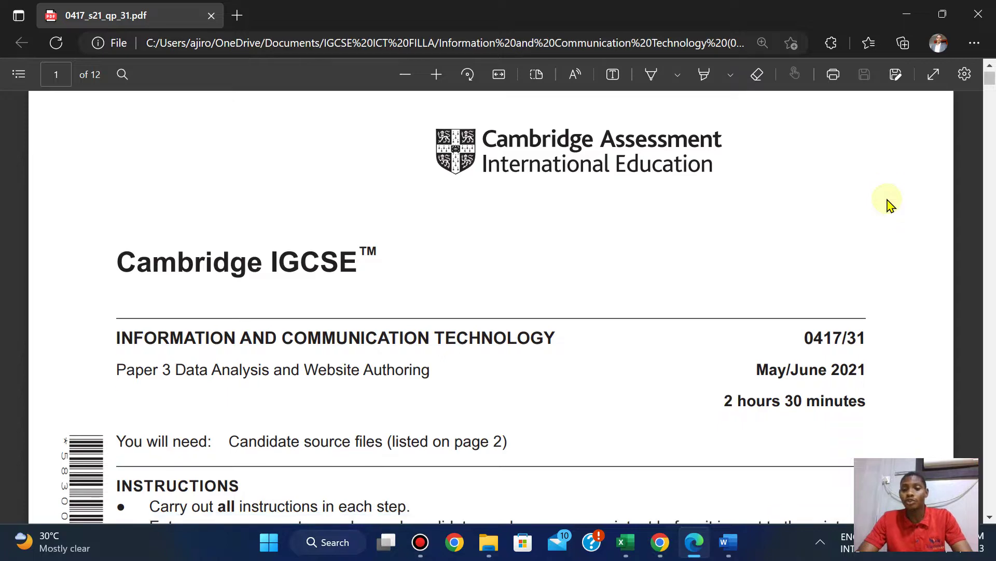
# Scroll the exam PDF down to page 7, Task 5 – Data Analysis, question 14.
pyautogui.scroll(-20, 889, 202)
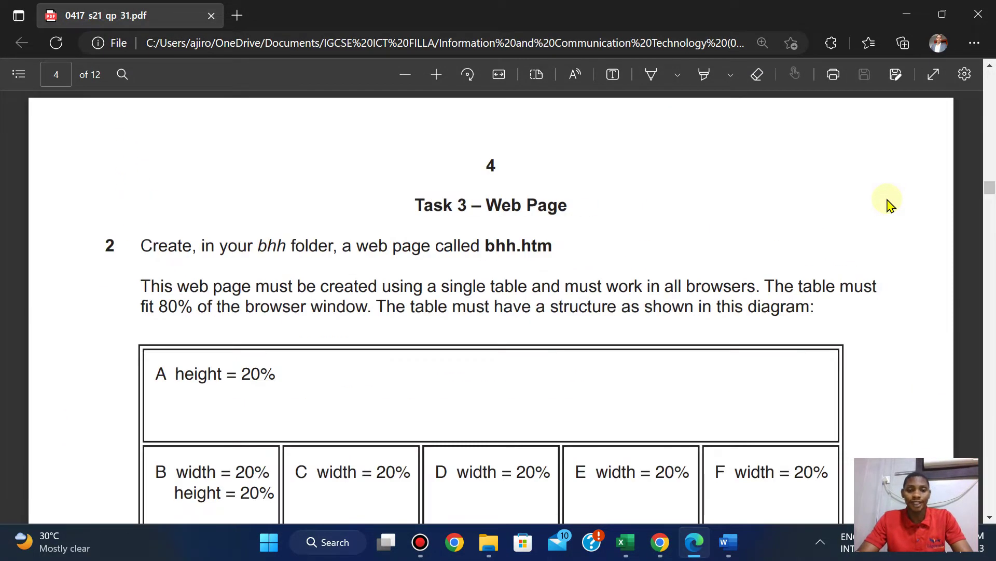
pyautogui.scroll(-20, 889, 202)
pyautogui.scroll(-6, 889, 202)
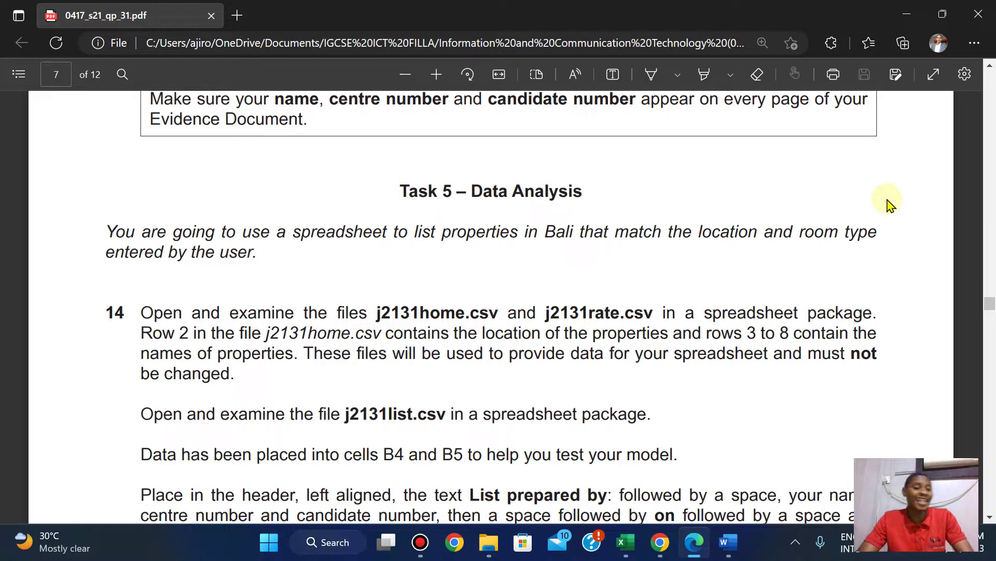
pyautogui.scroll(-1, 887, 203)
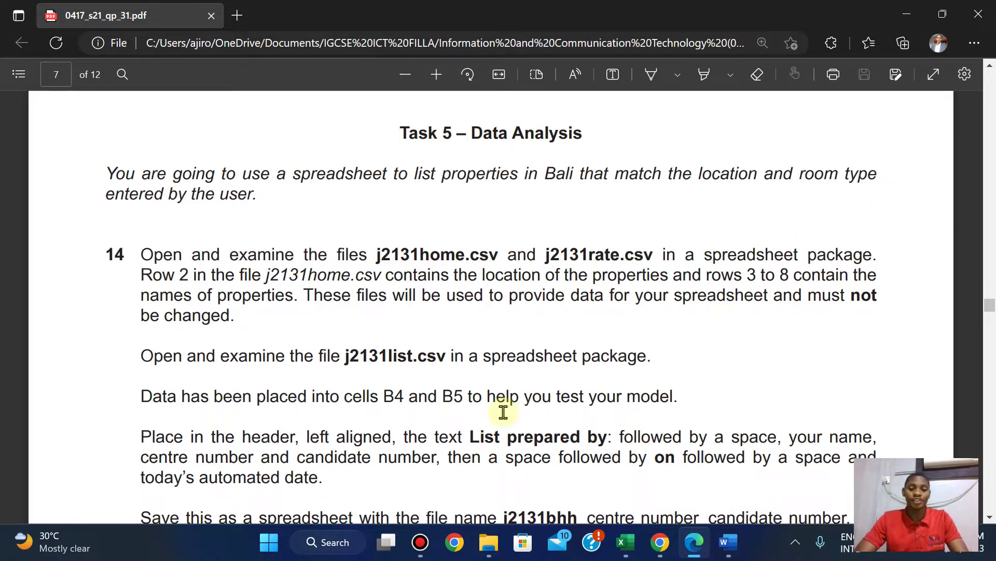
# Extract the 0417_s21_sf_31 zip to its suggested folder.
pyautogui.moveTo(489, 548)
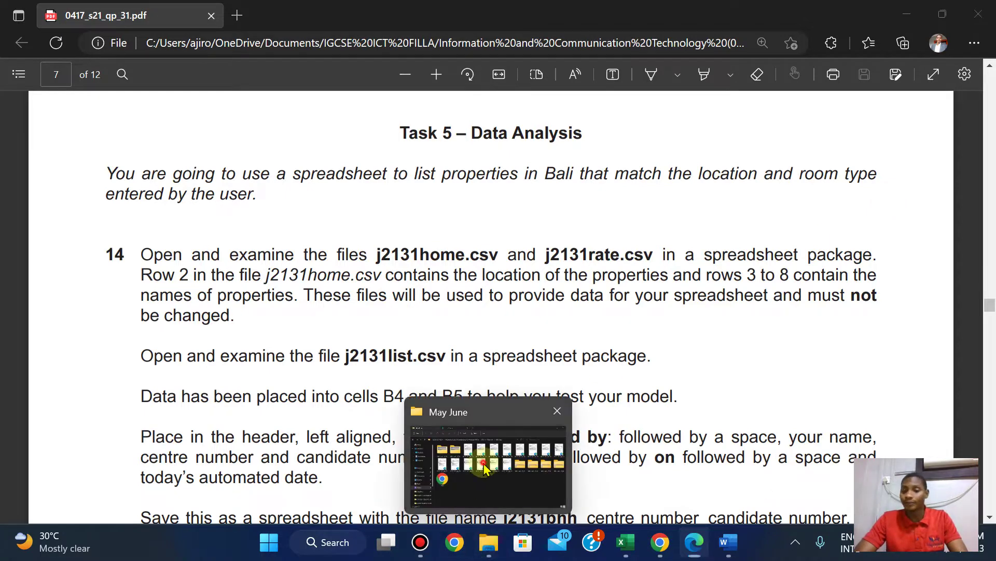
pyautogui.click(481, 463)
pyautogui.click(861, 279)
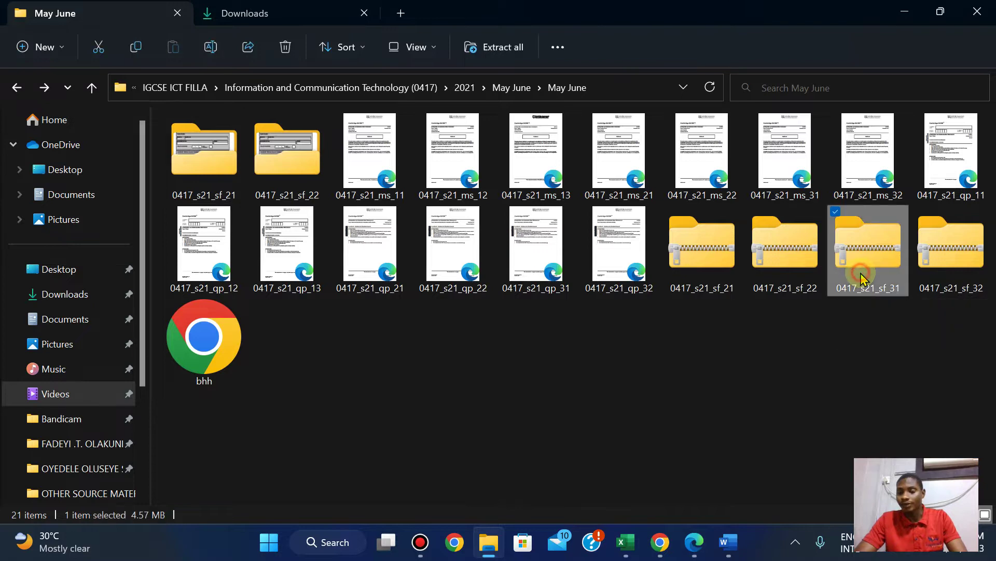
pyautogui.rightClick(861, 279)
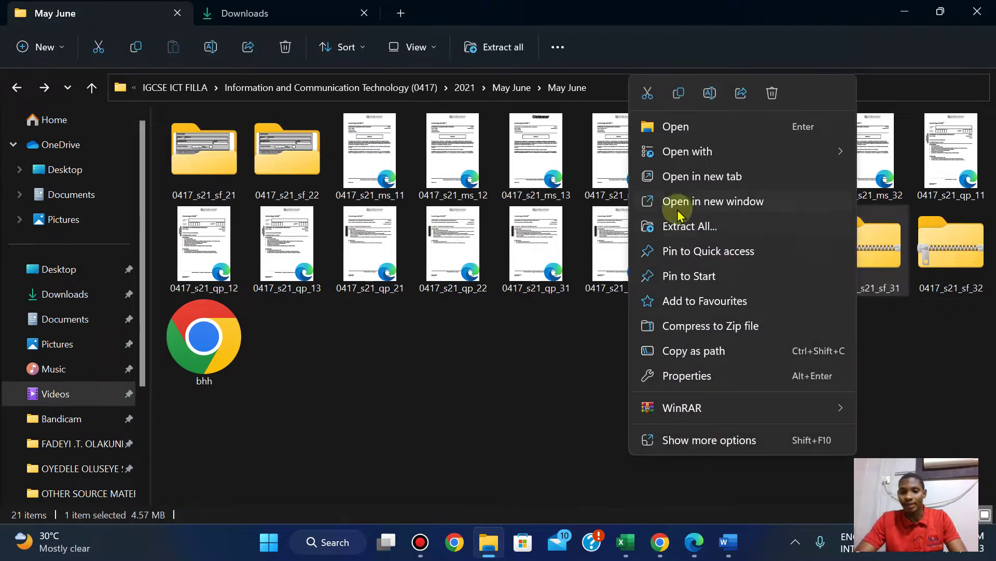
pyautogui.click(677, 226)
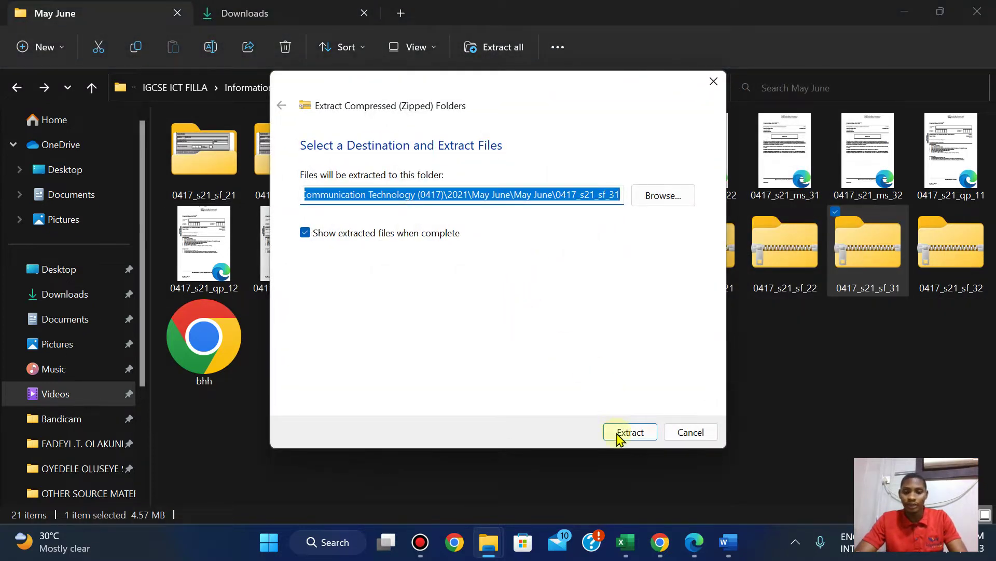
pyautogui.click(618, 434)
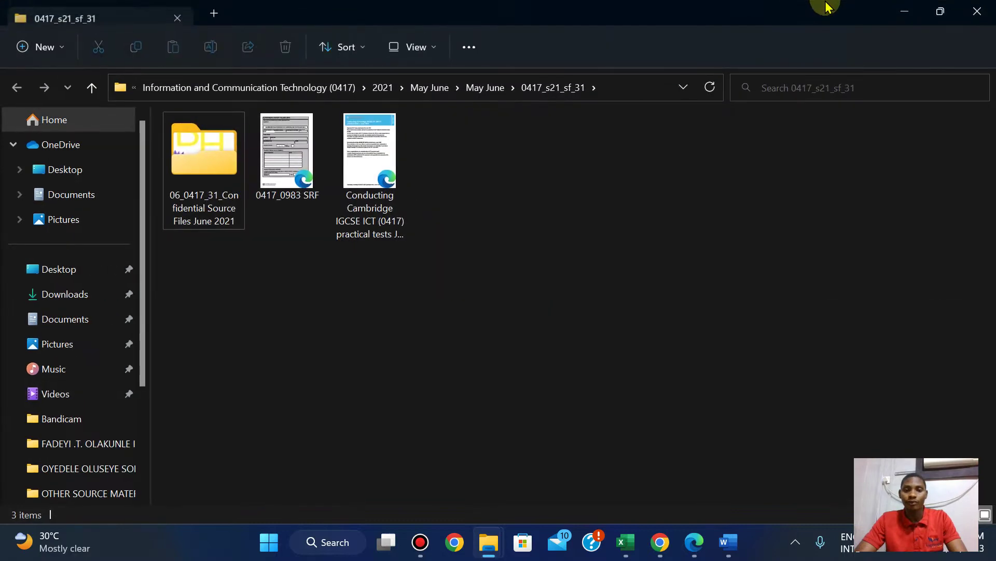
pyautogui.click(991, 9)
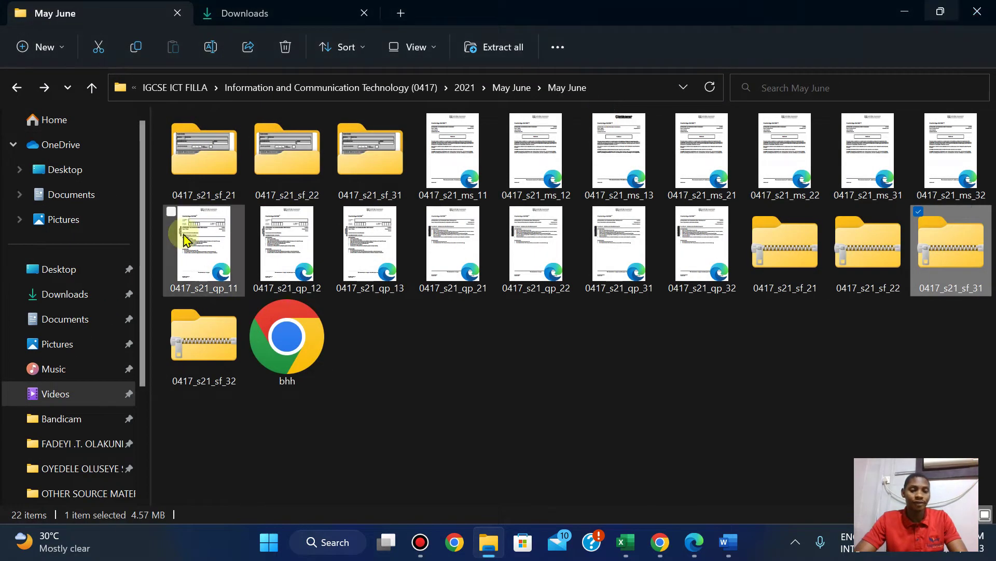
# Open the extracted 0417_s21_sf_31 folder and its Confidential Source Files June 2021 subfolder.
pyautogui.click(352, 149)
pyautogui.doubleClick(352, 150)
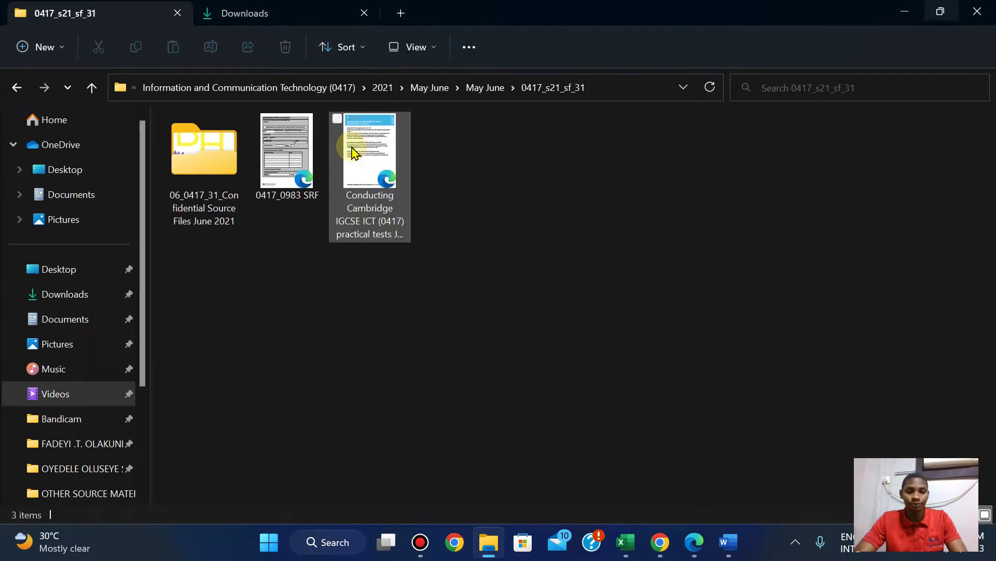
pyautogui.doubleClick(217, 155)
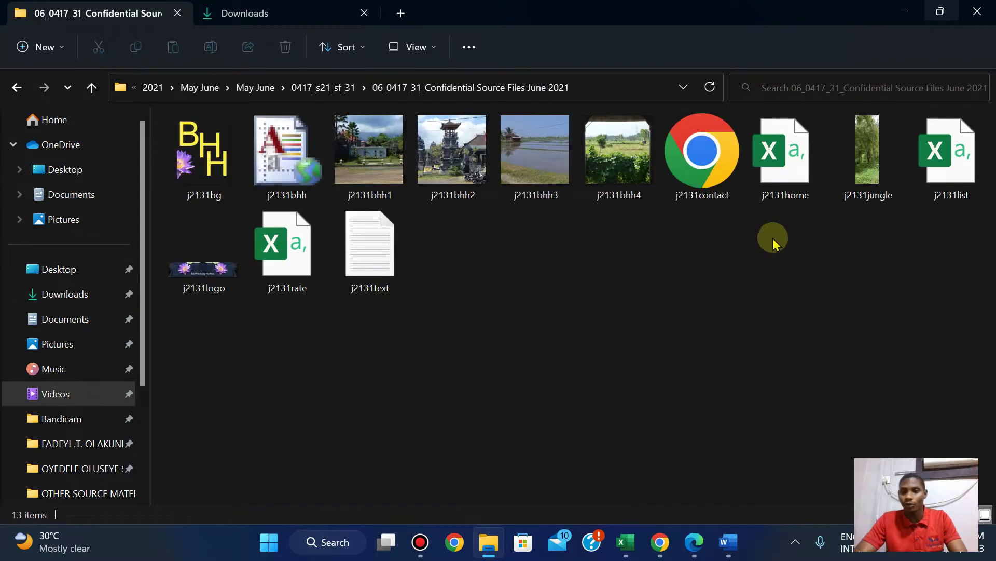
# Open j2131home.csv in Excel and AutoFit columns A through H to show full names.
pyautogui.doubleClick(811, 188)
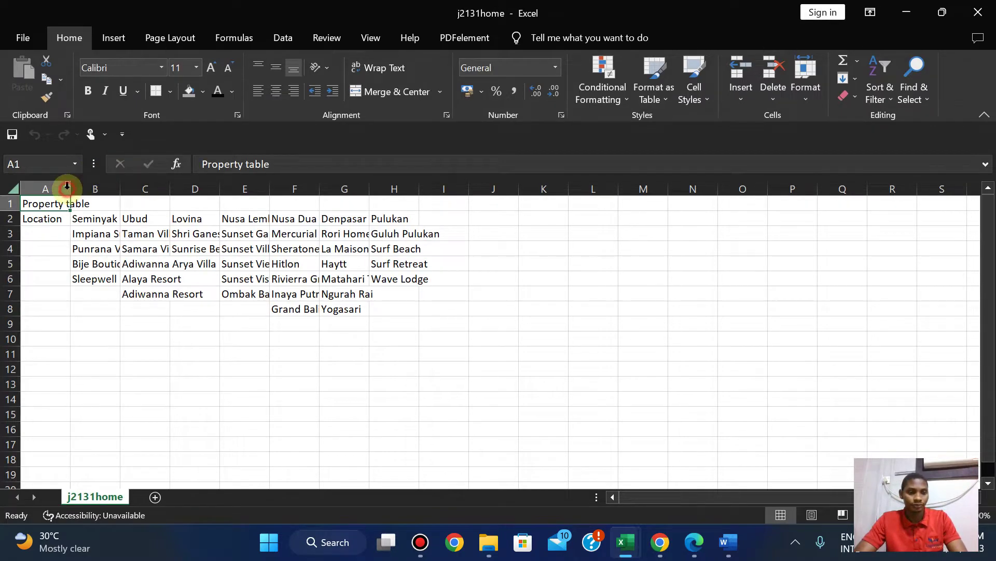
pyautogui.doubleClick(68, 188)
pyautogui.doubleClick(143, 188)
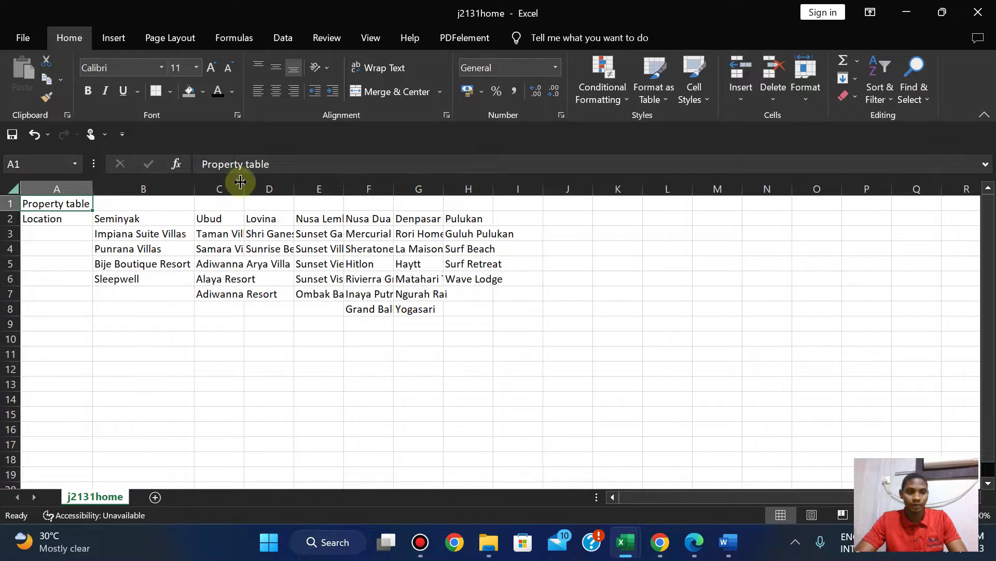
pyautogui.doubleClick(242, 182)
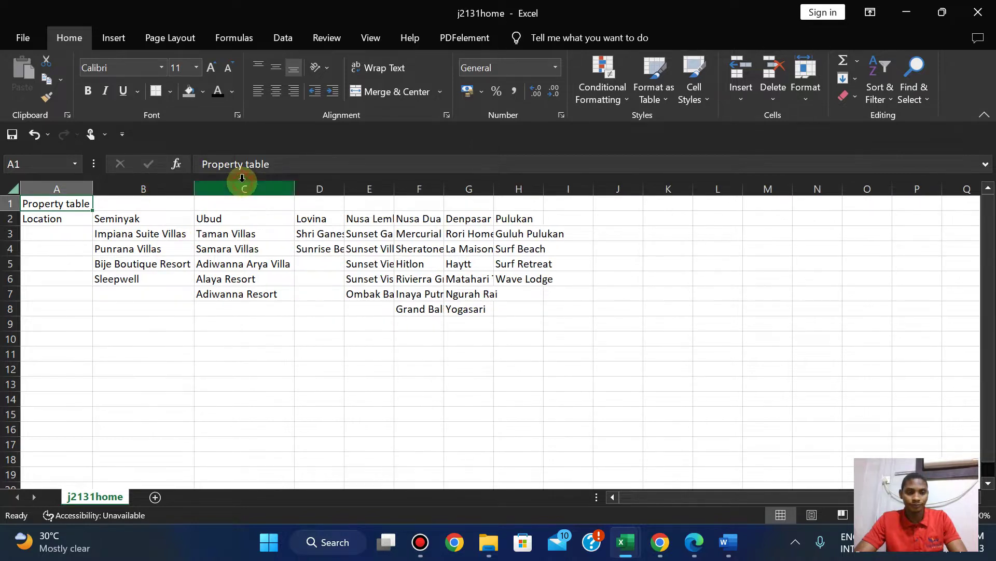
pyautogui.doubleClick(350, 180)
pyautogui.doubleClick(449, 182)
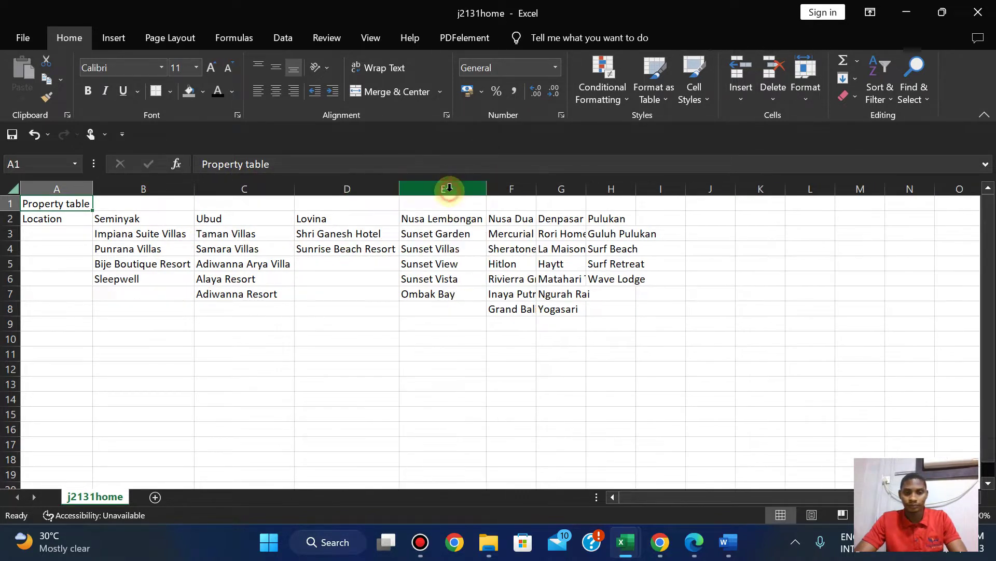
pyautogui.doubleClick(537, 187)
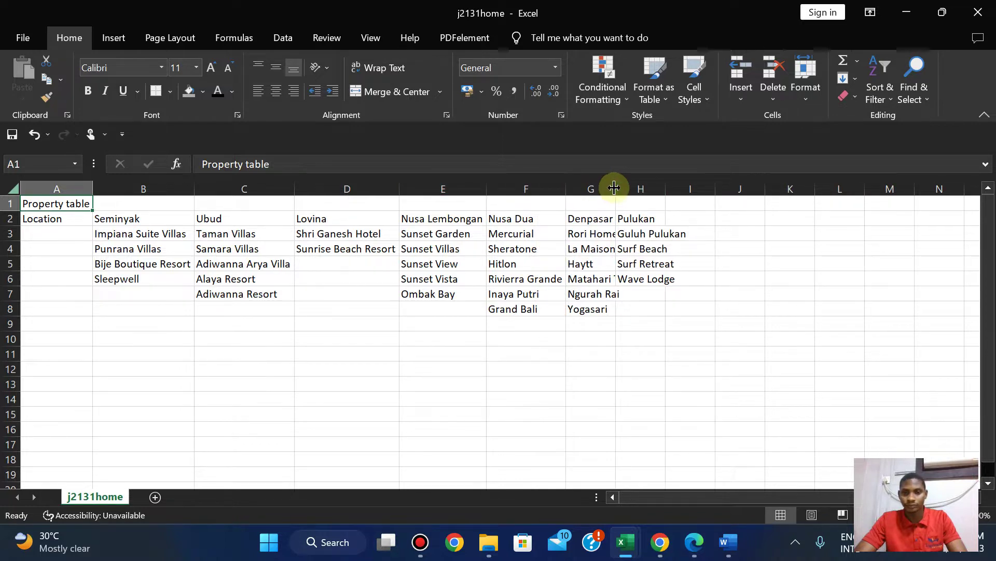
pyautogui.doubleClick(615, 185)
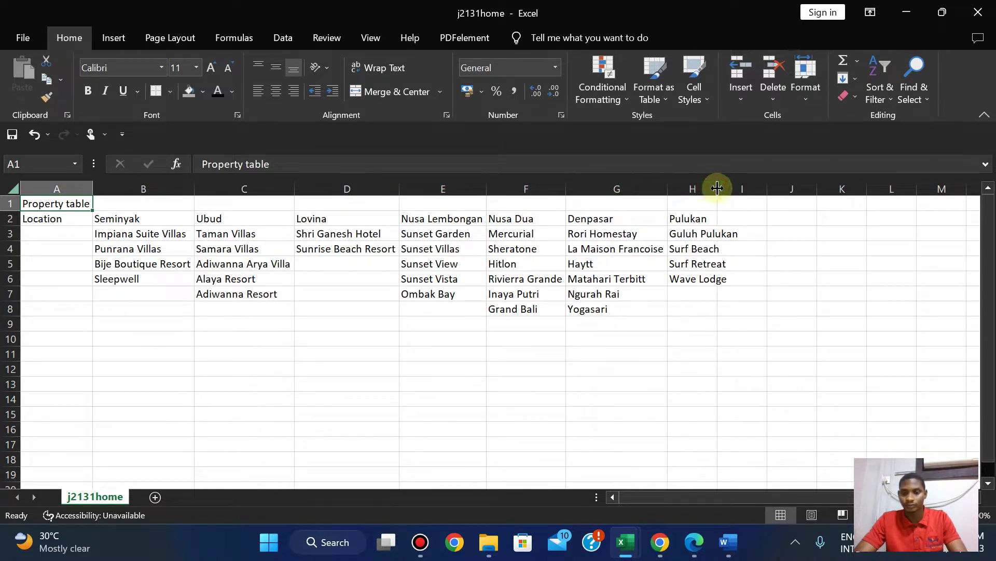
pyautogui.doubleClick(718, 186)
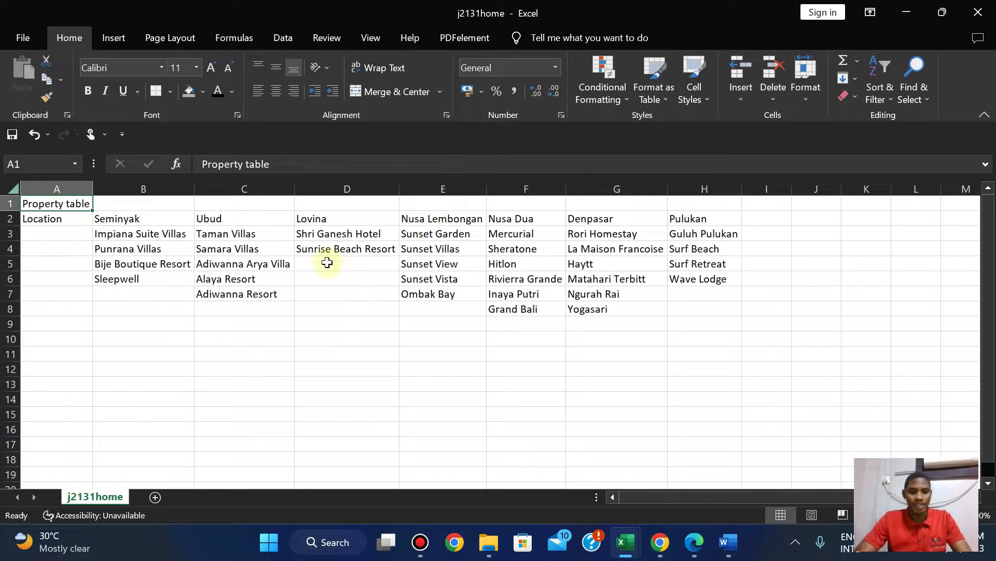
# Open j2131rate.csv from the source files folder in Excel.
pyautogui.moveTo(489, 542)
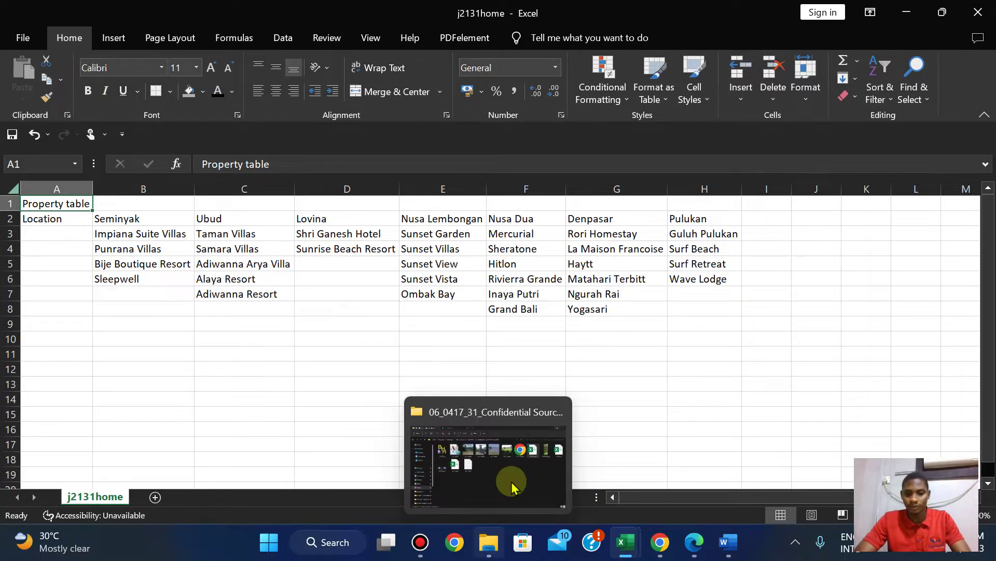
pyautogui.click(511, 467)
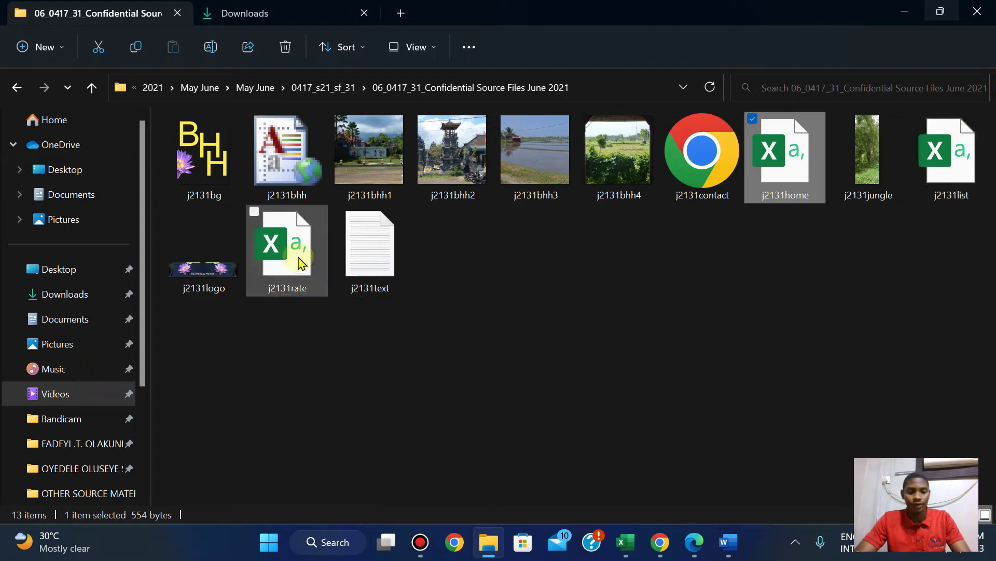
pyautogui.click(300, 263)
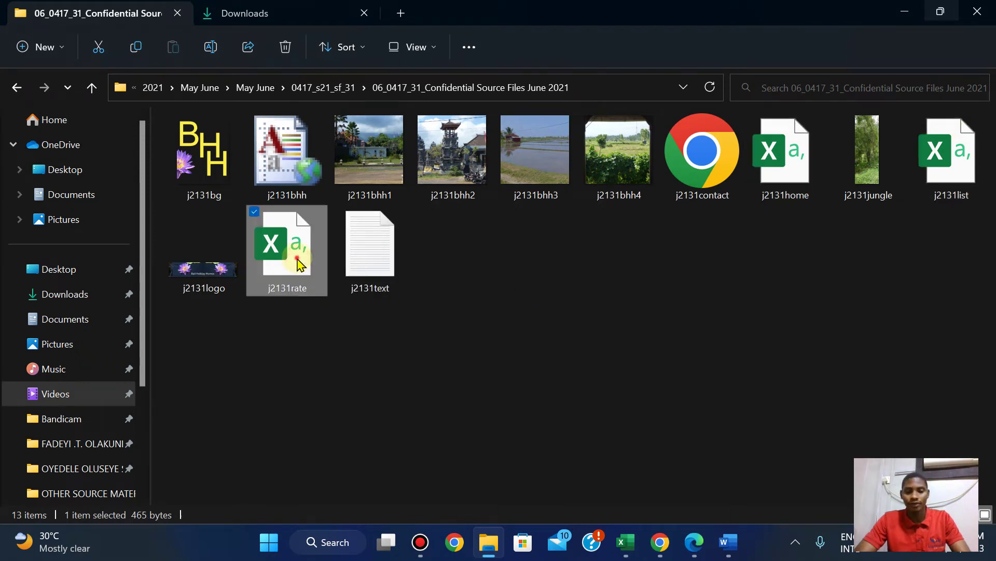
pyautogui.doubleClick(299, 264)
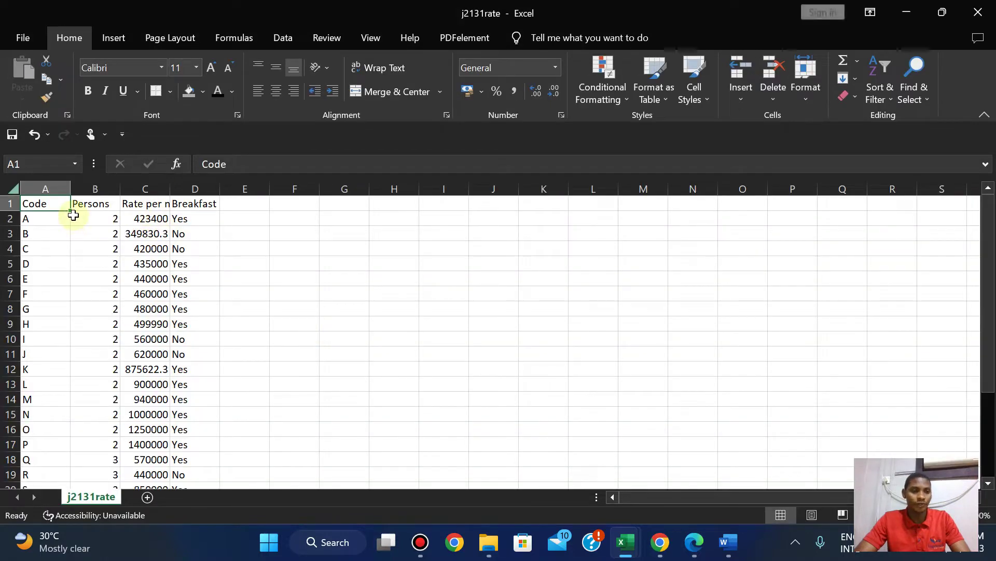
# AutoFit columns A–D of j2131rate, then return to the question paper.
pyautogui.doubleClick(72, 182)
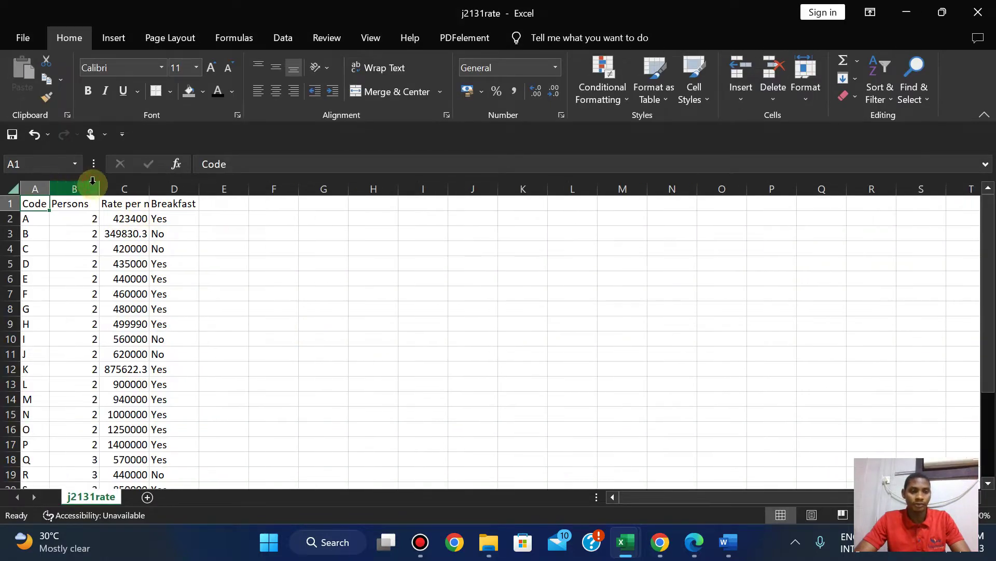
pyautogui.doubleClick(100, 188)
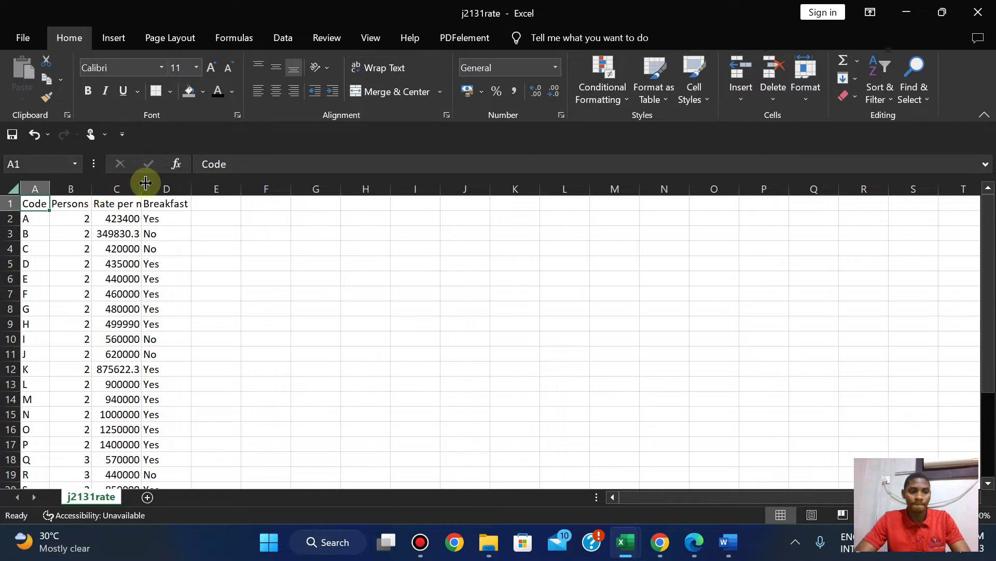
pyautogui.doubleClick(143, 187)
pyautogui.doubleClick(210, 188)
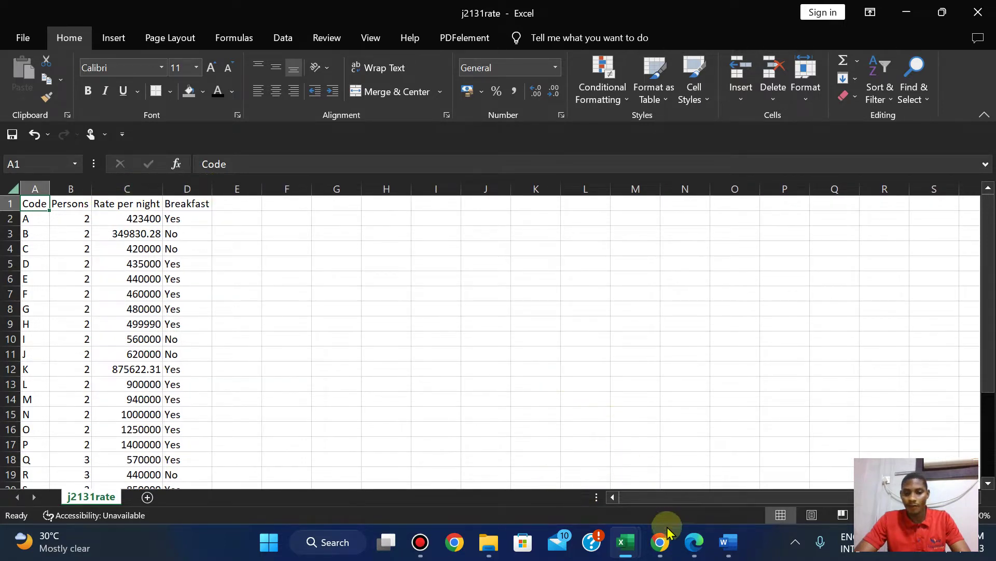
pyautogui.click(693, 551)
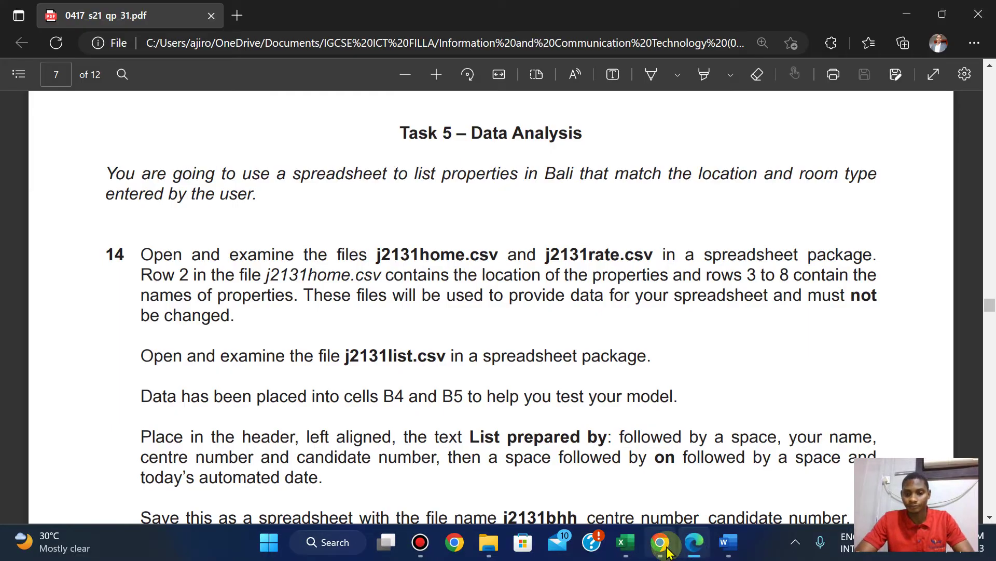
pyautogui.click(696, 542)
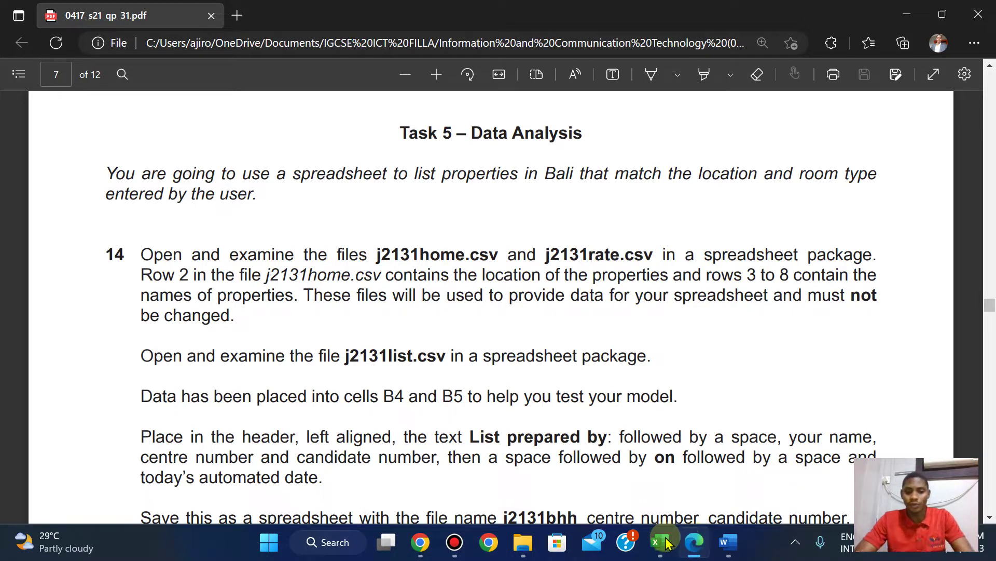
pyautogui.moveTo(659, 542)
pyautogui.click(640, 459)
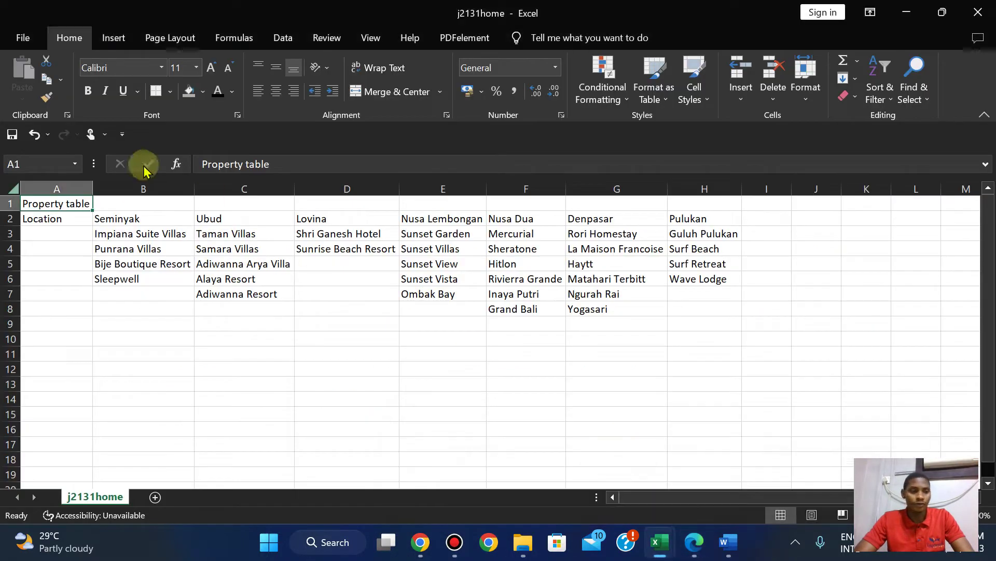
pyautogui.click(4, 219)
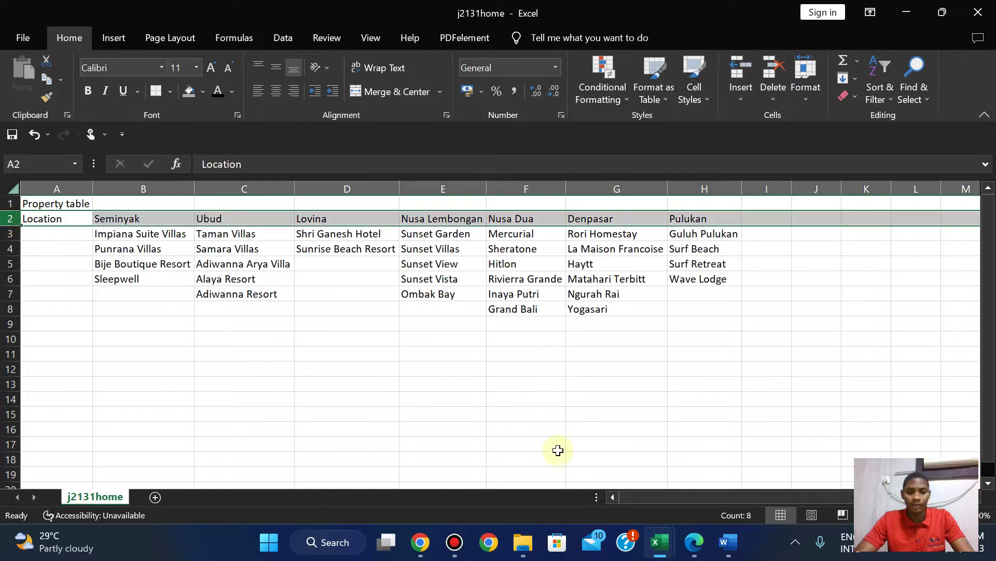
pyautogui.click(694, 549)
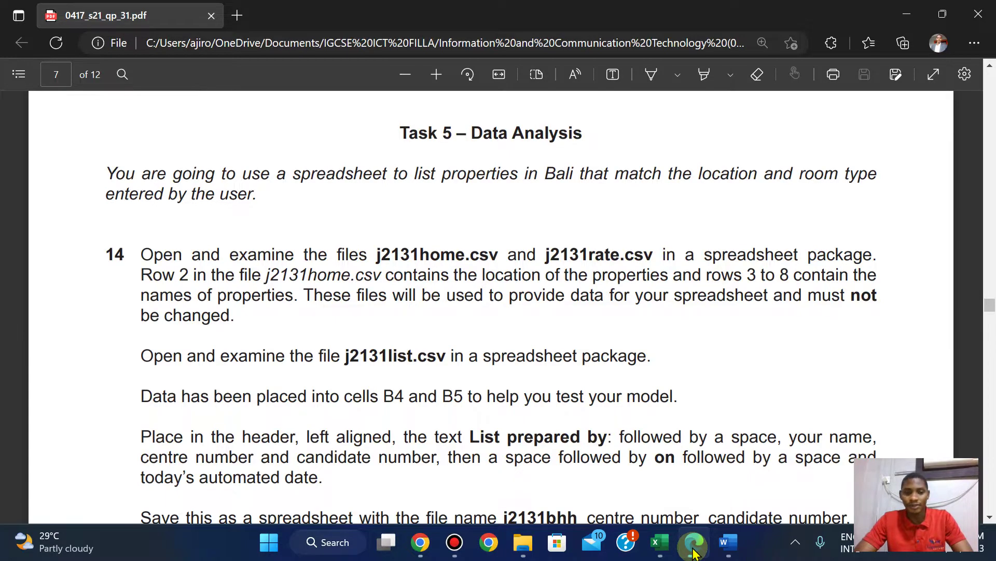
# Read the rest of question 14 in the PDF, then bring the source files folder forward.
pyautogui.click(694, 549)
pyautogui.click(694, 550)
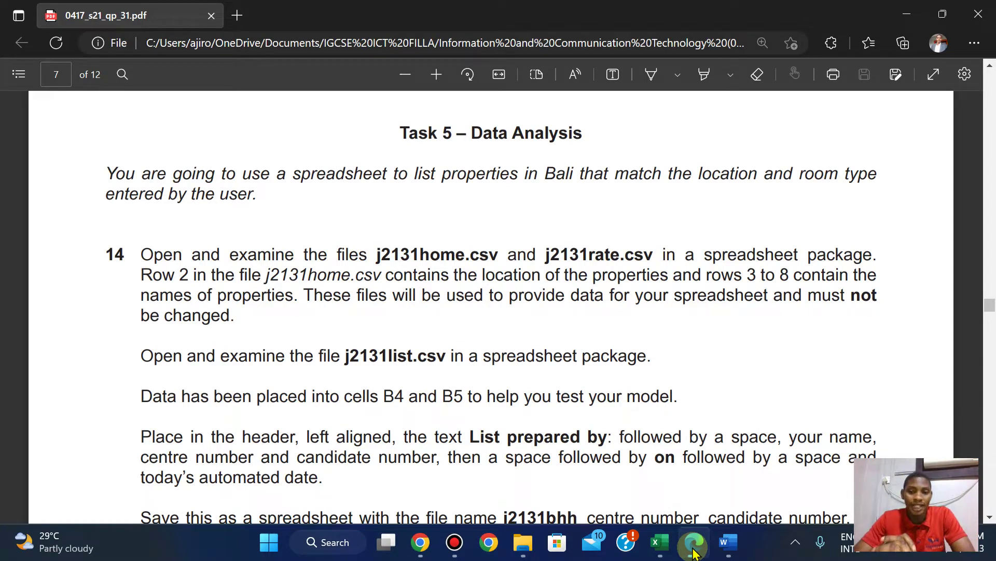
pyautogui.scroll(-3, 694, 553)
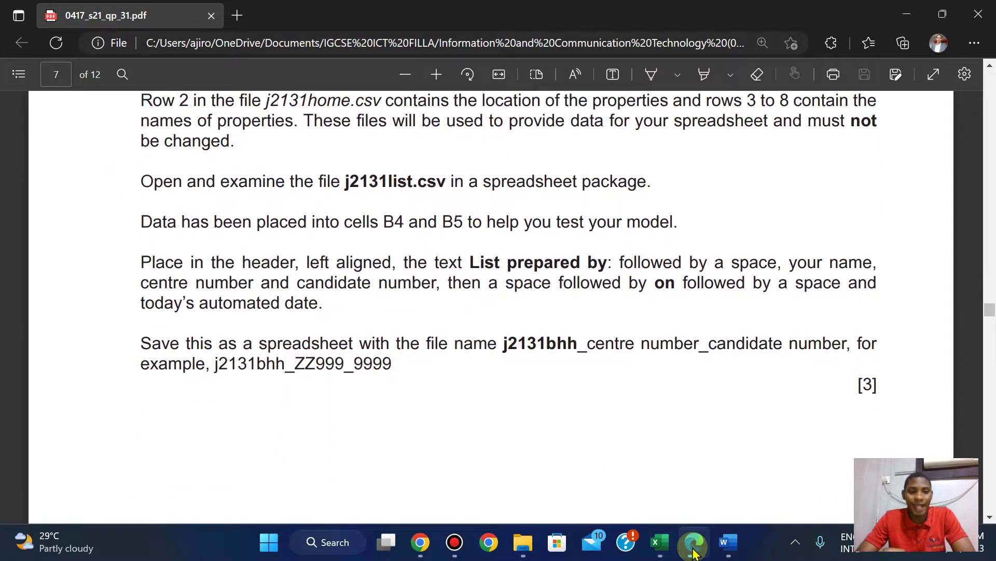
pyautogui.scroll(1, 694, 553)
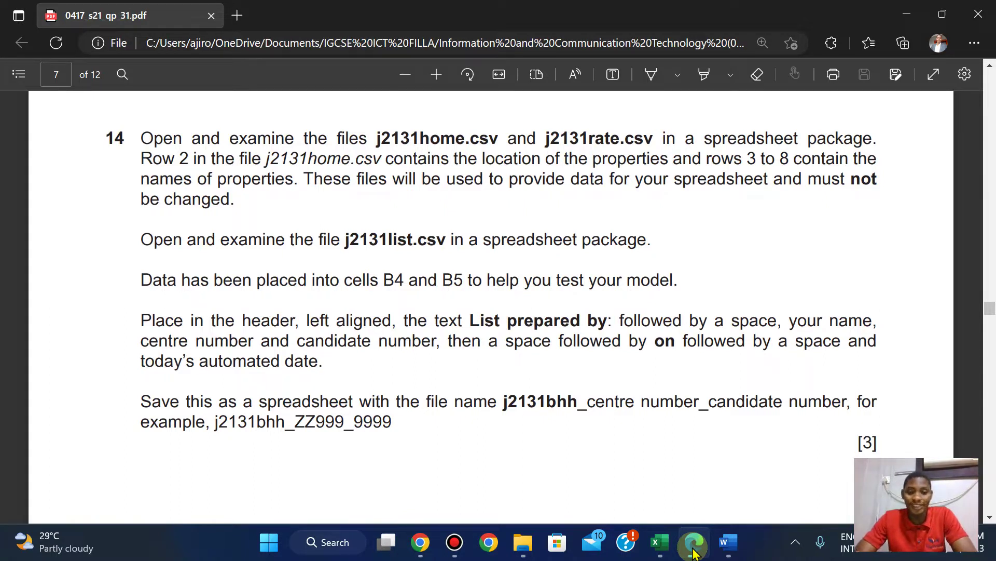
pyautogui.moveTo(524, 542)
pyautogui.click(514, 480)
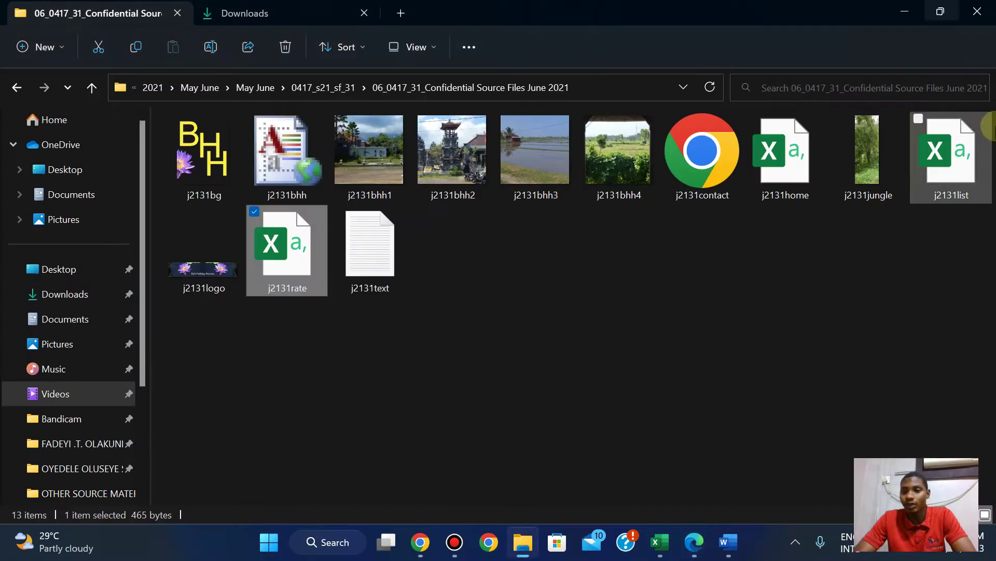
# Open j2131list in Excel and AutoFit columns A and B.
pyautogui.doubleClick(961, 151)
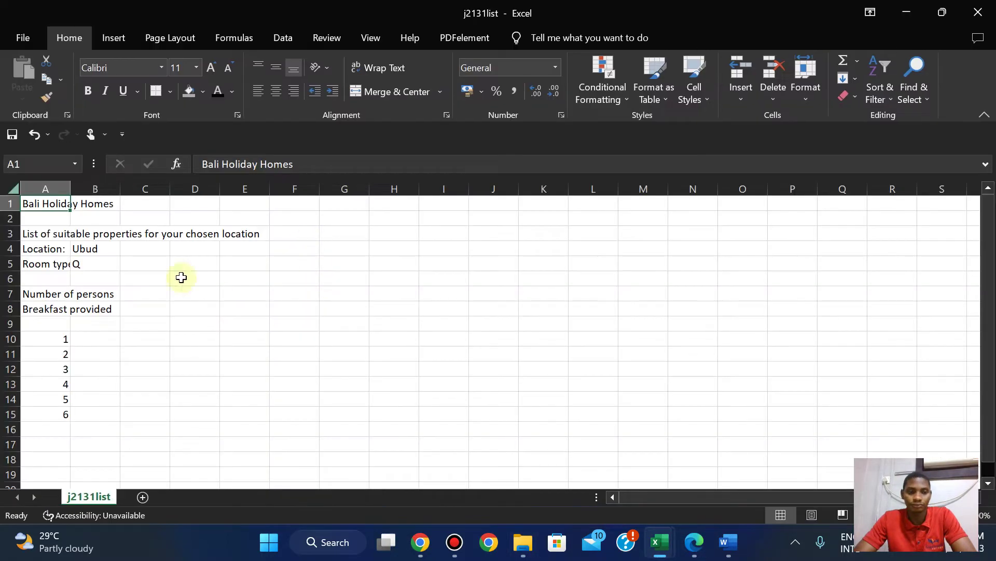
pyautogui.doubleClick(77, 187)
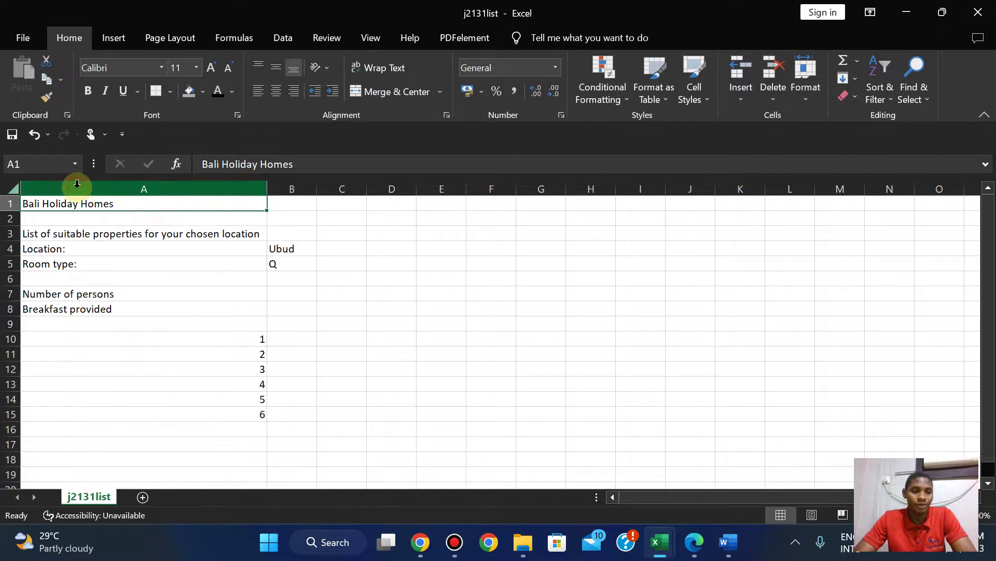
pyautogui.doubleClick(314, 190)
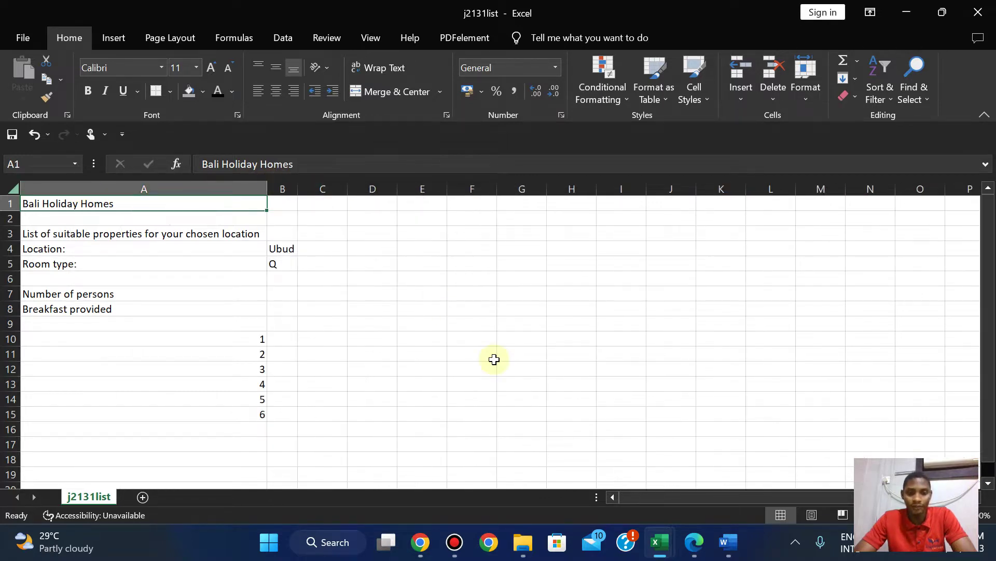
pyautogui.click(692, 543)
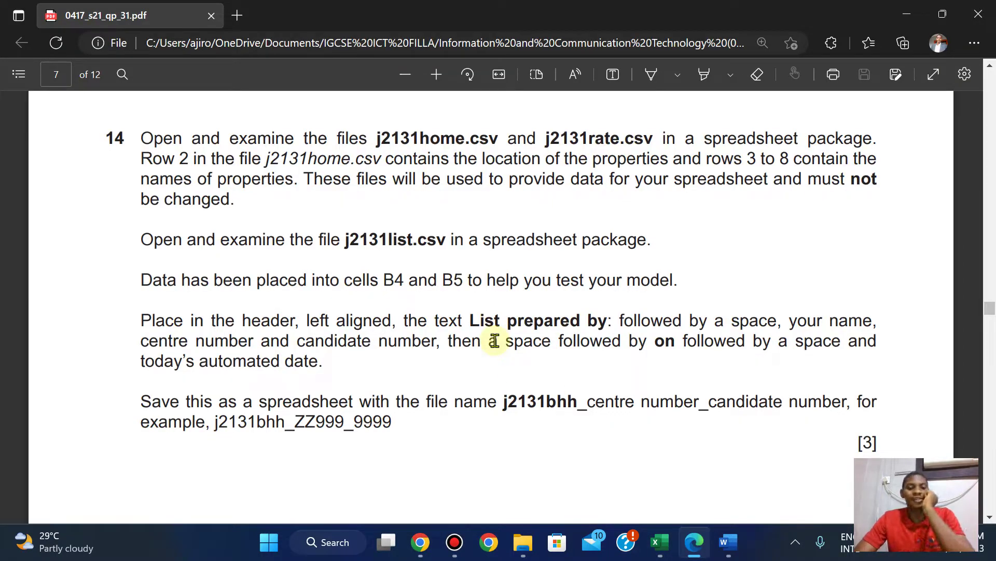
# Close the unused Book2 workbook and switch to j2131list.
pyautogui.moveTo(659, 542)
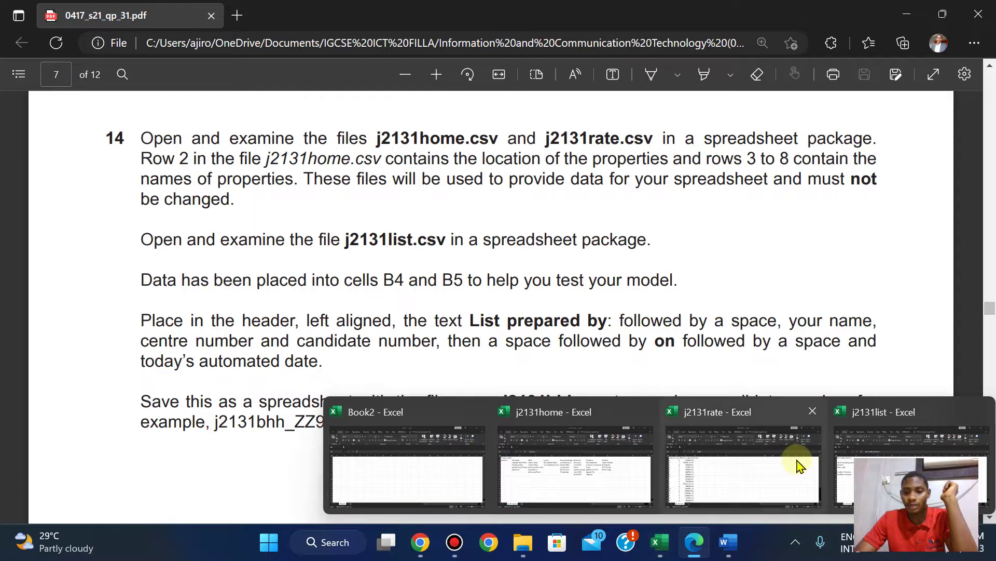
pyautogui.moveTo(803, 467)
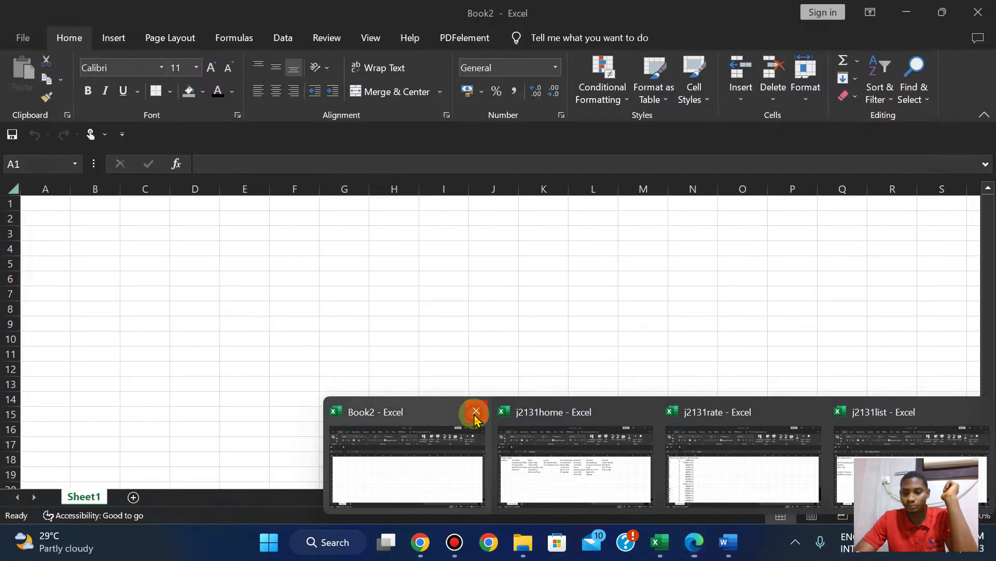
pyautogui.click(474, 412)
pyautogui.click(786, 479)
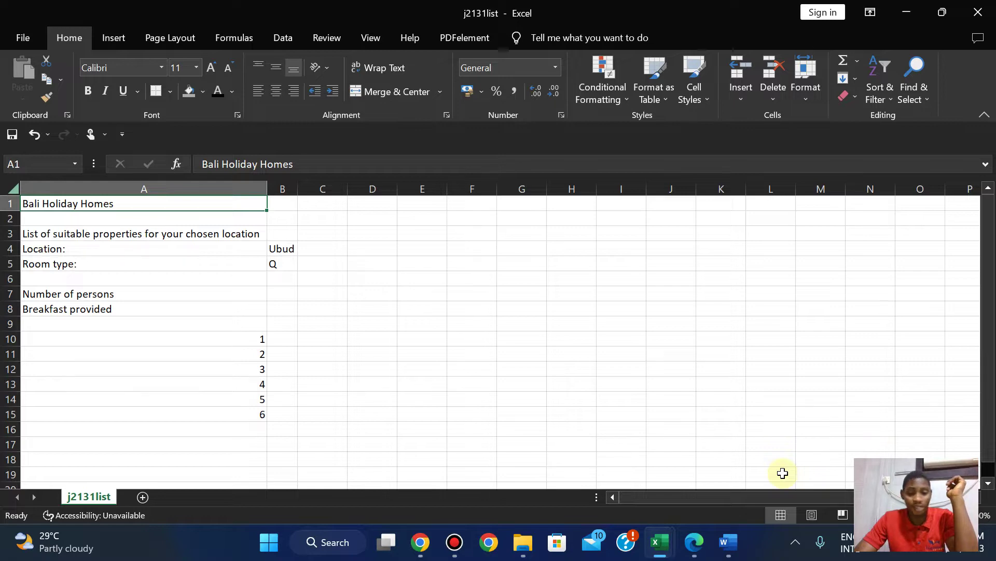
# Re-check question 14 in the PDF, then return to the j2131list workbook.
pyautogui.click(692, 542)
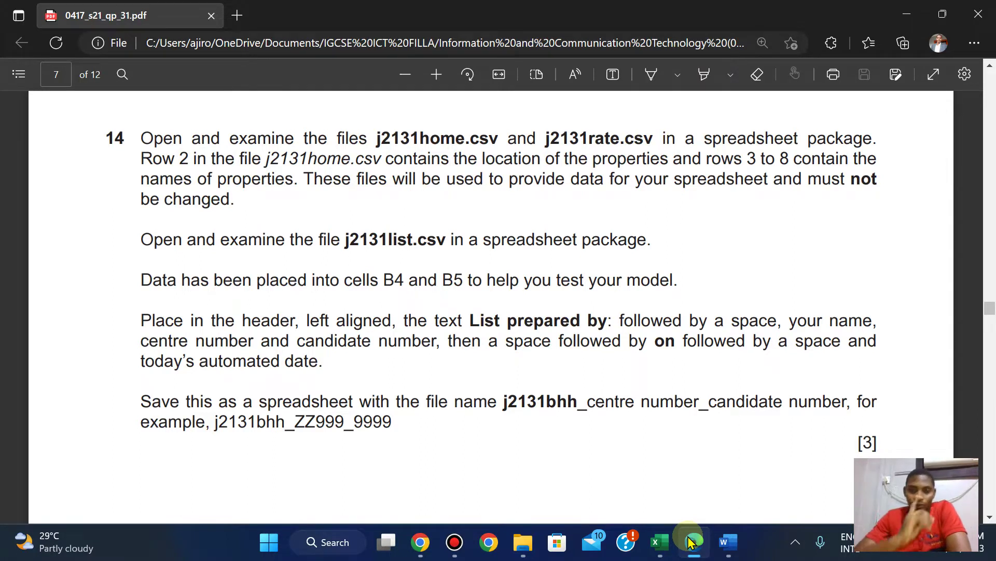
pyautogui.scroll(-1, 690, 542)
pyautogui.scroll(1, 690, 542)
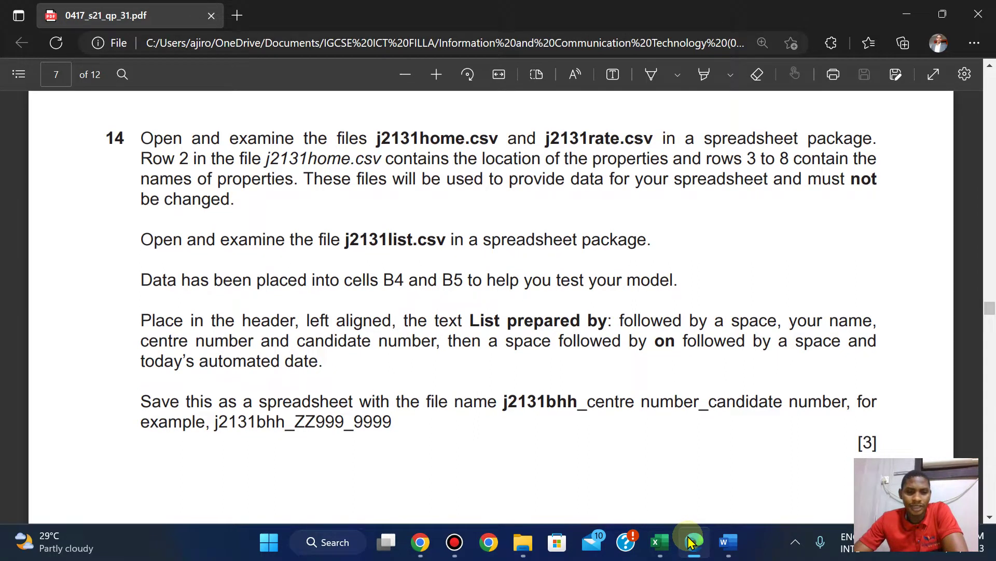
pyautogui.moveTo(659, 542)
pyautogui.moveTo(670, 476)
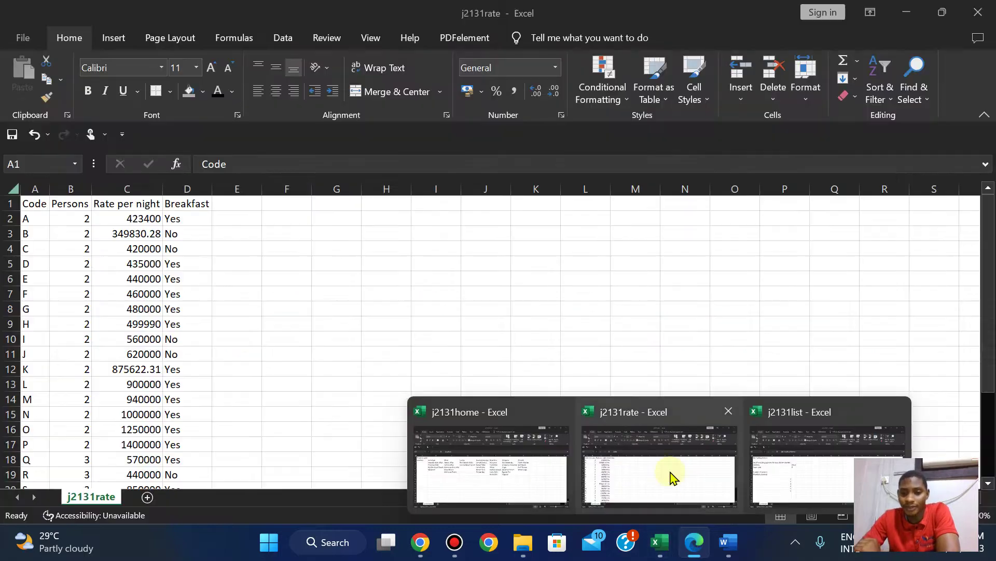
pyautogui.click(795, 467)
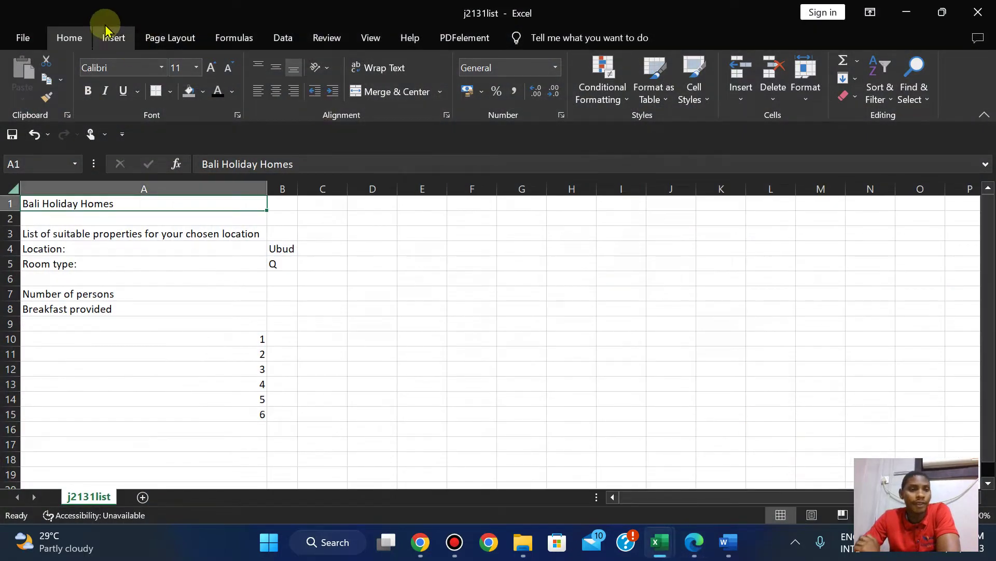
pyautogui.click(112, 38)
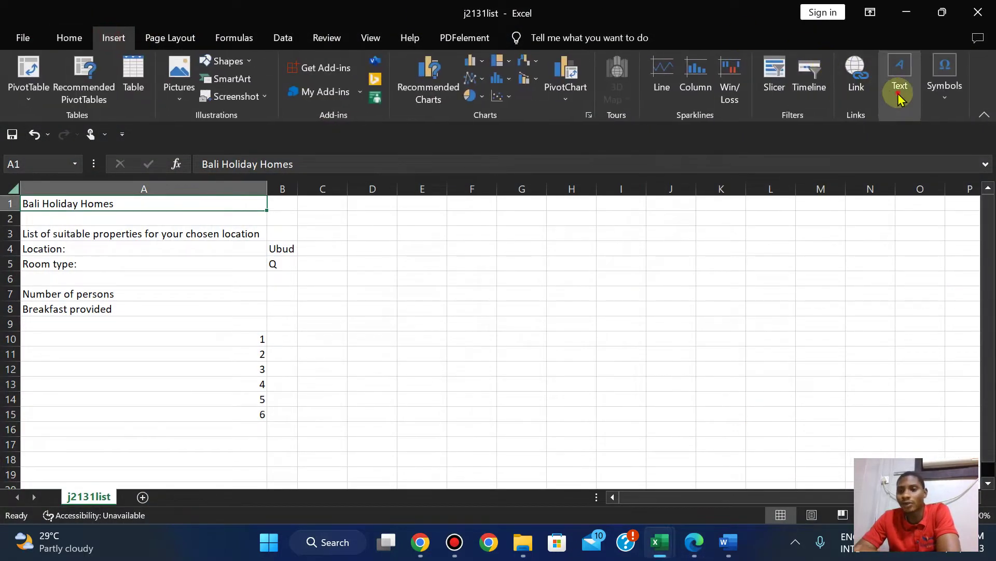
# Edit the page header's left section and paste 'List prepared by:' copied from the question paper.
pyautogui.click(900, 83)
pyautogui.click(853, 151)
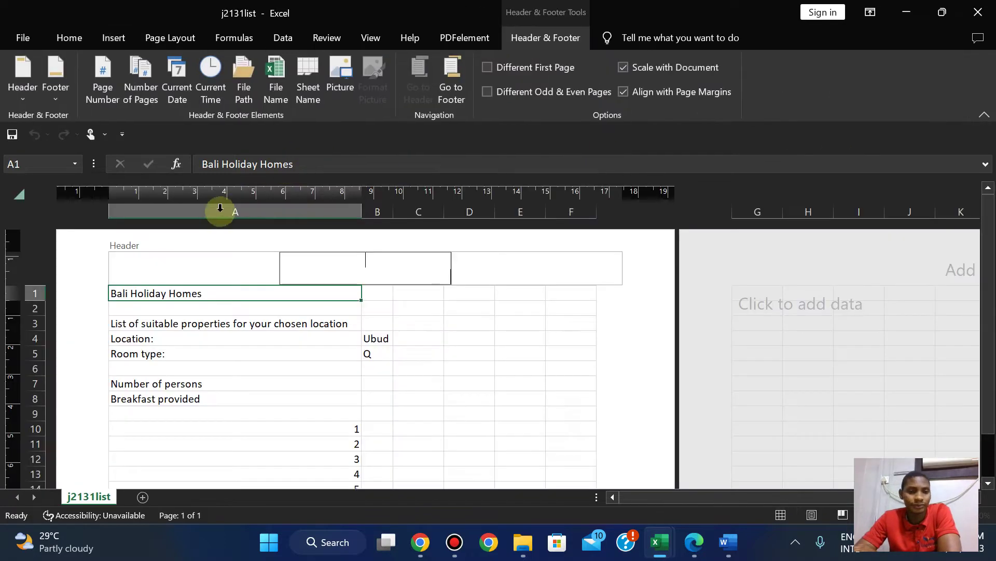
pyautogui.click(145, 270)
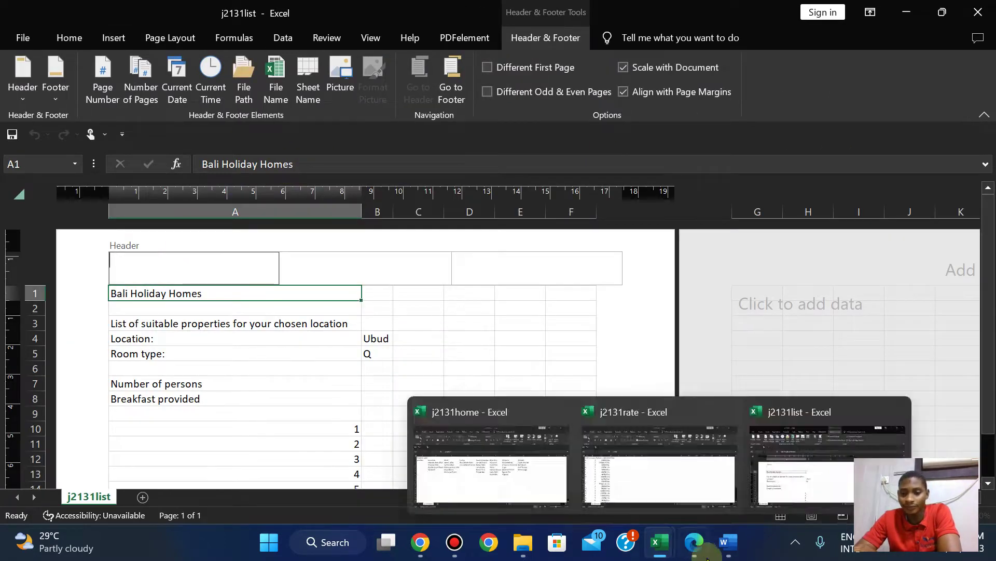
pyautogui.click(706, 554)
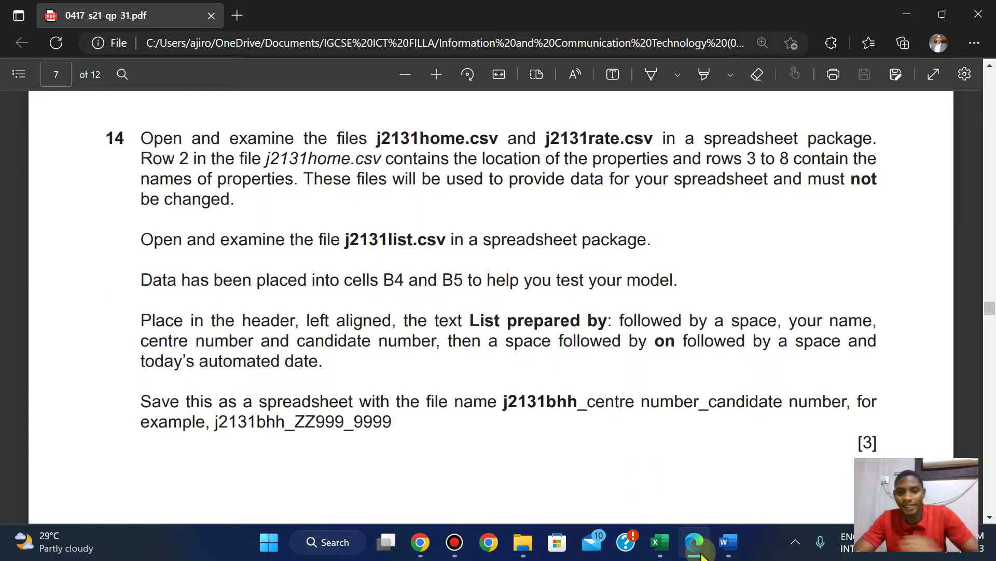
pyautogui.moveTo(472, 322); pyautogui.dragTo(614, 323)
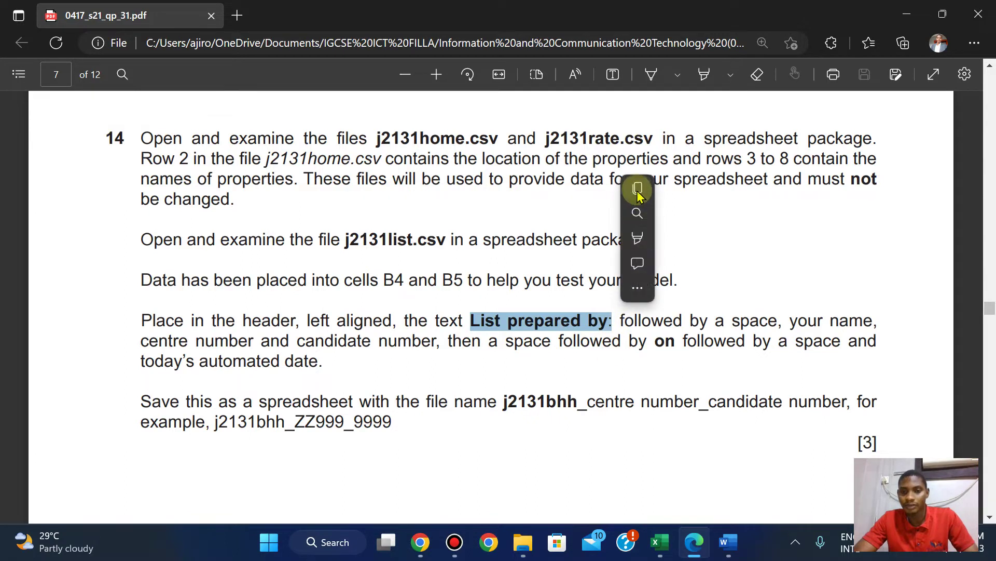
pyautogui.click(640, 190)
pyautogui.moveTo(659, 541)
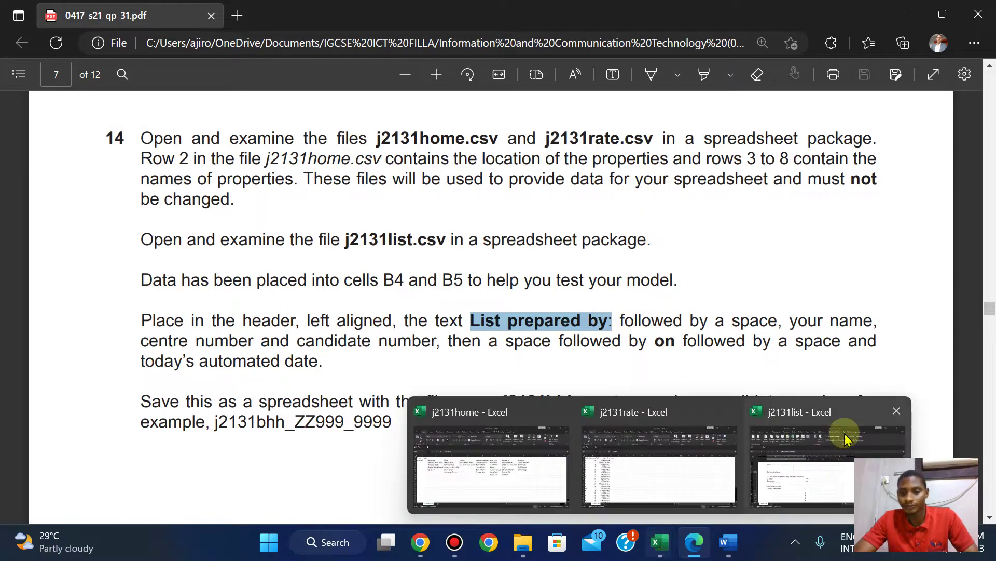
pyautogui.click(846, 438)
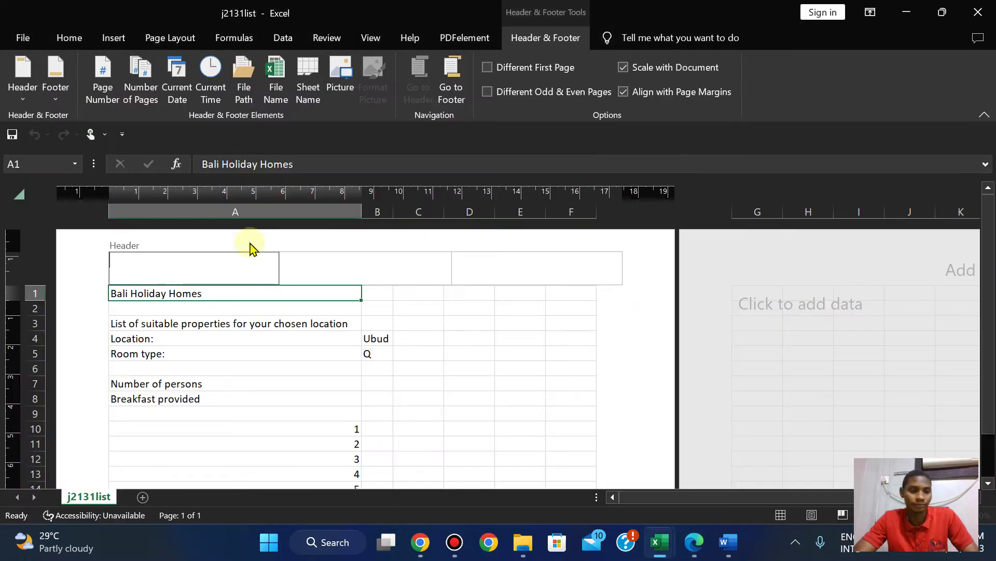
pyautogui.click(176, 274)
pyautogui.hotkey('ctrl', 'v')
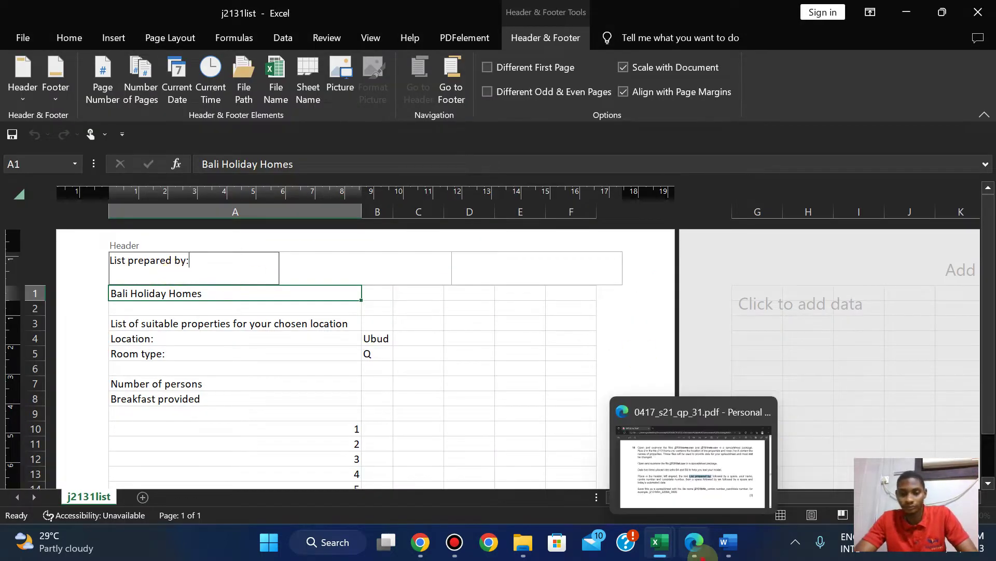
# Compare the left header text against the question paper's wording.
pyautogui.click(695, 542)
pyautogui.click(695, 542)
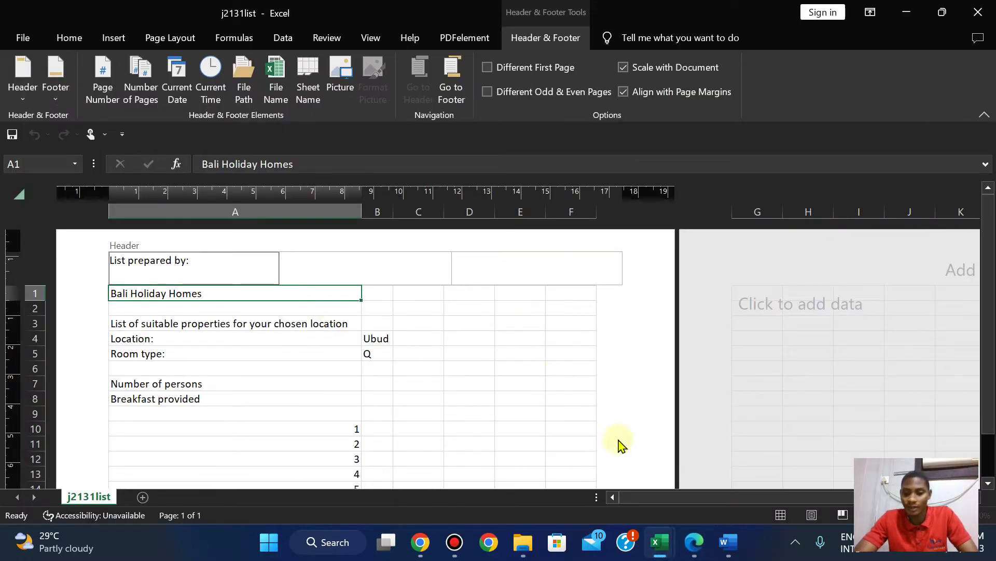
pyautogui.click(697, 546)
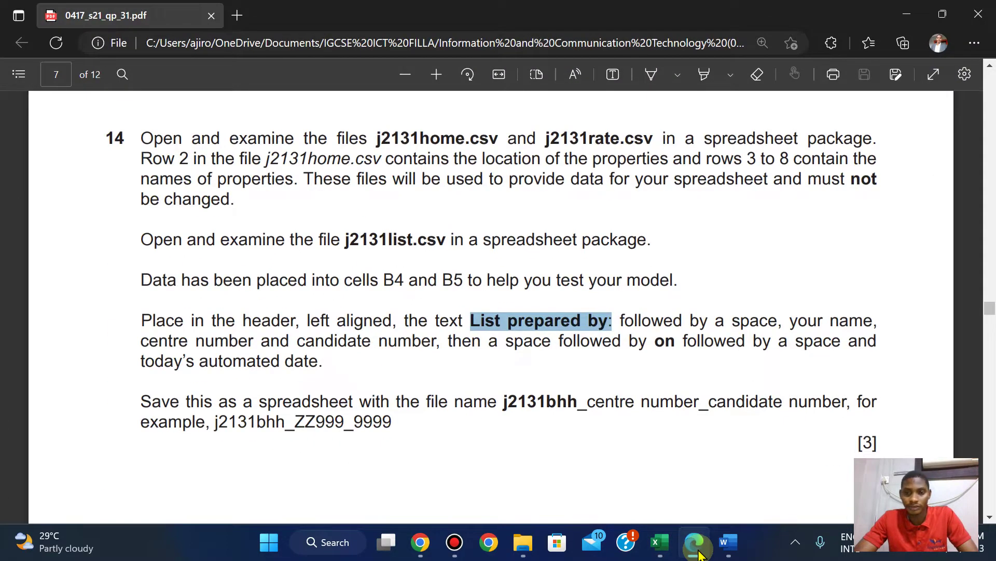
pyautogui.click(699, 553)
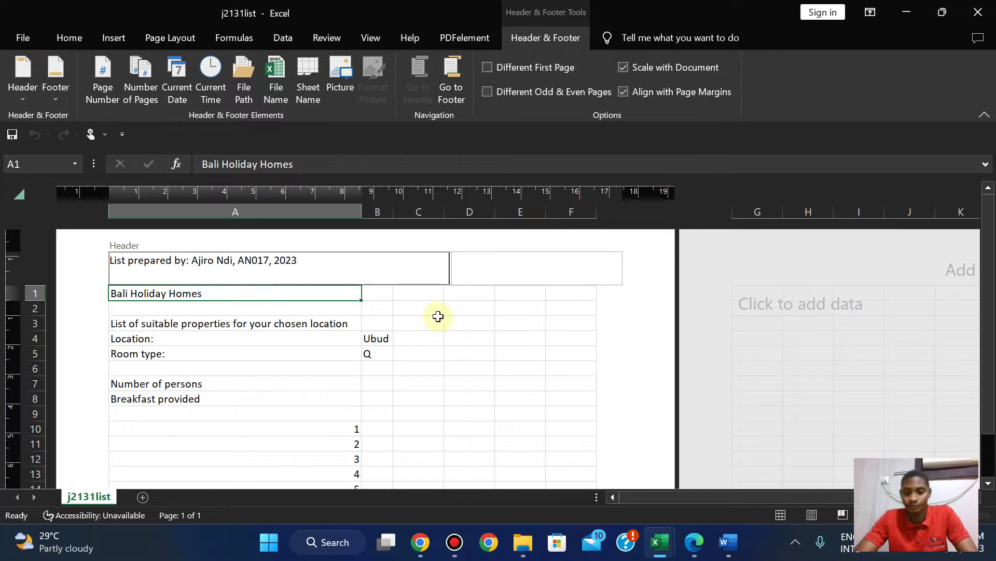
pyautogui.click(695, 544)
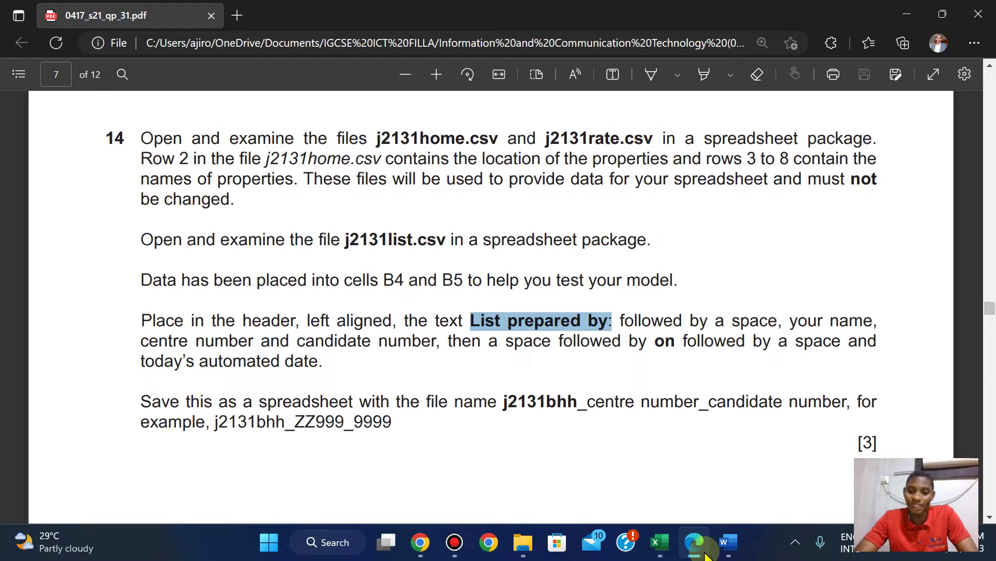
pyautogui.click(706, 555)
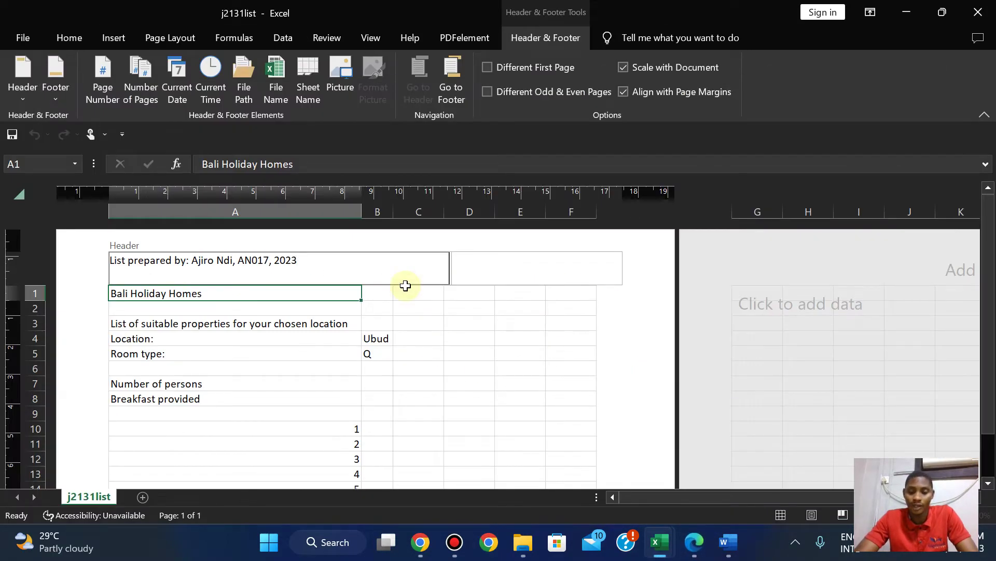
# End the left header with 'on' followed by today's automatic date, 08/02/2023.
pyautogui.write('on')
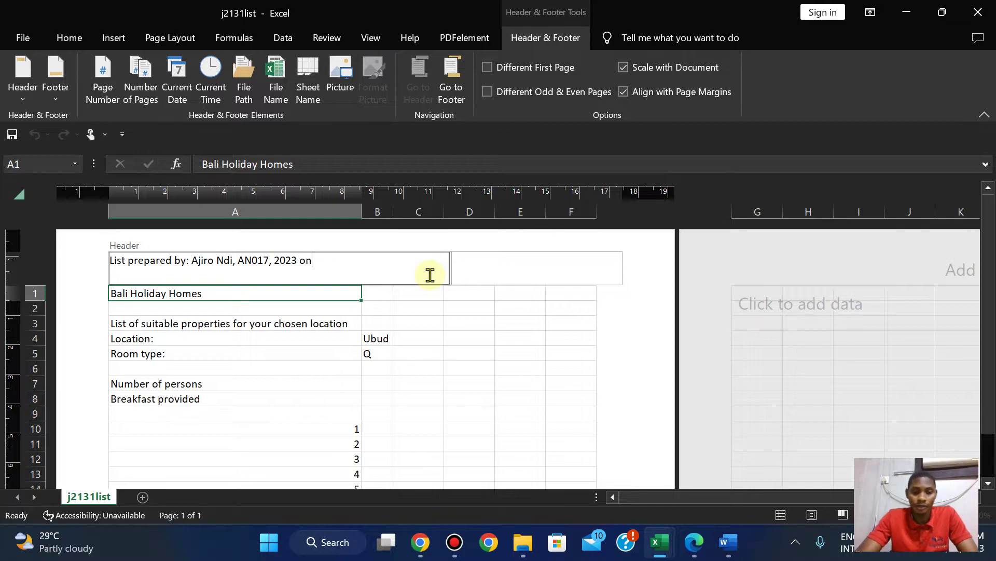
pyautogui.click(696, 543)
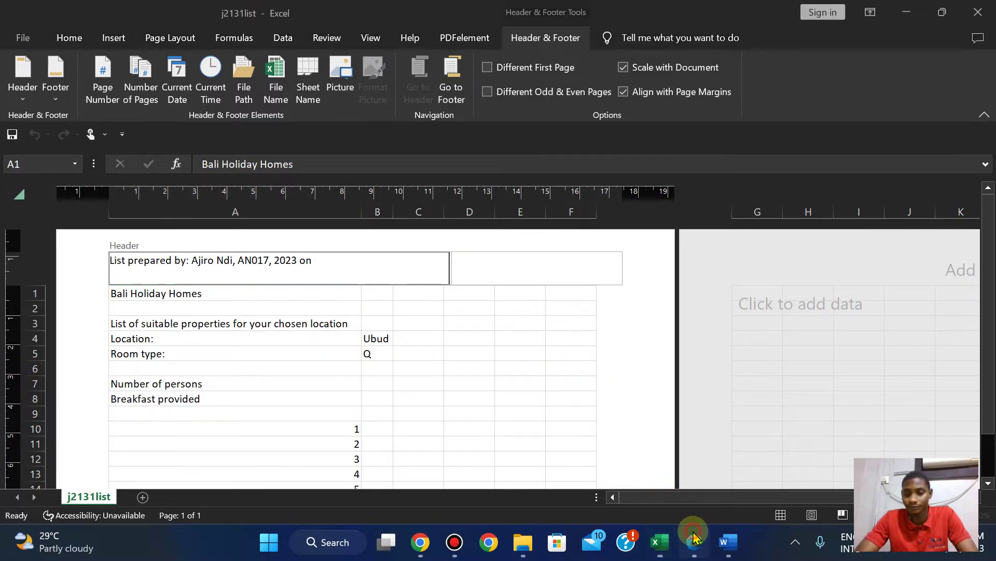
pyautogui.click(695, 543)
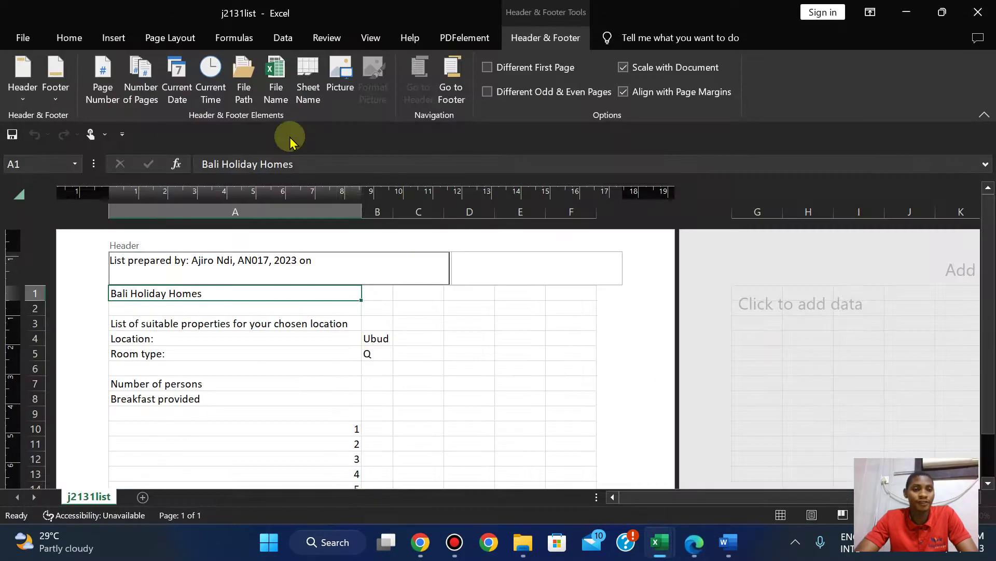
pyautogui.click(174, 93)
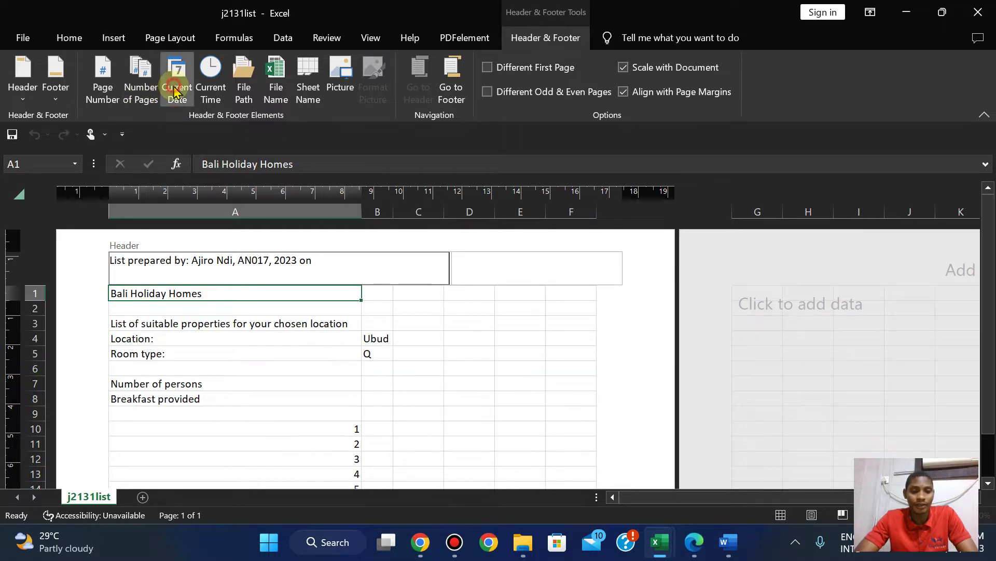
pyautogui.click(689, 541)
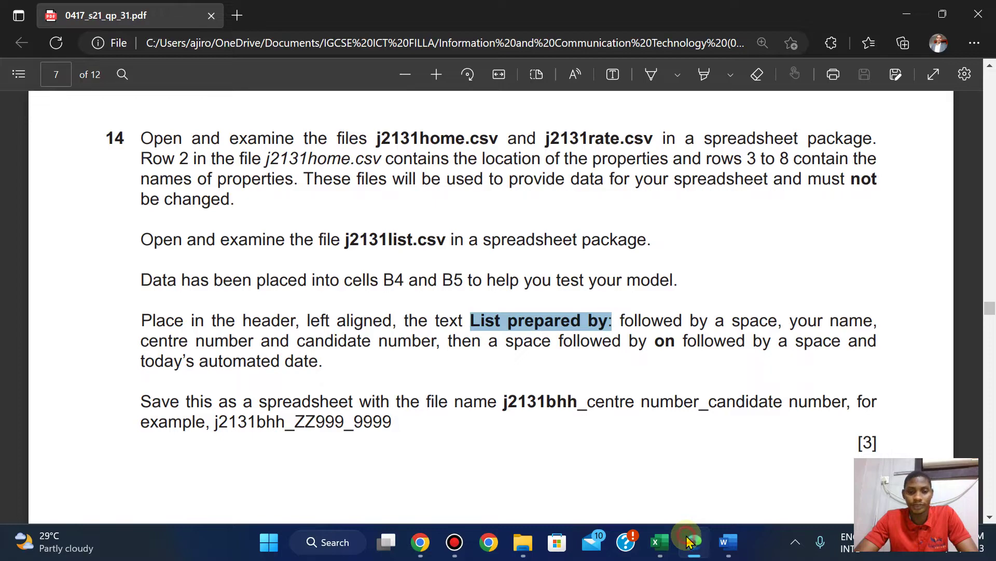
pyautogui.click(689, 542)
pyautogui.click(646, 259)
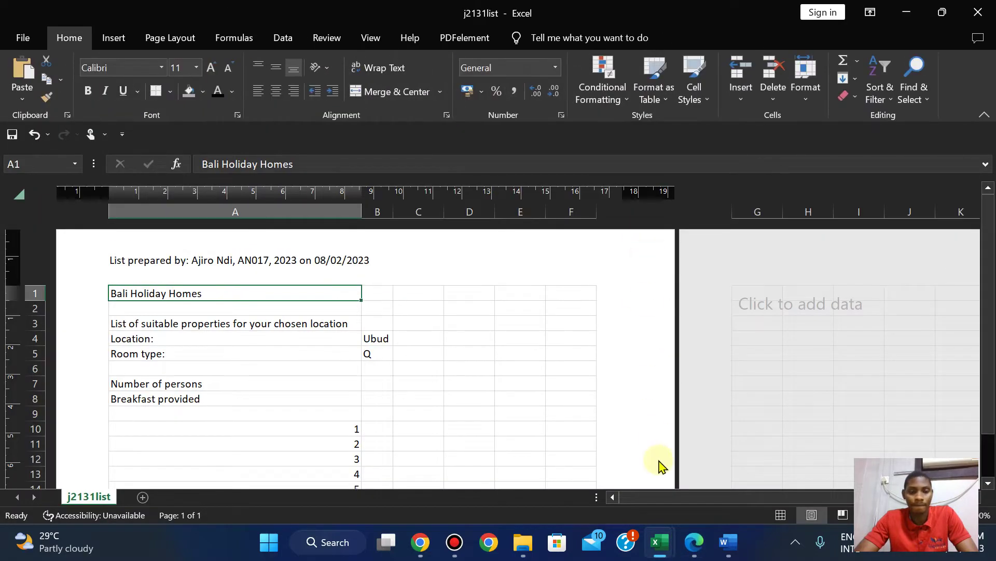
pyautogui.click(695, 543)
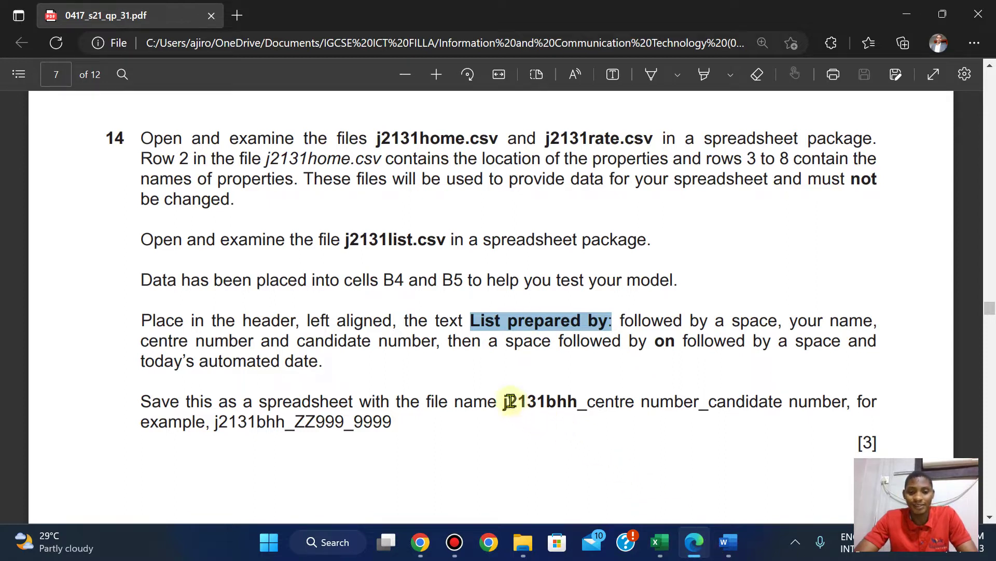
# Copy the j2131bhh_ prefix from the paper and switch j2131list back to Normal view.
pyautogui.moveTo(505, 401); pyautogui.dragTo(571, 402)
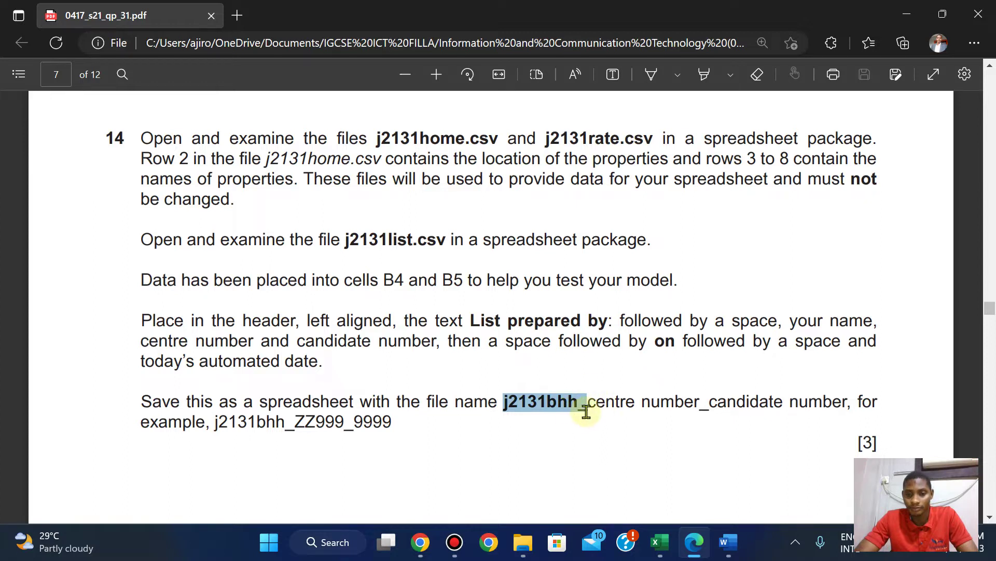
pyautogui.rightClick(586, 411)
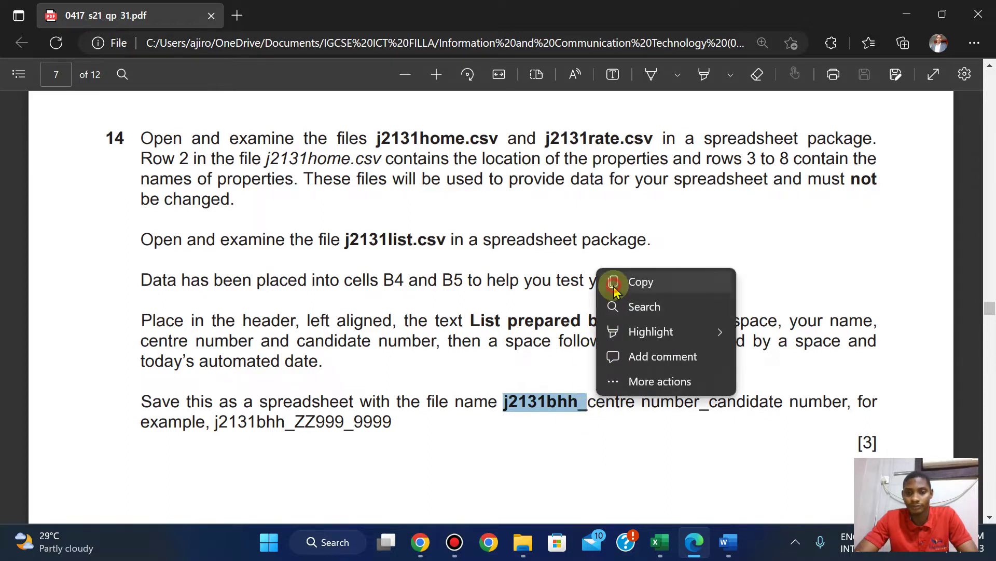
pyautogui.click(614, 283)
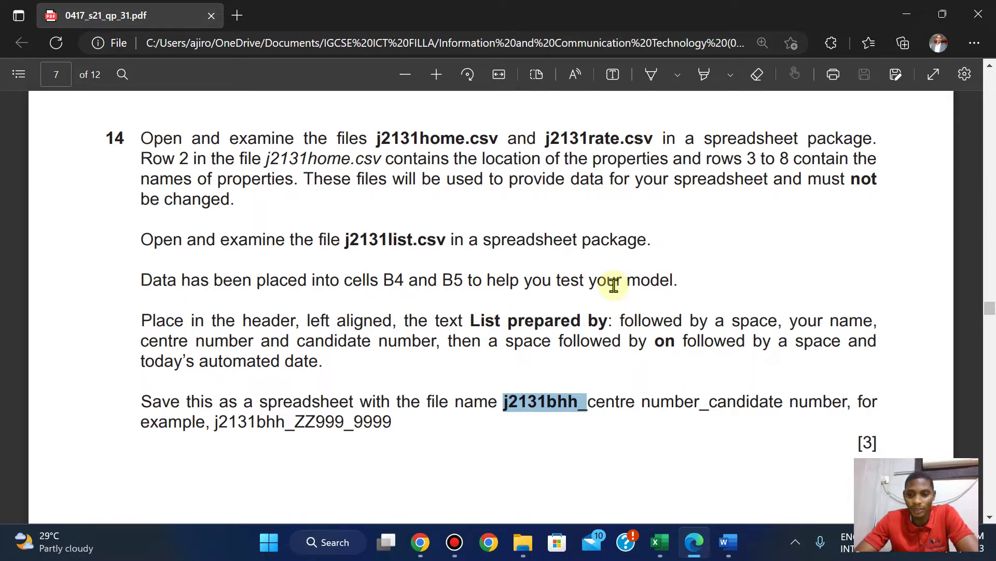
pyautogui.click(660, 551)
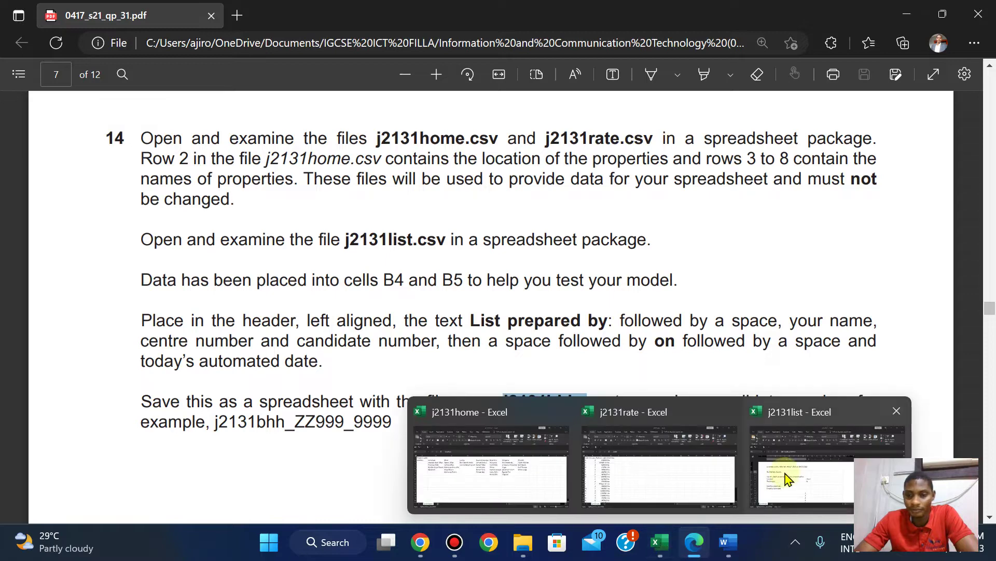
pyautogui.click(782, 472)
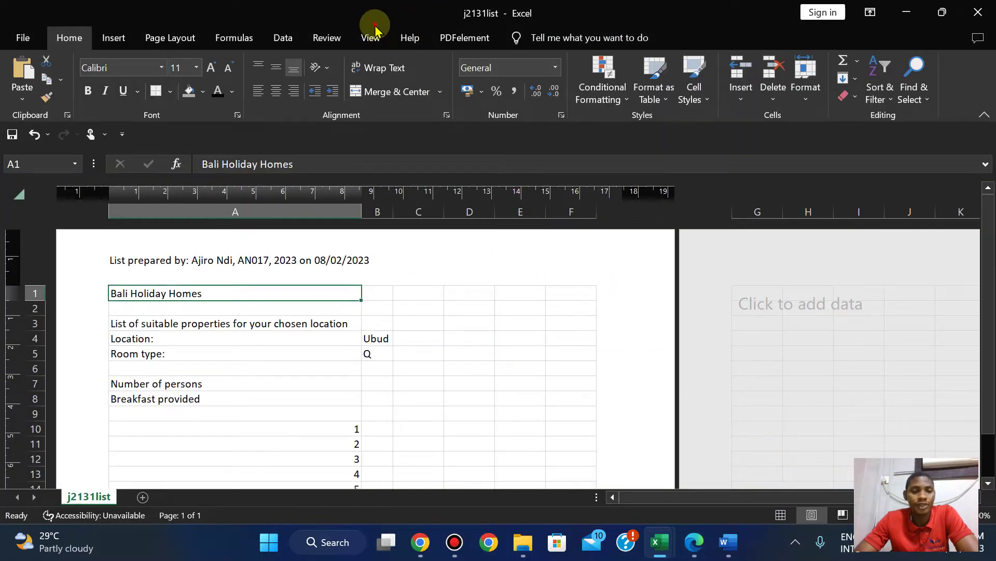
pyautogui.click(372, 37)
pyautogui.click(23, 78)
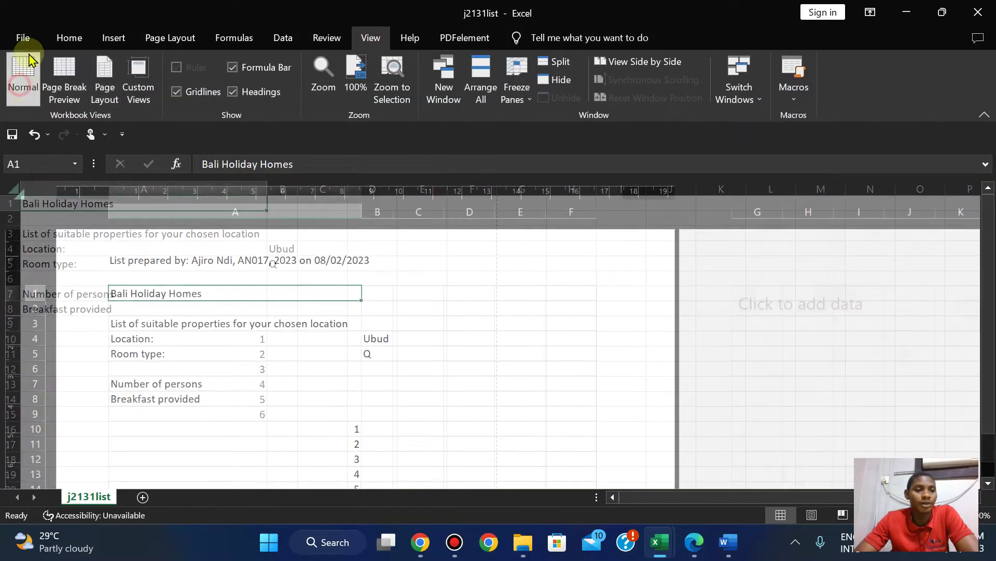
# Save as an Excel Workbook named j2131bhh_ plus centre and candidate numbers in the June 2021 folder.
pyautogui.click(23, 38)
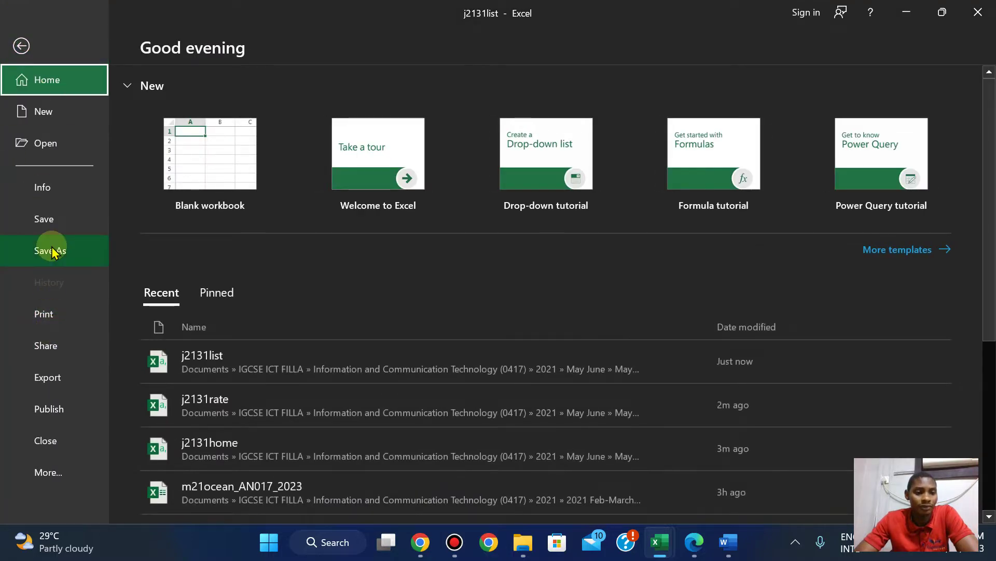
pyautogui.click(51, 250)
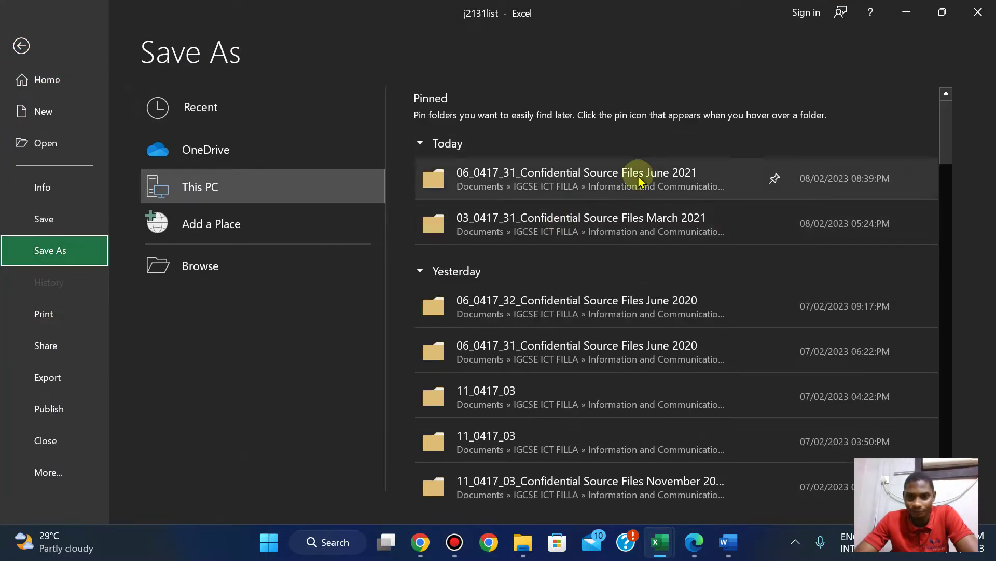
pyautogui.click(639, 179)
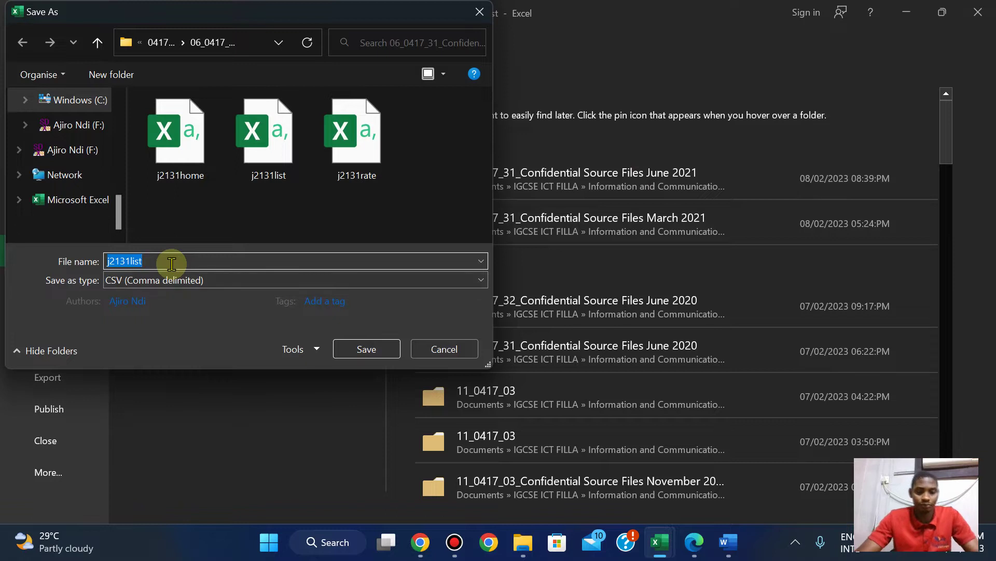
pyautogui.write('j2131bhh_')
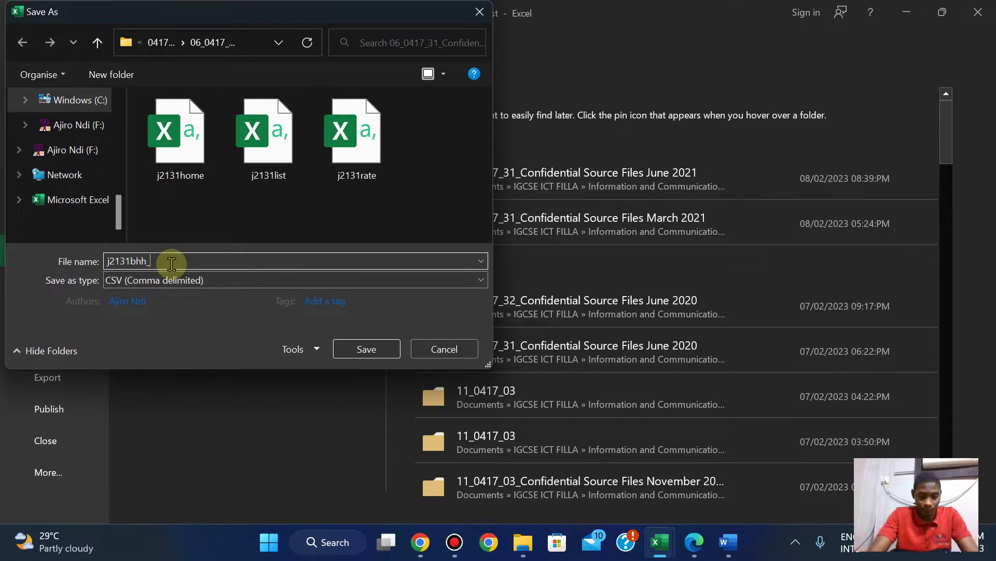
pyautogui.write('AN017_2023')
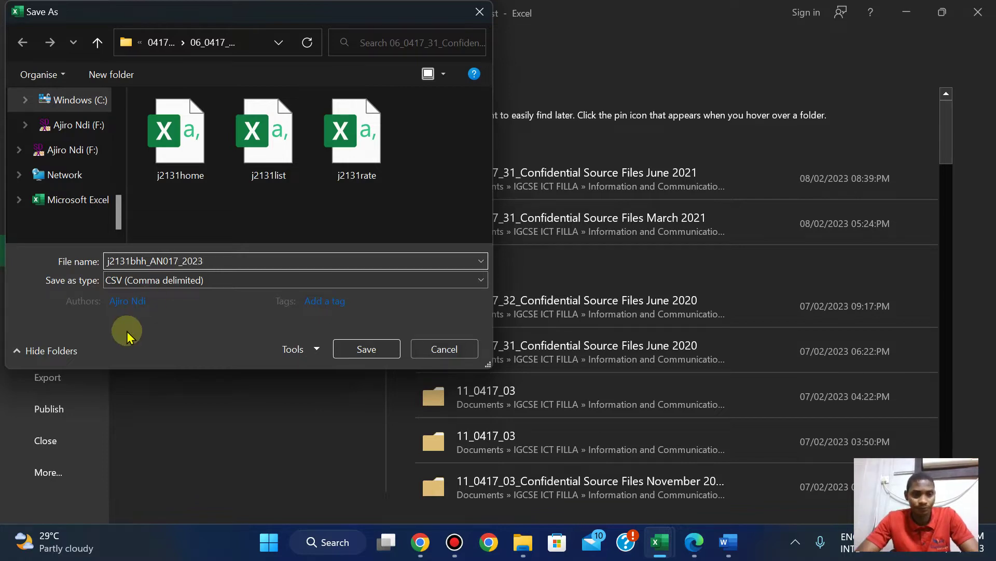
pyautogui.click(169, 280)
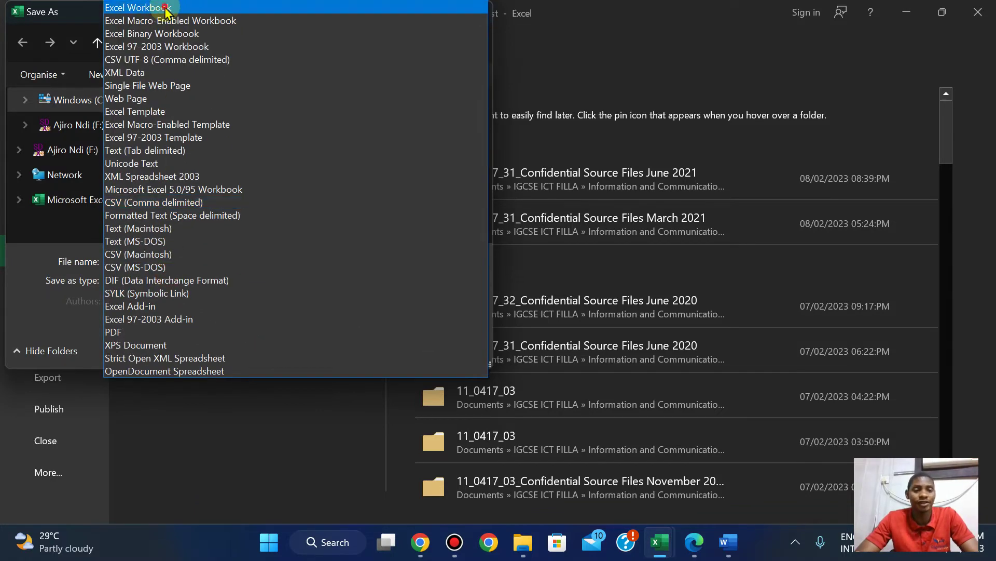
pyautogui.click(166, 8)
pyautogui.click(378, 371)
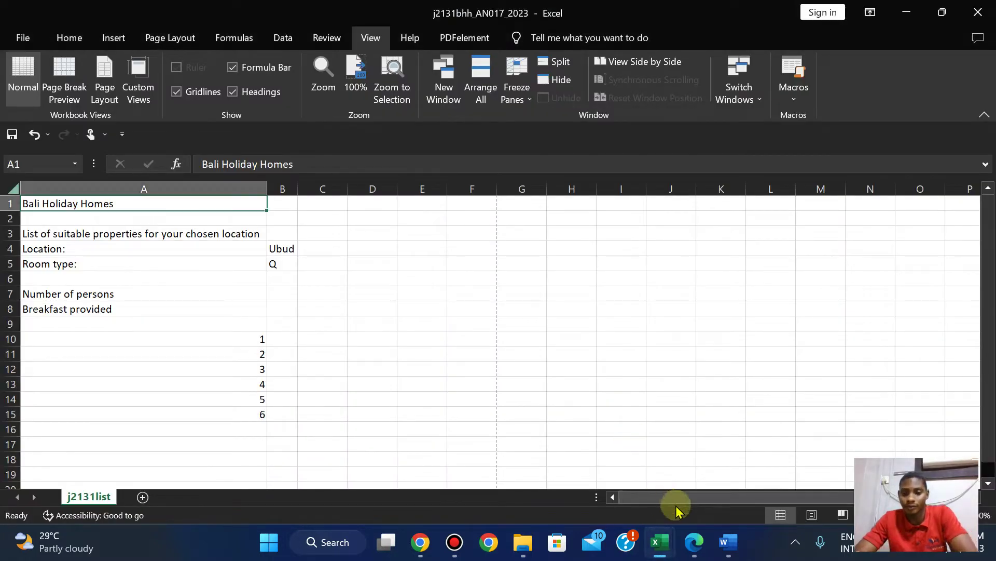
pyautogui.click(694, 542)
pyautogui.scroll(-4, 693, 545)
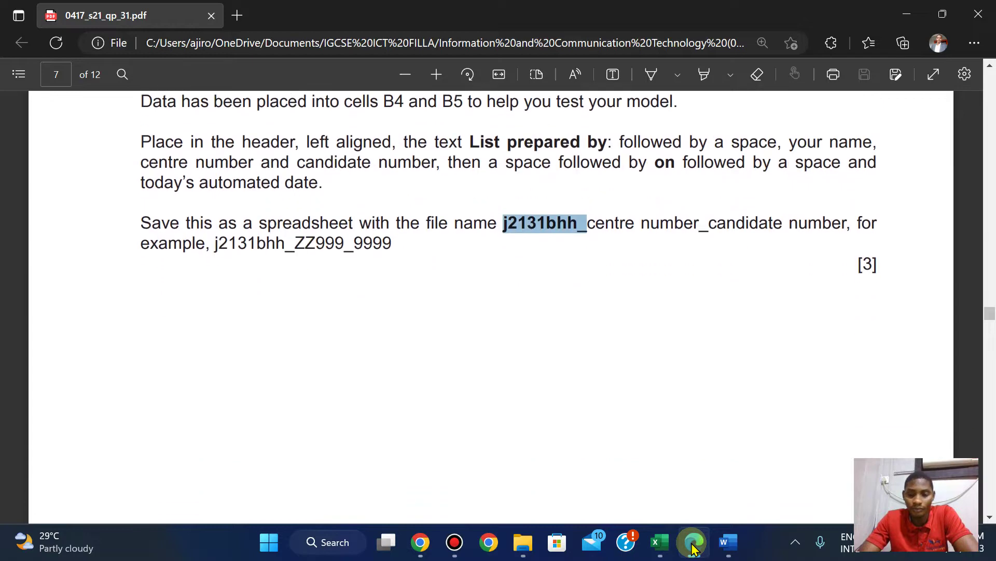
pyautogui.scroll(-3, 694, 545)
pyautogui.scroll(-3, 694, 546)
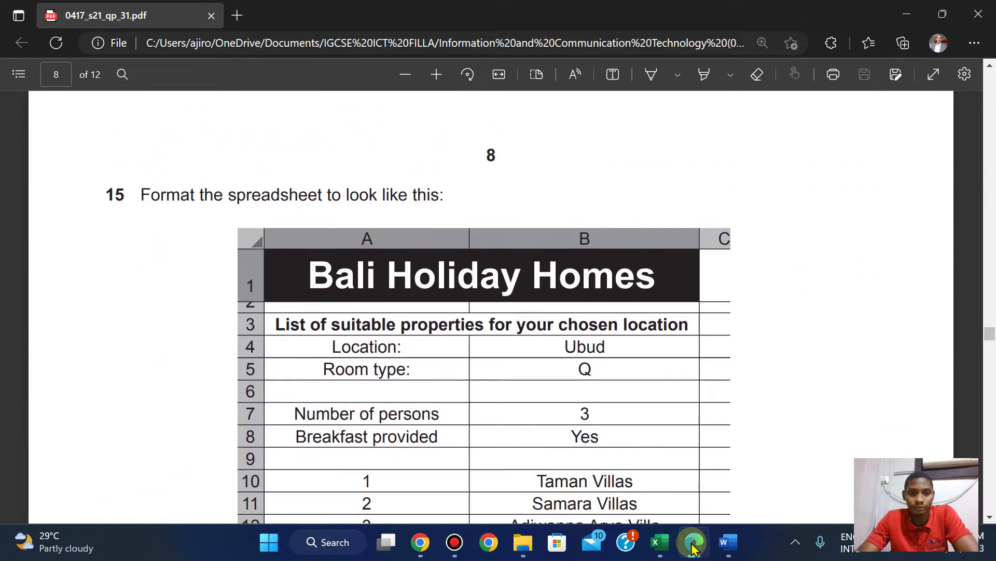
pyautogui.scroll(-4, 693, 546)
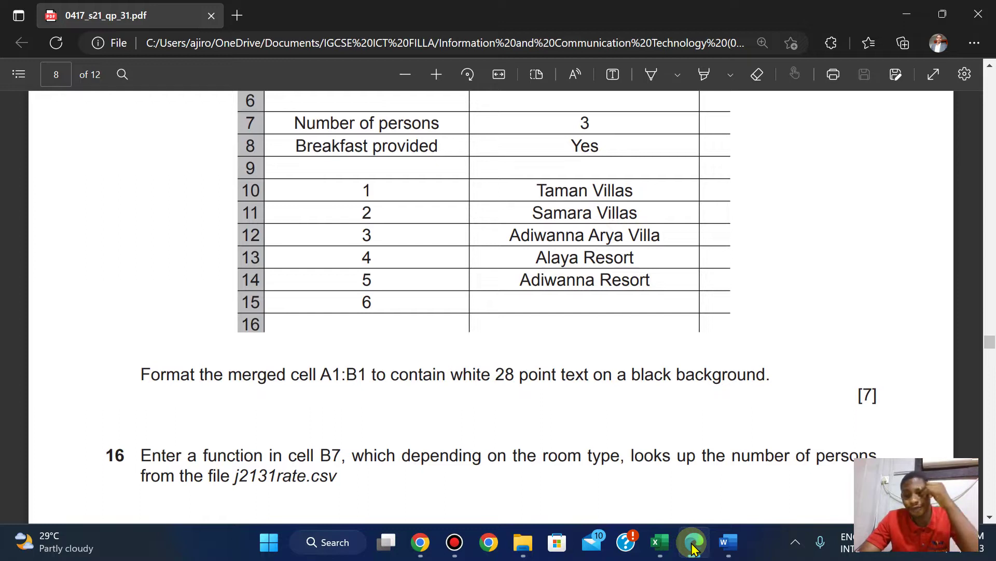
pyautogui.scroll(3, 694, 546)
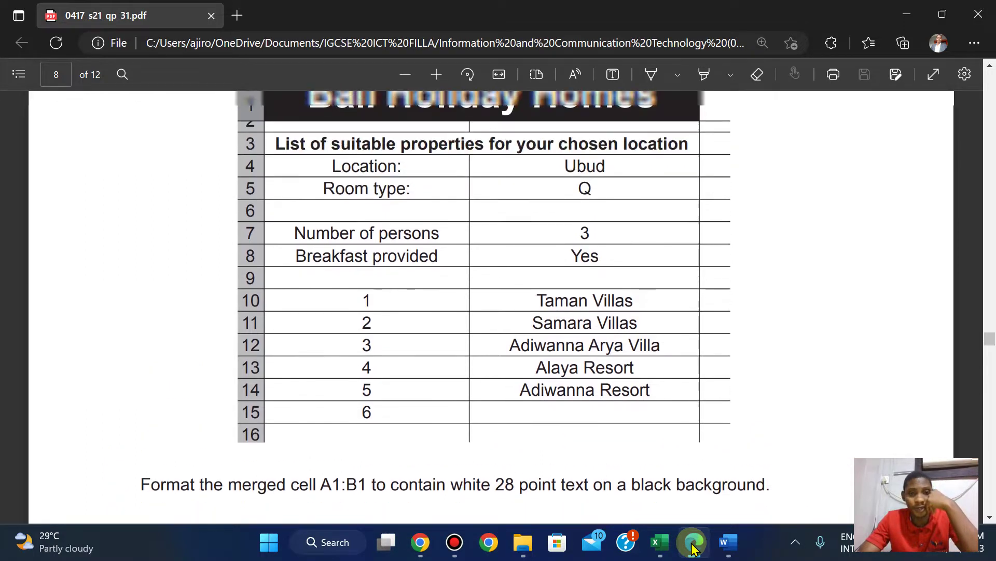
pyautogui.scroll(-1, 693, 546)
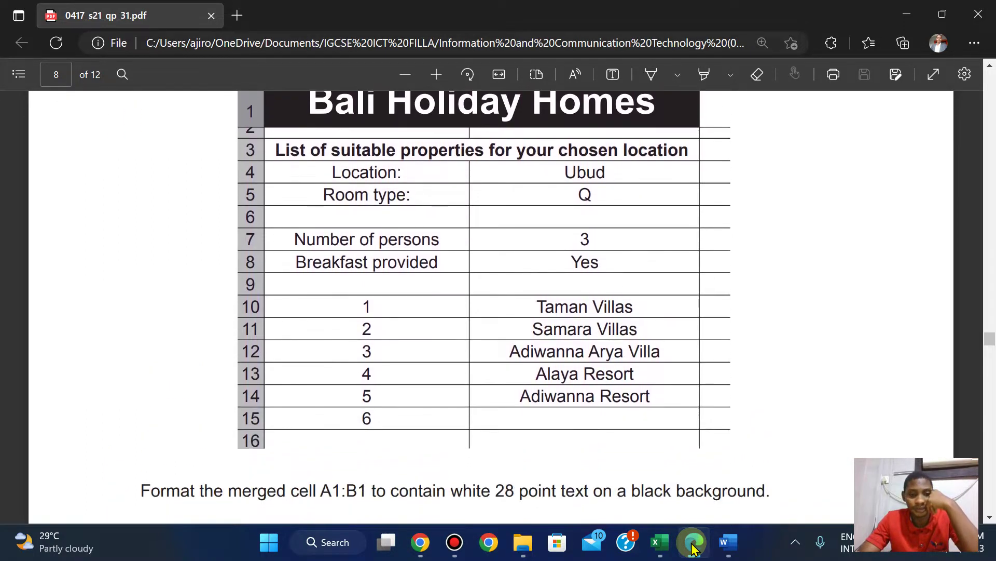
pyautogui.scroll(1, 693, 546)
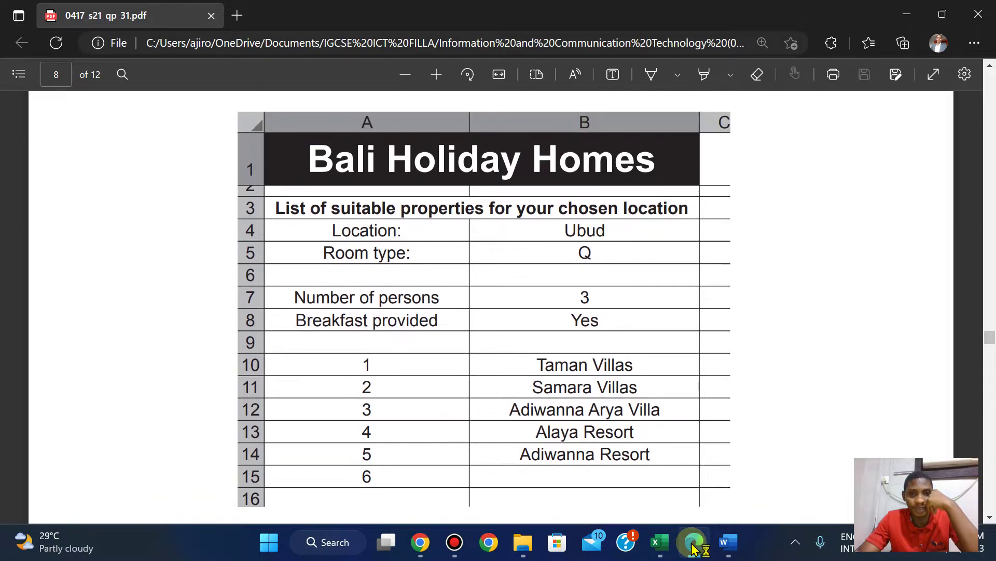
pyautogui.scroll(-2, 693, 546)
pyautogui.scroll(1, 693, 546)
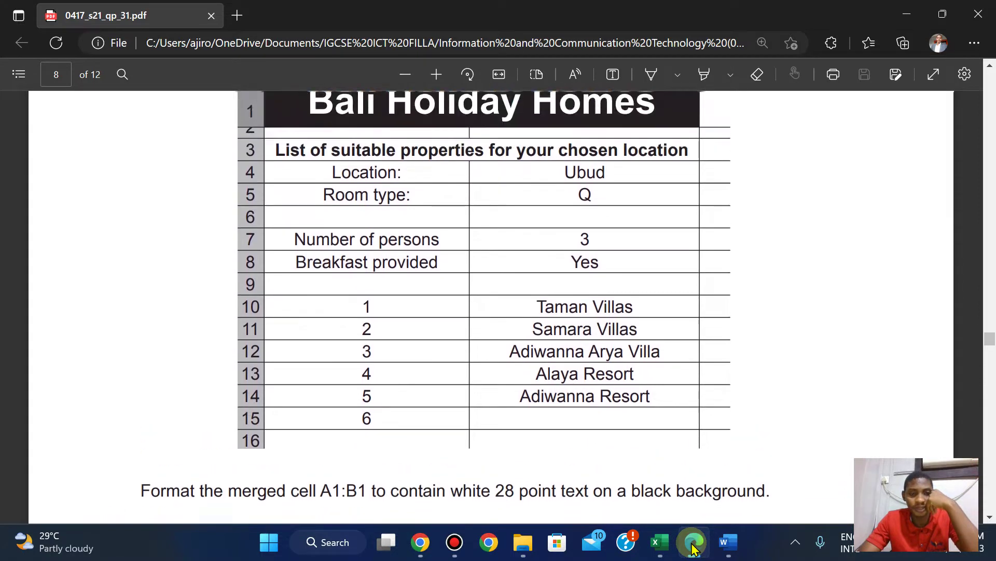
pyautogui.scroll(1, 693, 546)
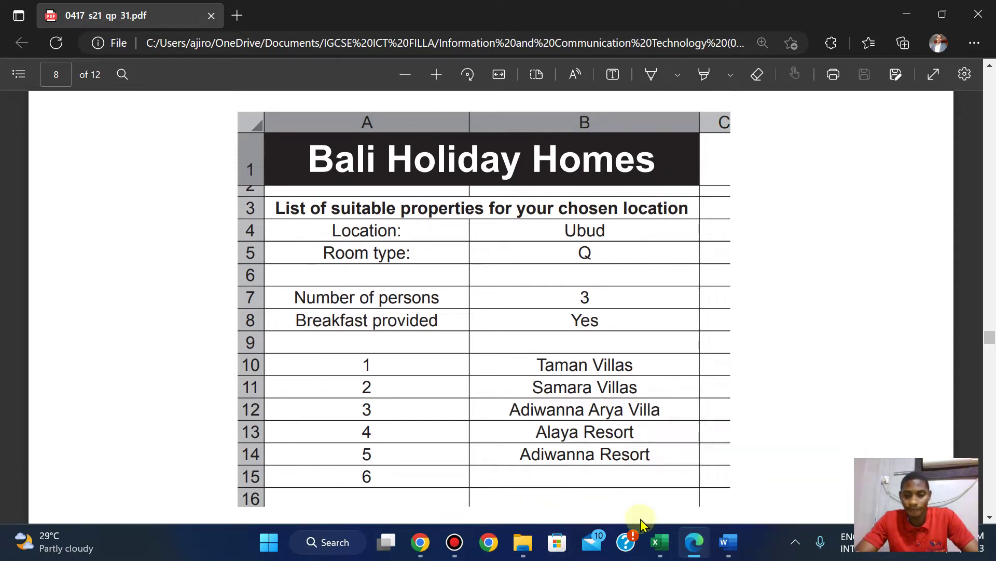
pyautogui.moveTo(664, 544)
pyautogui.moveTo(773, 481)
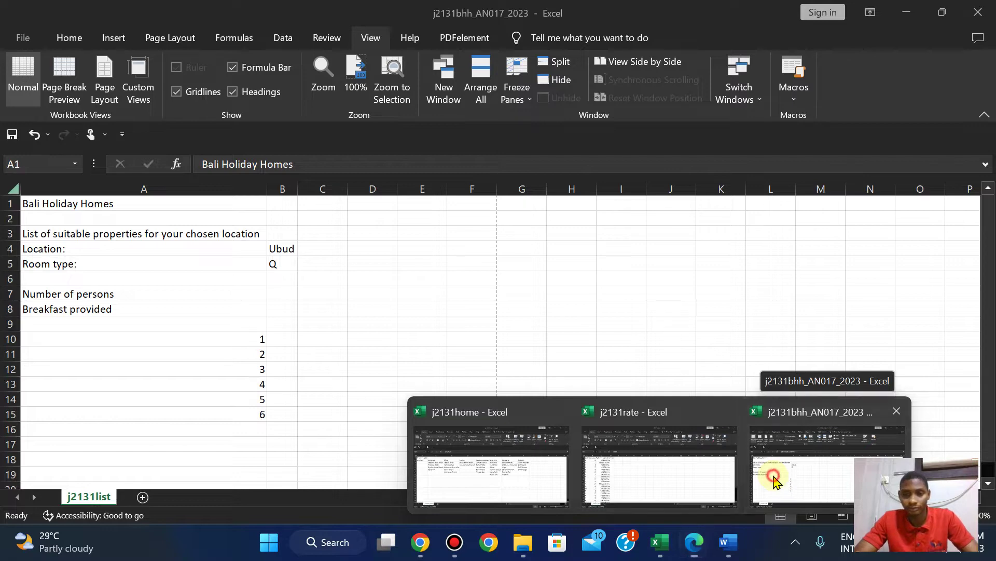
# In the newly saved workbook, merge and centre the title across A1:B1.
pyautogui.click(777, 482)
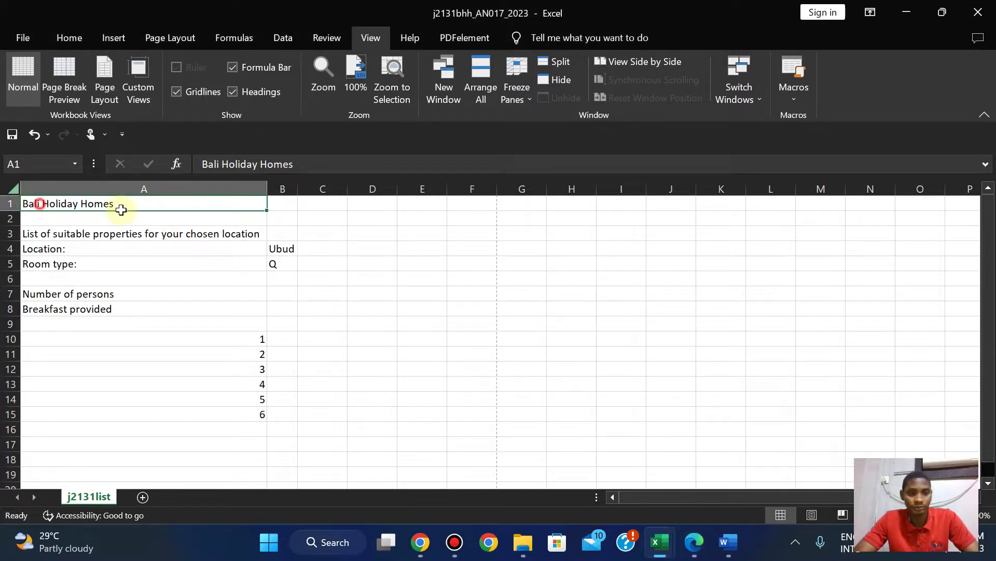
pyautogui.moveTo(121, 209); pyautogui.dragTo(285, 200)
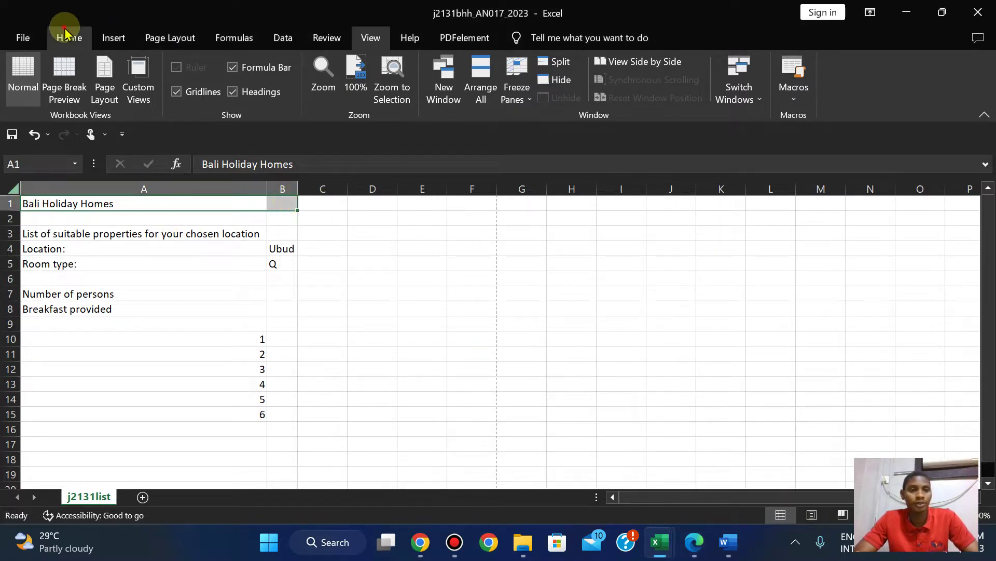
pyautogui.click(65, 32)
pyautogui.click(410, 92)
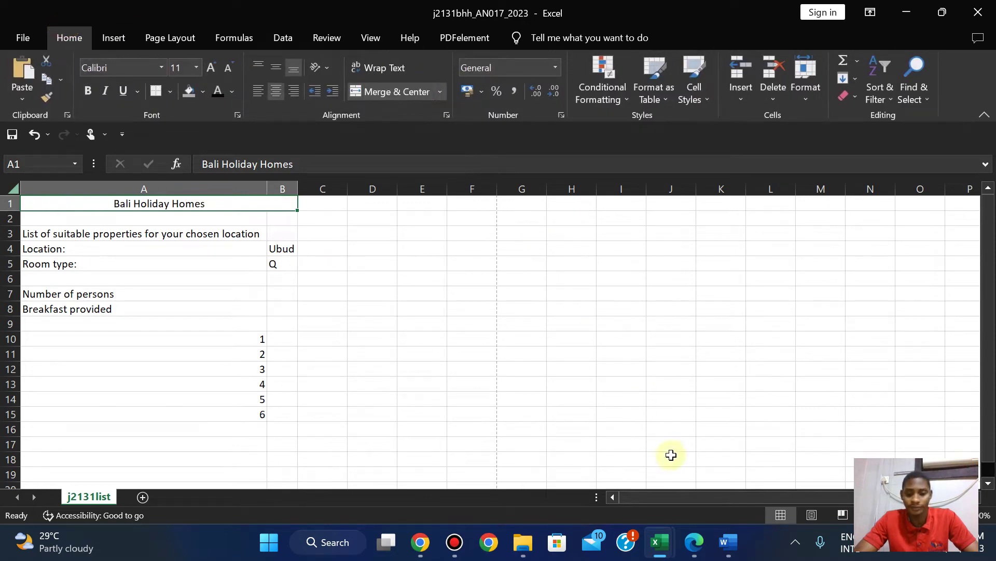
# After checking the exam paper, make the title 28-point white text.
pyautogui.click(694, 549)
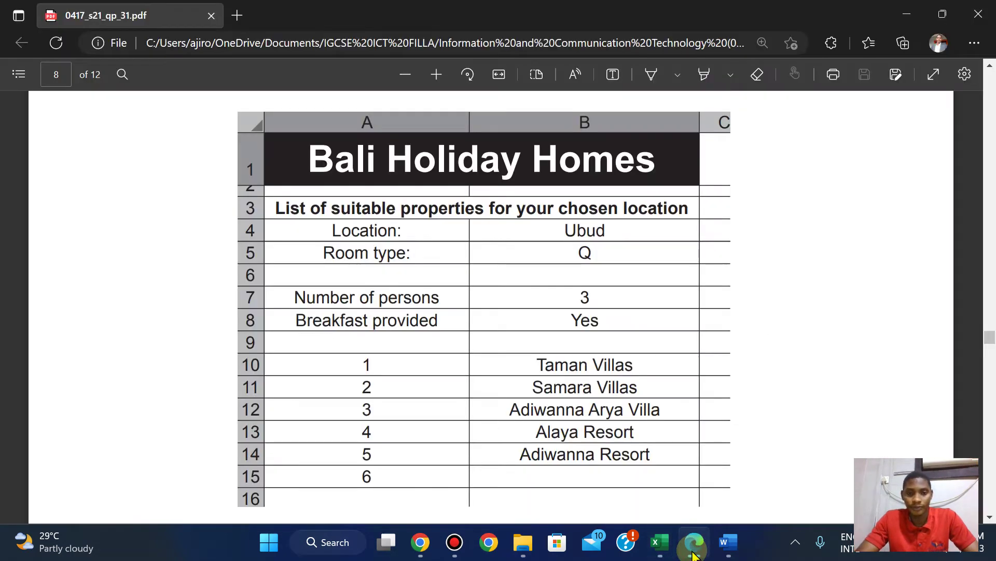
pyautogui.scroll(-3, 693, 554)
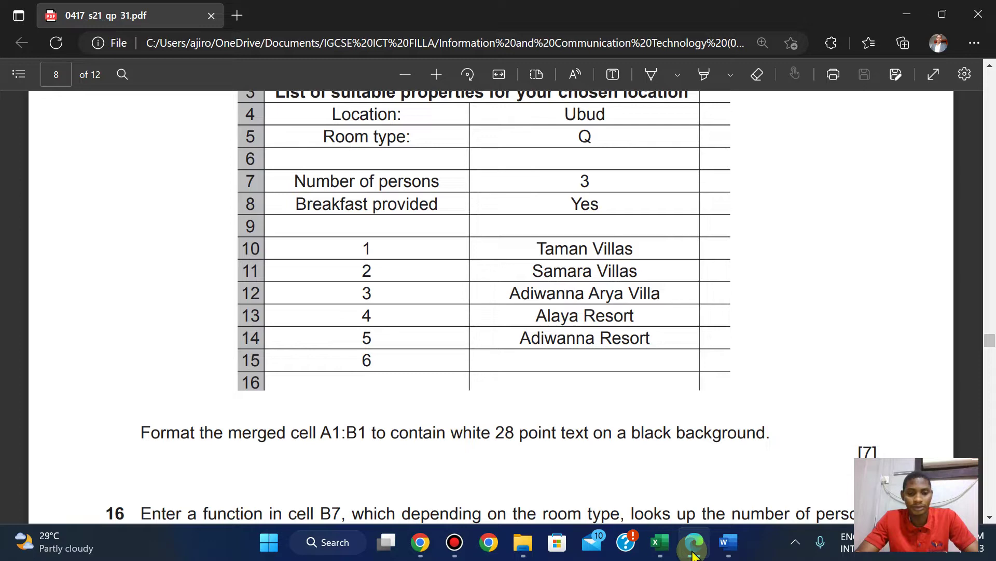
pyautogui.click(694, 552)
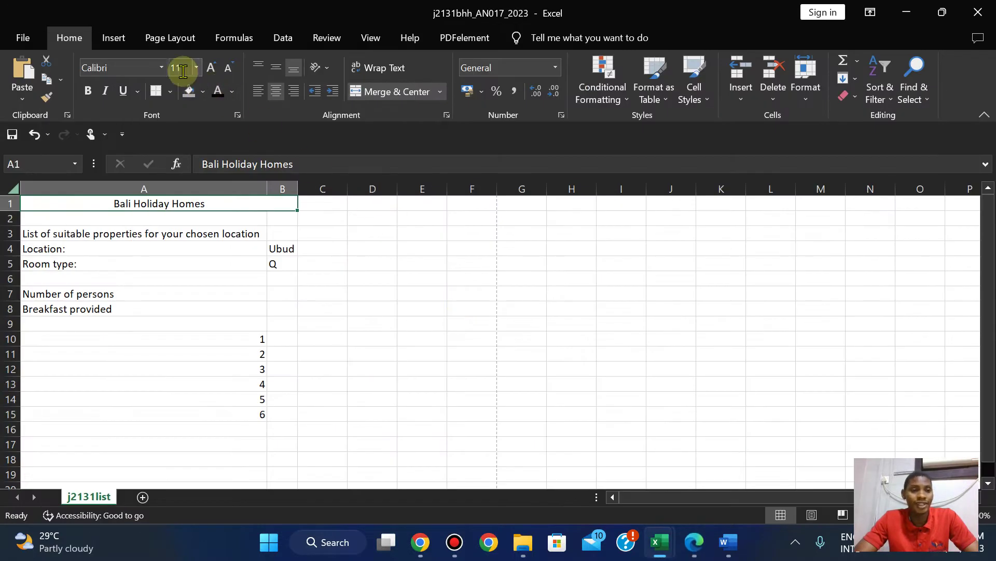
pyautogui.write('26')
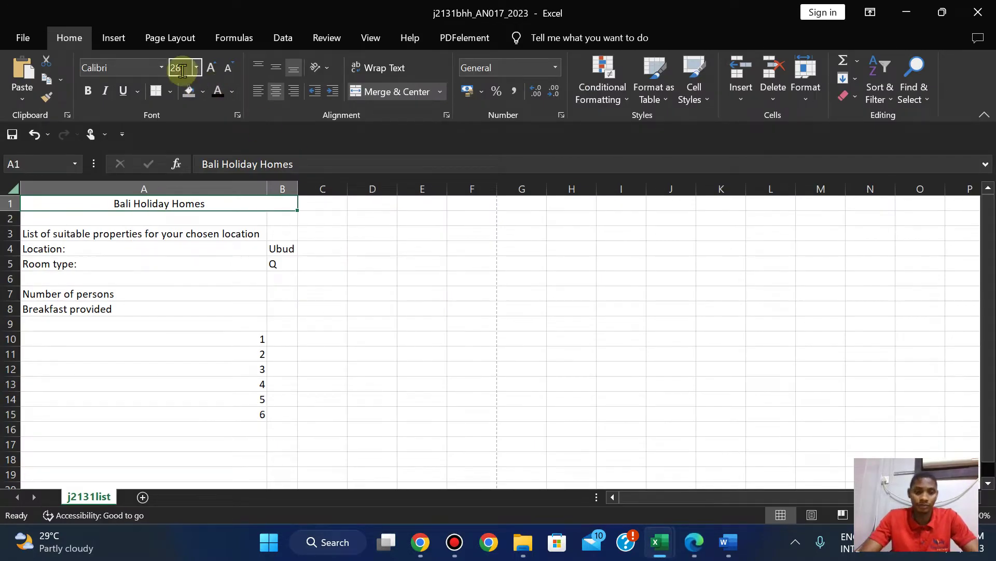
pyautogui.press('Return')
pyautogui.click(233, 97)
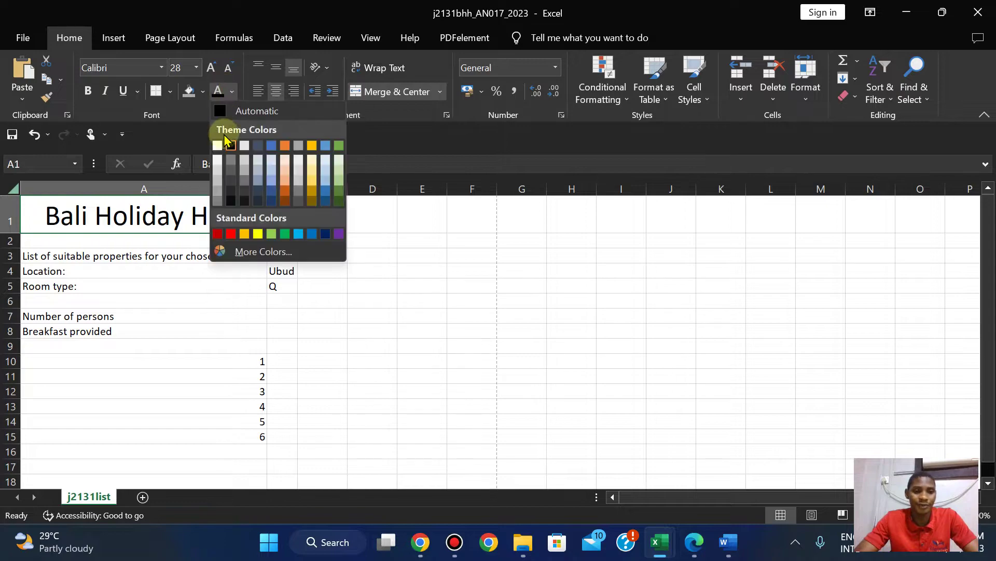
pyautogui.click(222, 142)
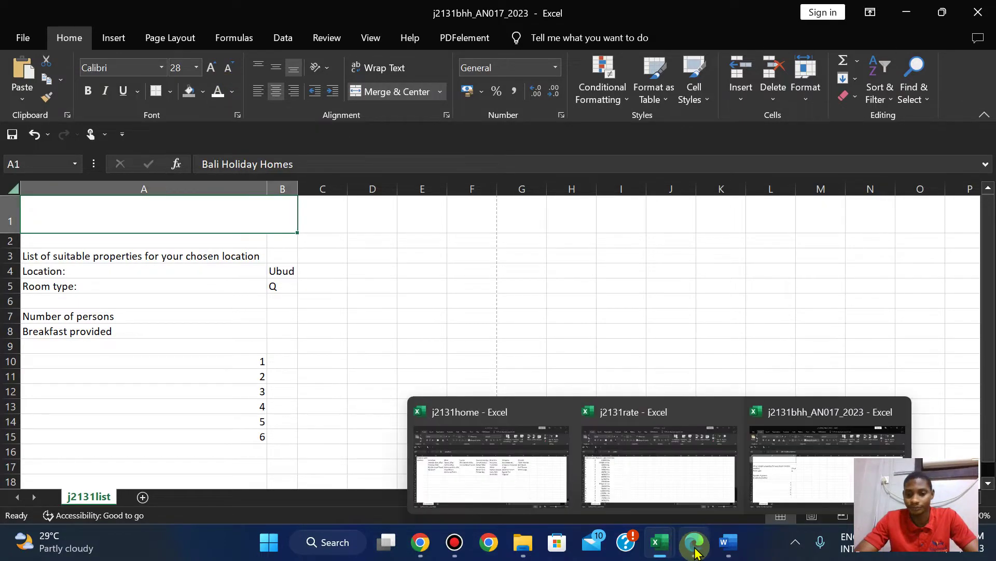
# Give the title cells a black fill, then bring the exam paper back.
pyautogui.click(695, 546)
pyautogui.click(695, 549)
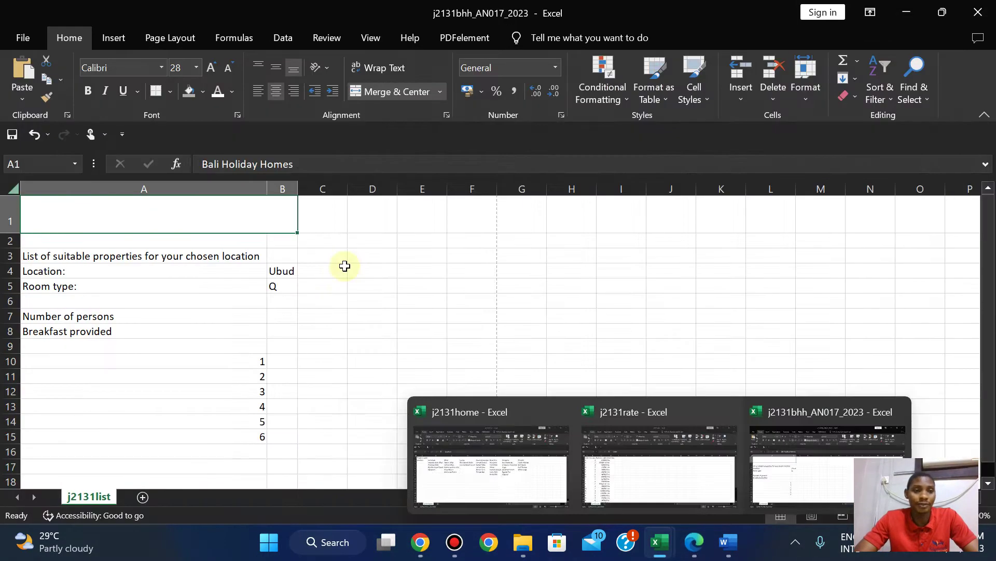
pyautogui.click(207, 96)
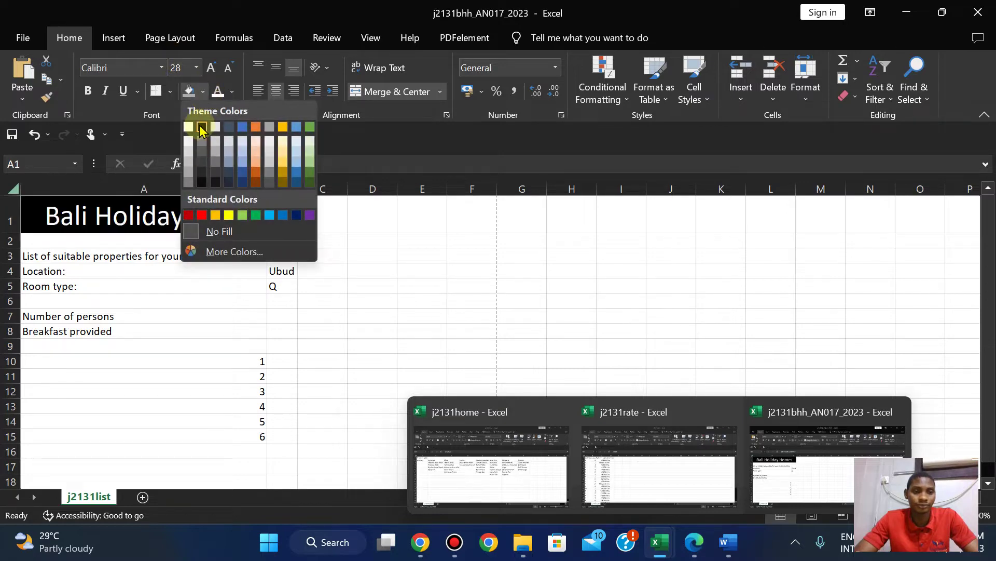
pyautogui.click(201, 127)
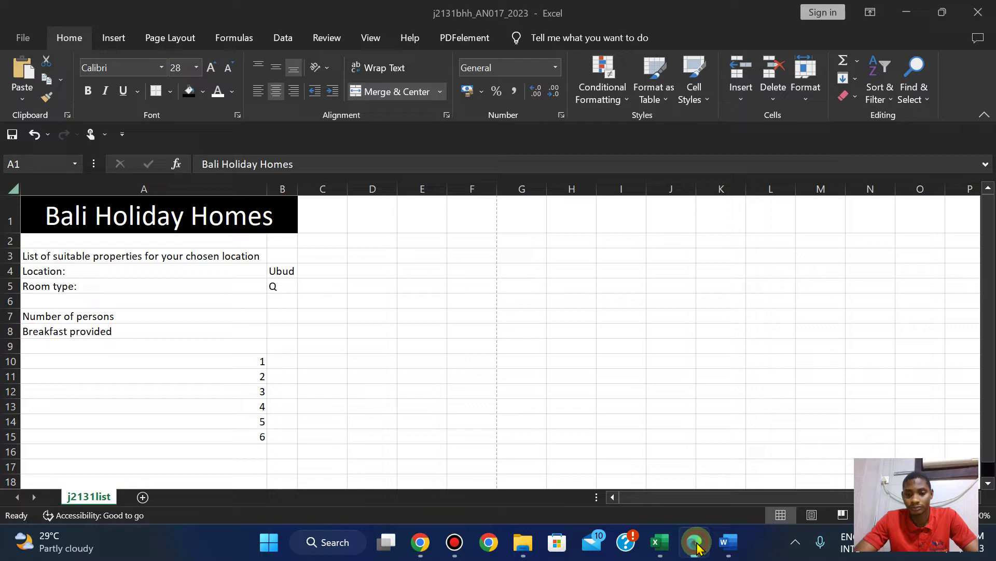
pyautogui.click(696, 545)
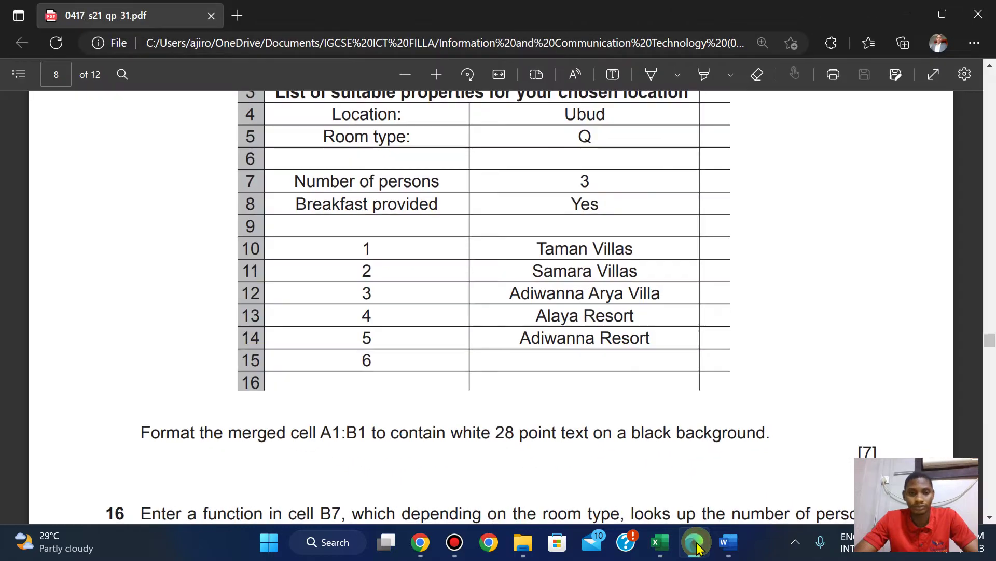
# Make the Bali Holiday Homes title bold, comparing against question 15's model.
pyautogui.press('Up')
pyautogui.press('Up')
pyautogui.press('Up')
pyautogui.press('Up')
pyautogui.press('Up')
pyautogui.press('Up')
pyautogui.press('Up')
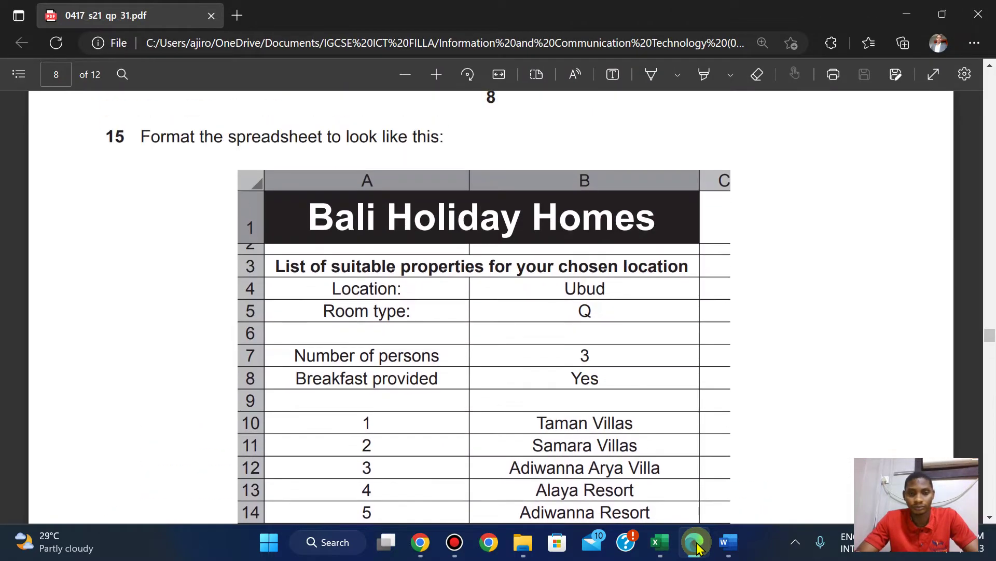
pyautogui.click(696, 545)
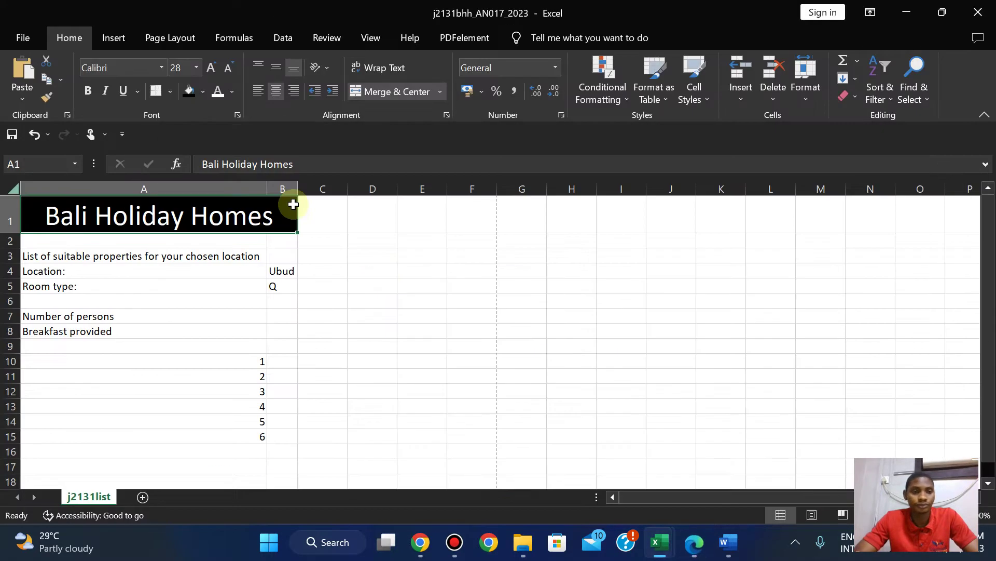
pyautogui.click(88, 91)
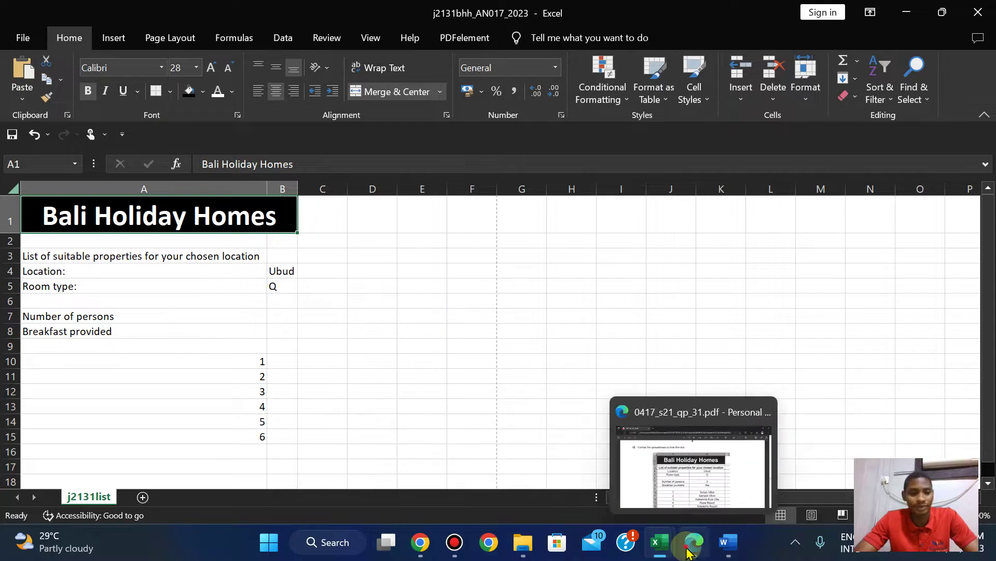
pyautogui.click(689, 550)
pyautogui.click(687, 547)
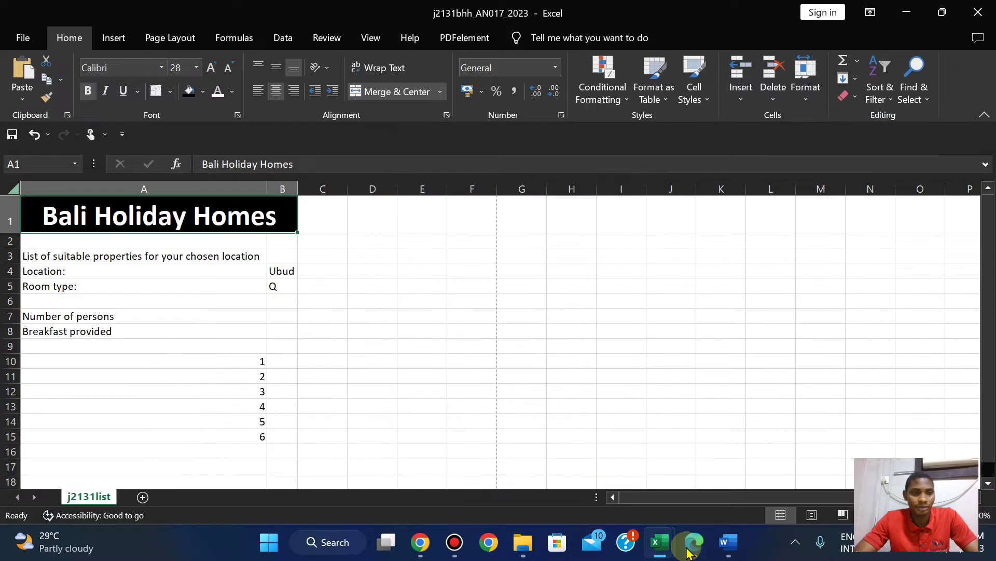
pyautogui.click(688, 548)
pyautogui.click(689, 550)
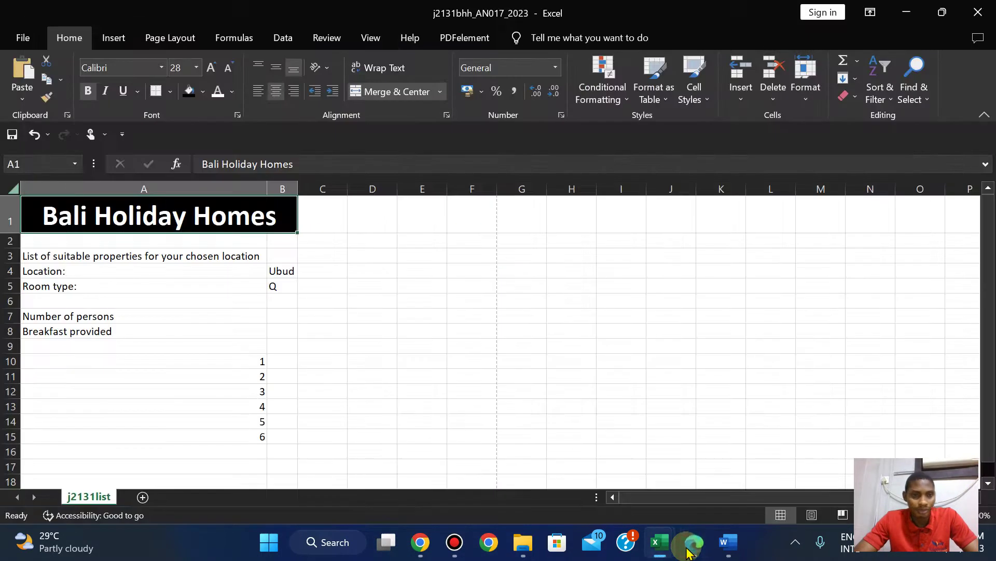
pyautogui.click(689, 551)
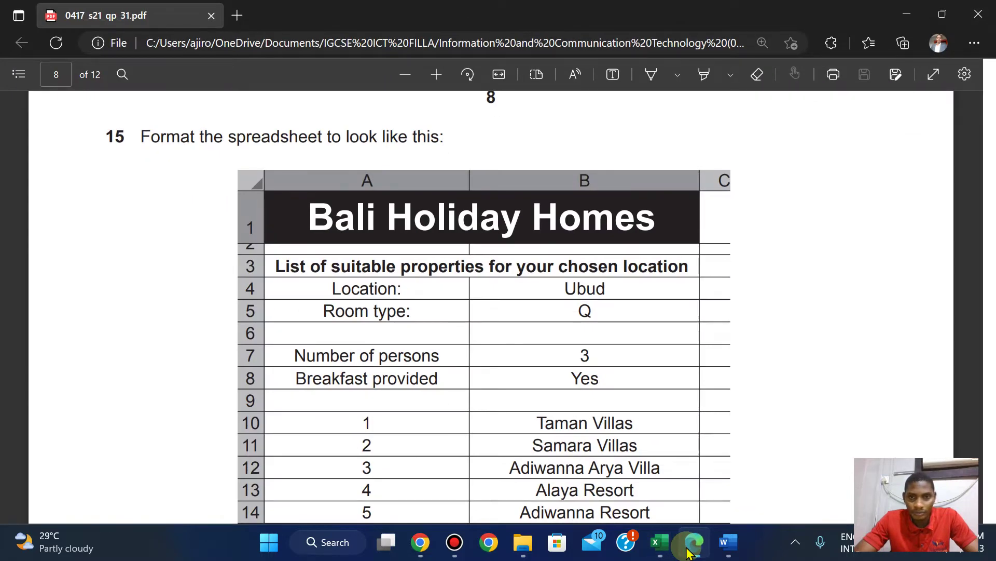
pyautogui.click(688, 551)
# Change the title's font to Arial and check it against the exam paper.
pyautogui.click(99, 66)
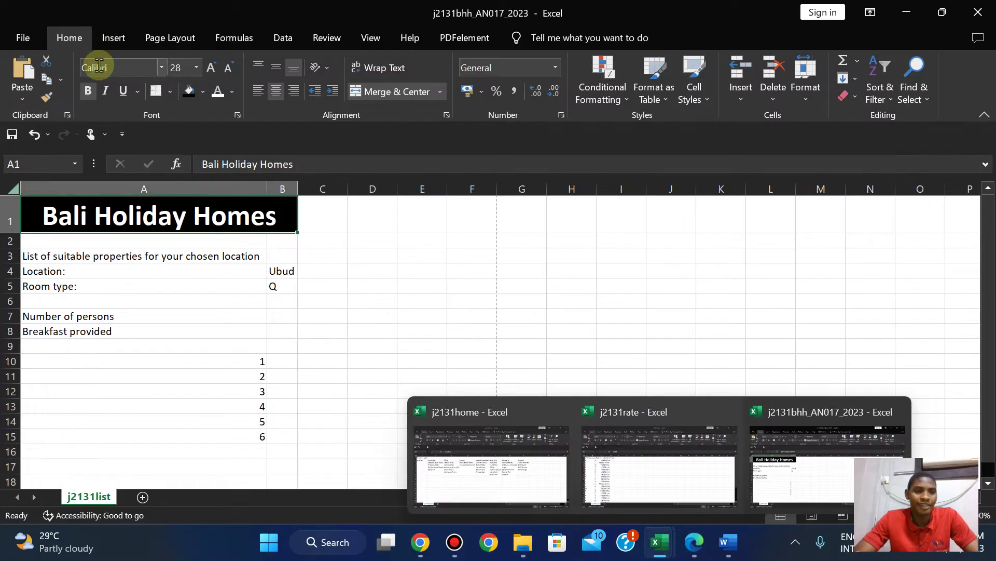
pyautogui.write('Arial')
pyautogui.press('Return')
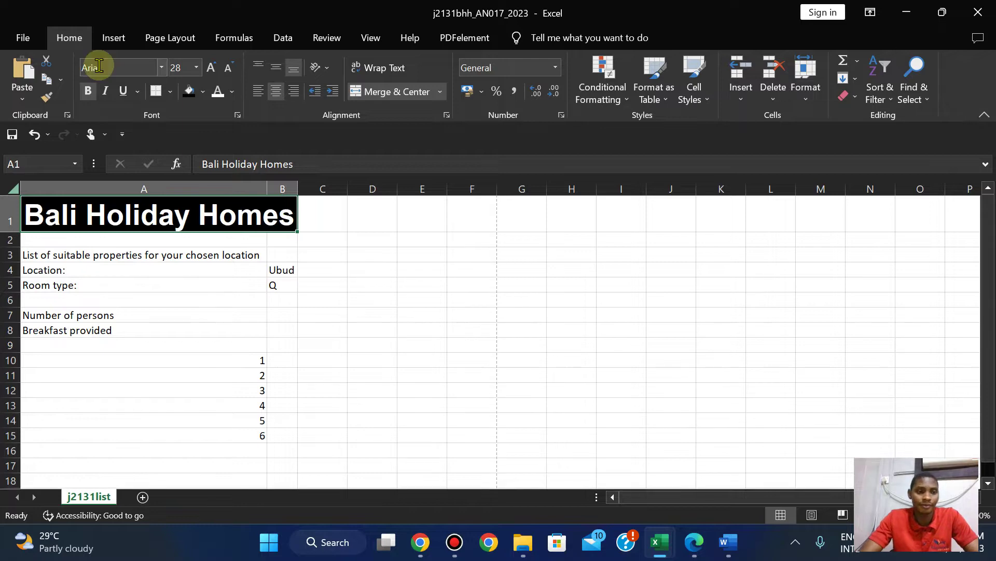
pyautogui.click(694, 545)
pyautogui.click(695, 548)
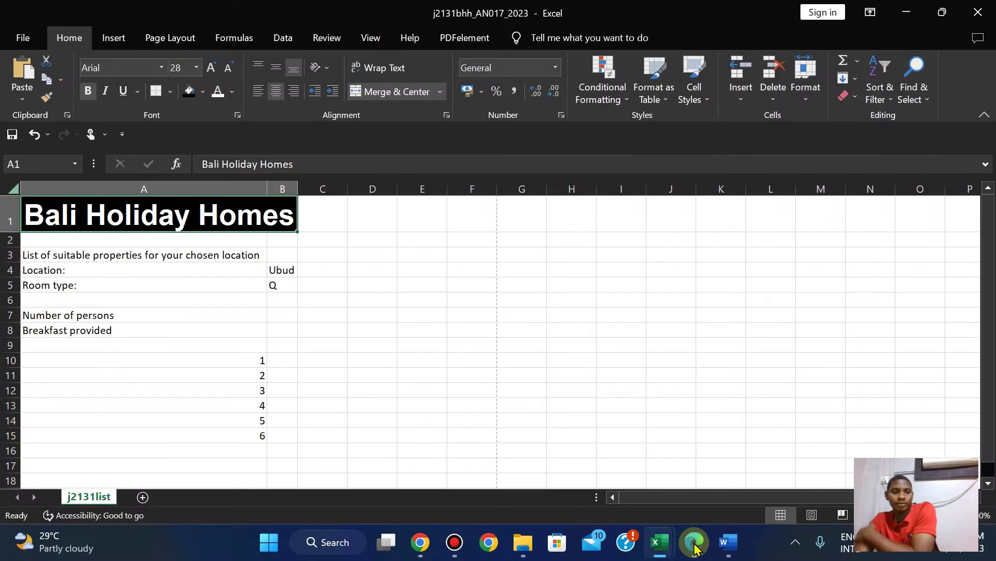
pyautogui.click(694, 548)
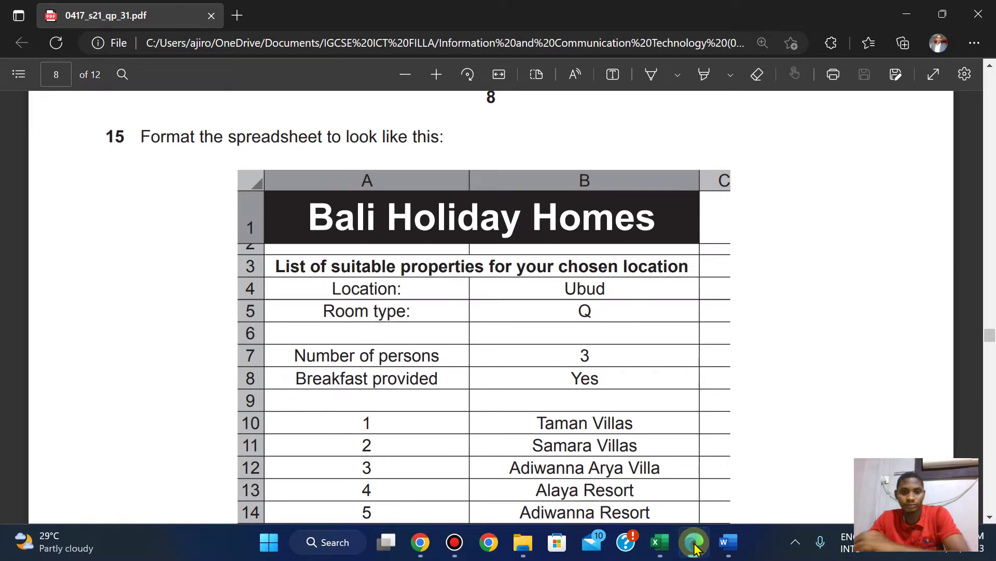
pyautogui.click(694, 548)
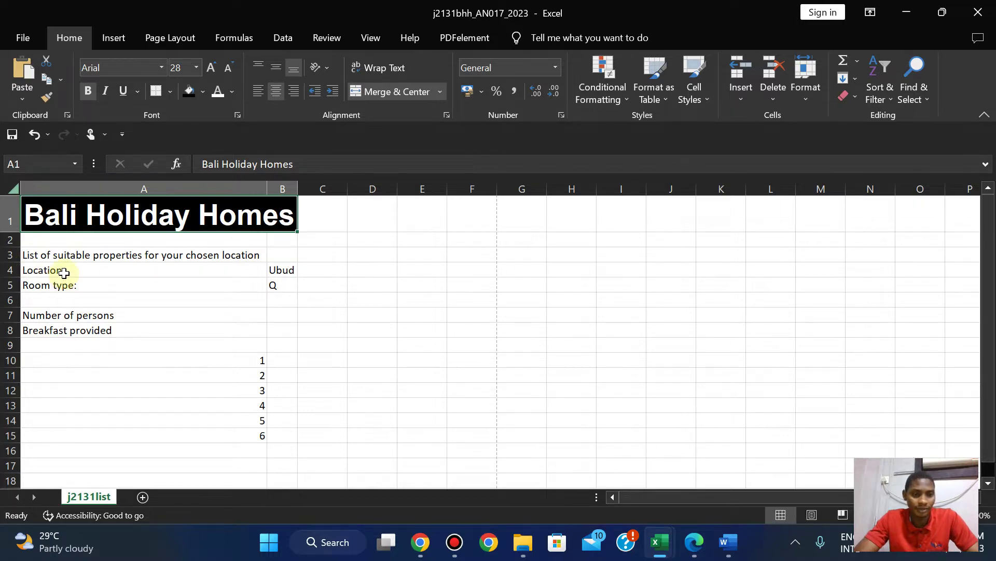
# Centre the contents of A4:A15 and B4:B15.
pyautogui.moveTo(64, 272); pyautogui.dragTo(111, 427)
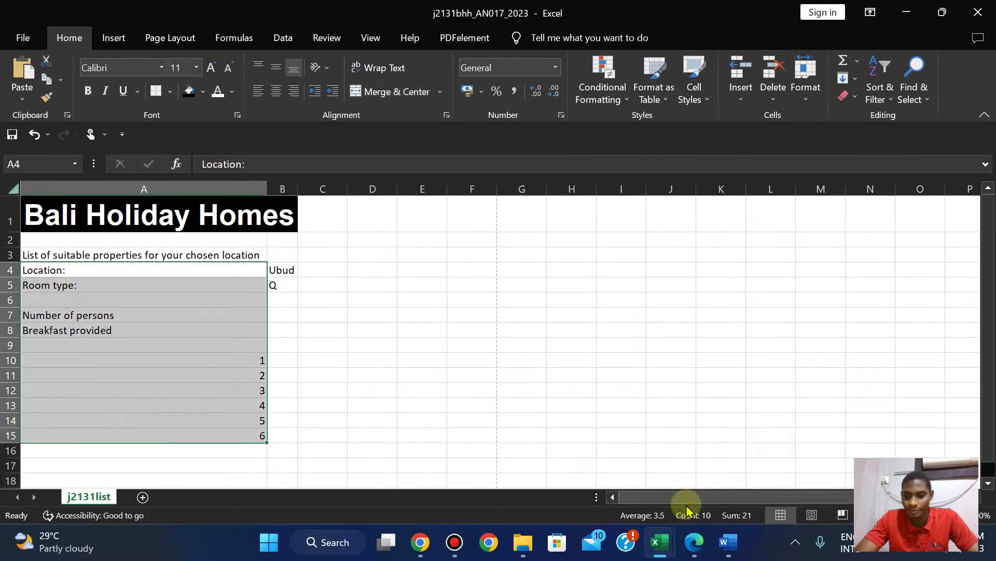
pyautogui.click(695, 547)
pyautogui.click(695, 551)
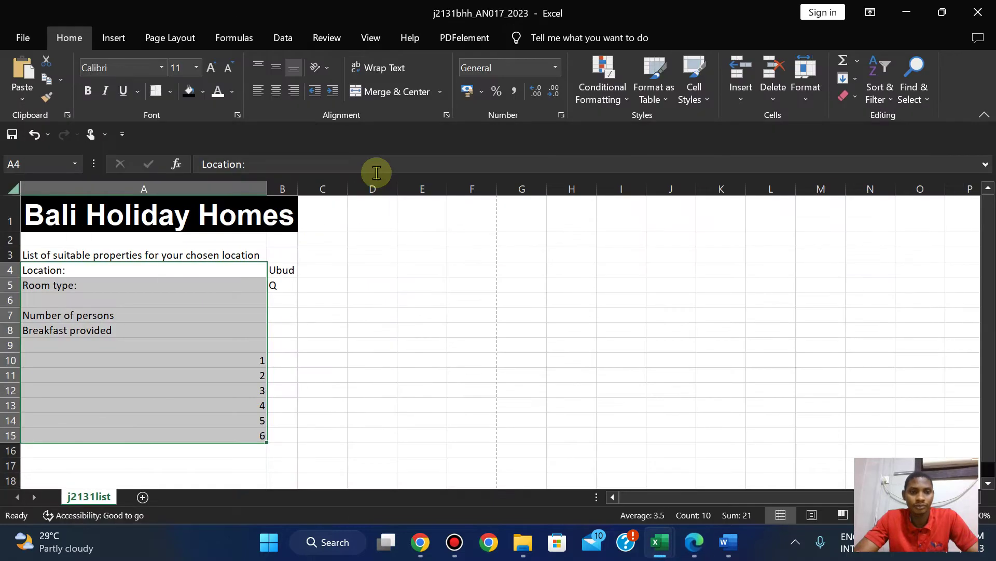
pyautogui.click(277, 92)
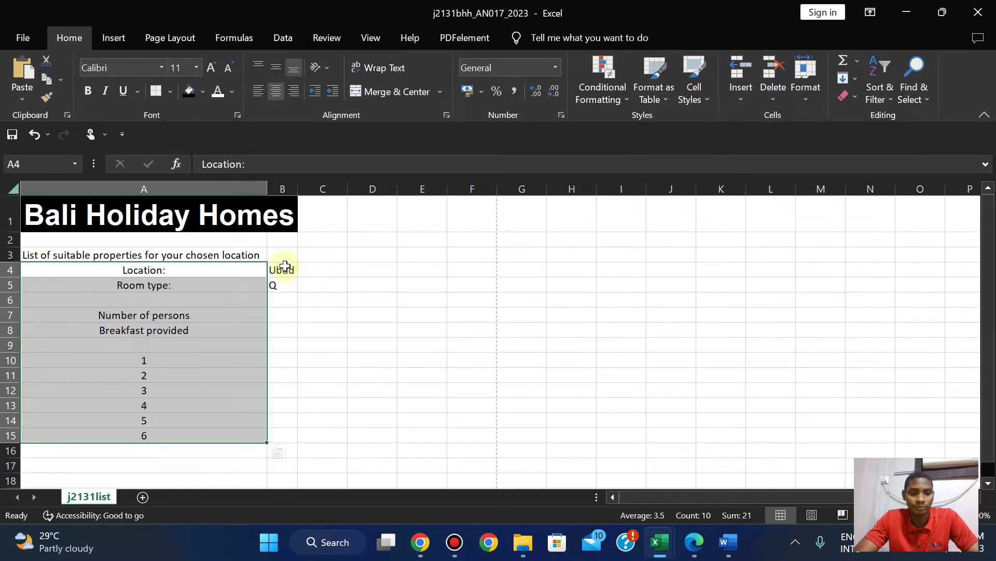
pyautogui.moveTo(285, 266); pyautogui.dragTo(283, 437)
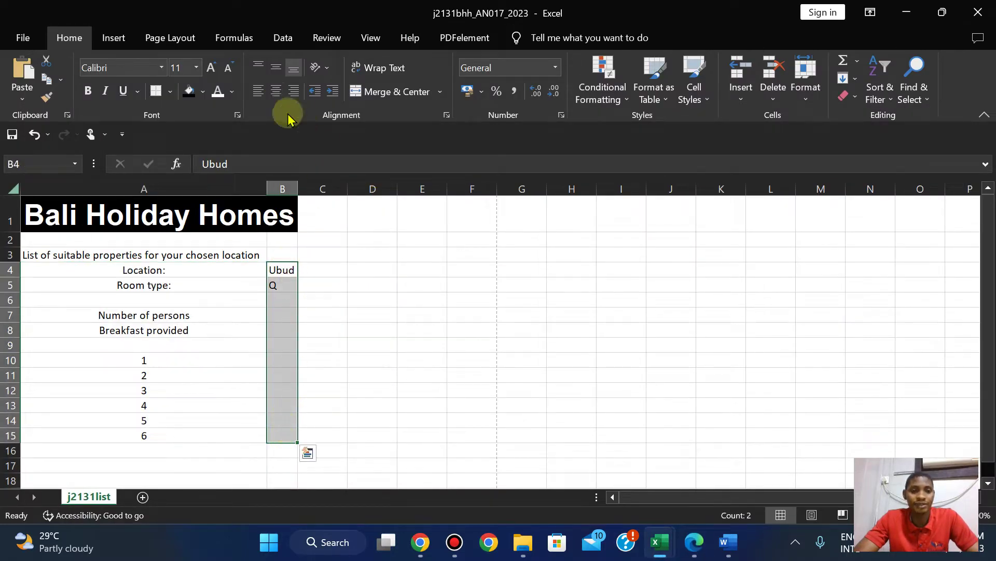
pyautogui.click(277, 93)
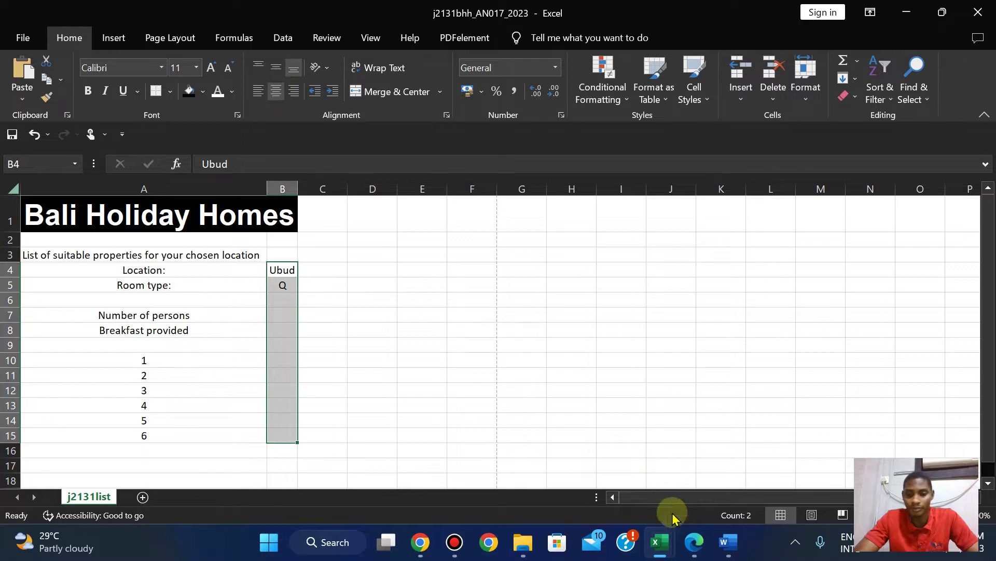
# Shrink row 2 to a 6-point spacer by dragging its border.
pyautogui.click(690, 543)
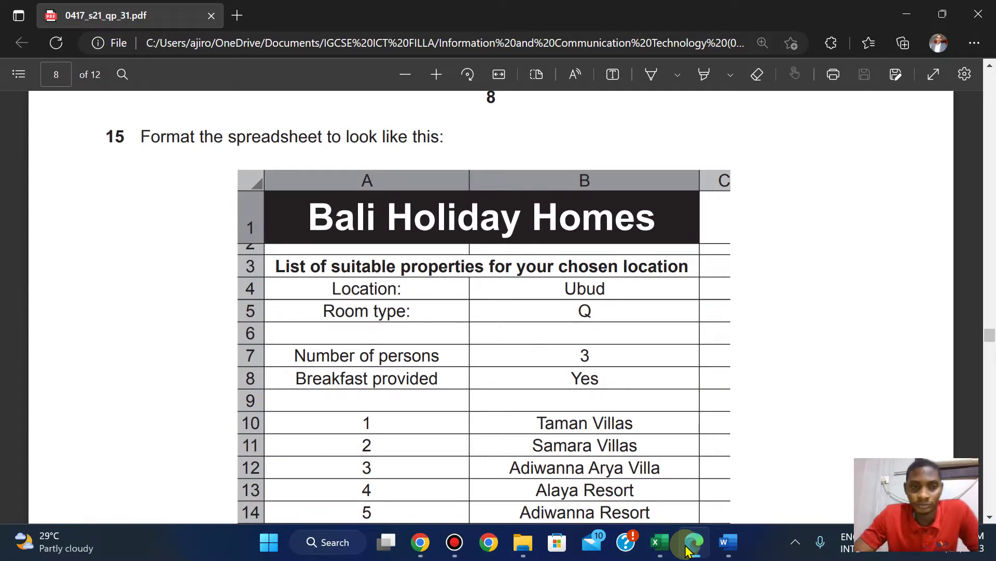
pyautogui.click(687, 549)
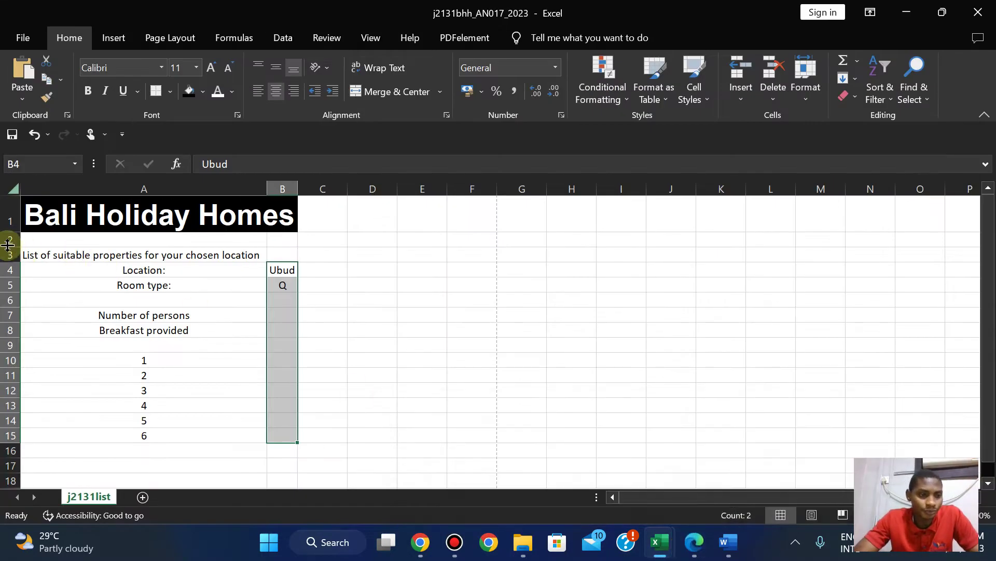
pyautogui.moveTo(10, 244); pyautogui.dragTo(10, 236)
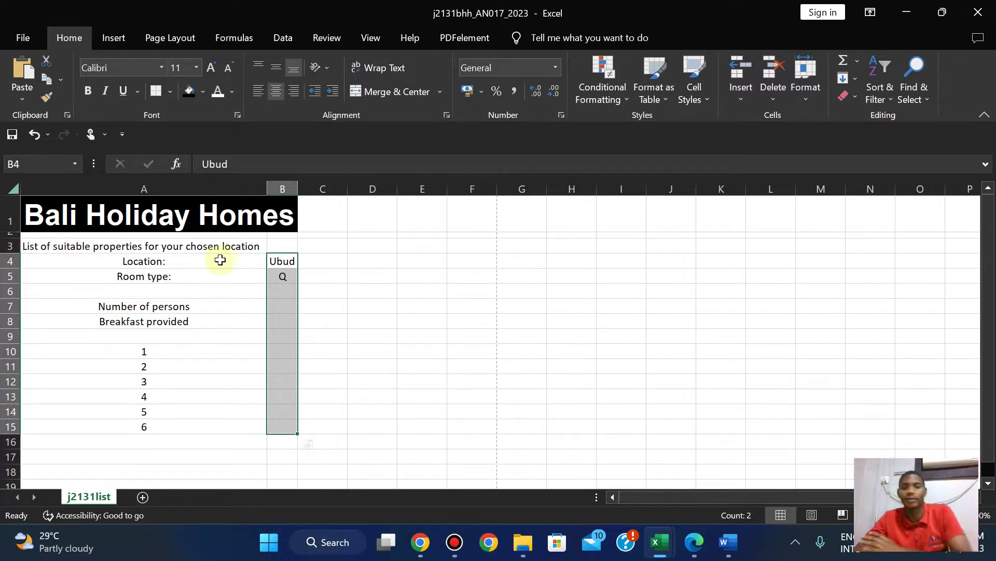
pyautogui.click(684, 544)
pyautogui.click(684, 544)
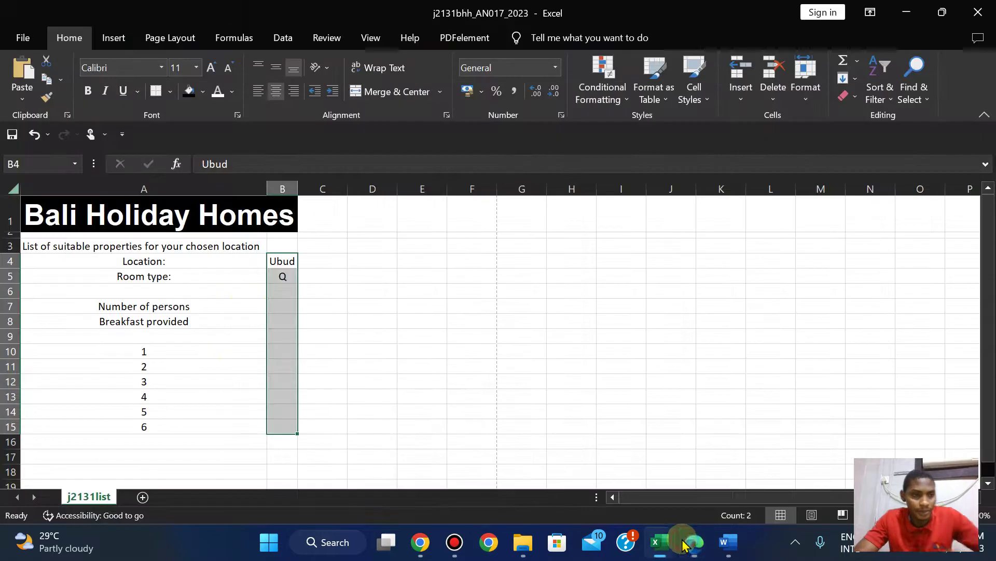
pyautogui.moveTo(17, 237); pyautogui.dragTo(17, 239)
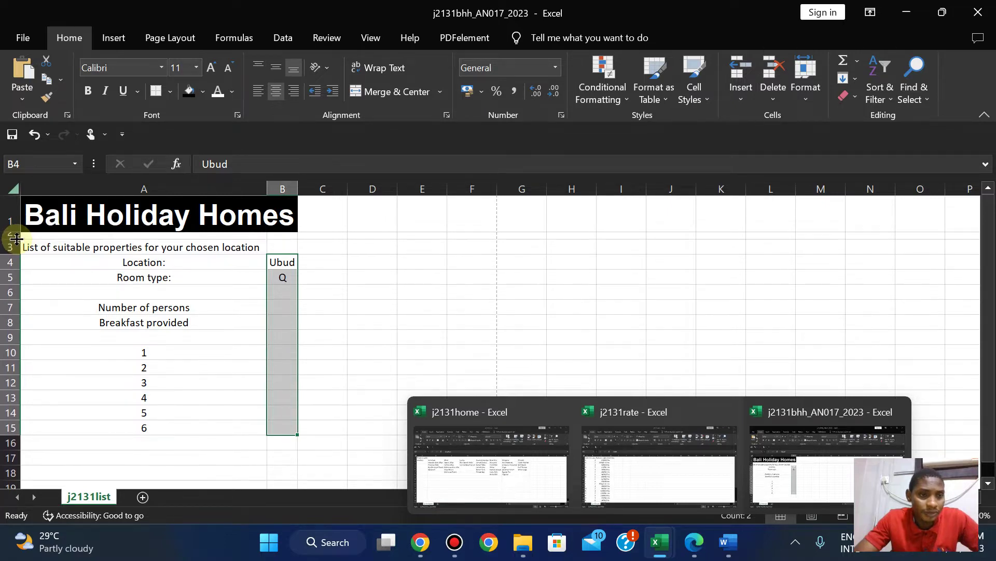
# After comparing with the exam layout, merge and centre the row 3 list heading over A3:B3.
pyautogui.click(685, 552)
pyautogui.click(685, 551)
pyautogui.click(685, 551)
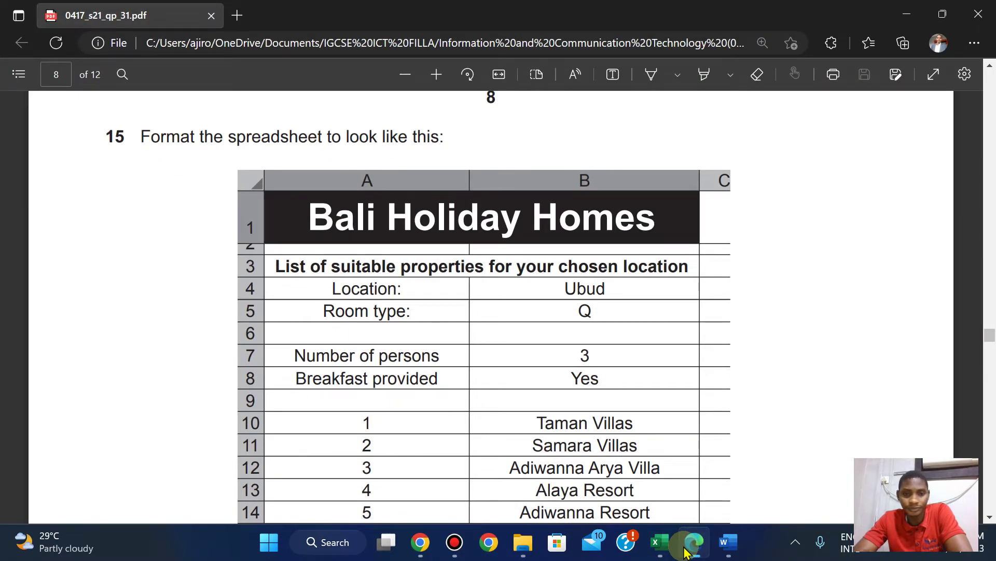
pyautogui.click(685, 551)
pyautogui.click(685, 551)
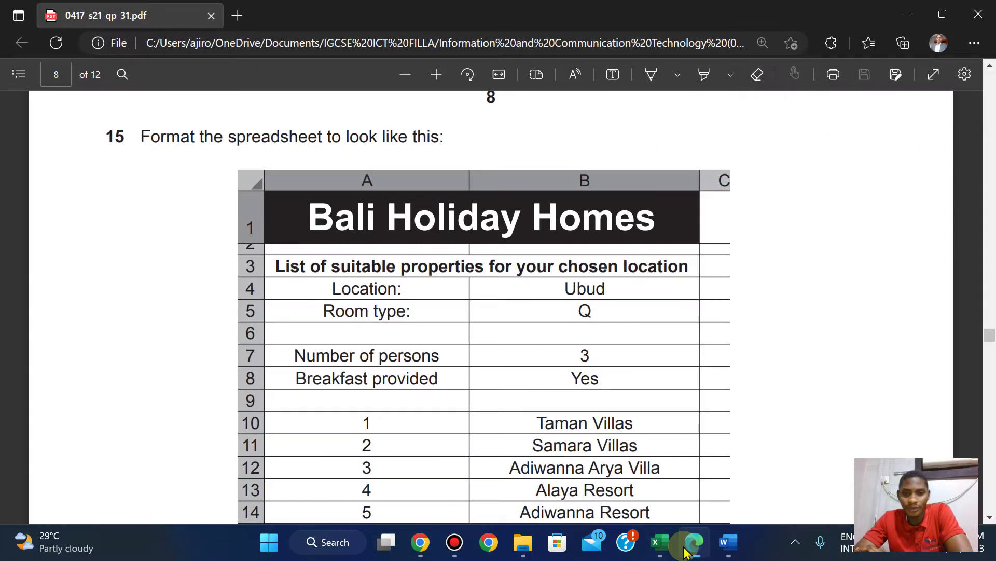
pyautogui.click(685, 551)
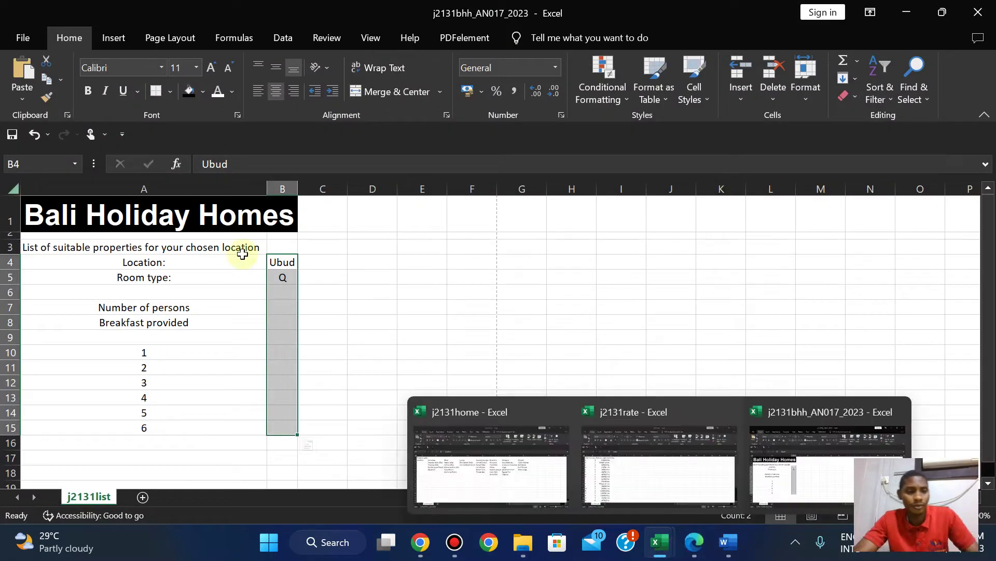
pyautogui.click(110, 246)
pyautogui.moveTo(260, 244); pyautogui.dragTo(283, 247)
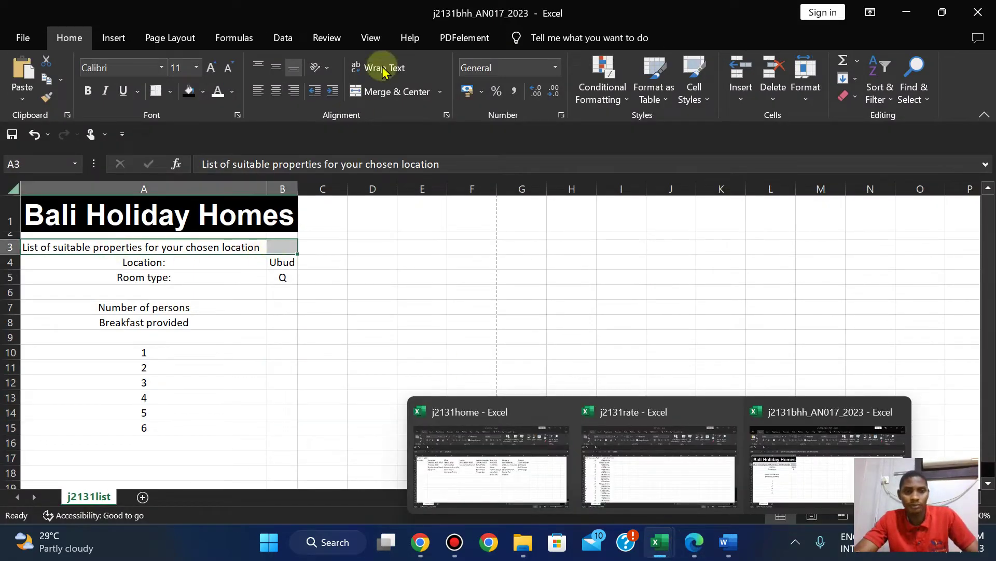
pyautogui.click(378, 93)
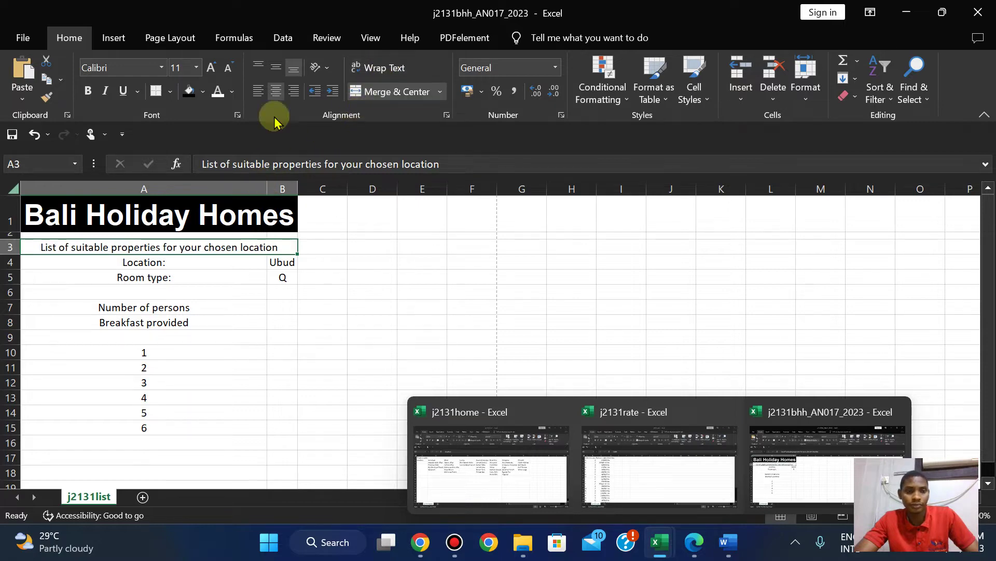
# Bold the row 3 heading and drag the B/C border to widen column B.
pyautogui.click(85, 98)
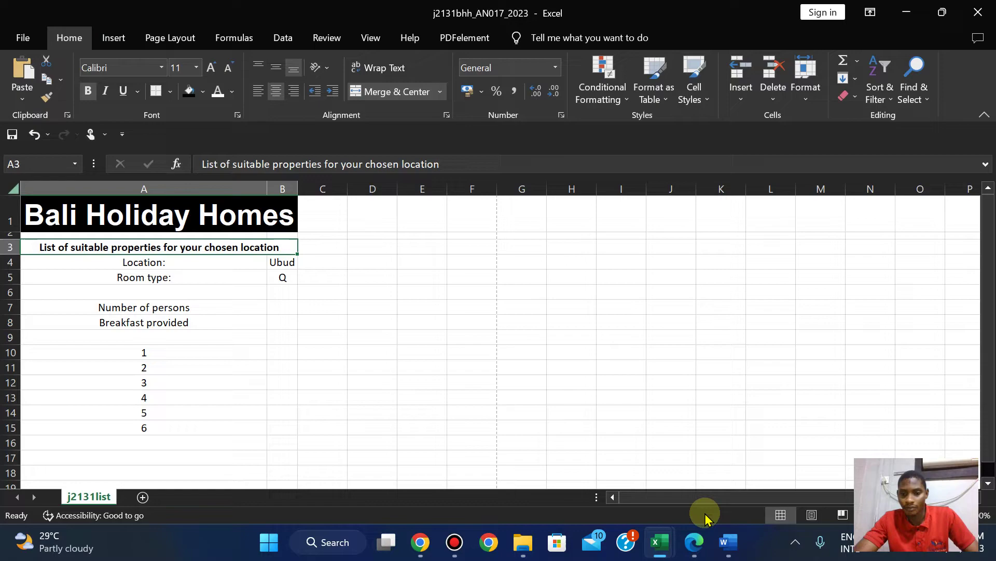
pyautogui.click(694, 542)
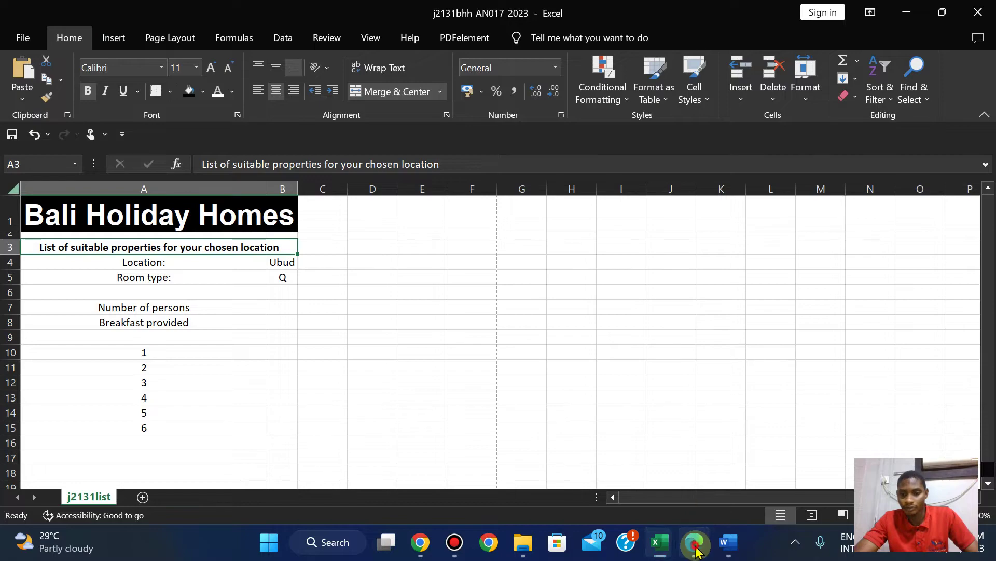
pyautogui.click(696, 549)
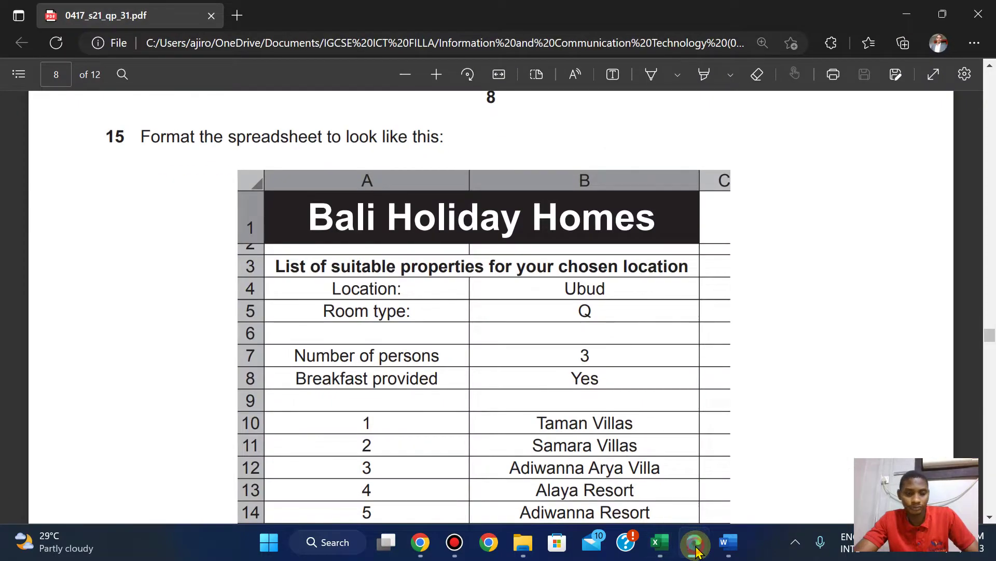
pyautogui.click(696, 550)
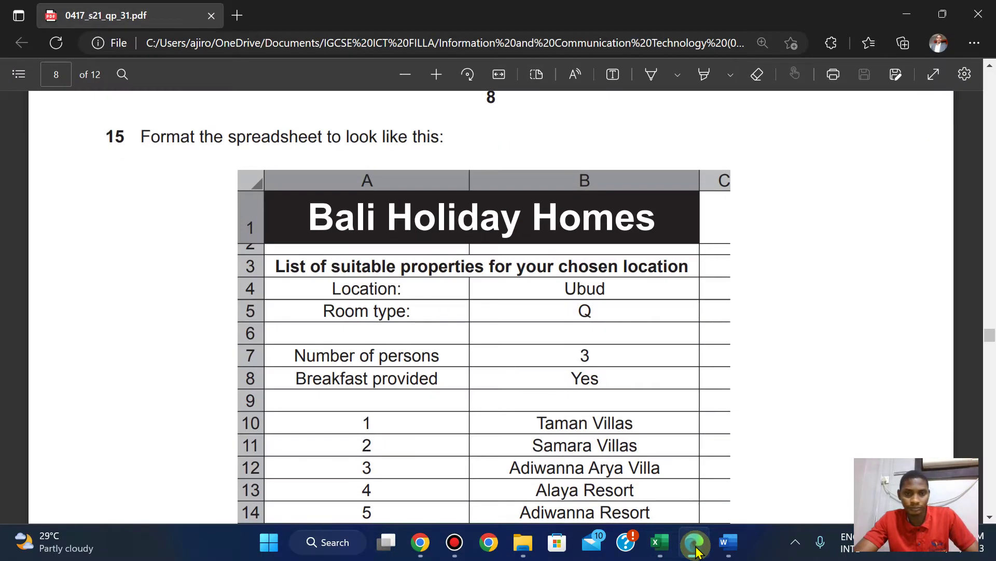
pyautogui.click(696, 550)
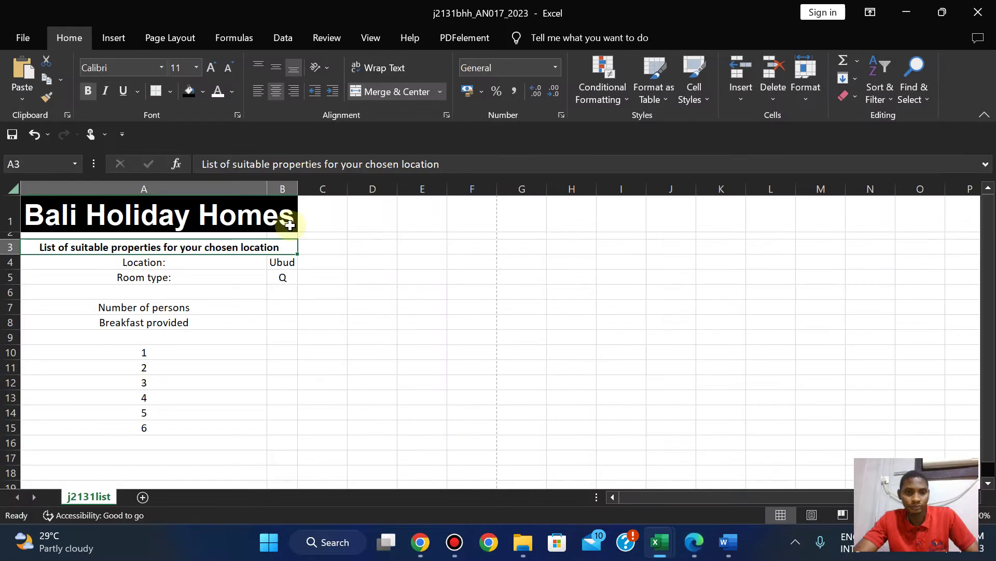
pyautogui.moveTo(301, 186); pyautogui.dragTo(330, 187)
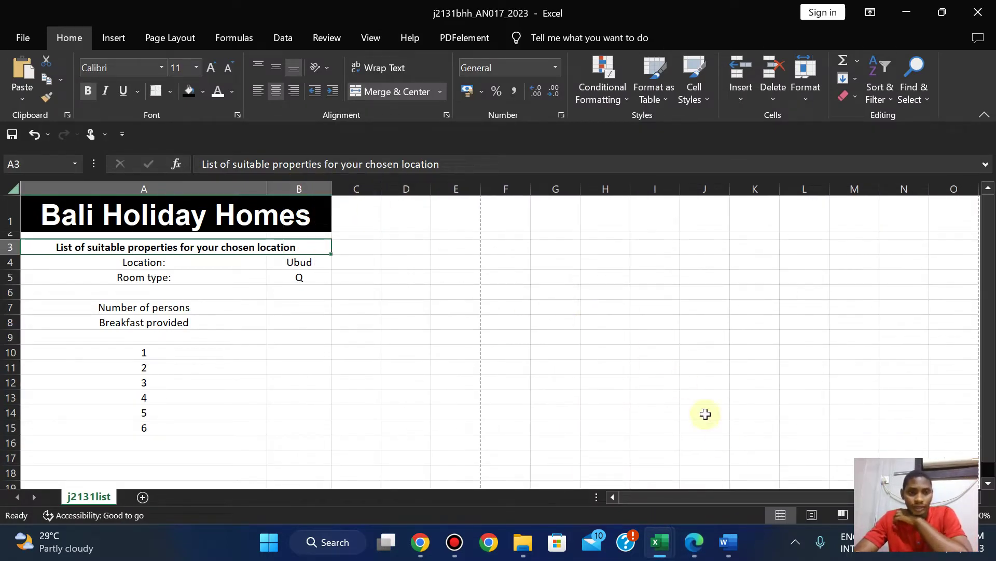
# Scroll the exam paper PDF down to questions 16–18.
pyautogui.click(701, 552)
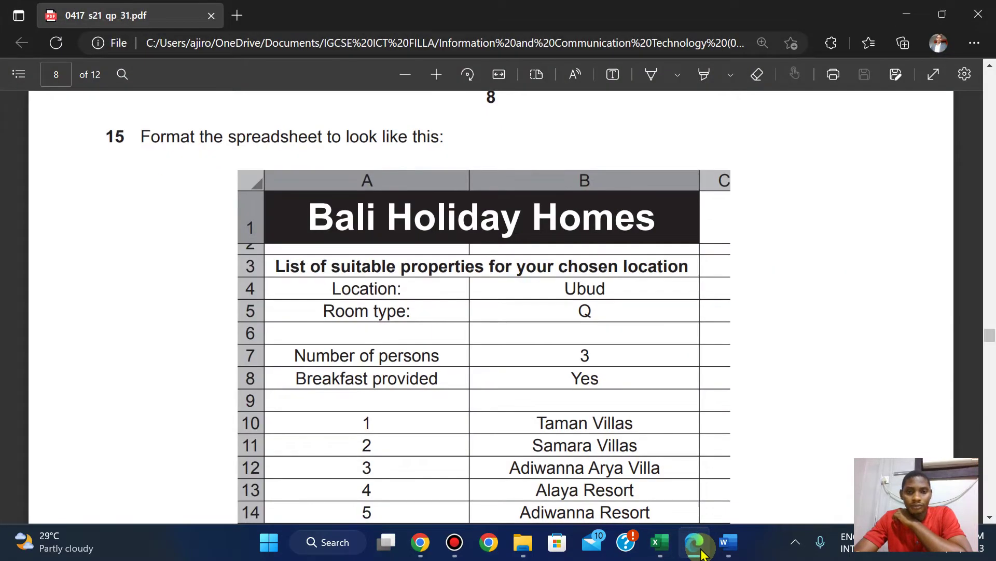
pyautogui.click(701, 552)
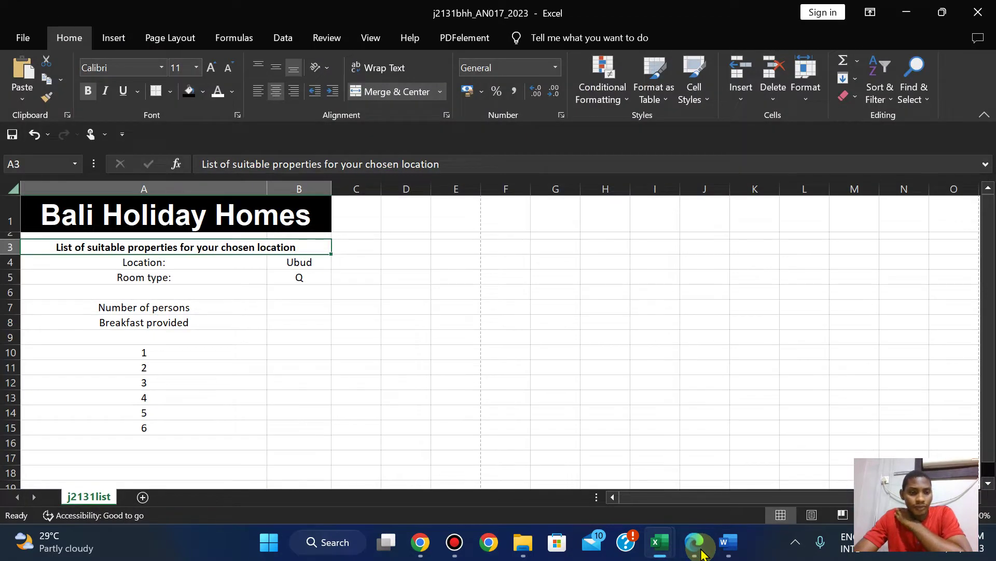
pyautogui.click(701, 552)
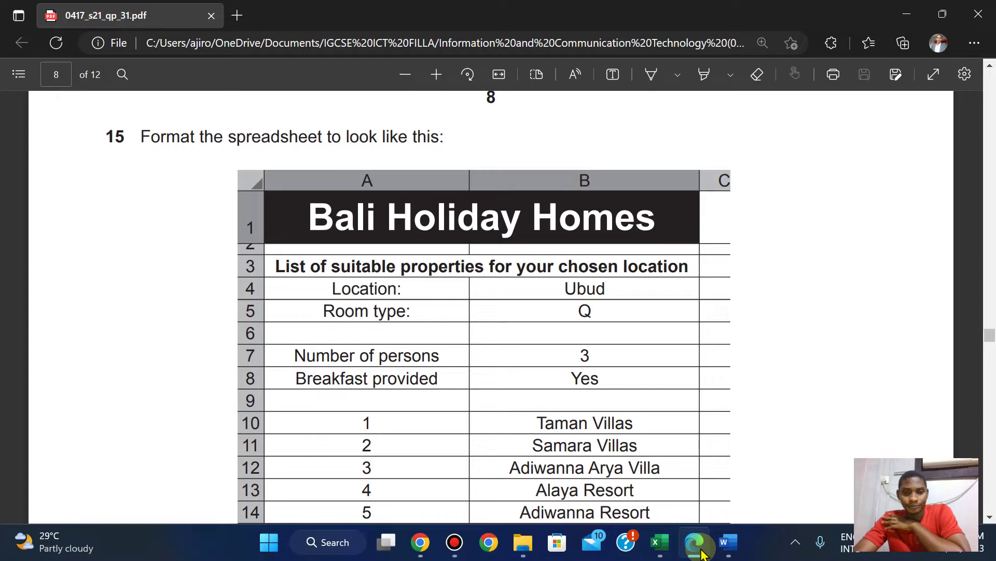
pyautogui.click(701, 552)
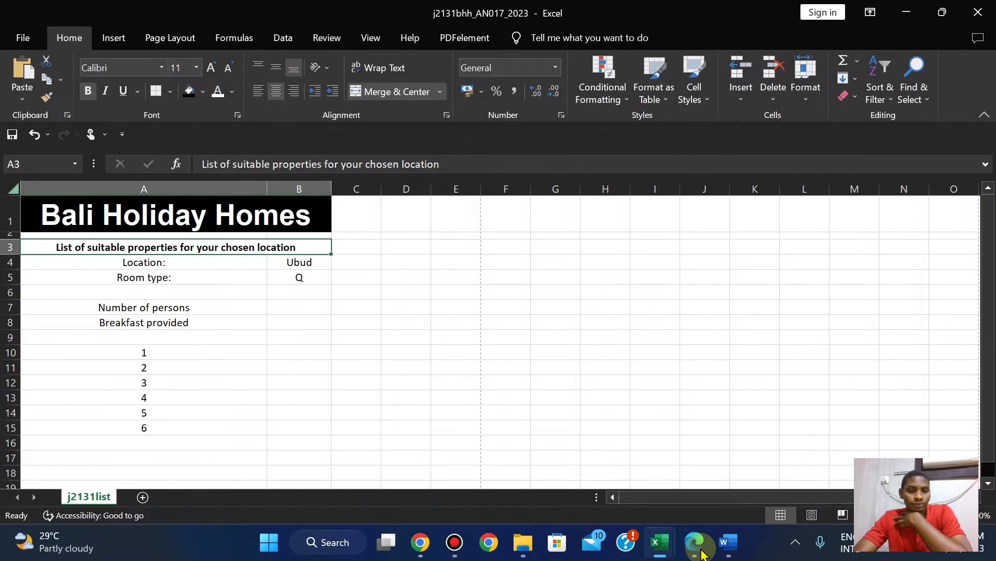
pyautogui.click(701, 552)
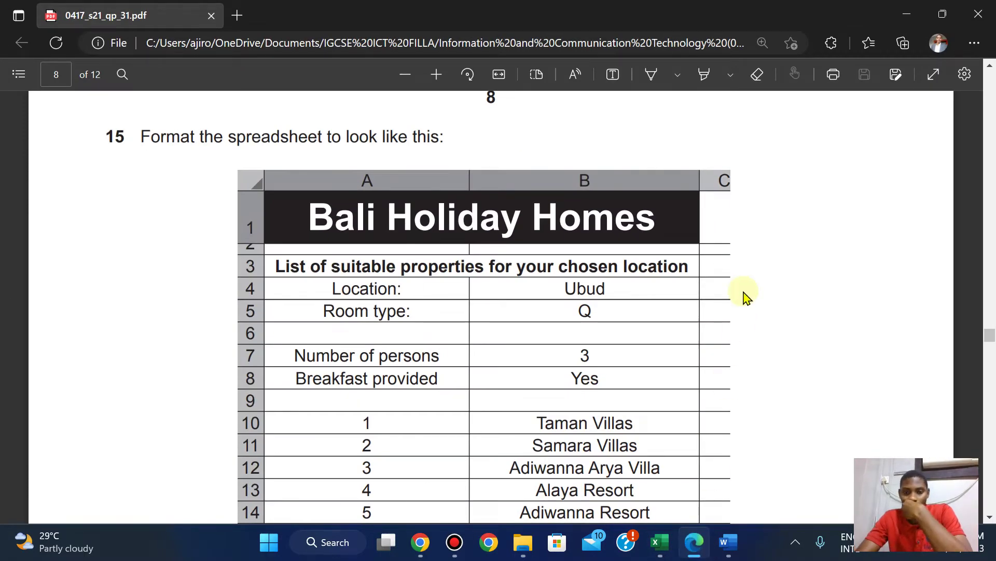
pyautogui.scroll(-7, 746, 297)
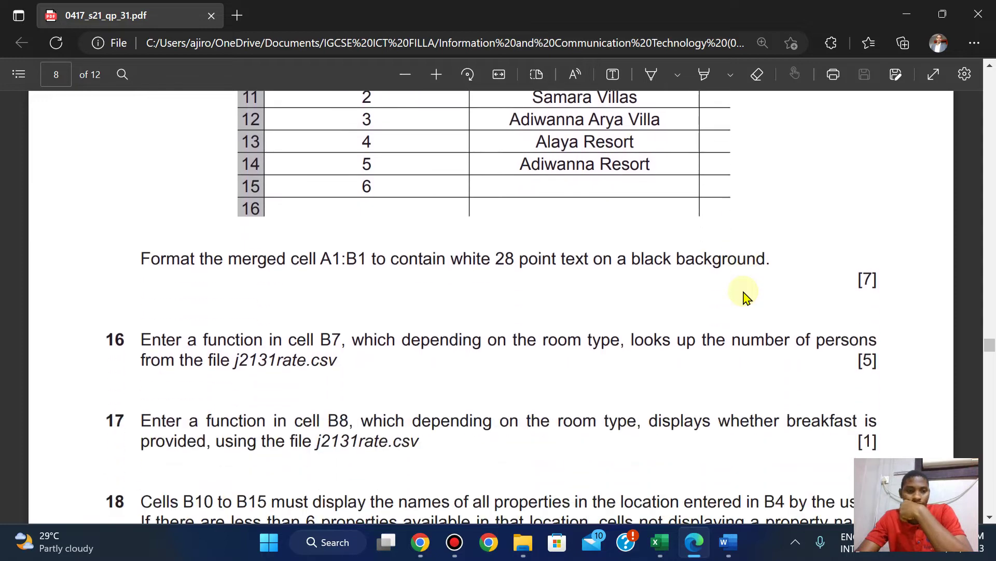
pyautogui.scroll(-1, 745, 297)
pyautogui.scroll(1, 746, 297)
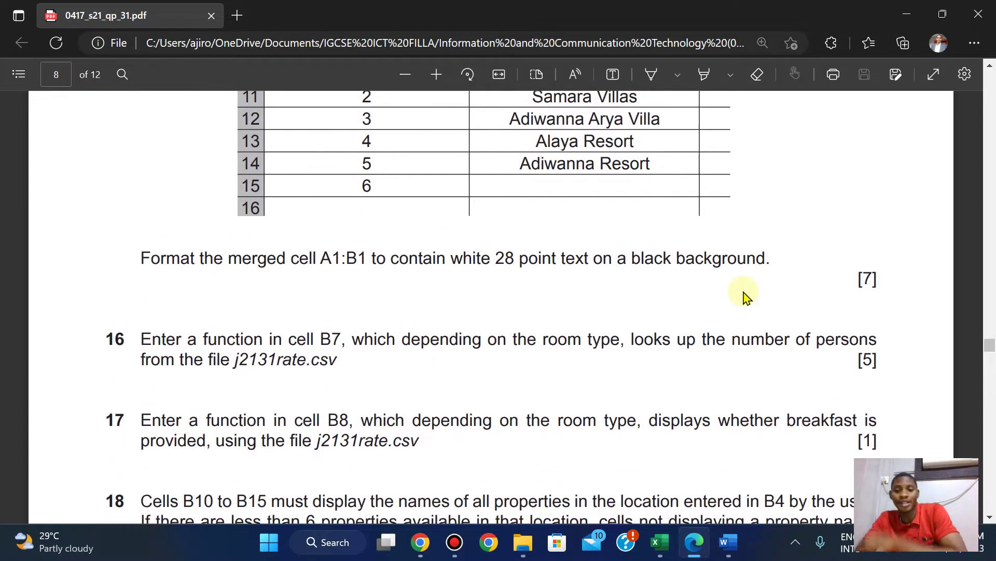
pyautogui.scroll(-1, 746, 297)
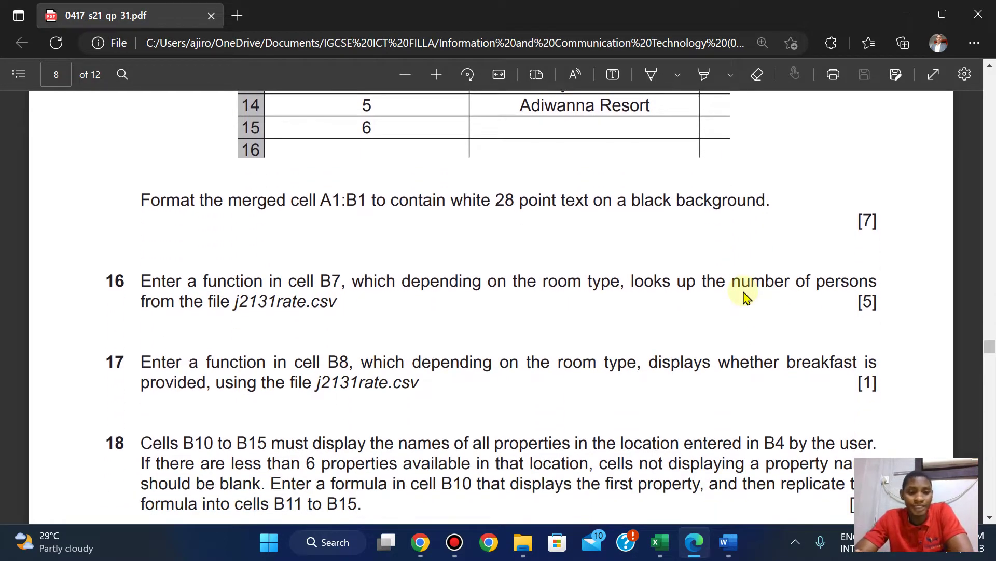
pyautogui.moveTo(655, 551)
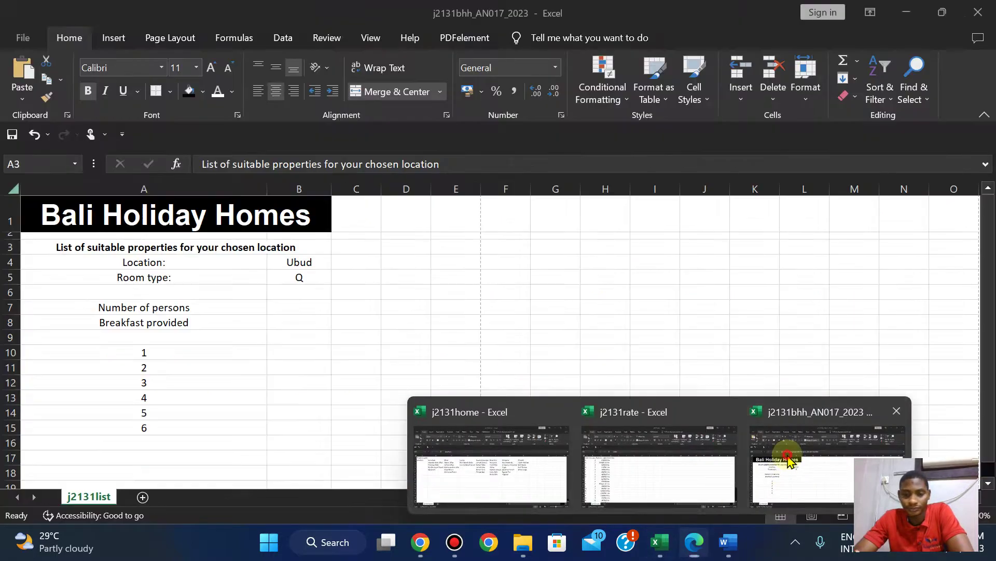
# Select B7 in j2131bhh_AN017_2023, reread question 16, then return to the workbook.
pyautogui.click(783, 451)
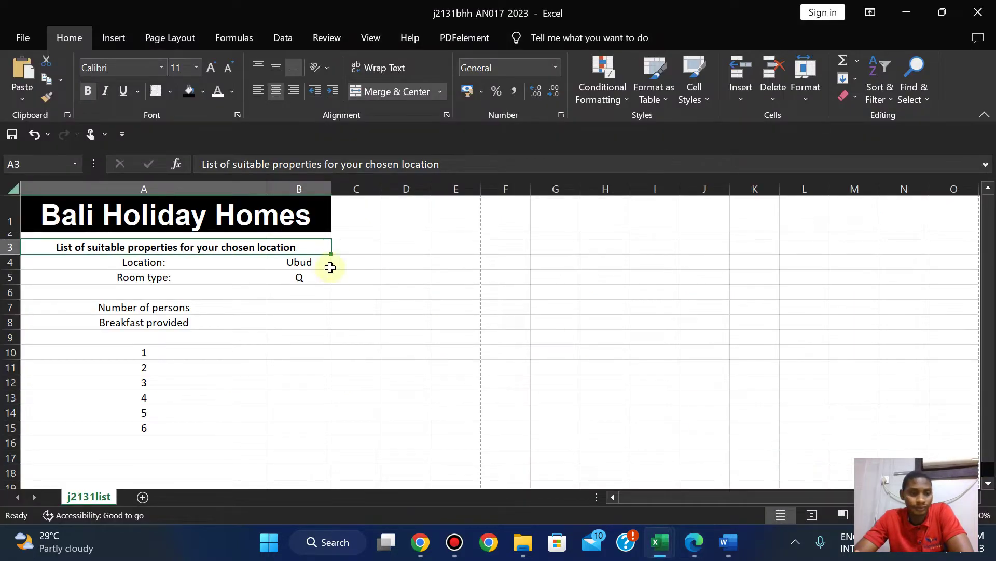
pyautogui.click(290, 307)
pyautogui.click(693, 544)
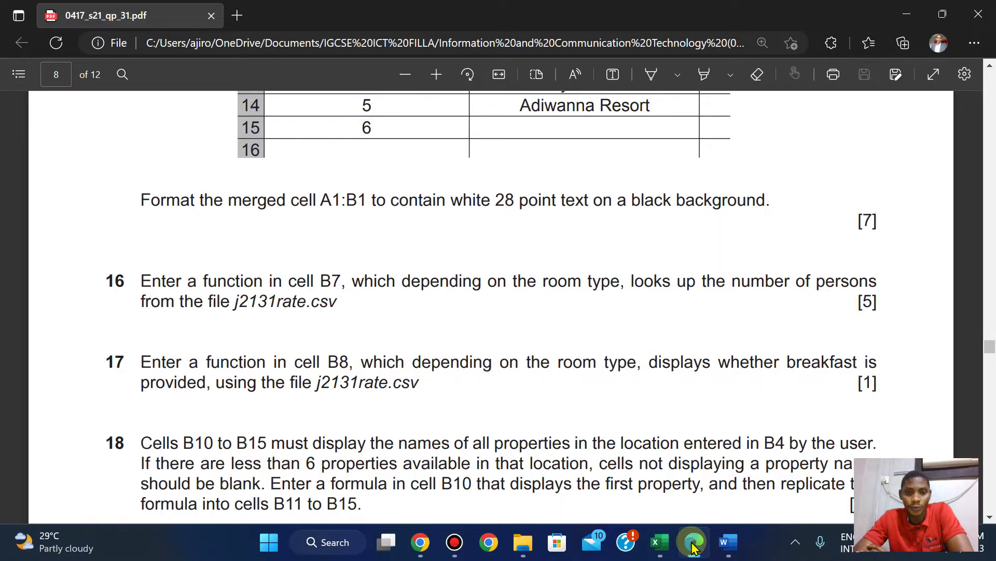
pyautogui.press('Up')
pyautogui.press('Up')
pyautogui.press('Up')
pyautogui.press('Up')
pyautogui.press('Up')
pyautogui.press('Up')
pyautogui.press('Up')
pyautogui.press('Up')
pyautogui.press('Up')
pyautogui.press('Up')
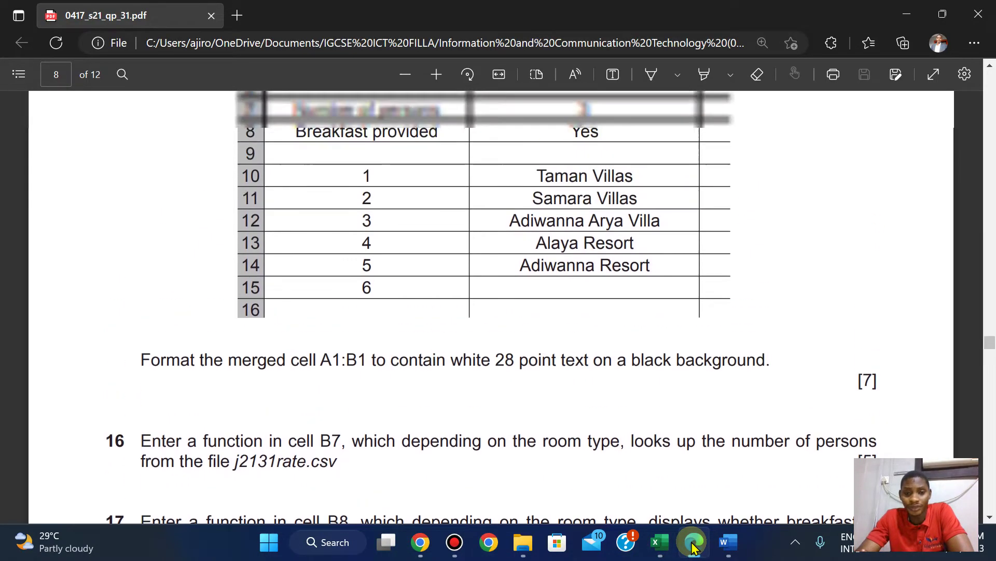
pyautogui.press('Up')
pyautogui.press('Up')
pyautogui.press('Down')
pyautogui.press('Down')
pyautogui.press('Down')
pyautogui.press('Down')
pyautogui.press('Down')
pyautogui.press('Down')
pyautogui.press('Down')
pyautogui.press('Down')
pyautogui.press('Down')
pyautogui.press('Down')
pyautogui.press('Down')
pyautogui.press('Down')
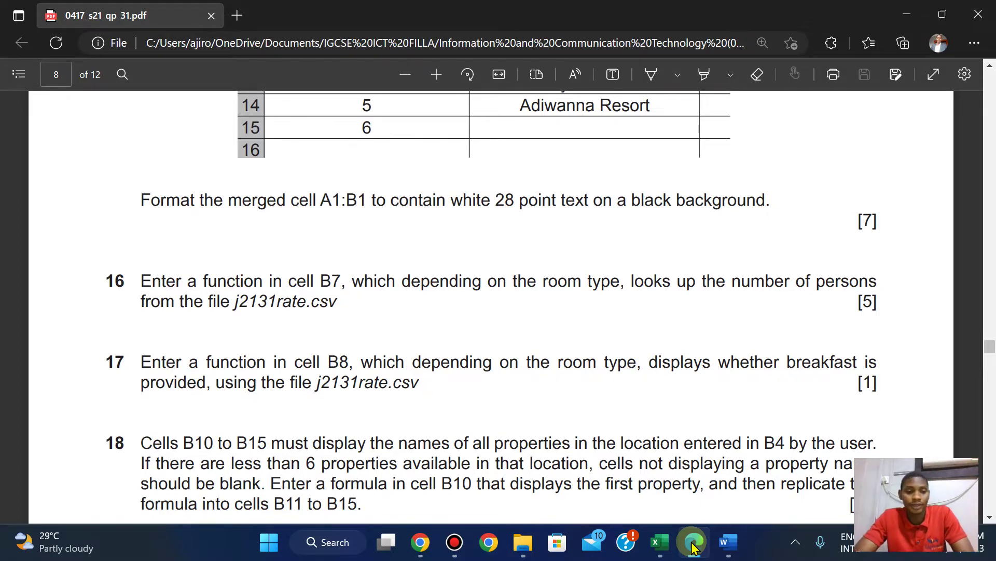
pyautogui.click(660, 542)
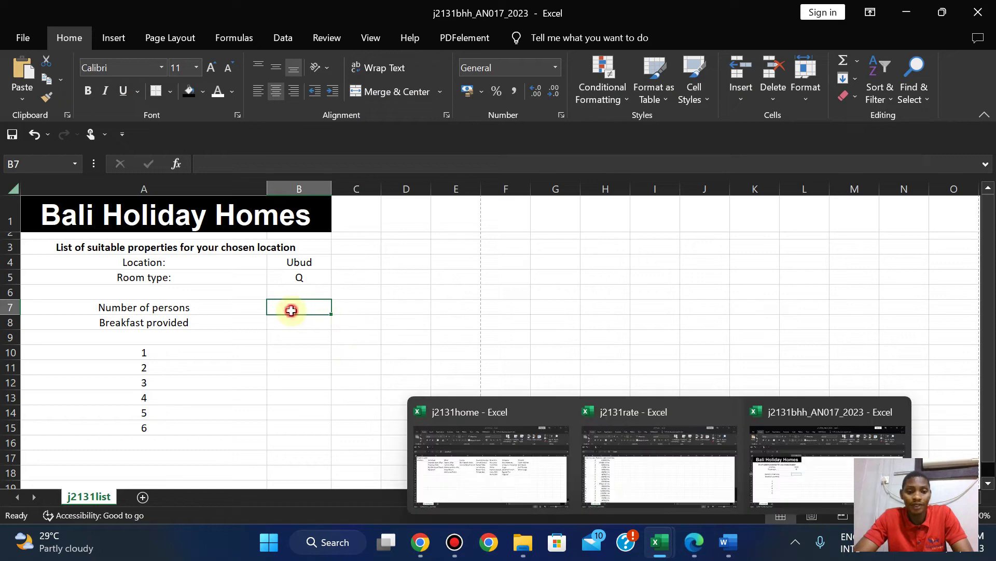
# Start a VLOOKUP in B7 with room type B5 as the lookup value.
pyautogui.write('=vloo')
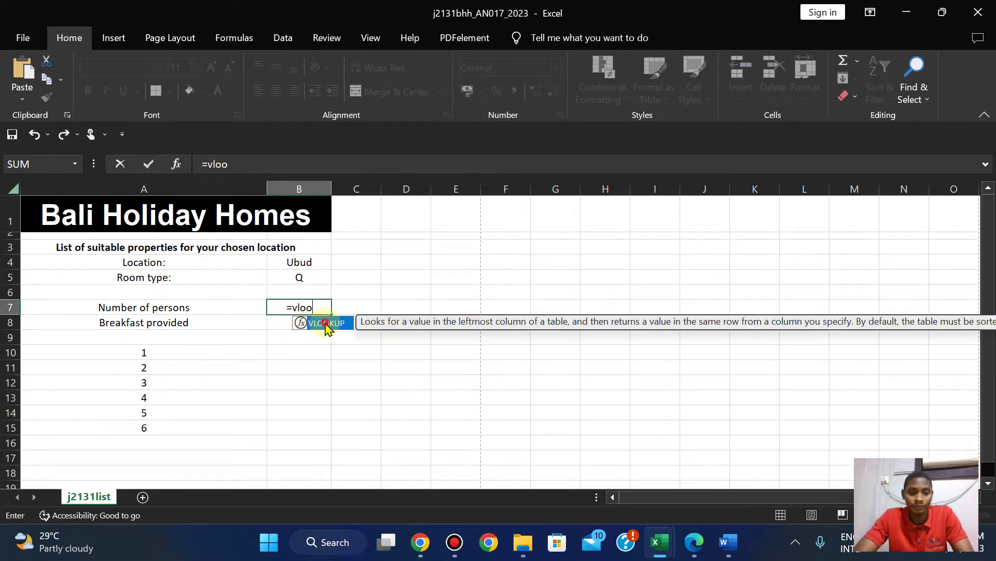
pyautogui.doubleClick(326, 323)
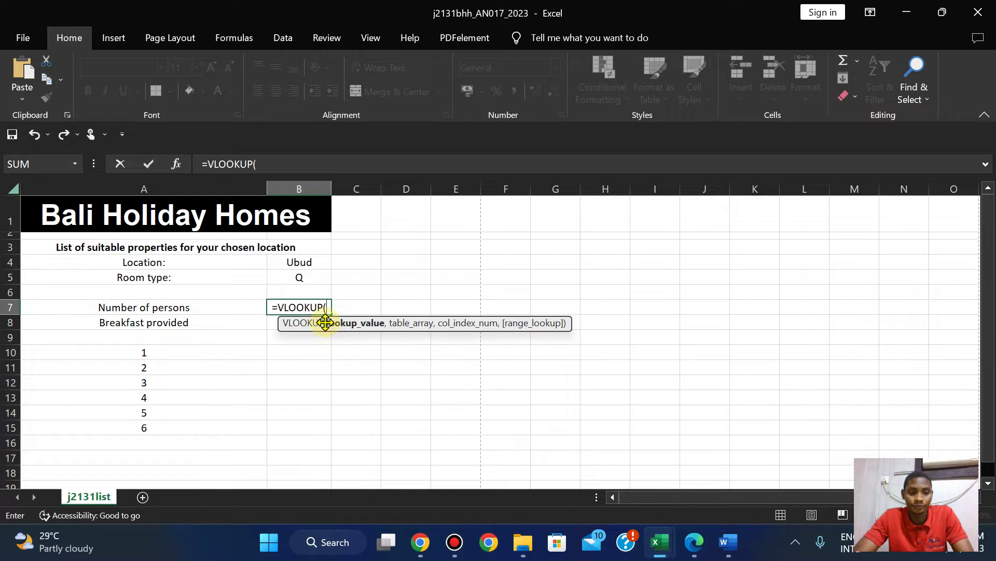
pyautogui.click(296, 279)
pyautogui.write(',')
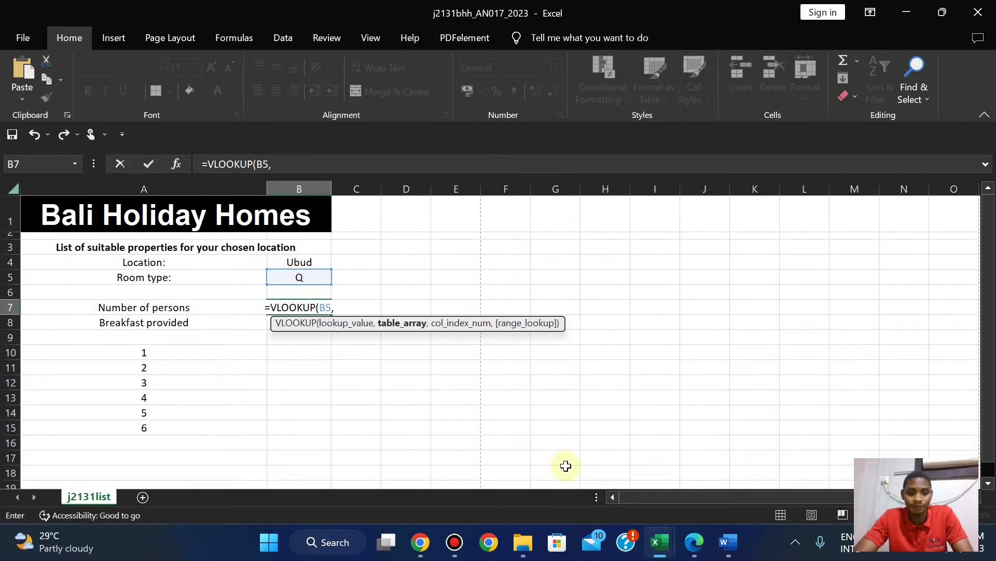
pyautogui.click(697, 553)
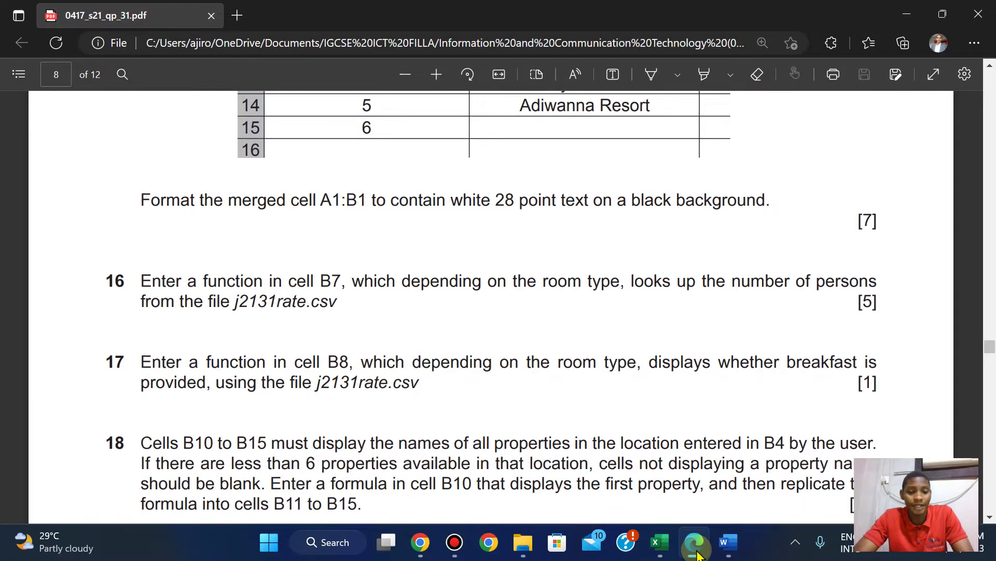
pyautogui.moveTo(661, 554)
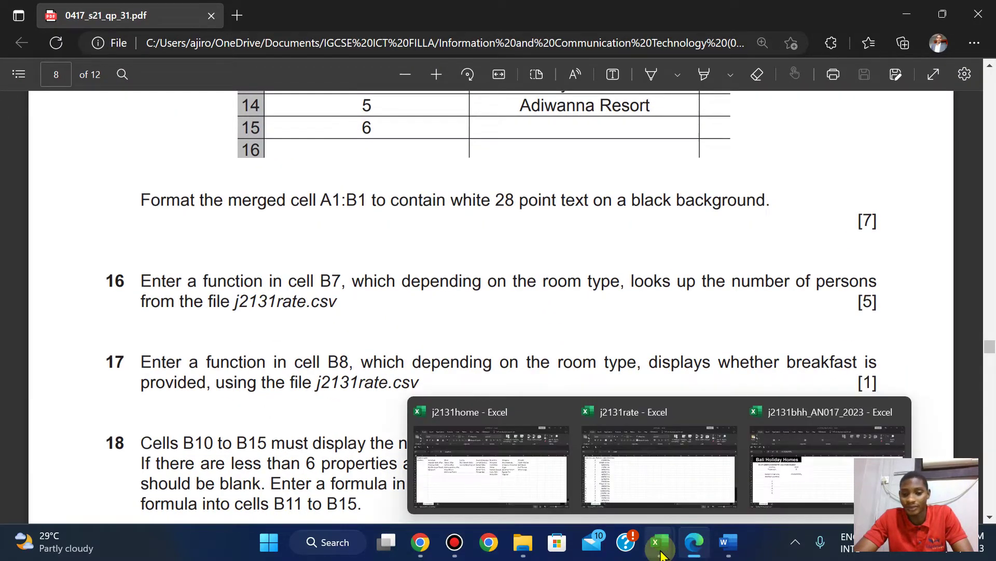
pyautogui.click(661, 476)
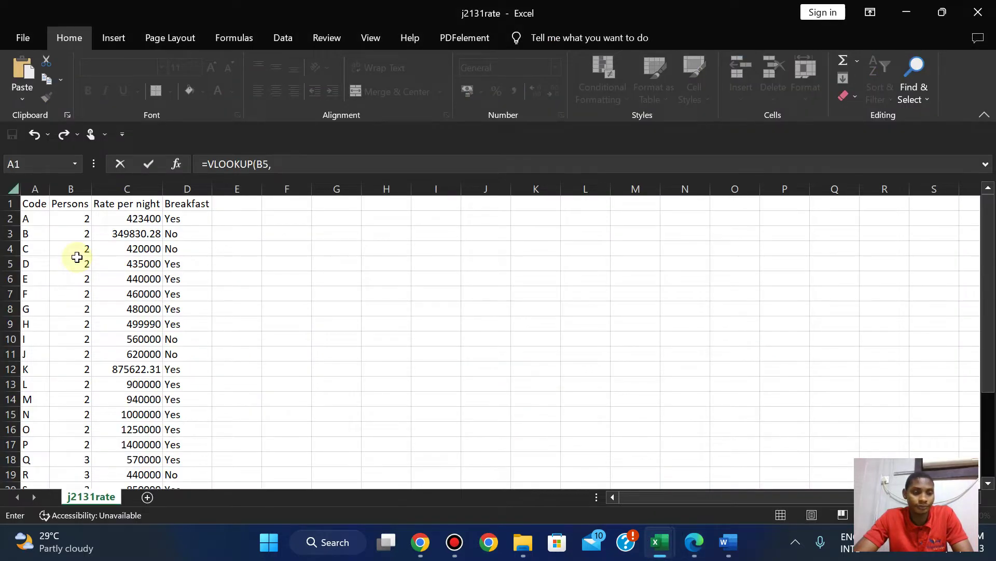
pyautogui.click(694, 552)
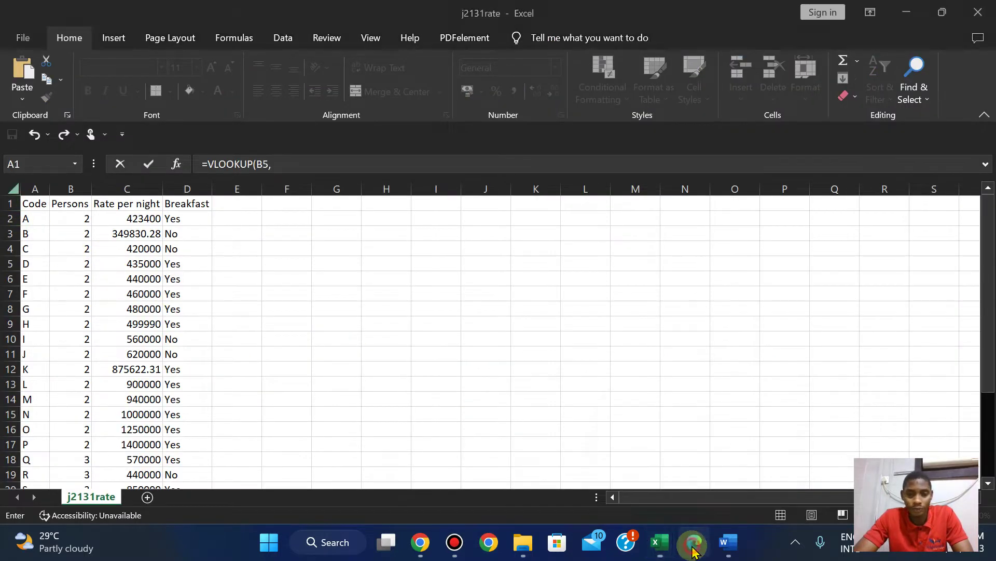
pyautogui.click(659, 542)
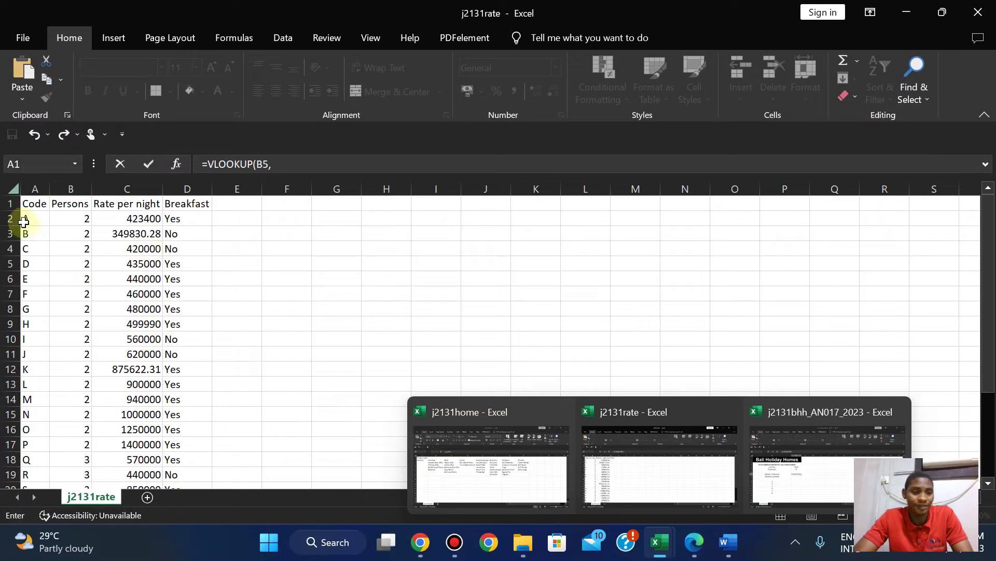
# Finish it with table j2131rate A2:B27, column 2 and FALSE exact match.
pyautogui.click(26, 221)
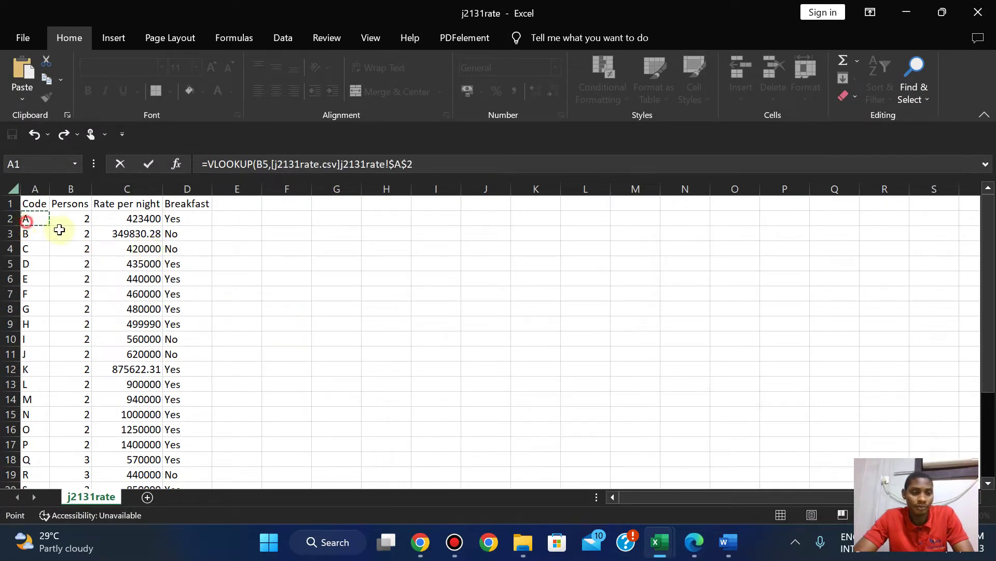
pyautogui.moveTo(59, 229); pyautogui.dragTo(73, 447)
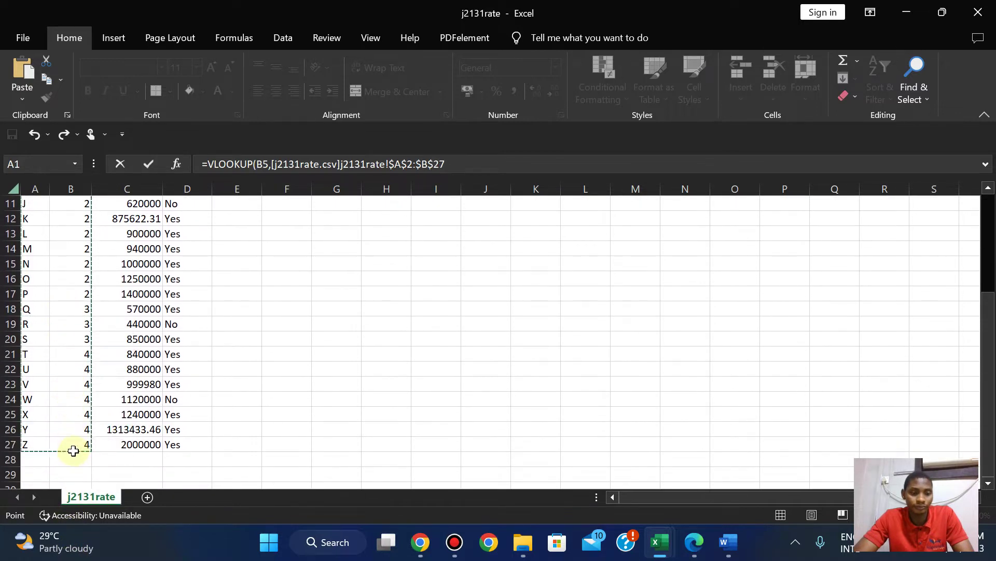
pyautogui.click(460, 165)
pyautogui.write(',')
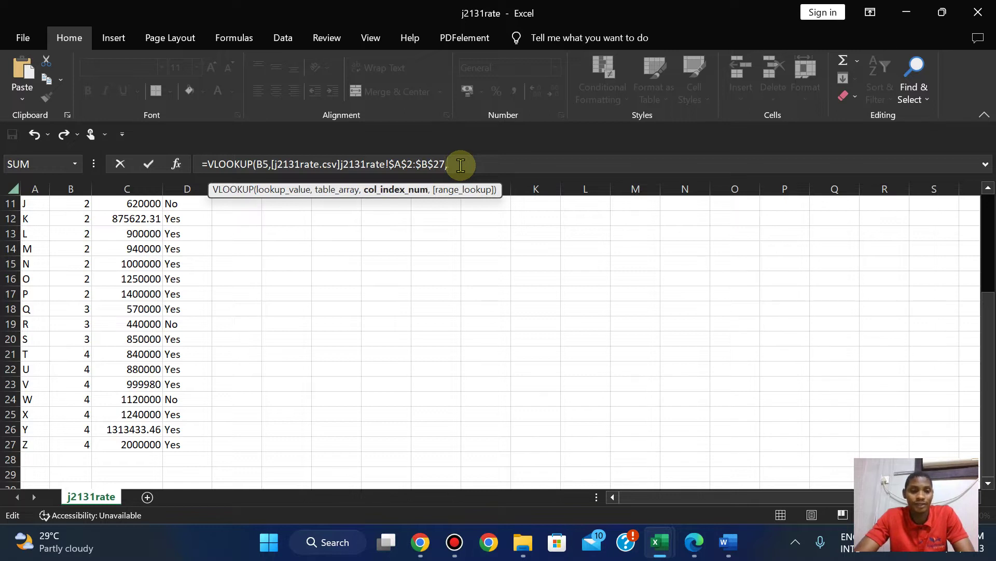
pyautogui.write('2,')
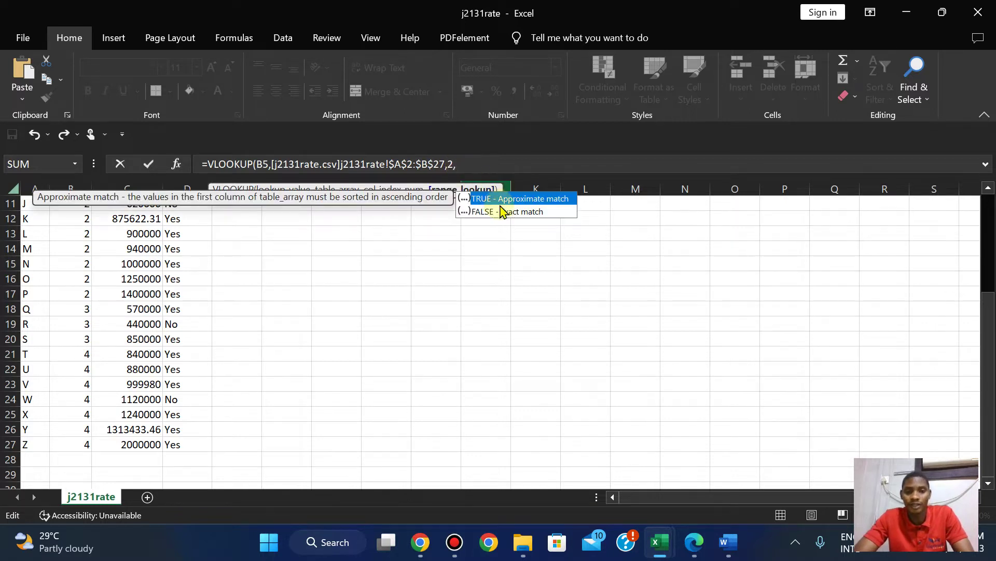
pyautogui.doubleClick(500, 211)
pyautogui.write(')')
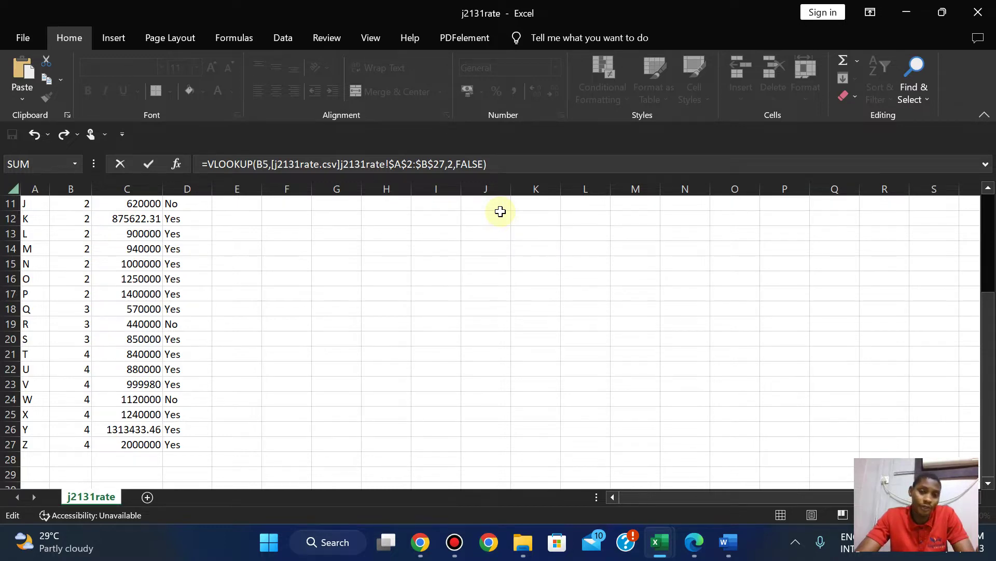
pyautogui.press('Return')
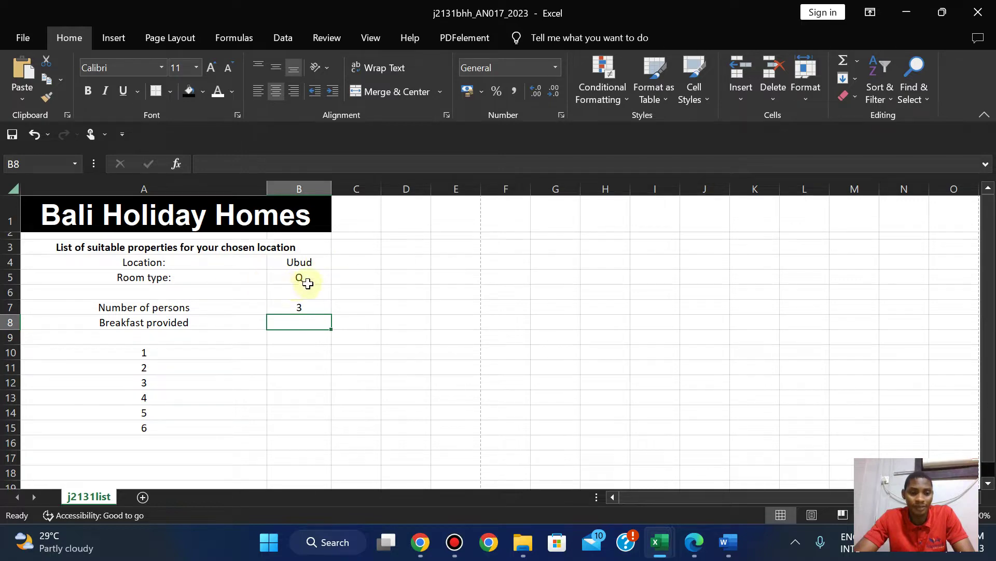
pyautogui.click(694, 545)
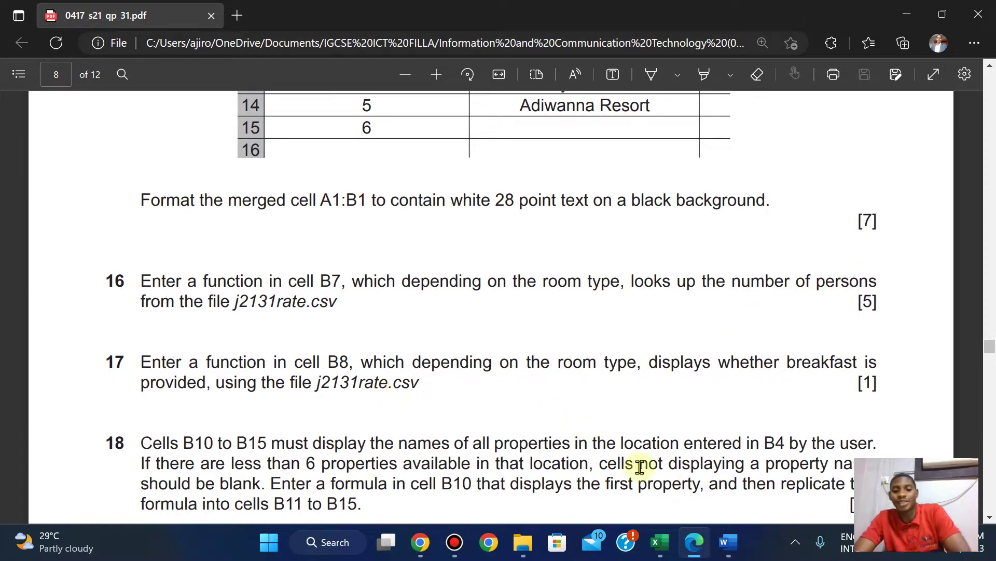
pyautogui.moveTo(659, 542)
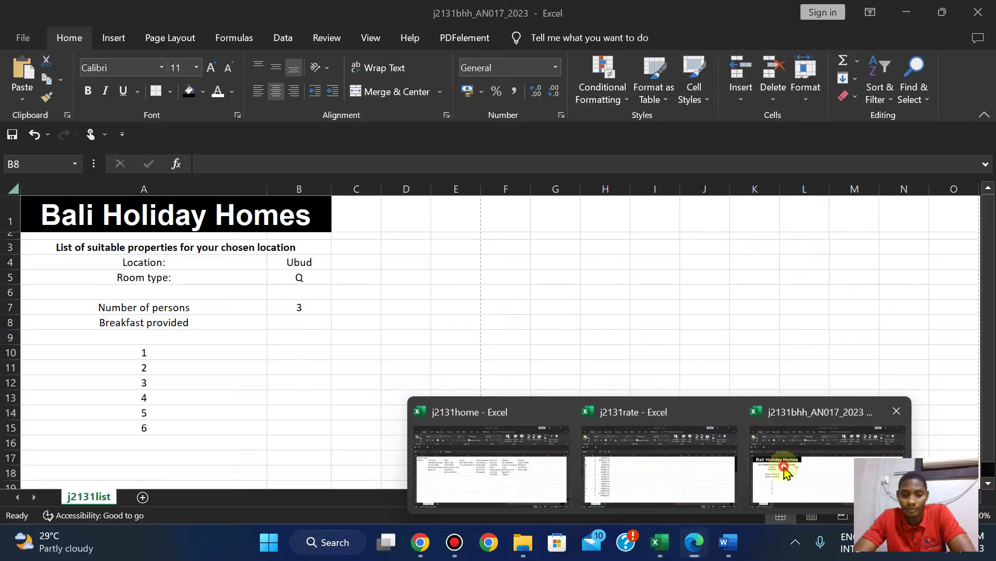
pyautogui.click(781, 469)
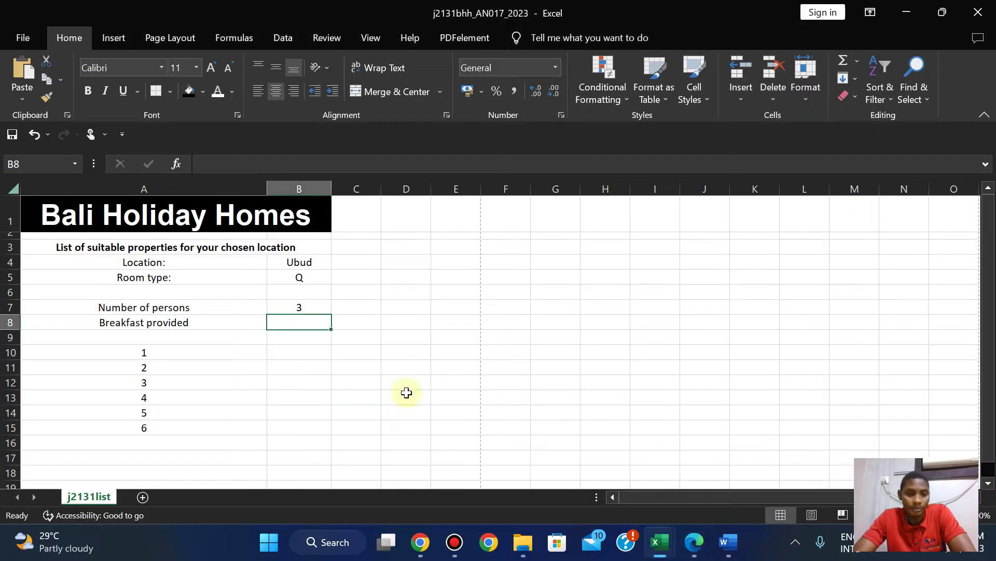
pyautogui.click(696, 550)
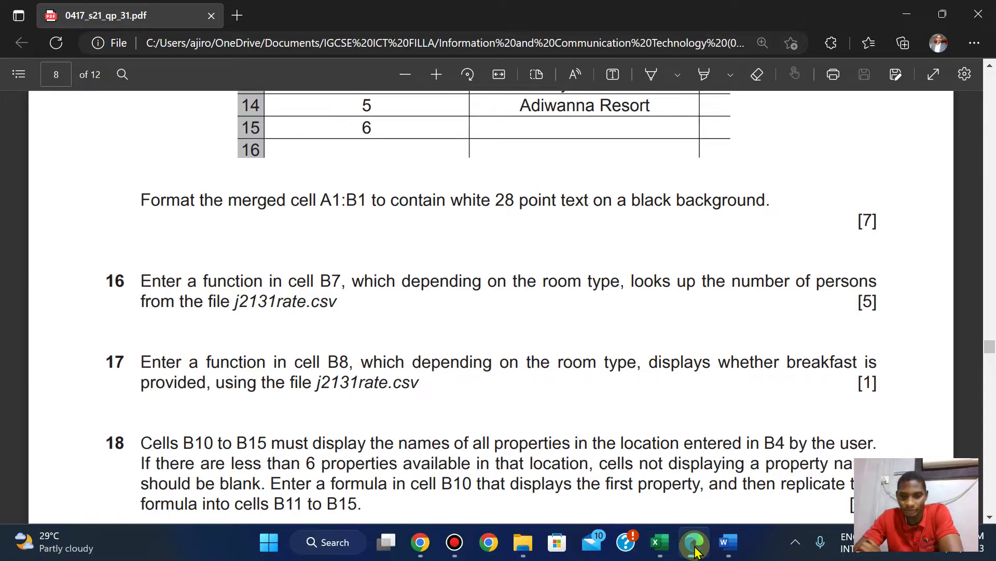
pyautogui.click(652, 541)
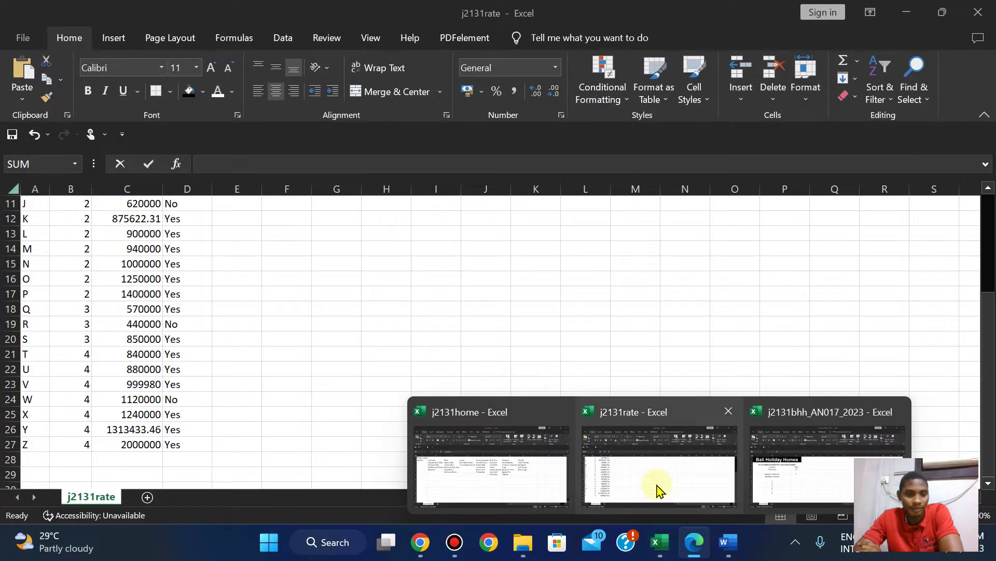
pyautogui.click(658, 489)
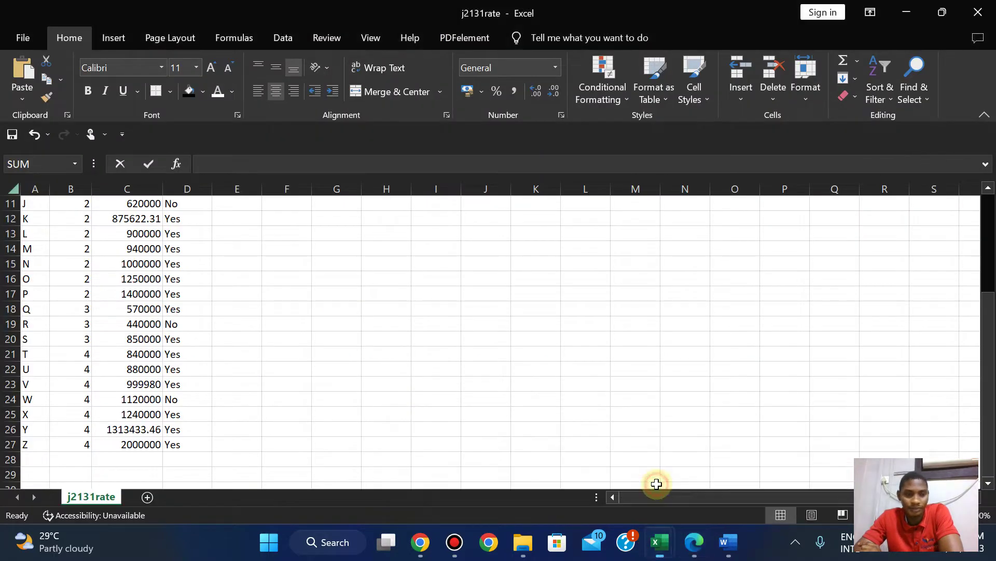
pyautogui.moveTo(989, 374); pyautogui.dragTo(992, 285)
pyautogui.click(696, 546)
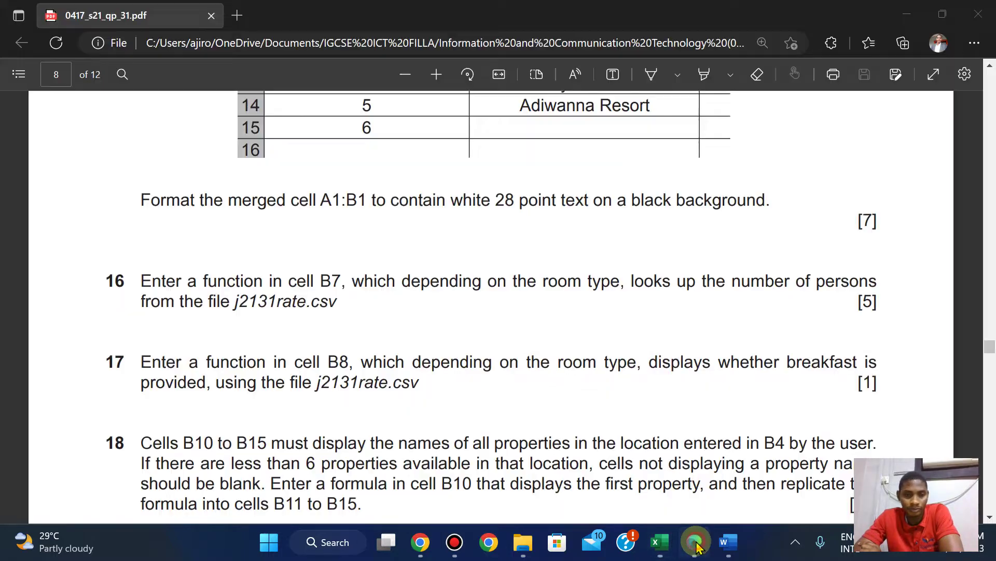
pyautogui.moveTo(658, 542)
pyautogui.click(811, 457)
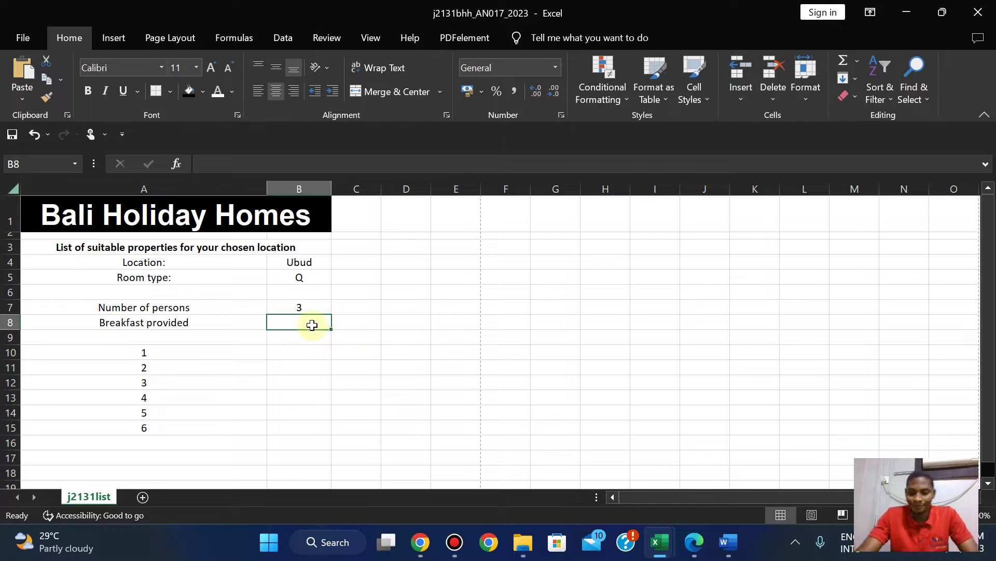
pyautogui.write('=v')
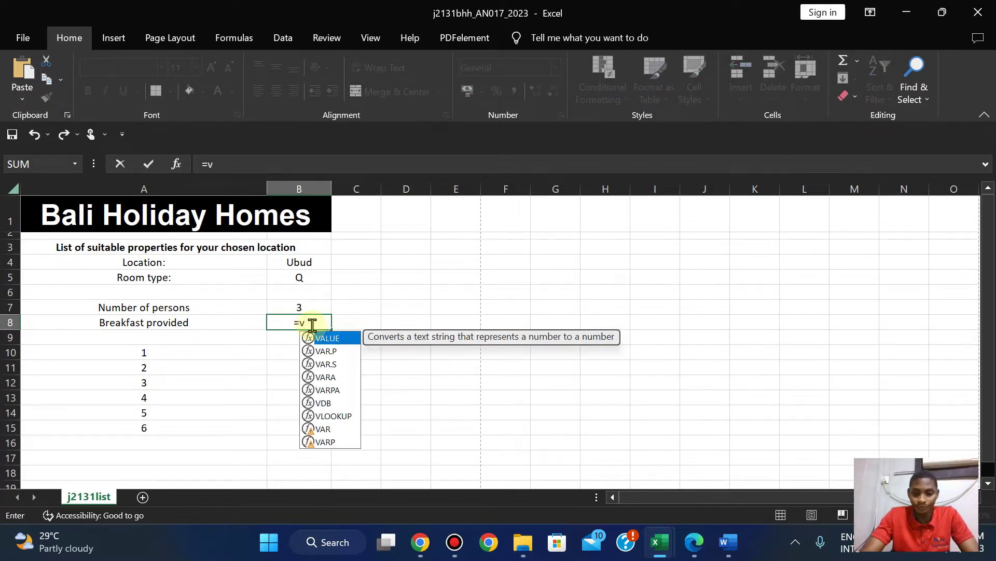
pyautogui.write('loo')
# Enter =VLOOKUP(B5, j2131rate A2:D27, 4, FALSE) in B8 to show breakfast Yes.
pyautogui.doubleClick(318, 337)
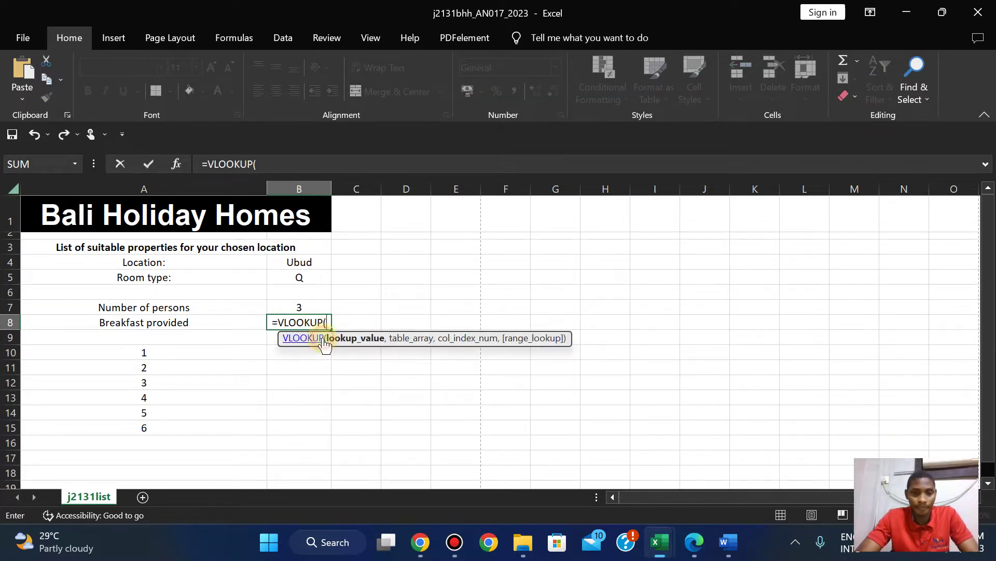
pyautogui.click(301, 280)
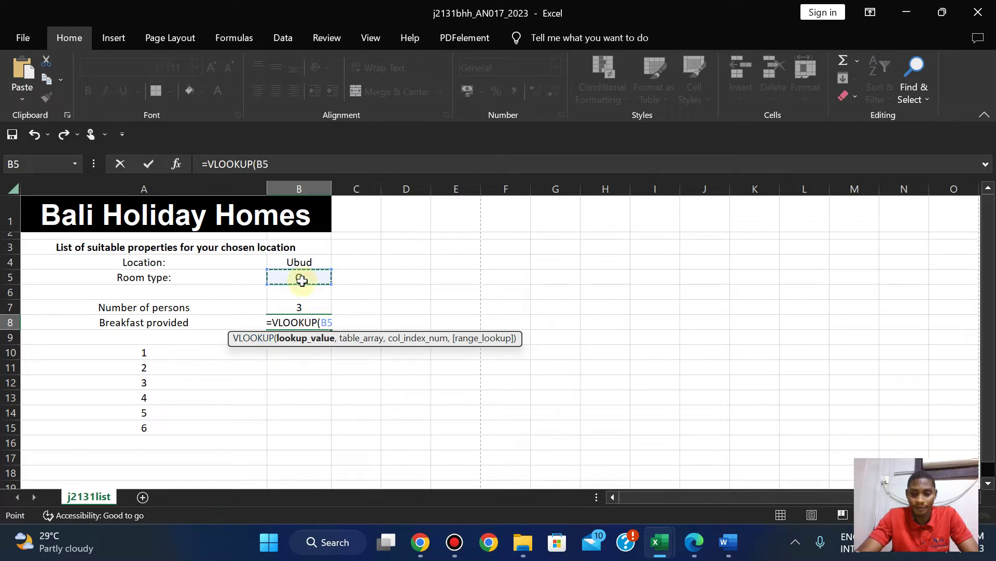
pyautogui.write(',')
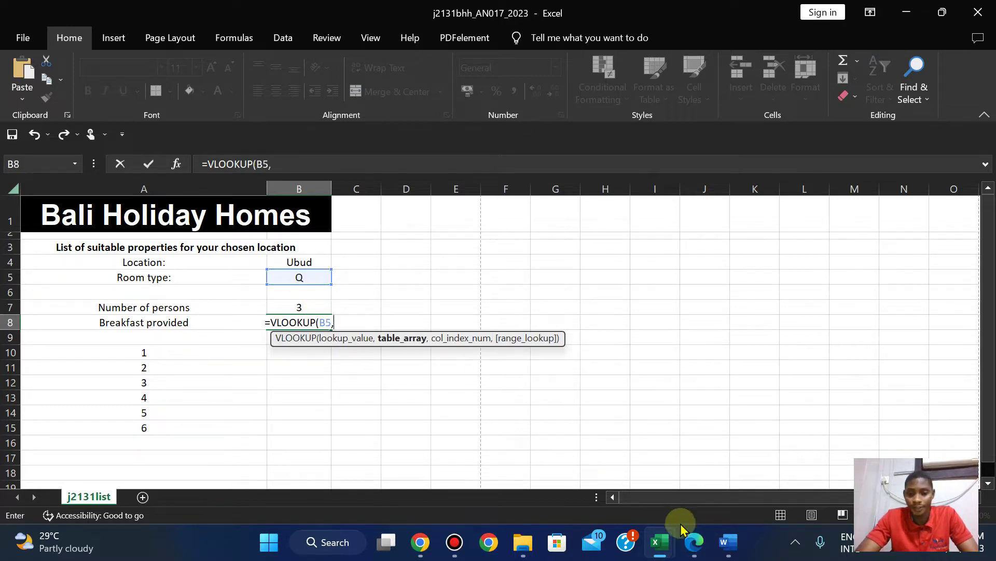
pyautogui.moveTo(655, 549)
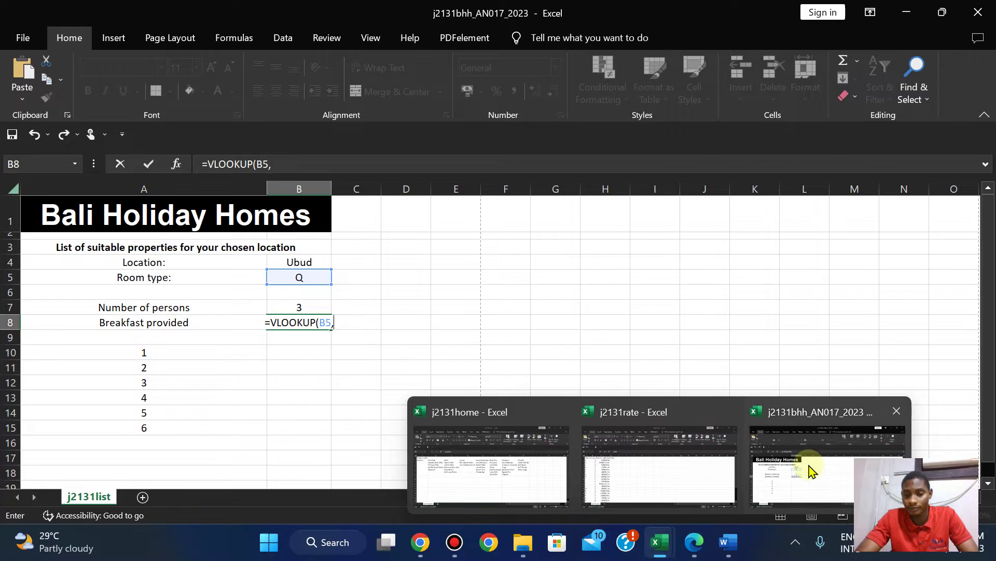
pyautogui.moveTo(672, 480)
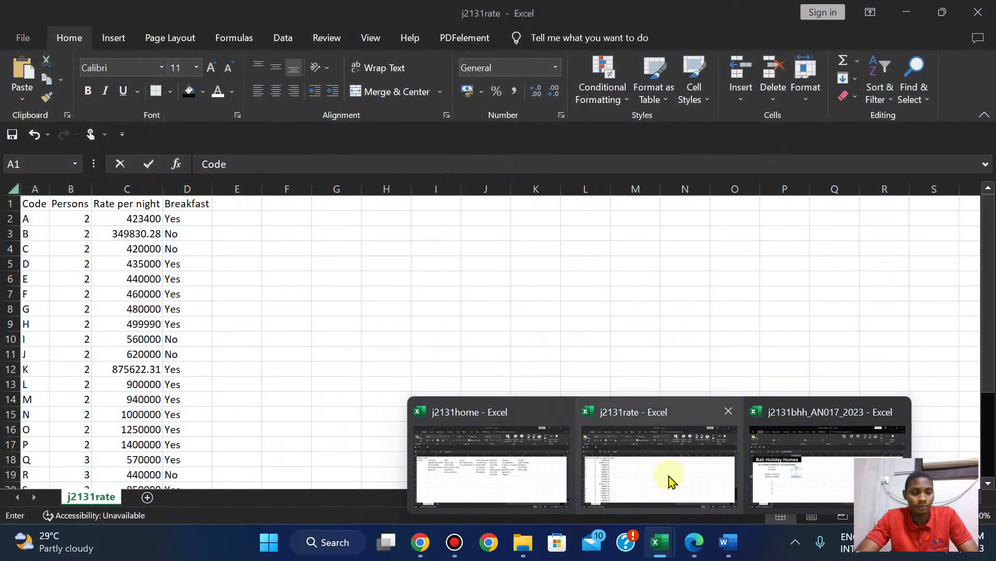
pyautogui.click(670, 480)
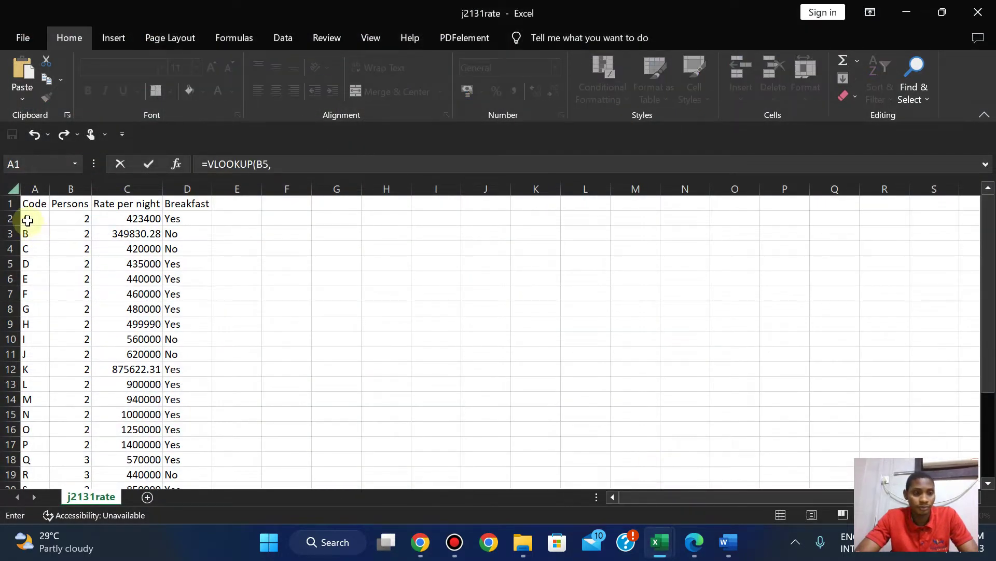
pyautogui.click(26, 219)
pyautogui.moveTo(115, 218); pyautogui.dragTo(187, 445)
pyautogui.click(478, 163)
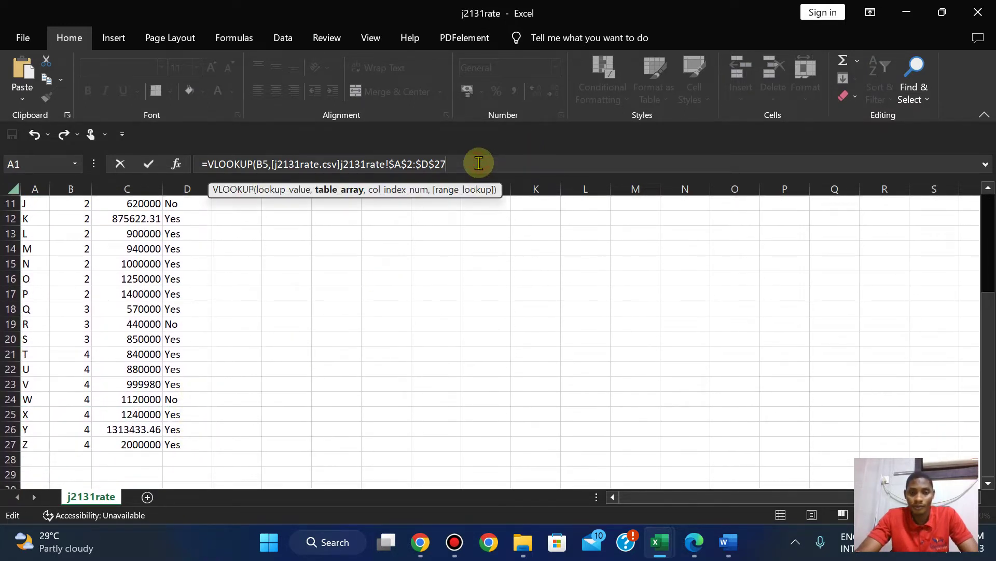
pyautogui.write(',')
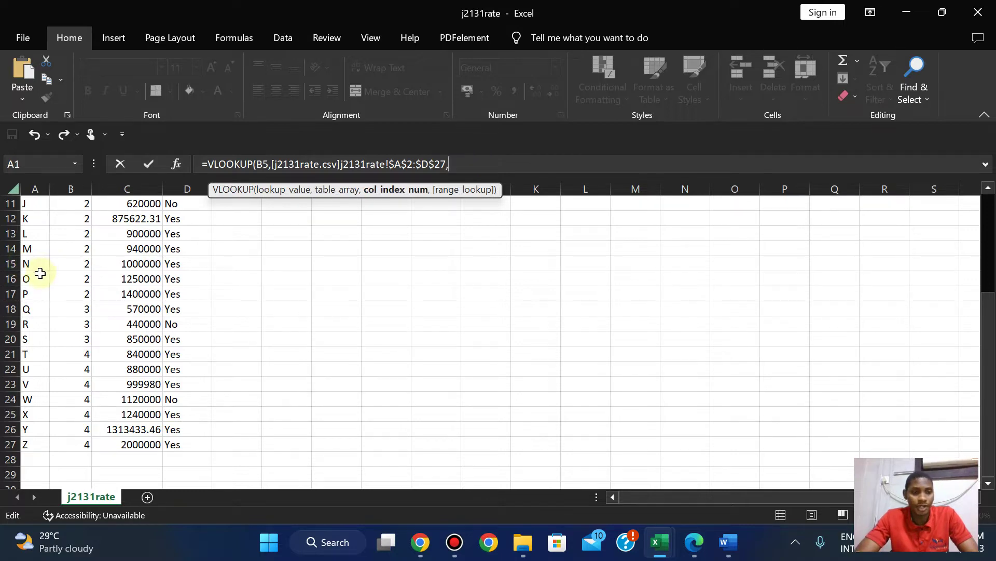
pyautogui.write('4,')
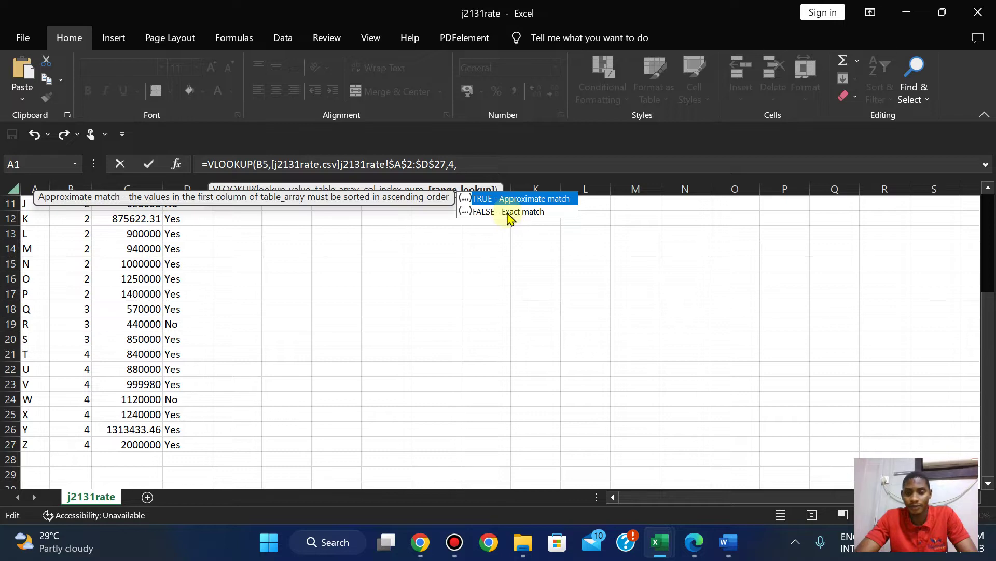
pyautogui.doubleClick(507, 212)
pyautogui.write(')')
pyautogui.press('Return')
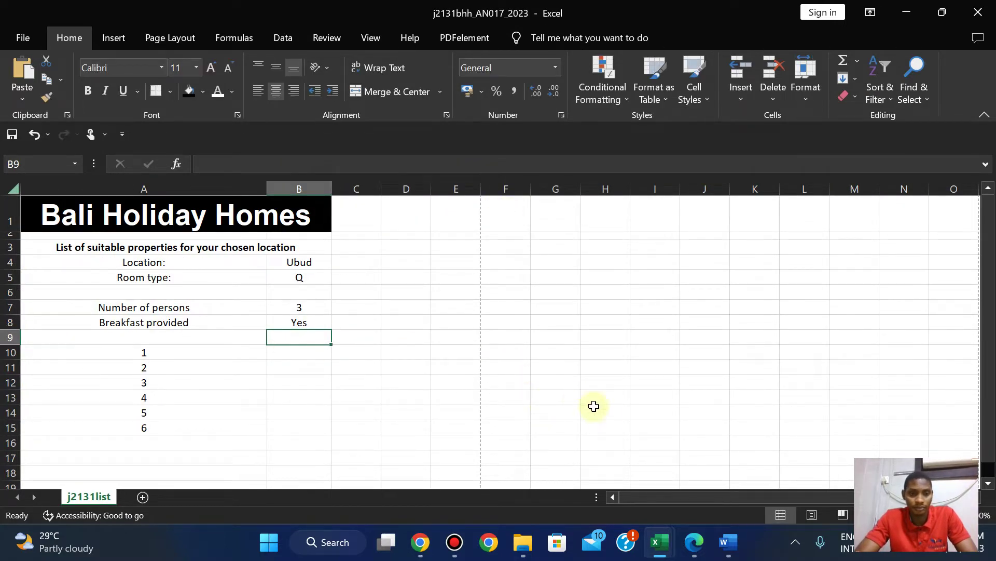
pyautogui.click(694, 541)
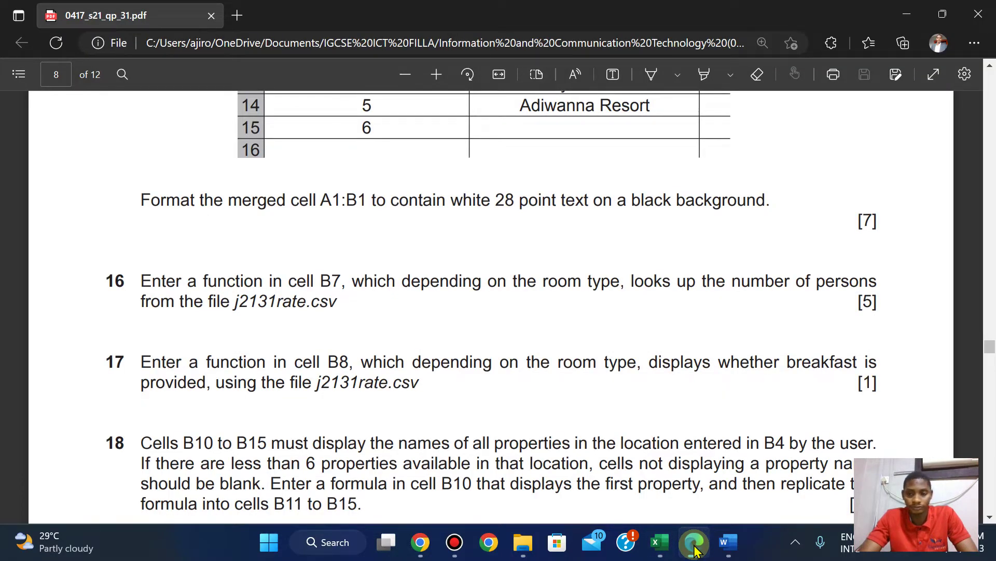
pyautogui.press('Down')
pyautogui.press('Down')
pyautogui.press('Down')
pyautogui.press('Down')
pyautogui.press('Down')
pyautogui.press('Down')
pyautogui.press('Down')
pyautogui.press('Down')
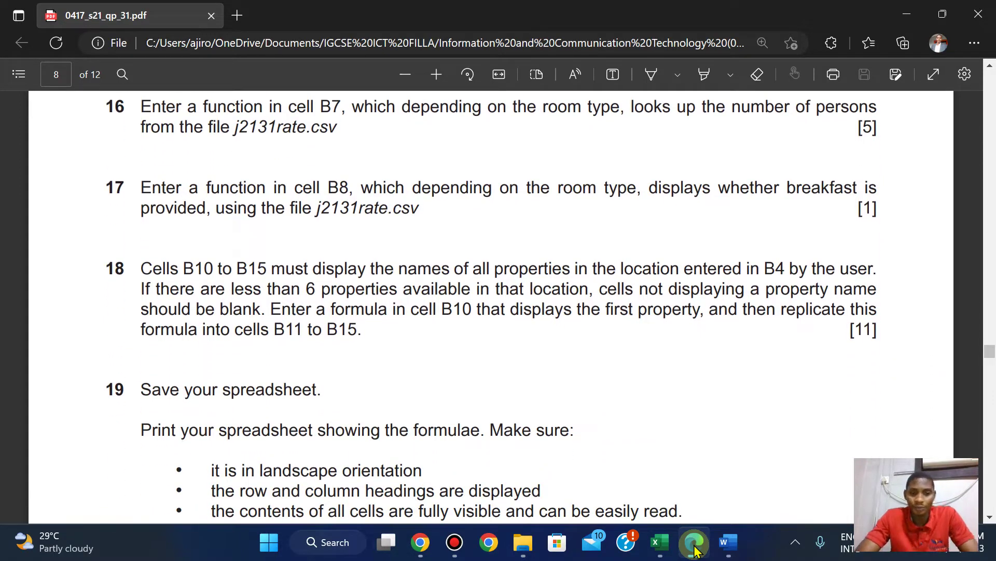
pyautogui.click(696, 549)
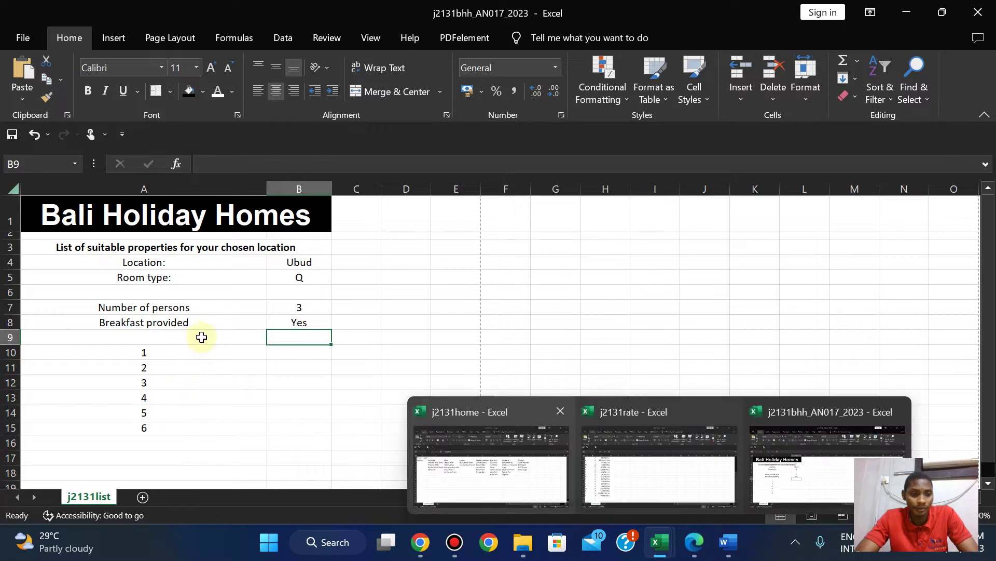
pyautogui.click(287, 351)
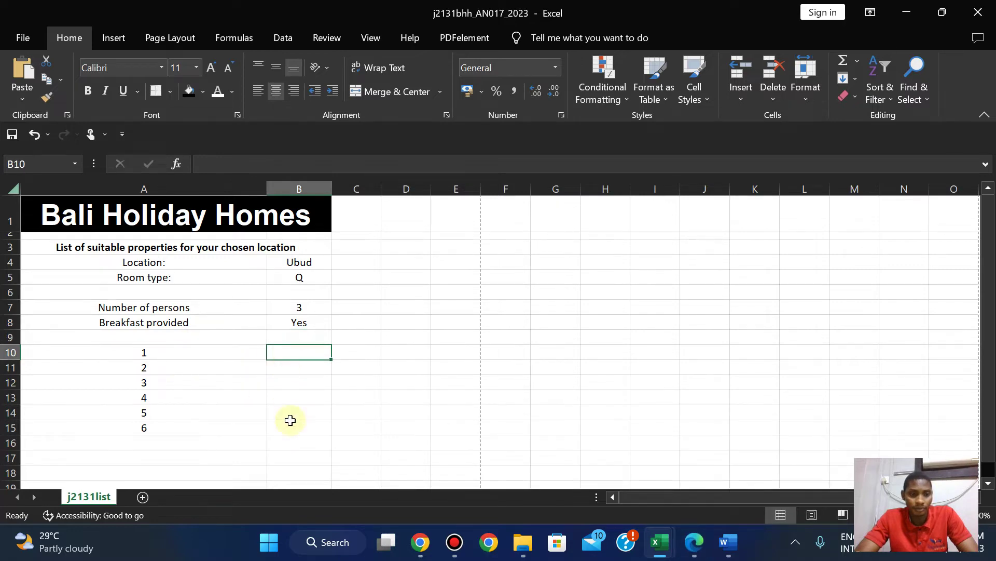
pyautogui.click(694, 545)
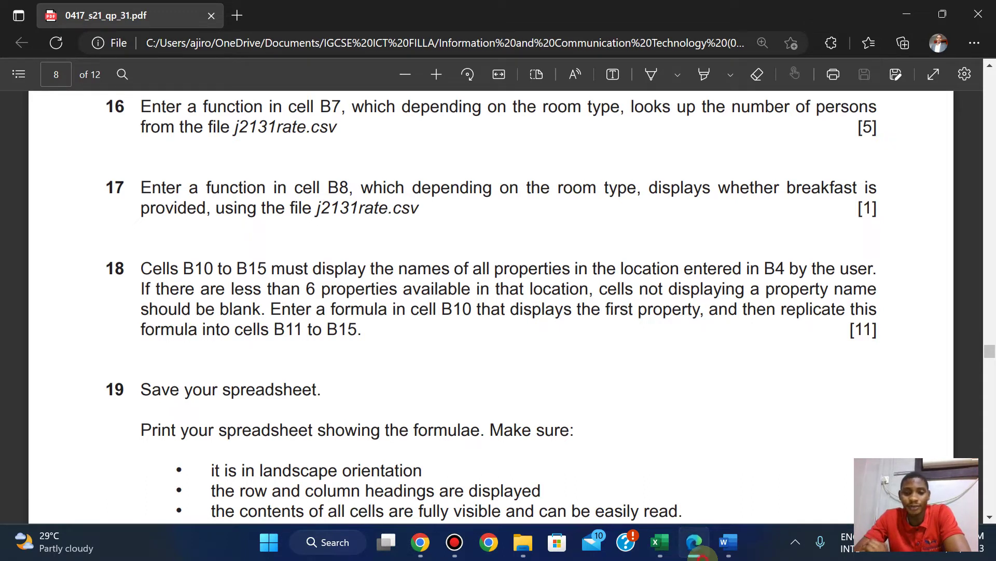
pyautogui.hotkey('alt', 'Tab')
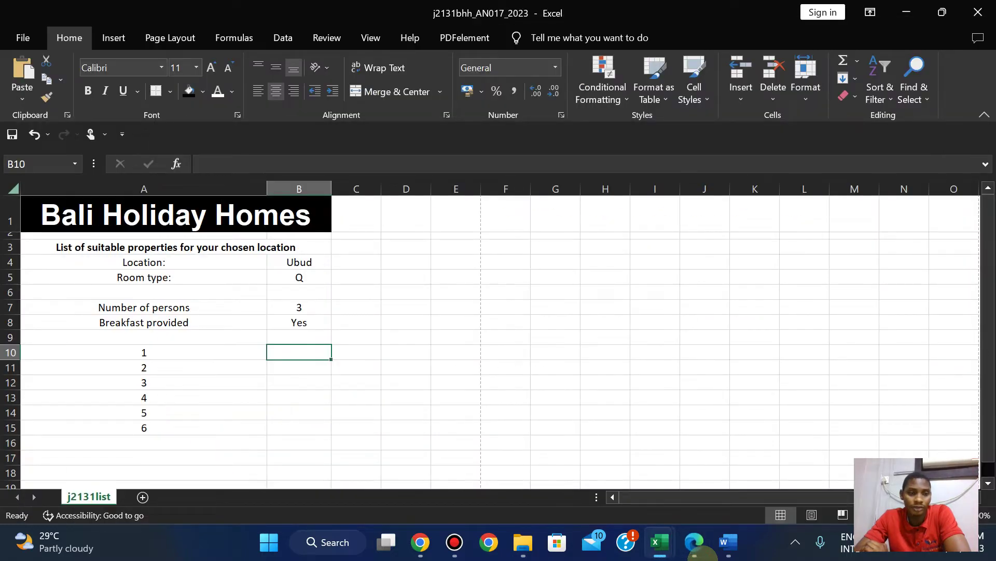
# Switch to the exam paper PDF and scroll to questions 17–19.
pyautogui.hotkey('alt', 'Tab')
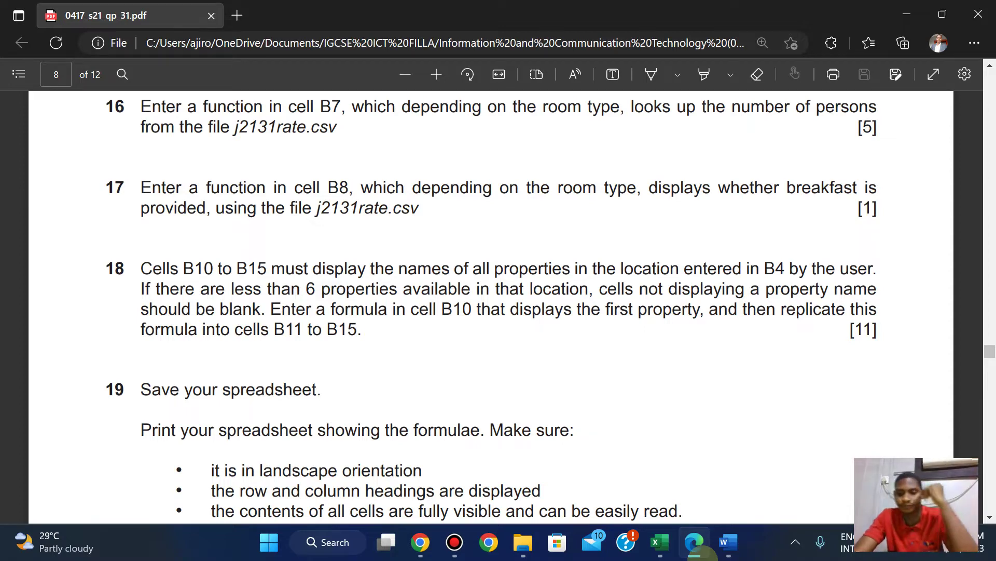
pyautogui.scroll(-1, 986, 359)
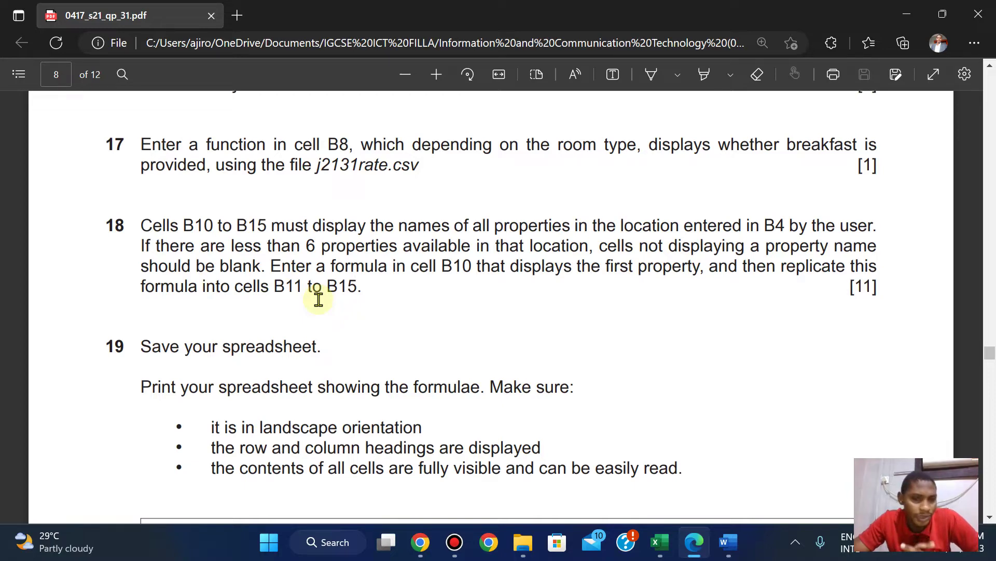
# Check the j2131home property table against the exam paper, then return to j2131bhh_AN017_2023.
pyautogui.moveTo(660, 542)
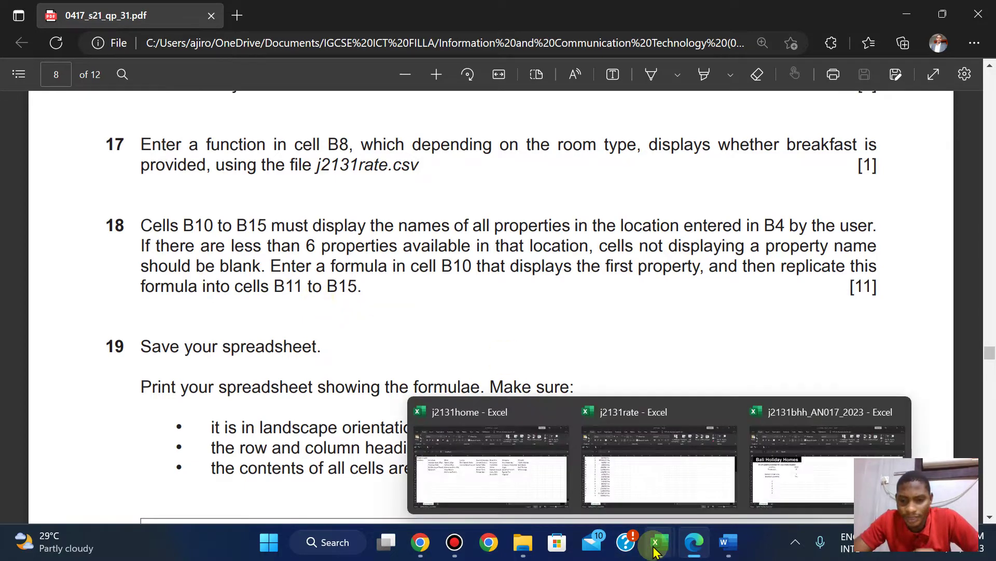
pyautogui.moveTo(494, 462)
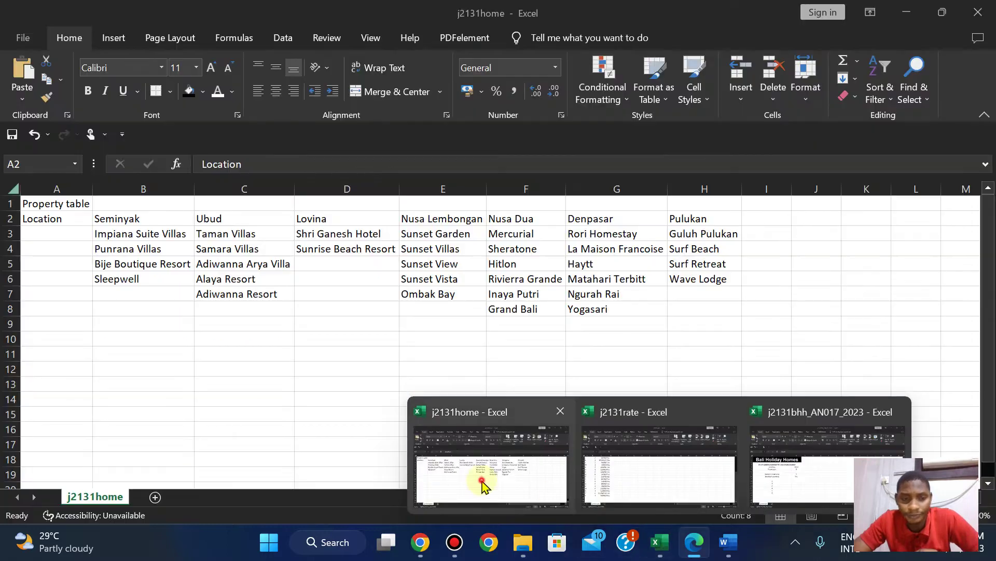
pyautogui.click(481, 478)
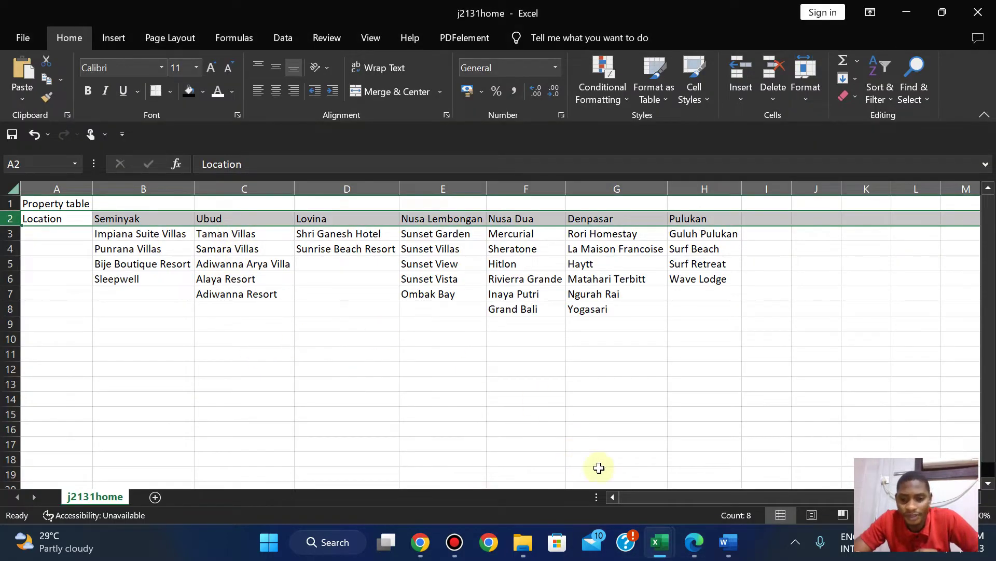
pyautogui.click(684, 553)
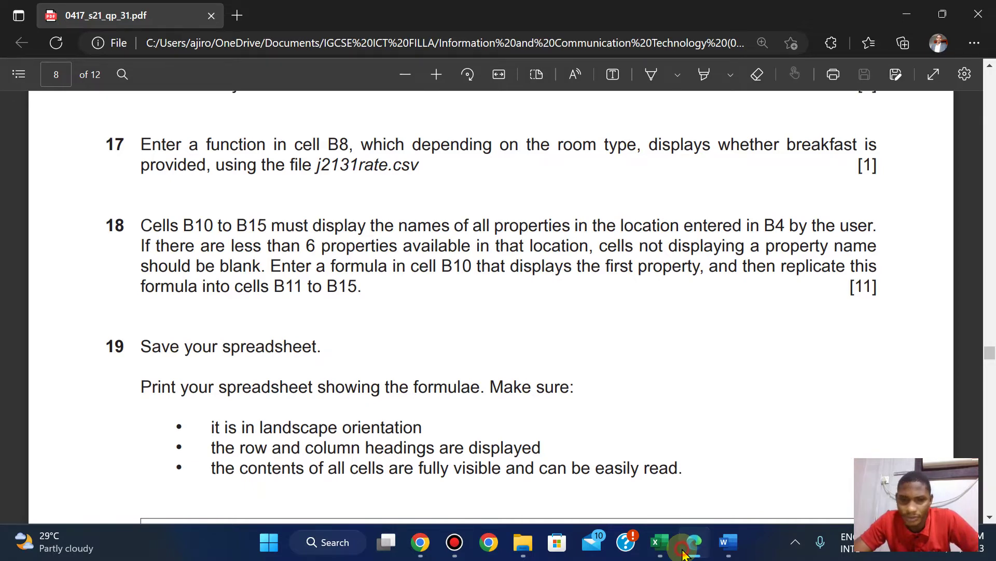
pyautogui.click(660, 542)
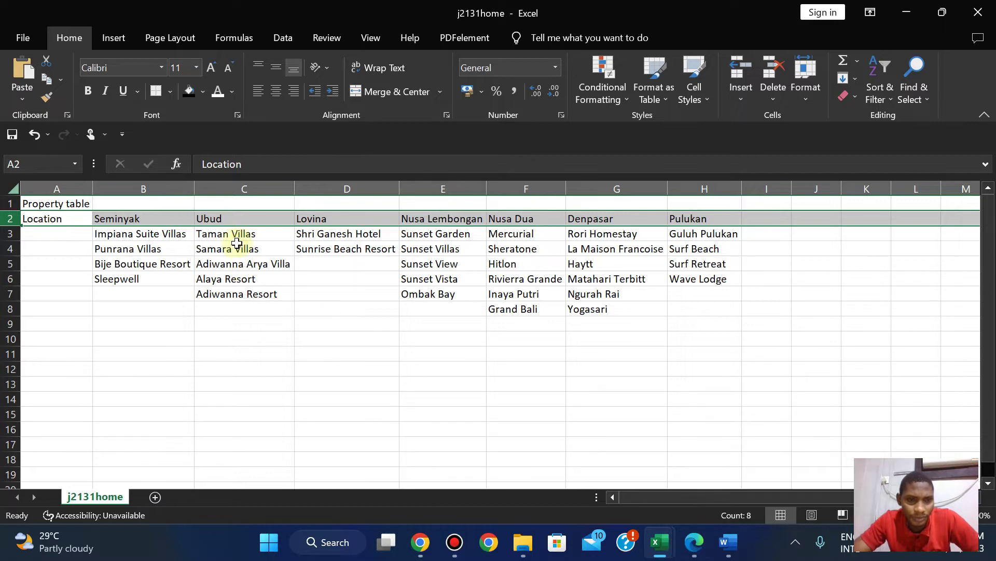
pyautogui.click(700, 554)
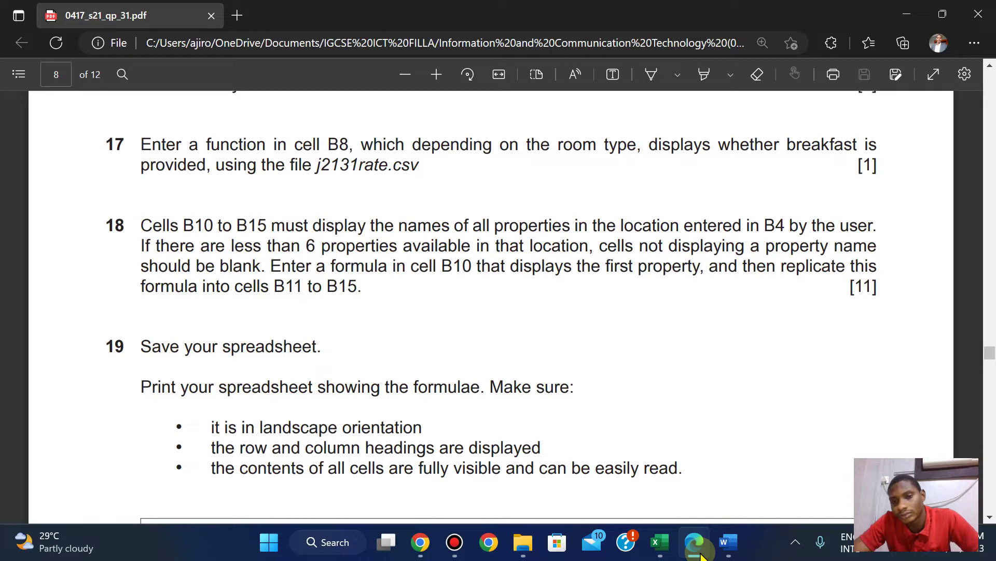
pyautogui.click(700, 554)
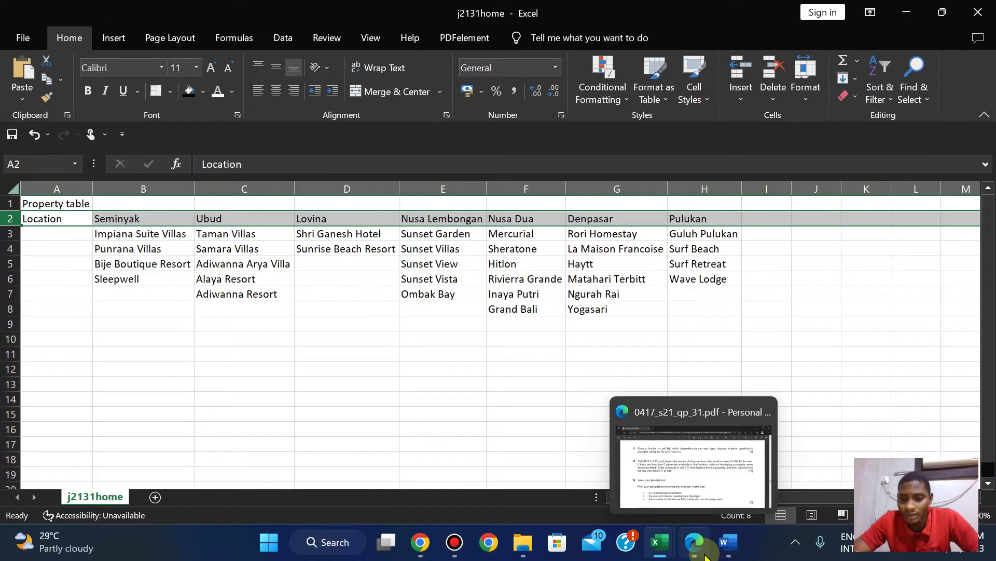
pyautogui.moveTo(663, 550)
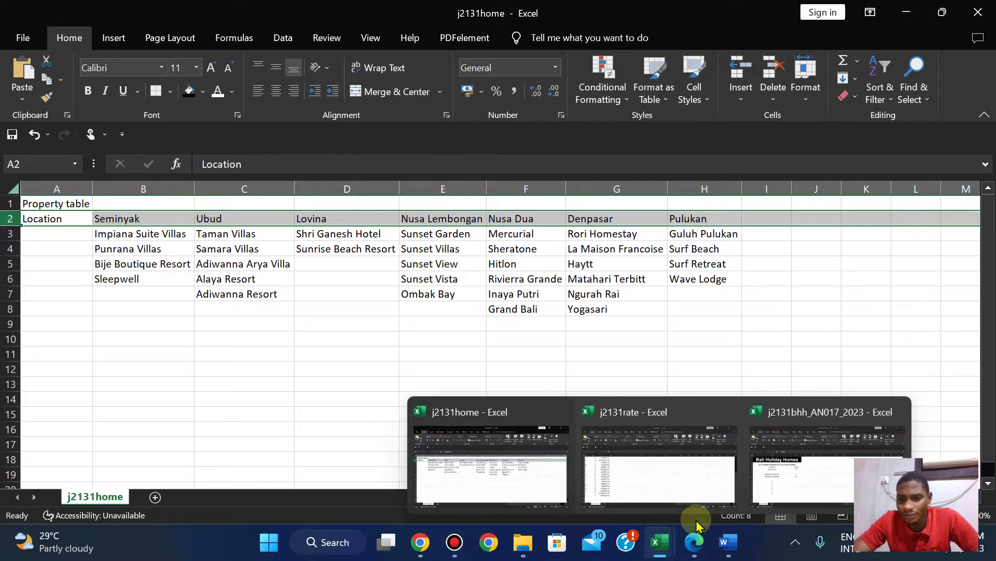
pyautogui.click(818, 456)
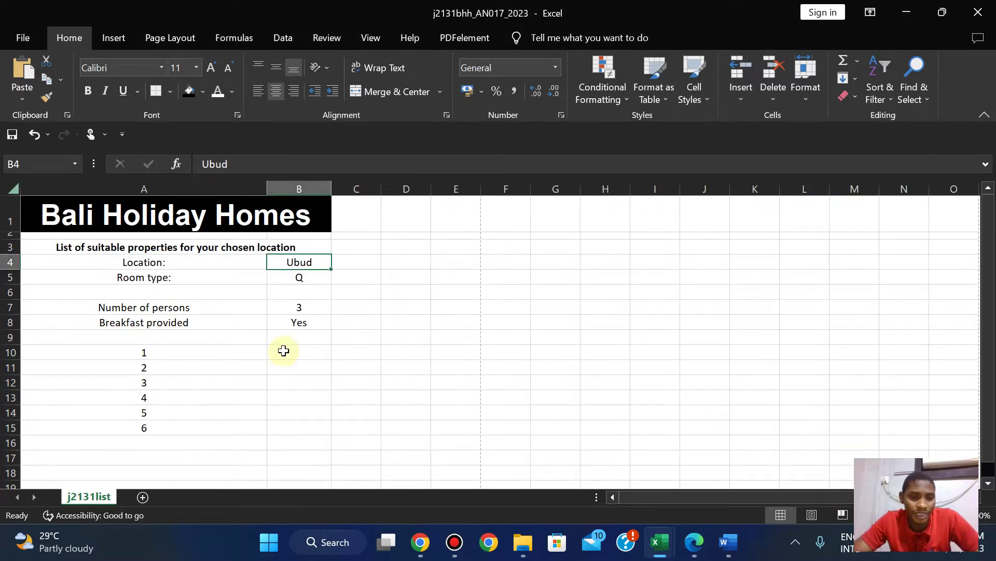
# Start B10's formula with the IF function, checking the exam question along the way.
pyautogui.click(285, 351)
pyautogui.write('=')
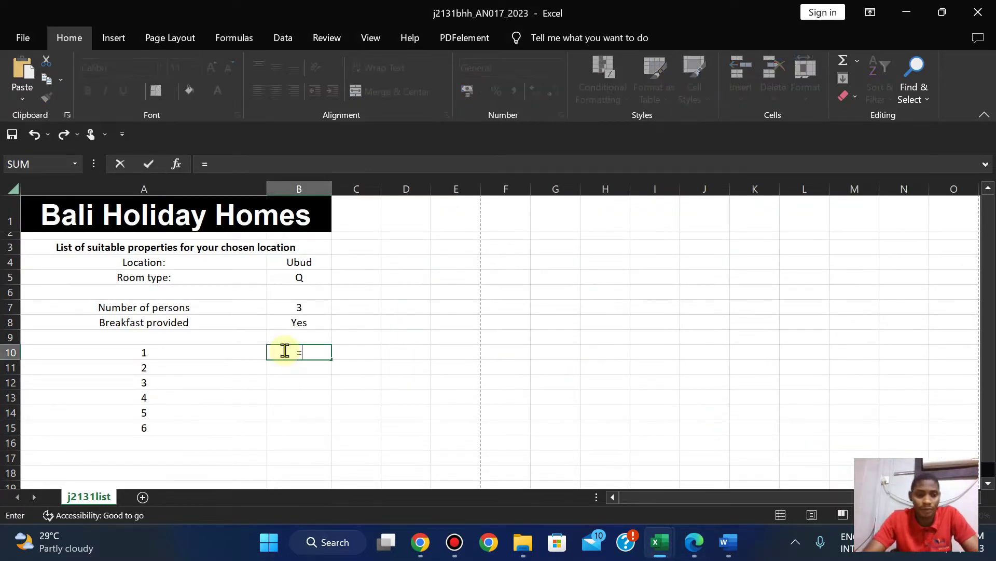
pyautogui.write('if')
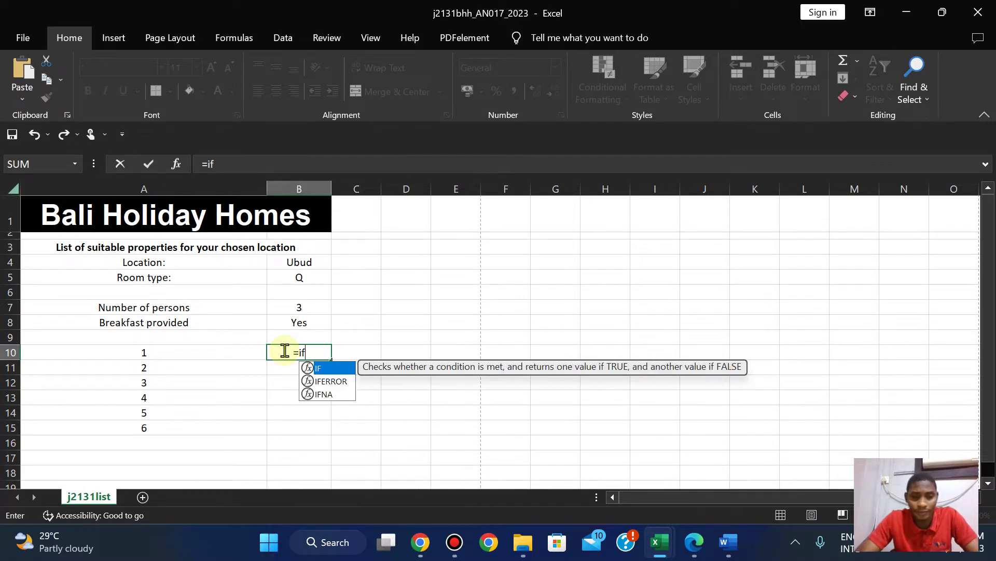
pyautogui.click(695, 549)
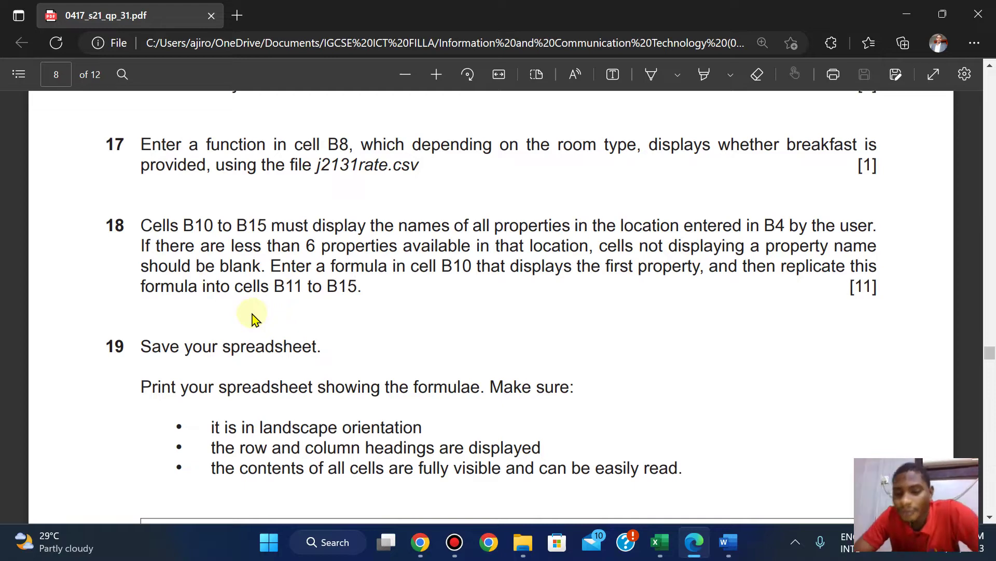
pyautogui.moveTo(659, 542)
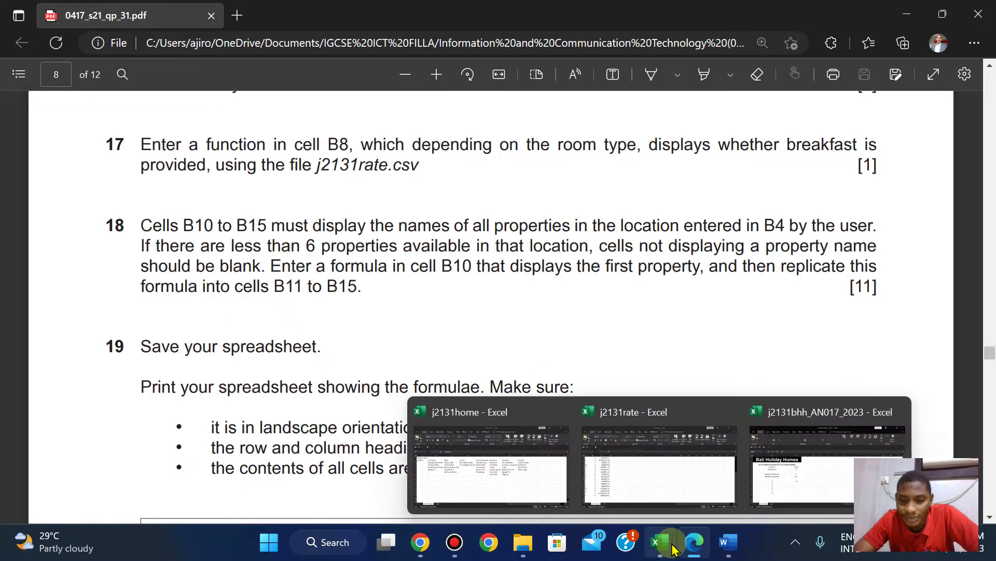
pyautogui.click(805, 470)
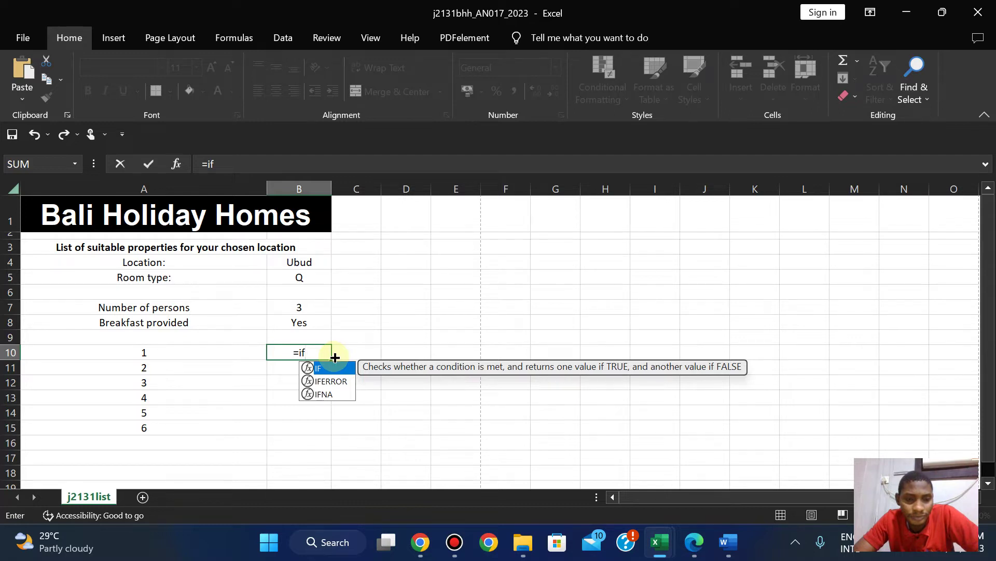
pyautogui.doubleClick(314, 367)
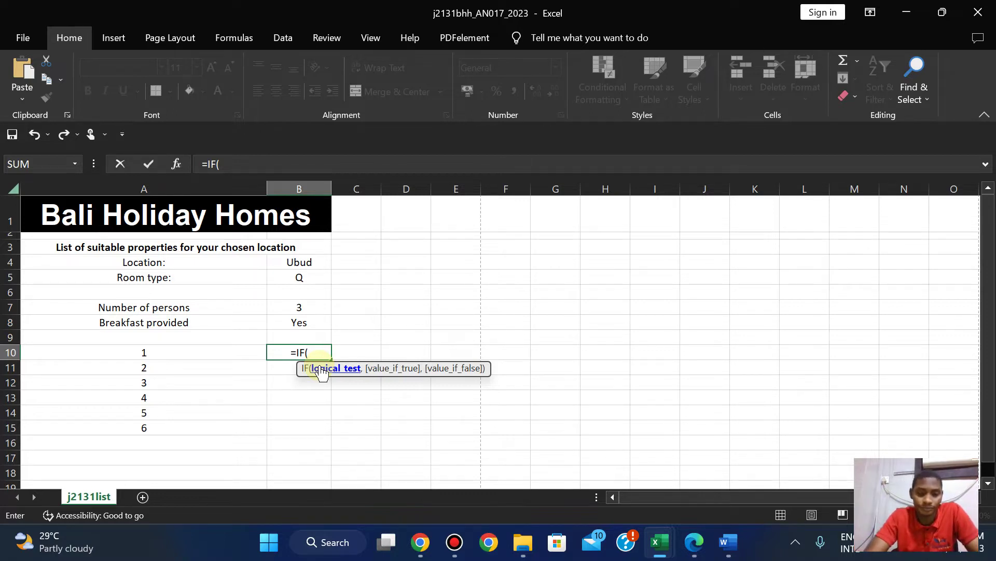
# Nest HLOOKUP inside the IF with B4 as lookup value and j2131home!$B$2:$H$8 as table.
pyautogui.write('h')
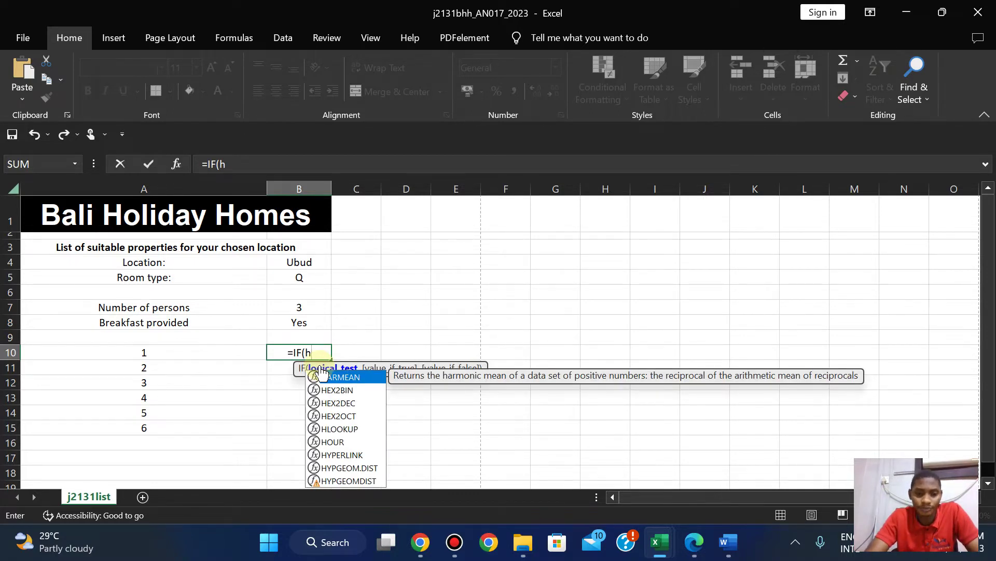
pyautogui.write('l')
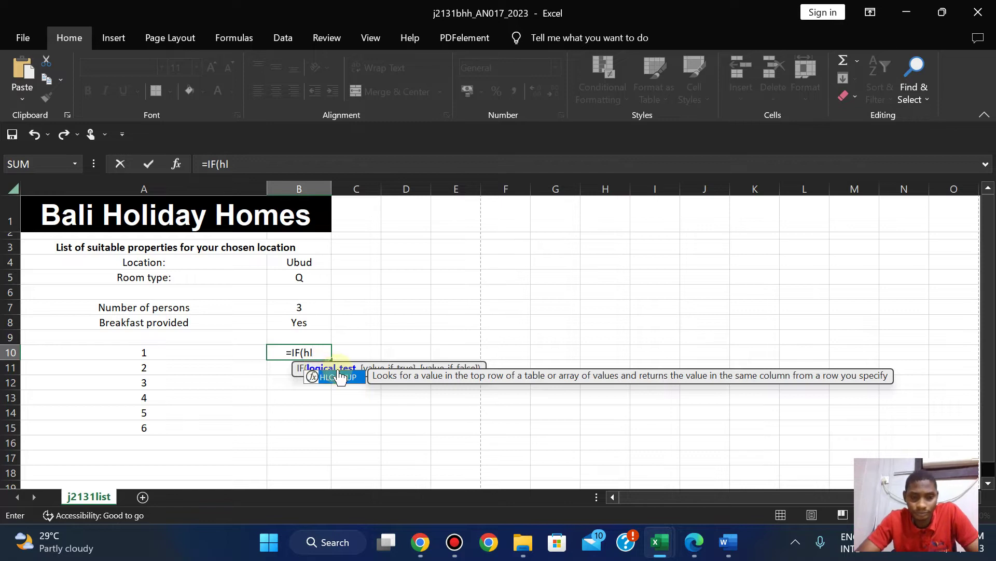
pyautogui.doubleClick(340, 376)
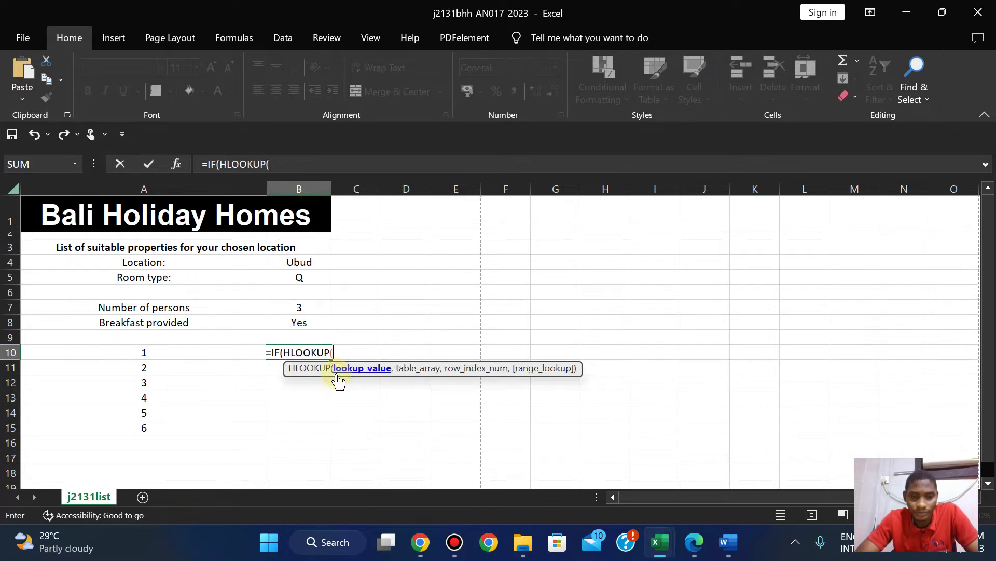
pyautogui.click(303, 262)
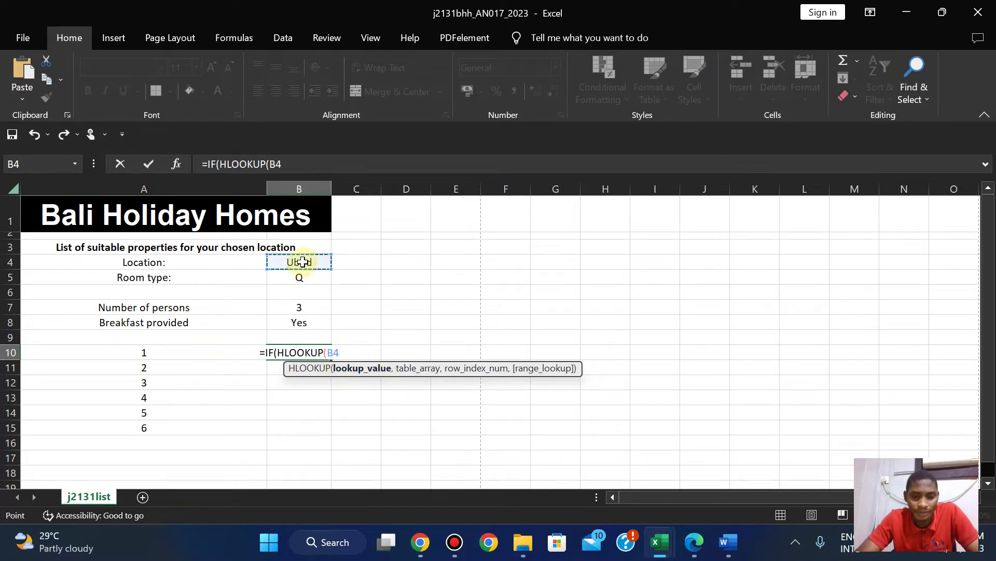
pyautogui.write(',')
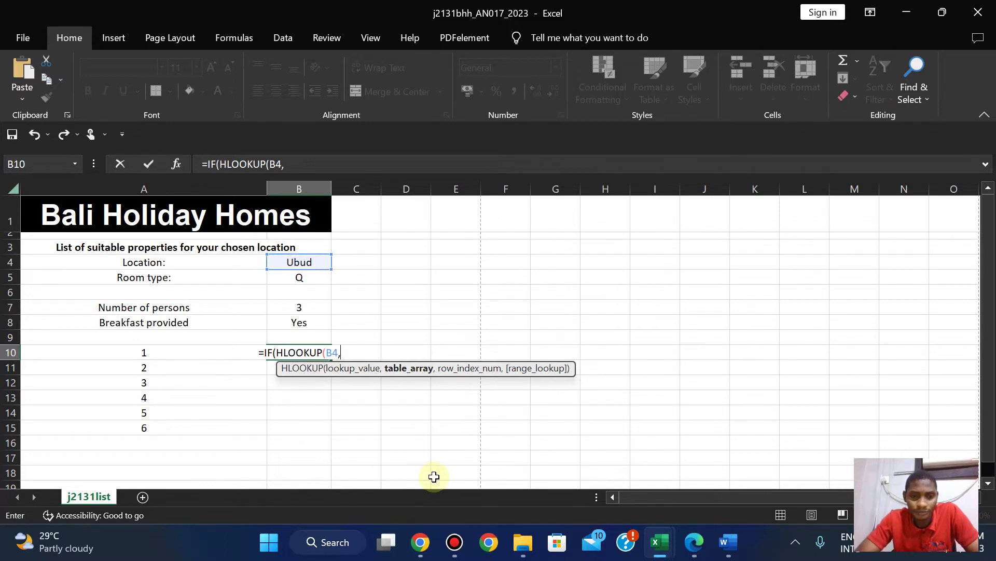
pyautogui.moveTo(659, 542)
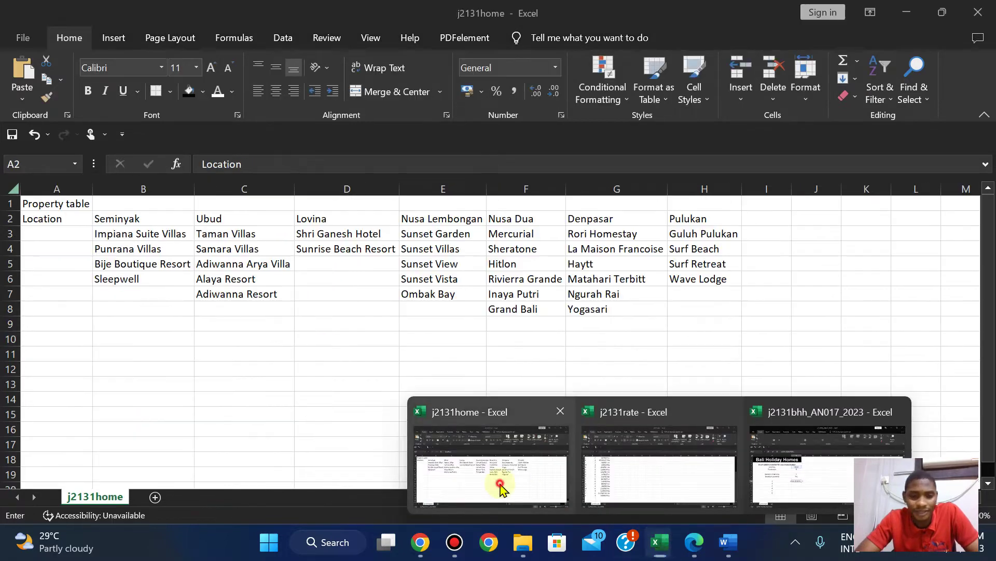
pyautogui.click(509, 491)
pyautogui.moveTo(100, 217); pyautogui.dragTo(715, 303)
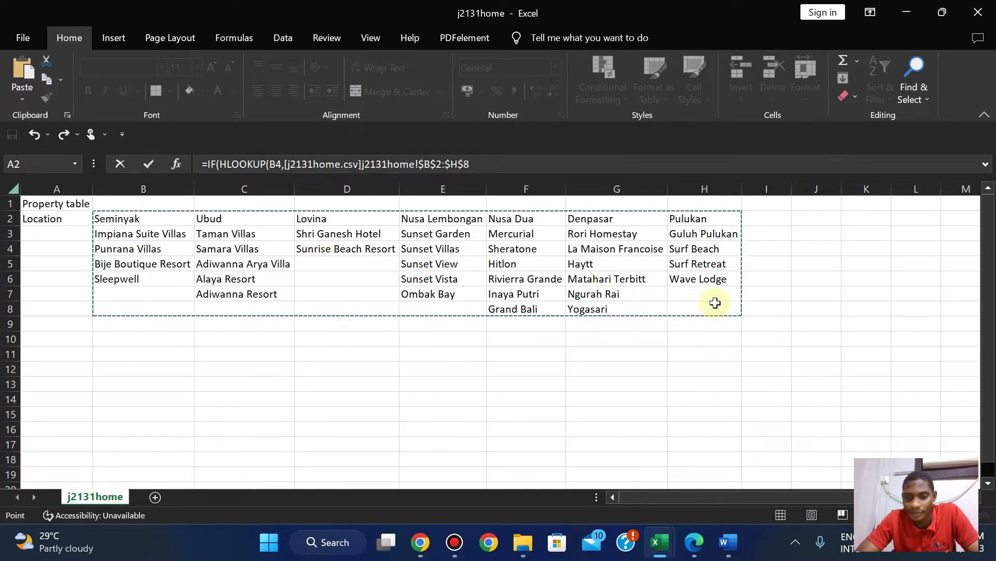
pyautogui.click(474, 165)
# Back in the j2131bhh workbook, add A10+1 as the HLOOKUP row index.
pyautogui.write(',')
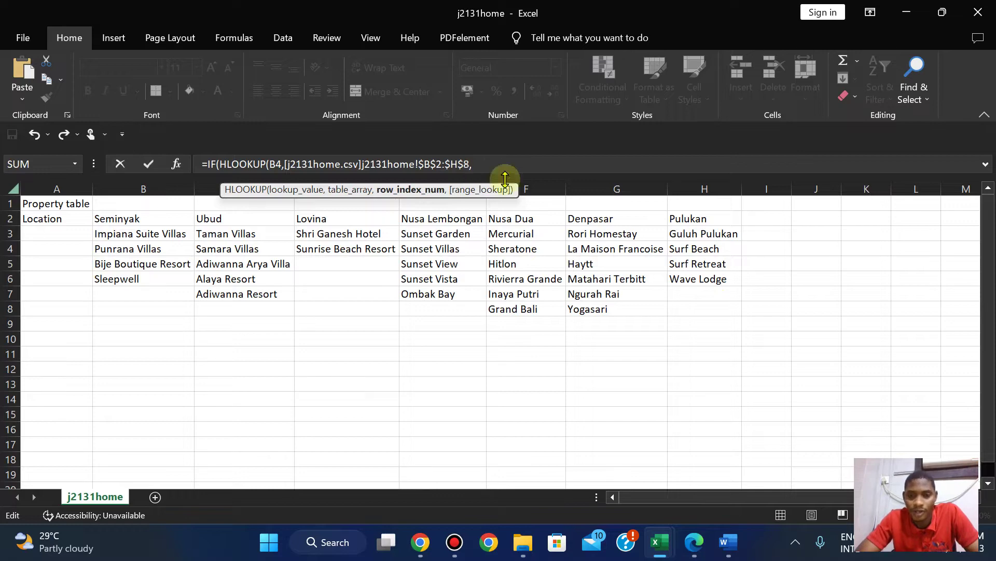
pyautogui.moveTo(659, 542)
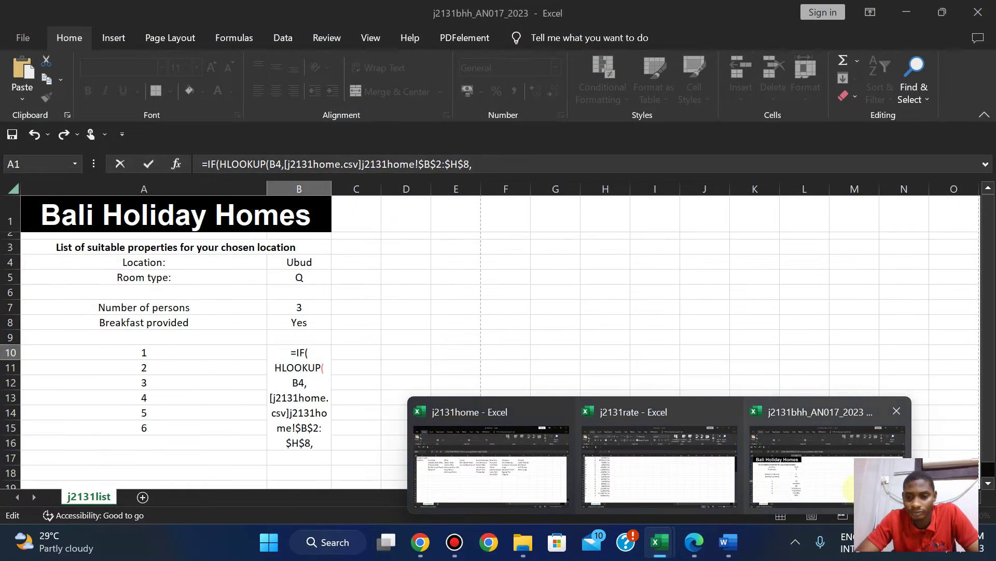
pyautogui.click(768, 462)
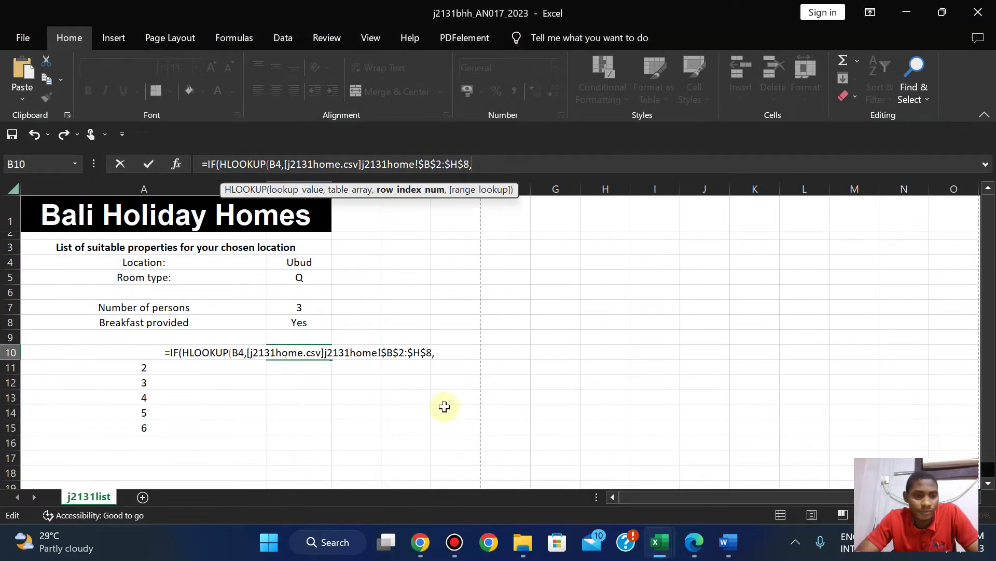
pyautogui.click(292, 352)
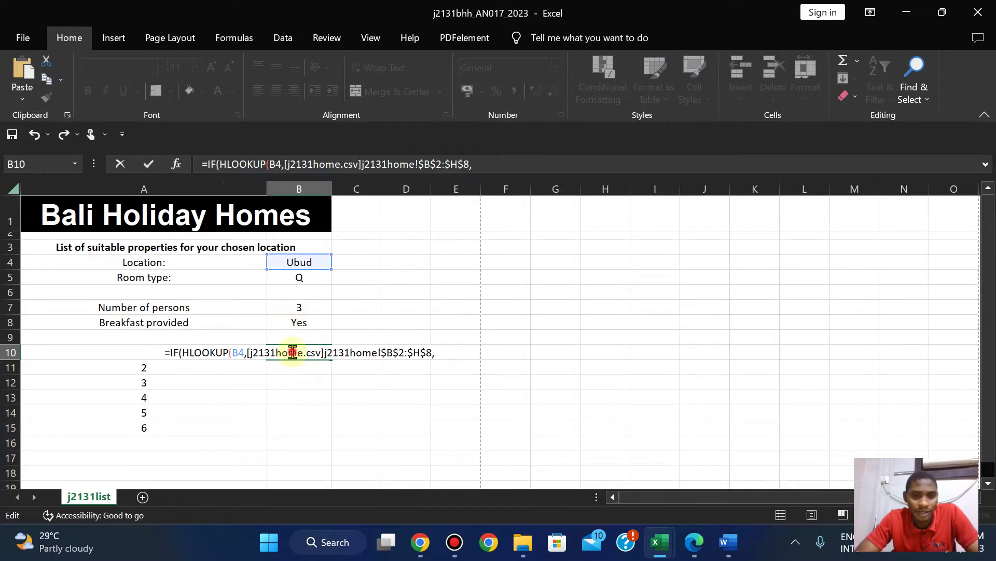
pyautogui.click(480, 165)
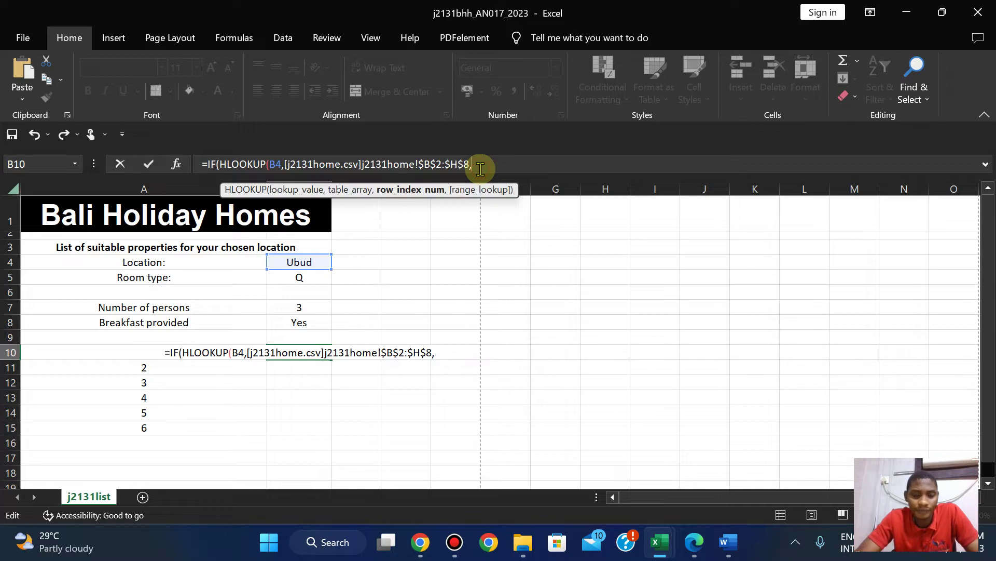
pyautogui.write('A10')
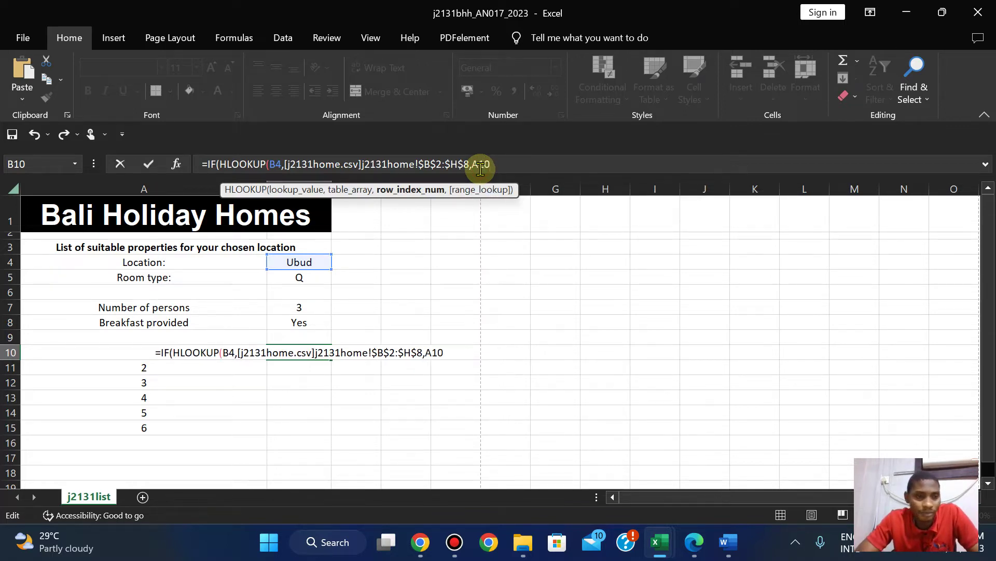
pyautogui.press('BackSpace')
pyautogui.press('BackSpace')
pyautogui.press('BackSpace')
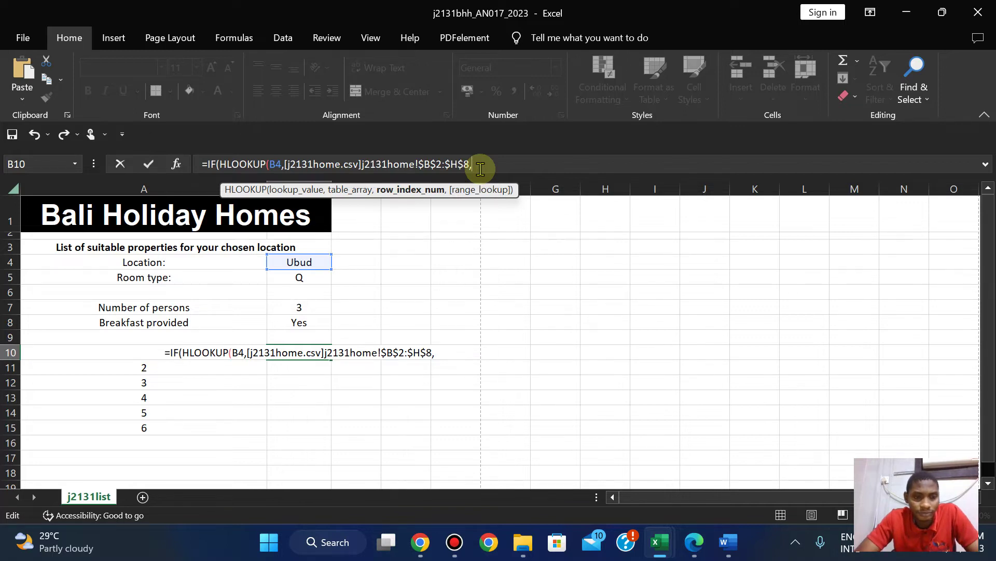
pyautogui.write('A10')
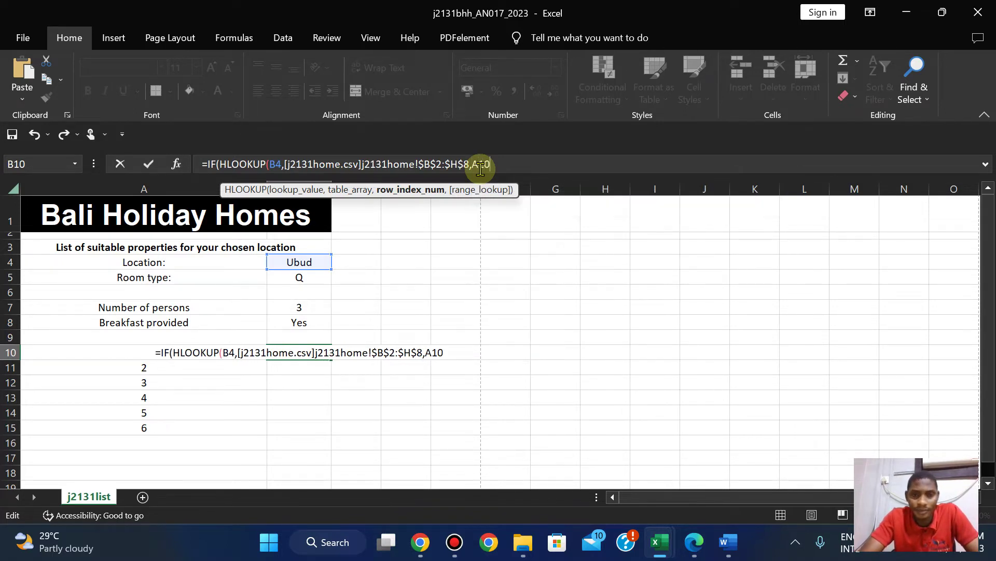
pyautogui.write('+1')
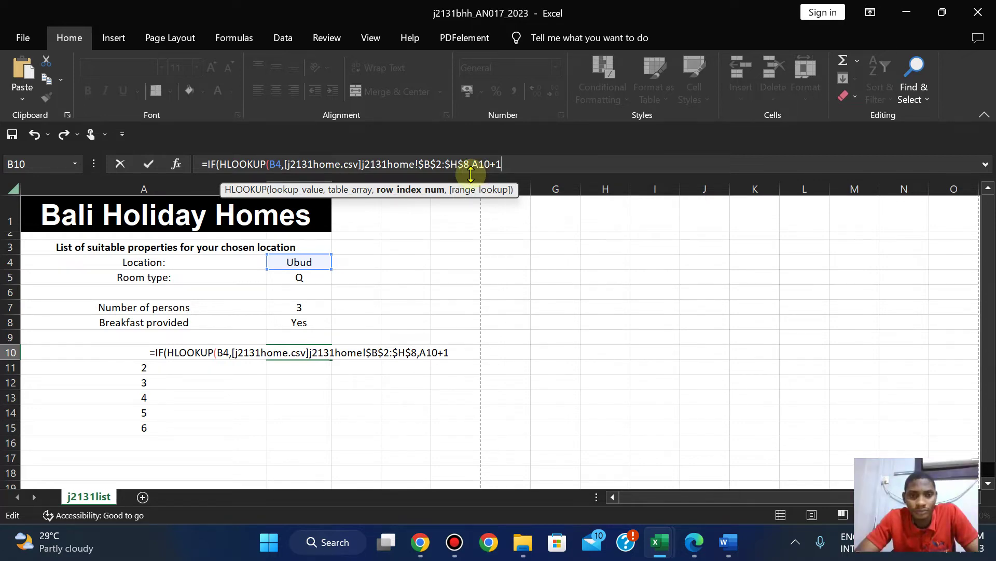
# Set the HLOOKUP's last argument to FALSE for an exact match.
pyautogui.click(282, 164)
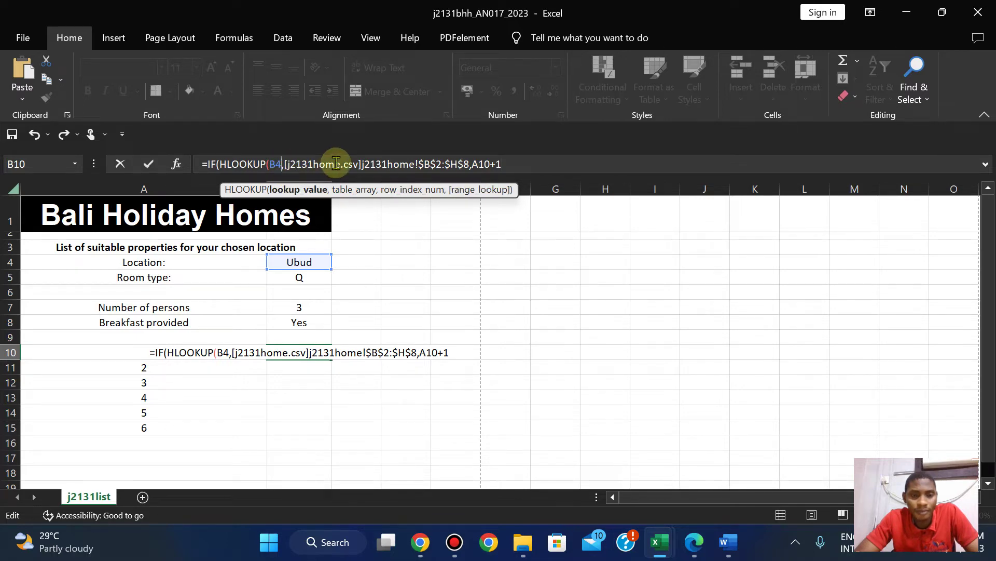
pyautogui.write('=')
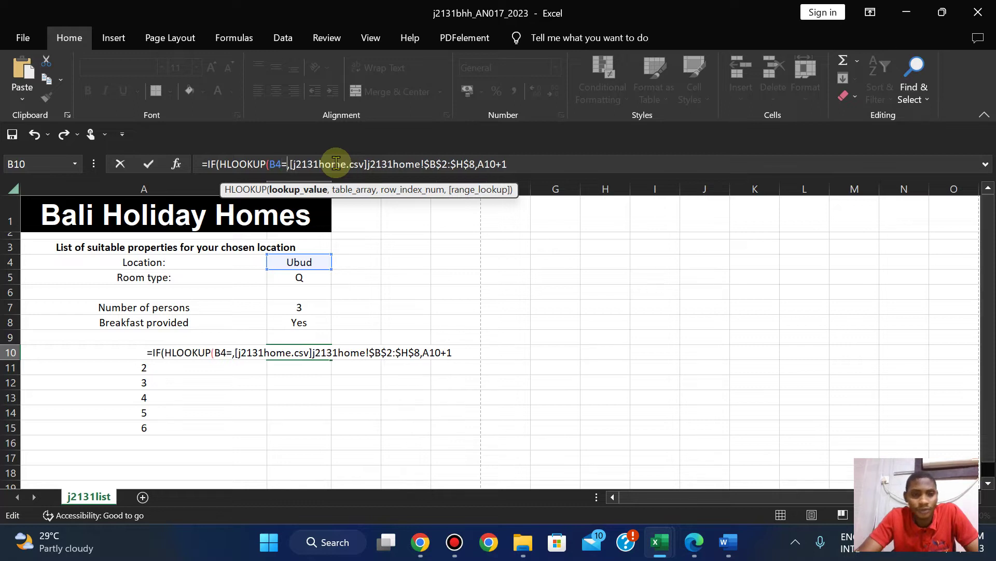
pyautogui.write('0')
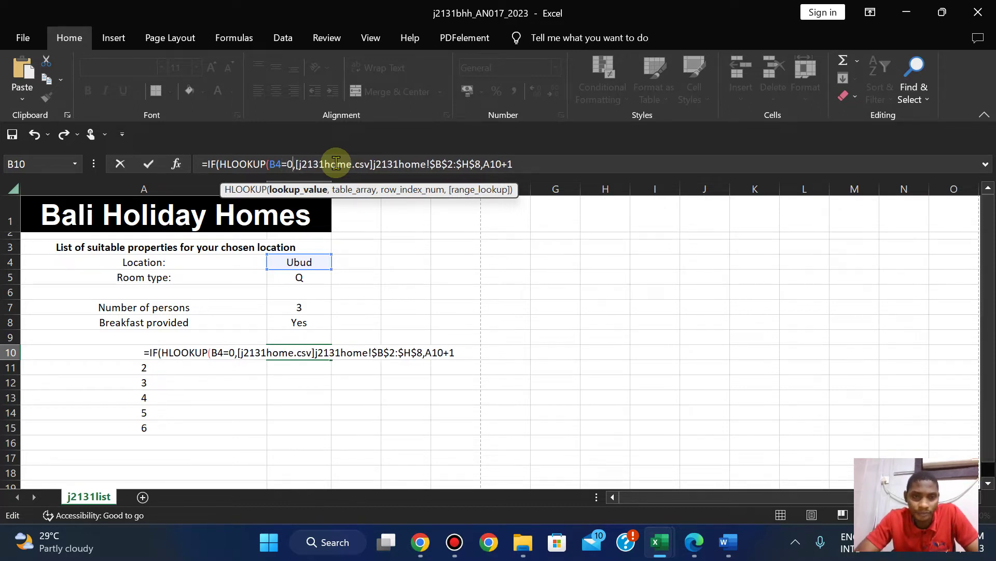
pyautogui.press('BackSpace')
pyautogui.press('BackSpace')
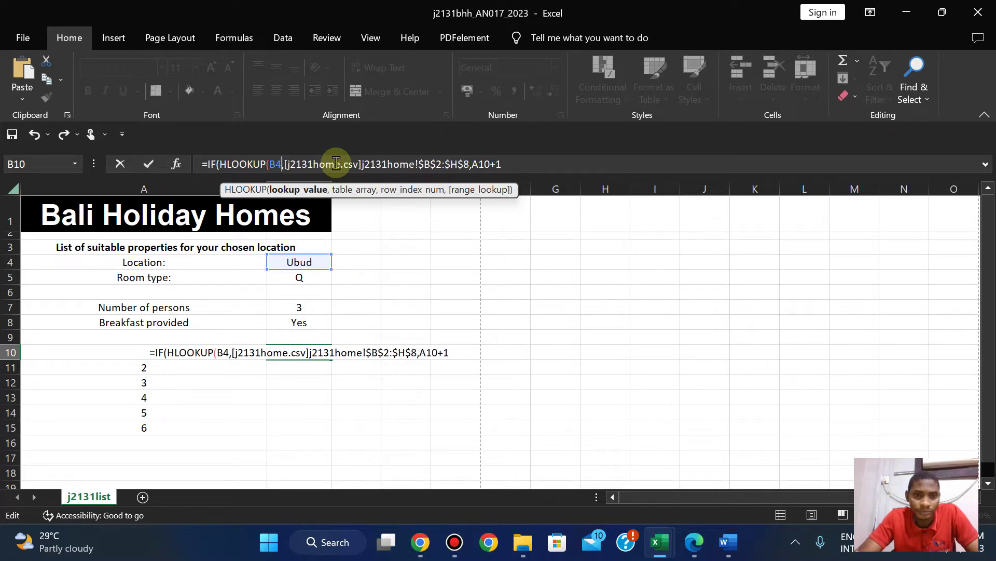
pyautogui.click(507, 164)
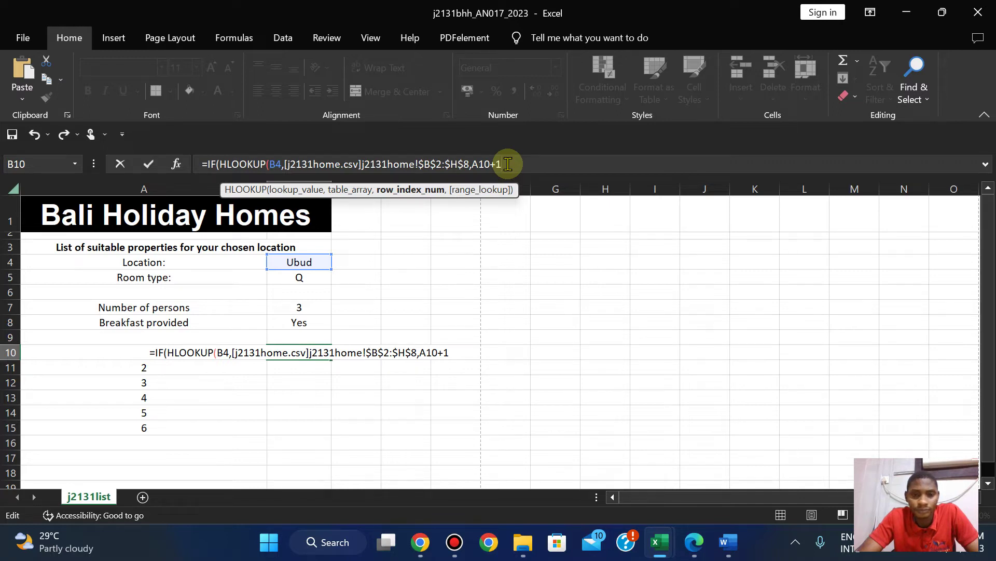
pyautogui.write('=0')
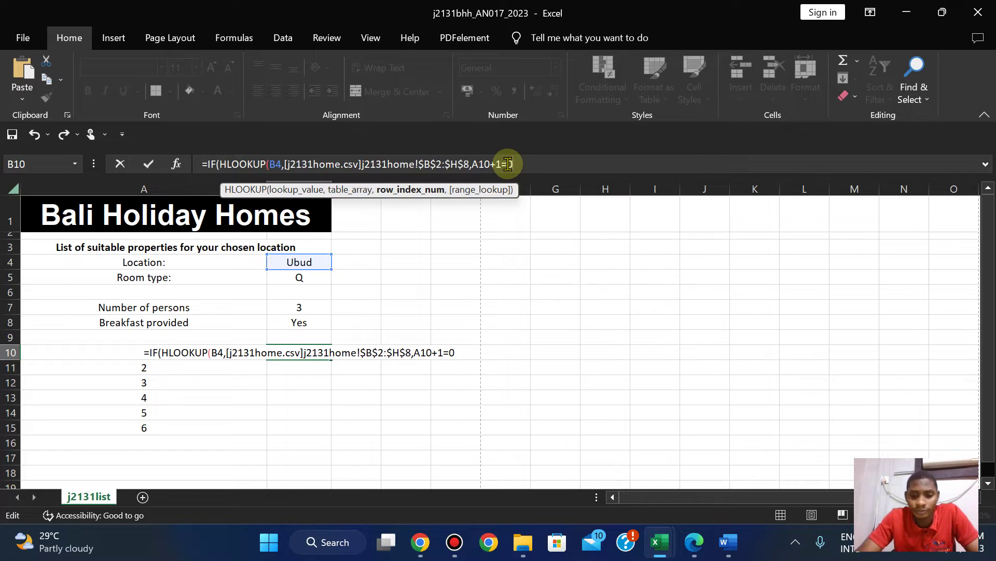
pyautogui.write(',')
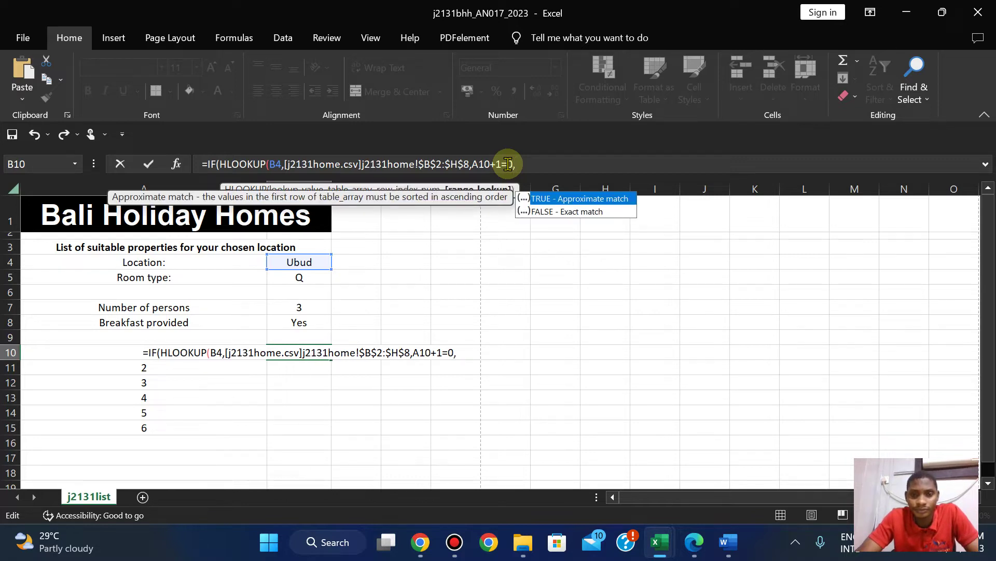
pyautogui.press('BackSpace')
pyautogui.press('BackSpace')
pyautogui.press('BackSpace')
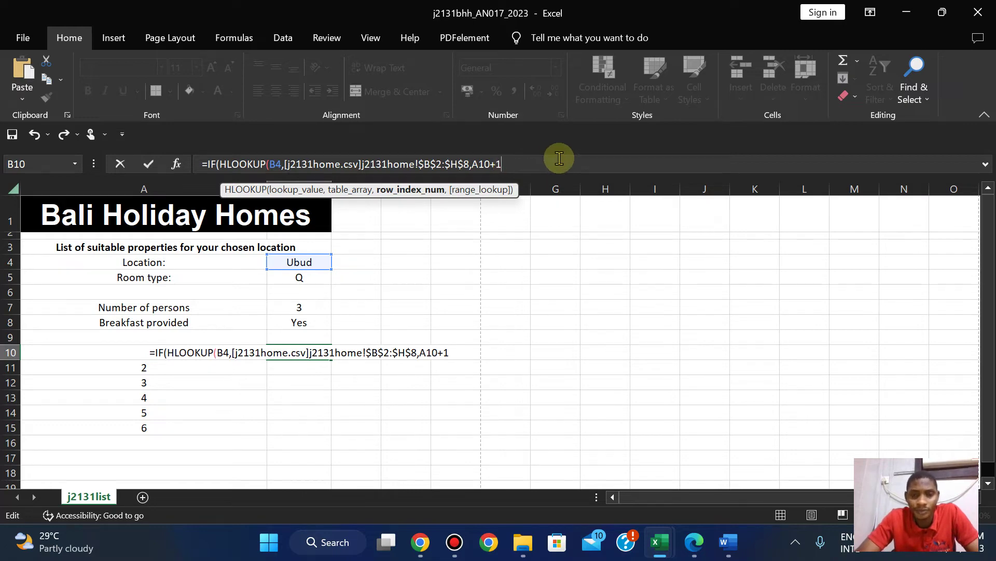
pyautogui.write(',')
pyautogui.doubleClick(558, 210)
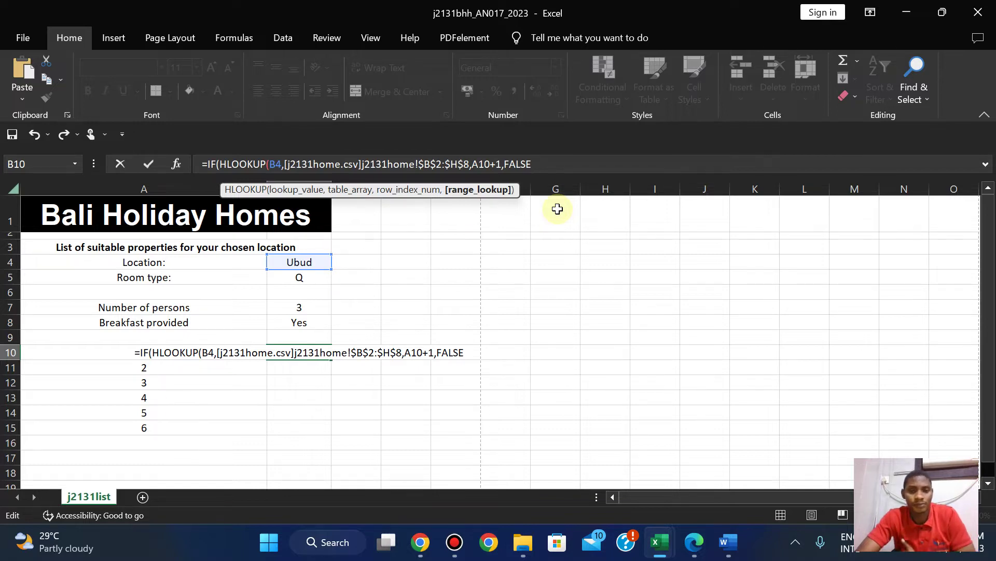
# Add a closing parenthesis after FALSE, dismissing the missing-parenthesis warnings.
pyautogui.press('Return')
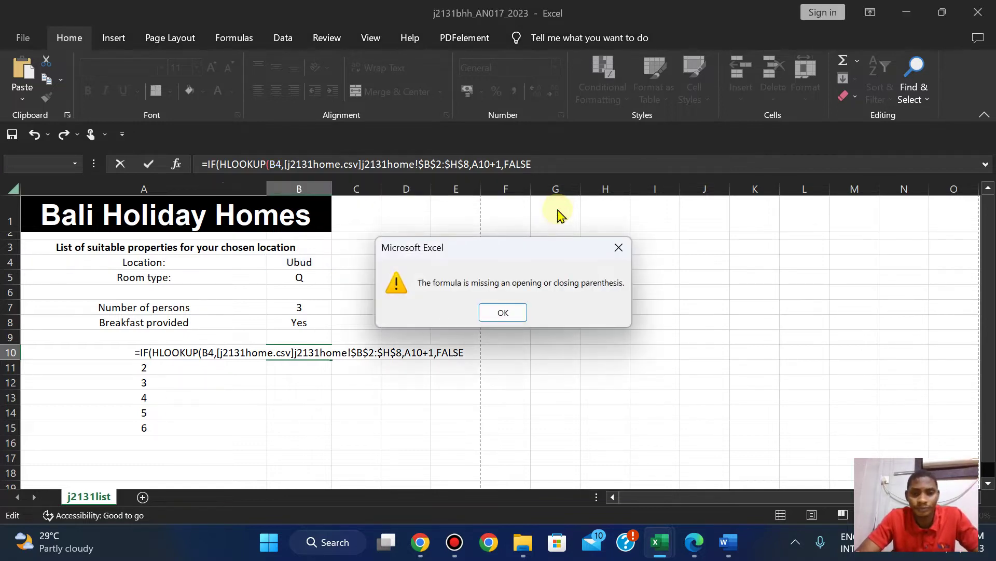
pyautogui.click(503, 312)
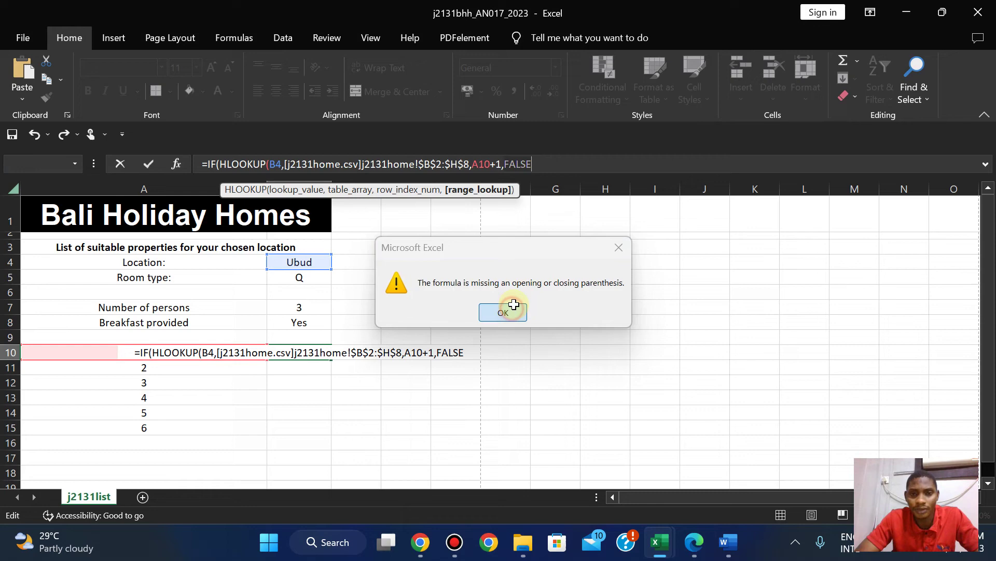
pyautogui.click(551, 166)
pyautogui.write('=')
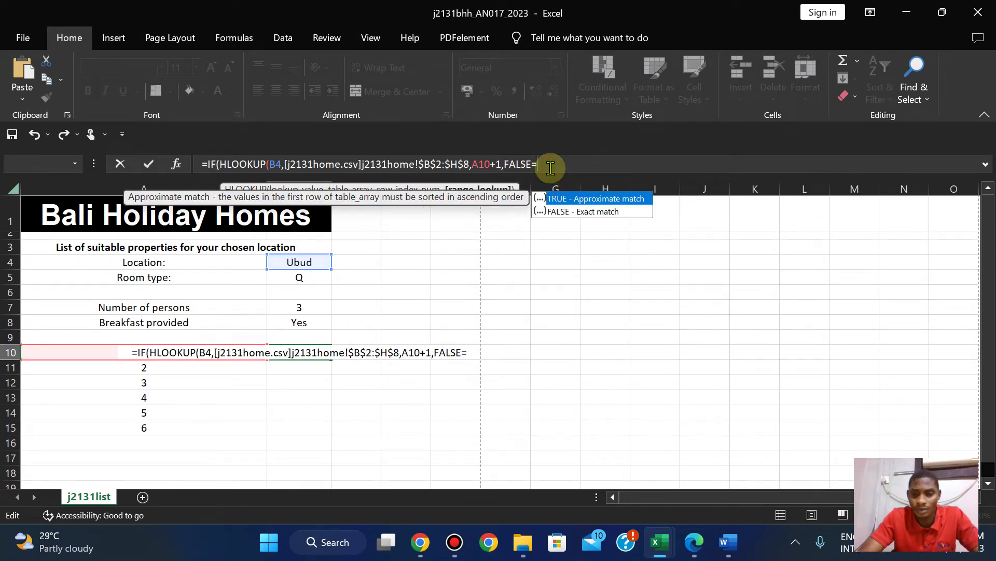
pyautogui.write('0')
pyautogui.press('BackSpace')
pyautogui.press('BackSpace')
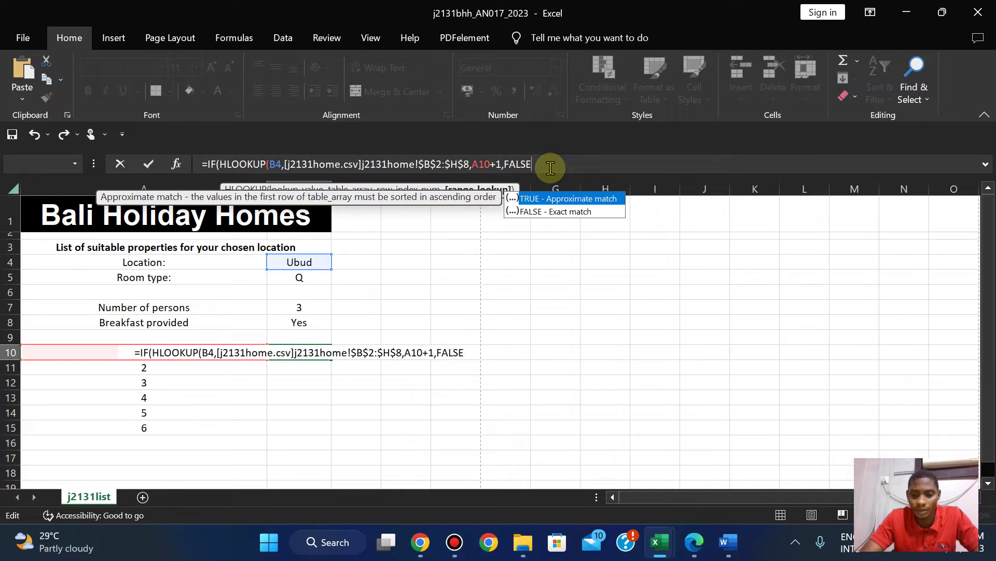
pyautogui.write(')')
pyautogui.press('Return')
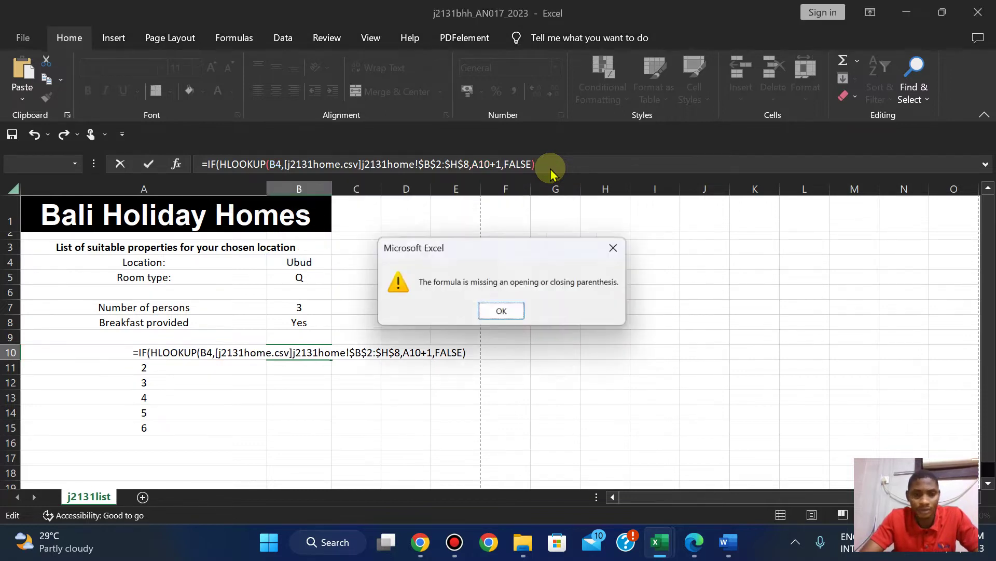
pyautogui.click(503, 314)
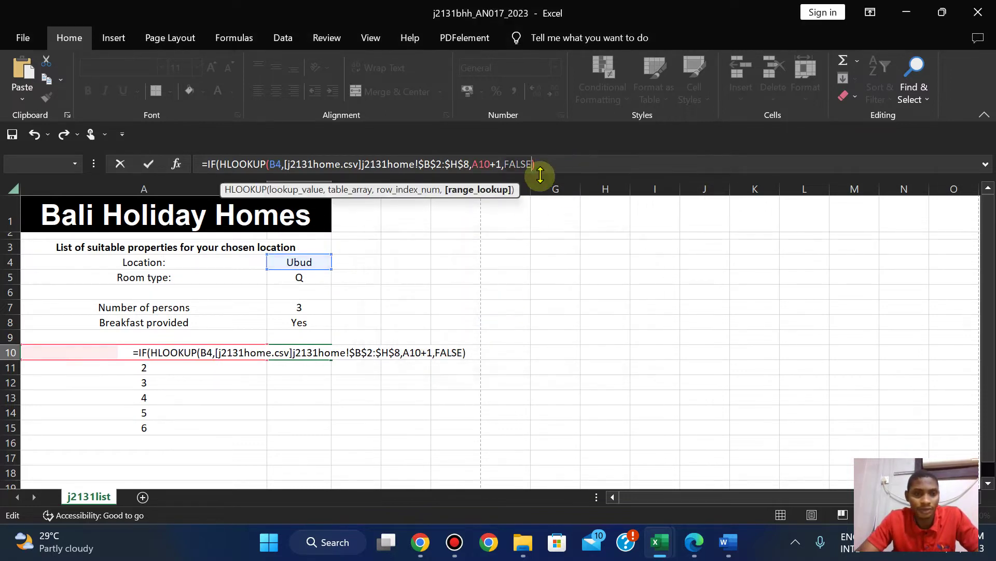
pyautogui.click(547, 164)
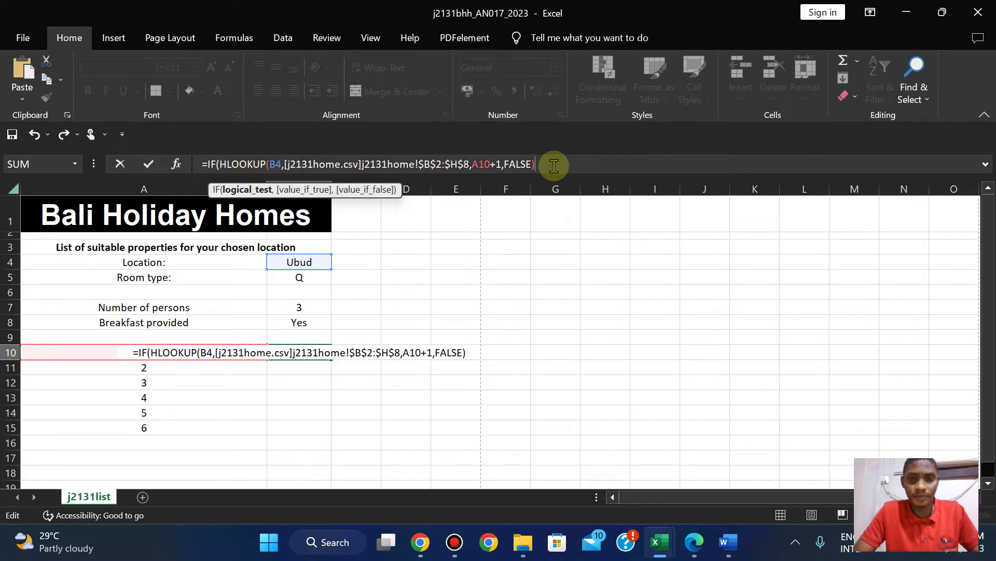
# Add the =0 test returning empty text "", rechecking the exam question in the PDF.
pyautogui.write('=0')
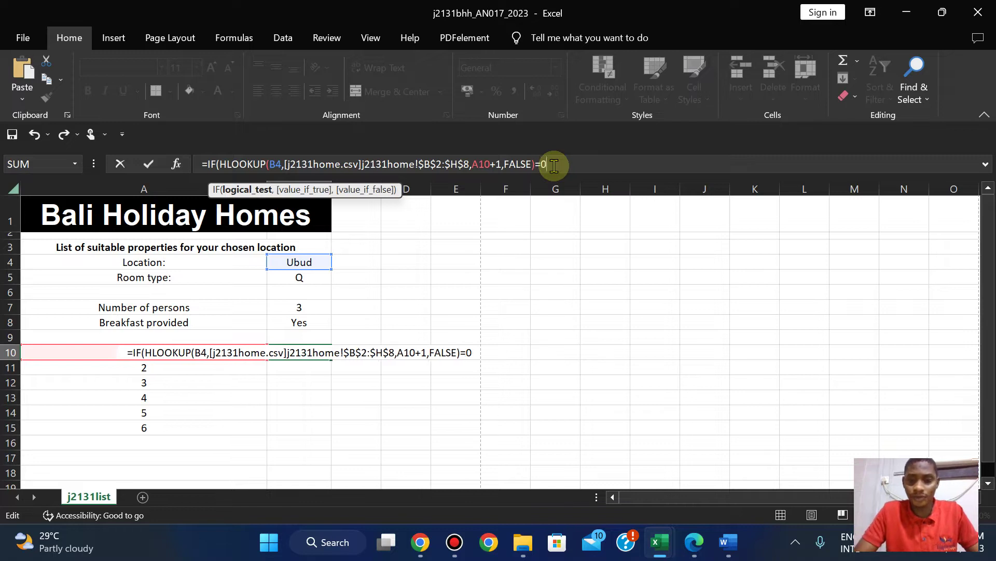
pyautogui.write(',')
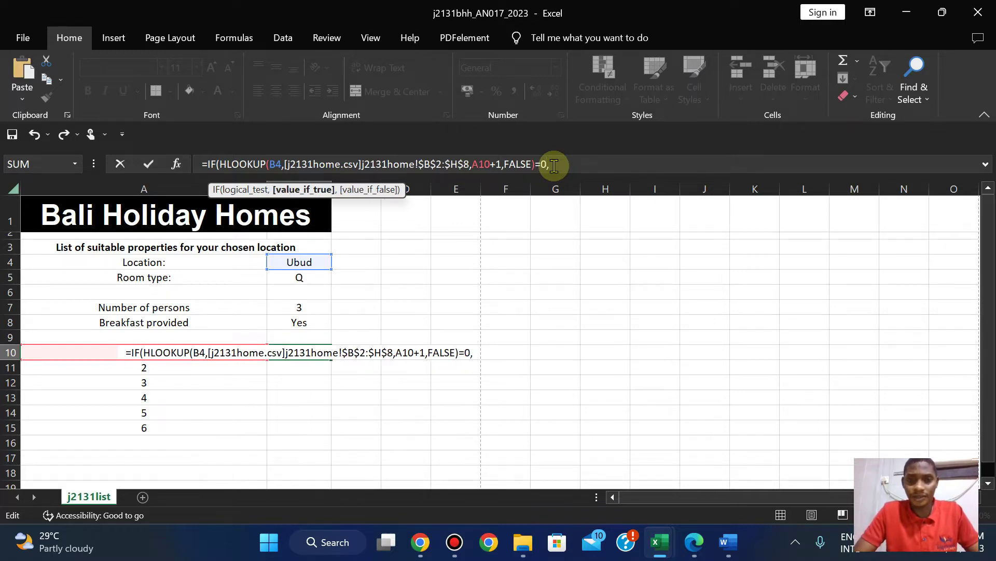
pyautogui.write('"":')
pyautogui.press('BackSpace')
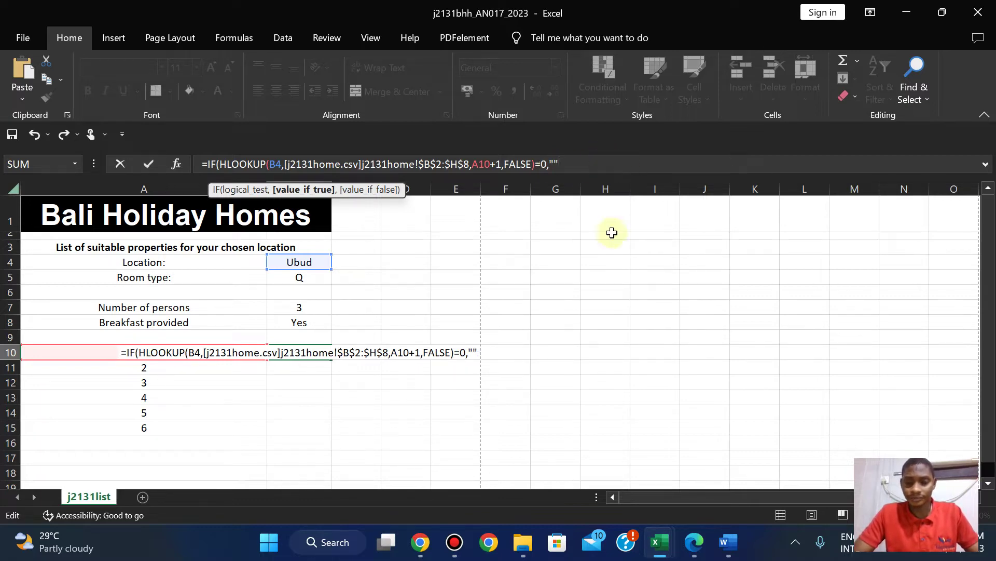
pyautogui.click(696, 541)
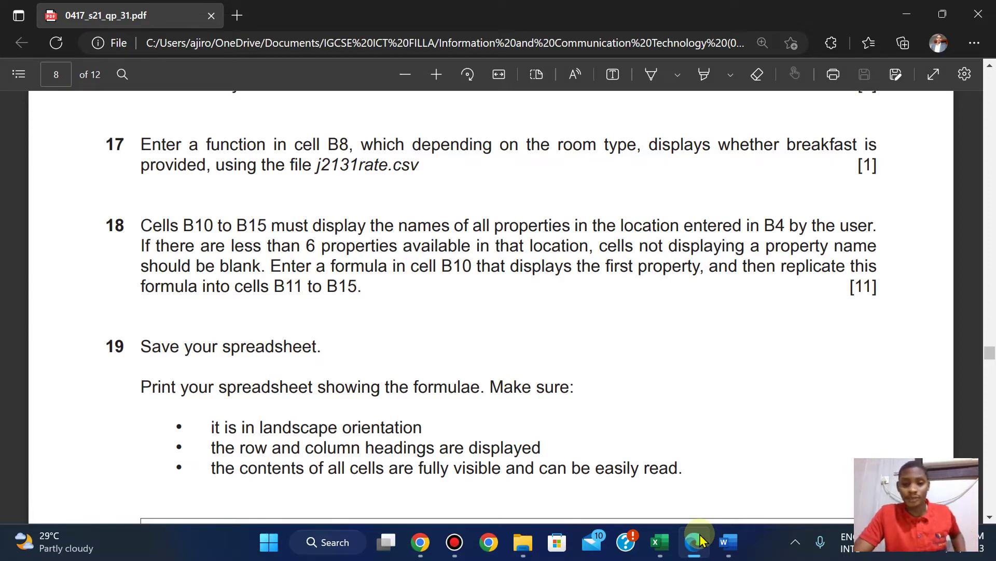
pyautogui.click(700, 540)
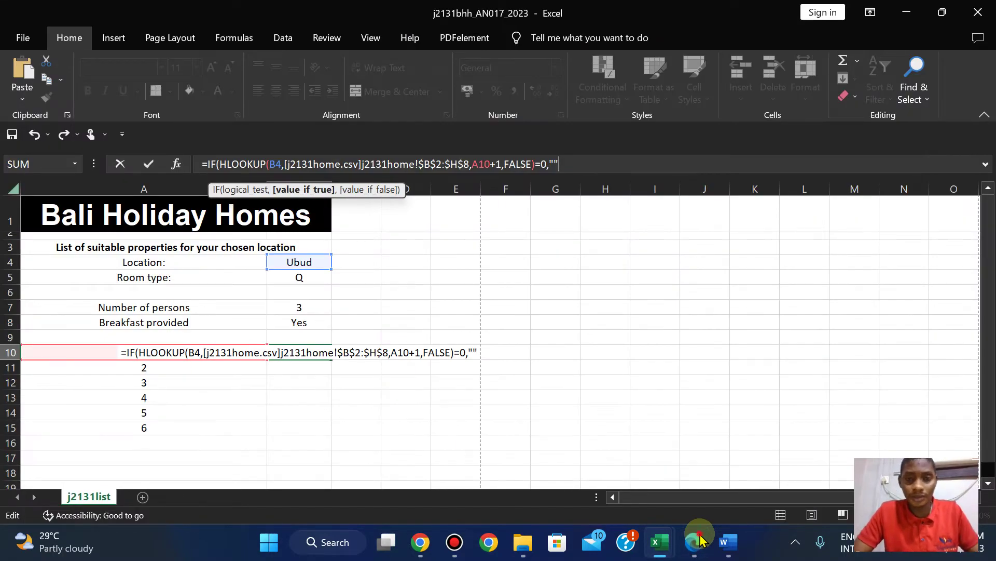
pyautogui.click(701, 540)
pyautogui.click(700, 541)
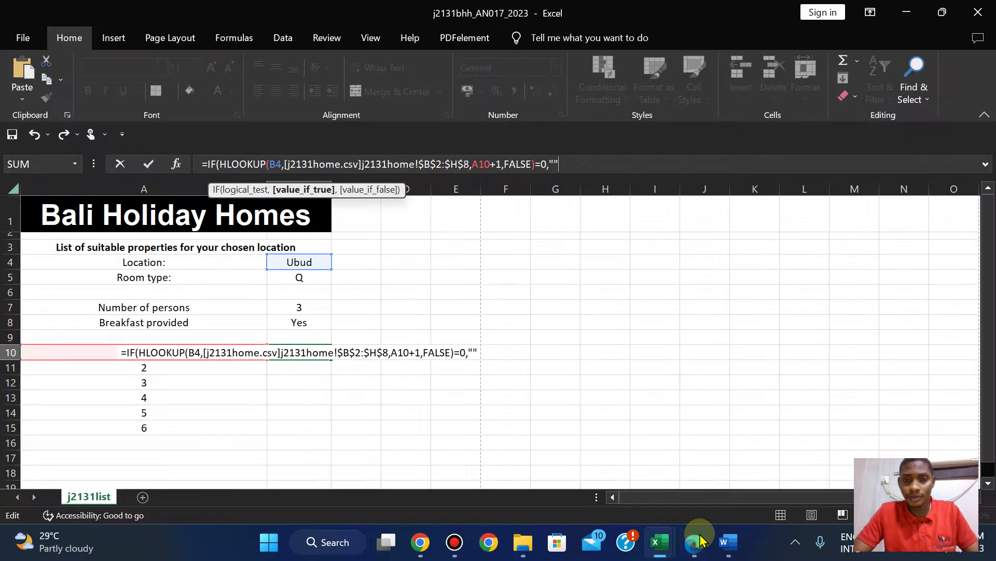
# Begin a second HLOOKUP as the value-if-false, using B4 as lookup value.
pyautogui.write(',')
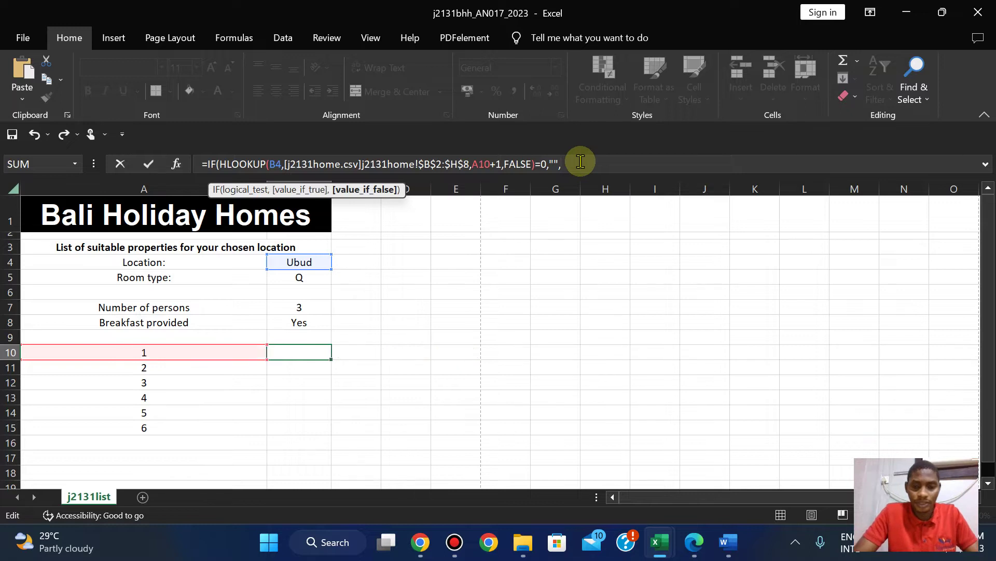
pyautogui.write('HLOO')
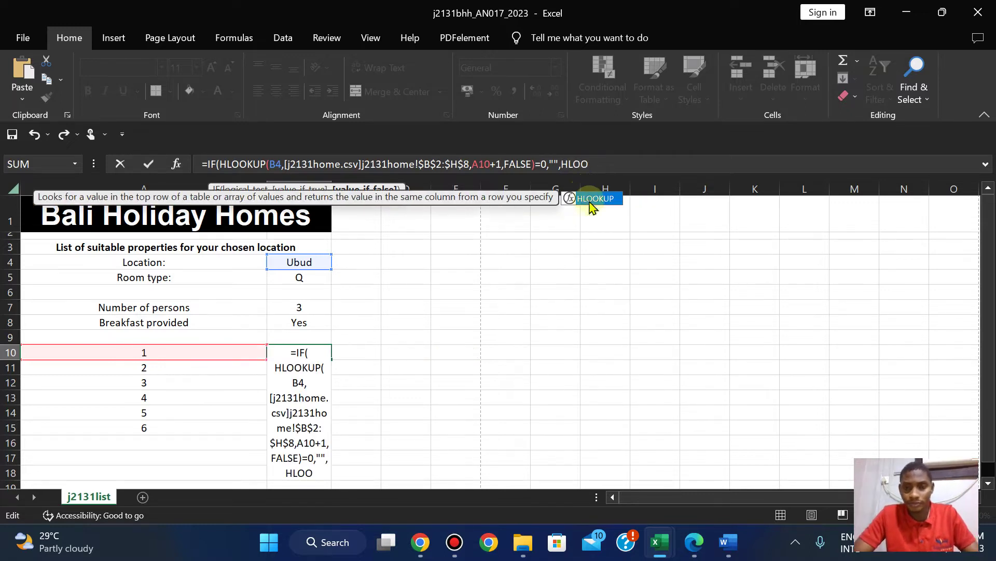
pyautogui.click(592, 201)
pyautogui.click(592, 201)
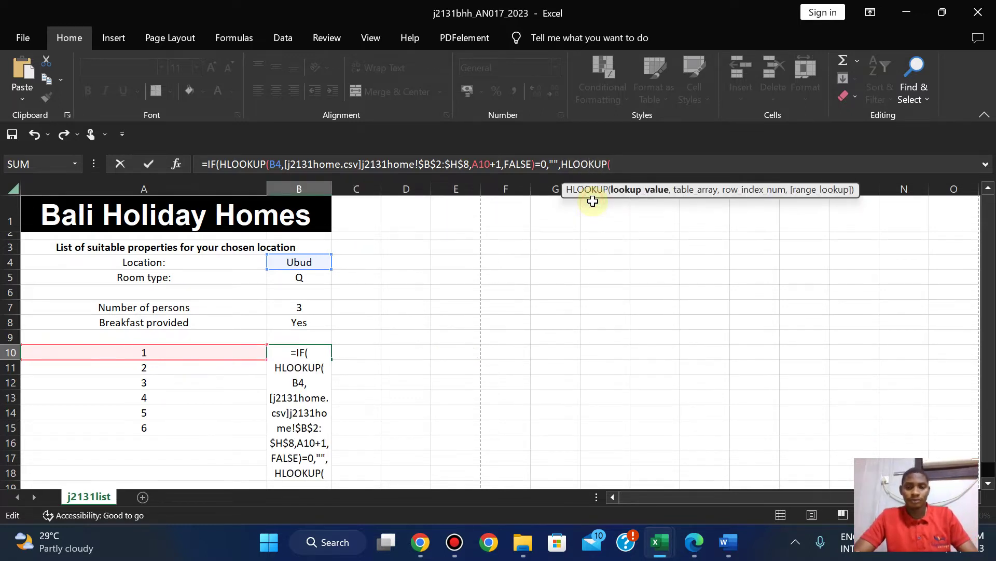
pyautogui.click(309, 265)
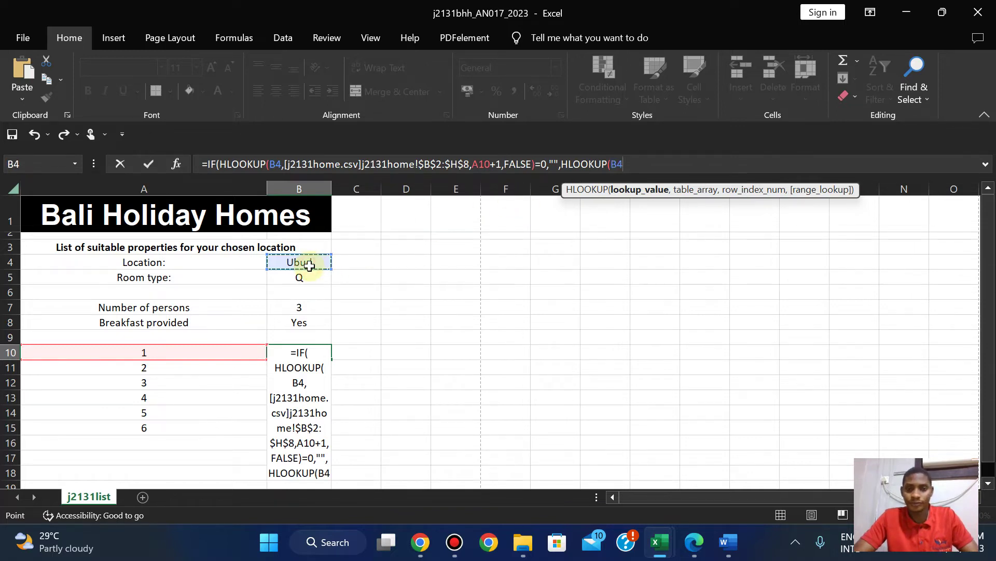
pyautogui.write(',')
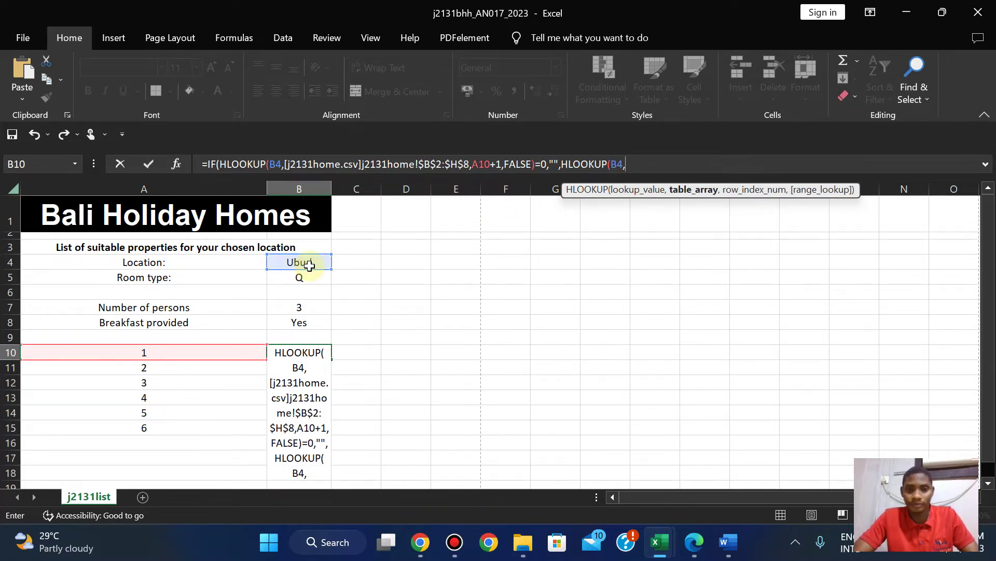
# Finish the second HLOOKUP with j2131home B2:H8, row A10+1 and FALSE, so B10 shows Taman Villas.
pyautogui.moveTo(658, 549)
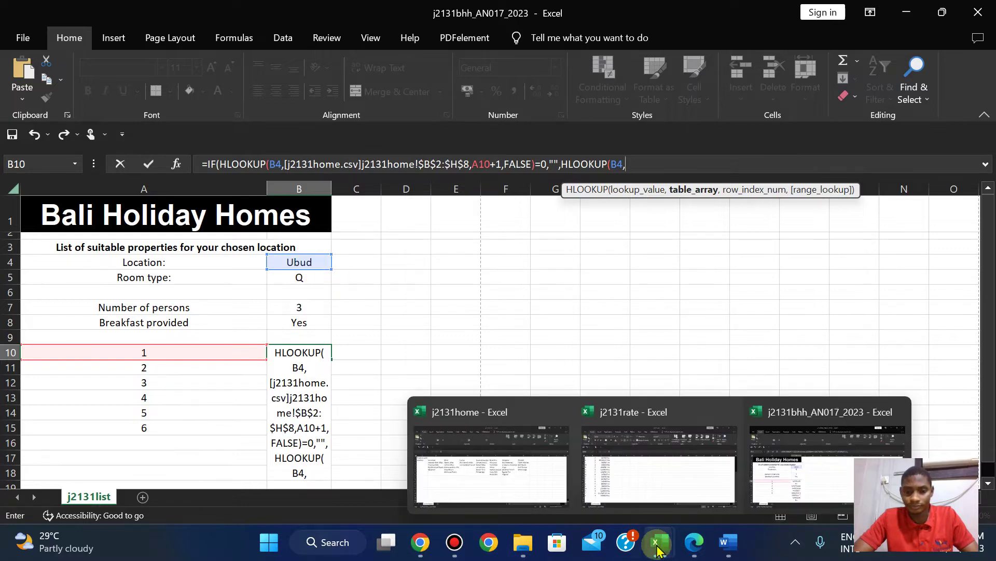
pyautogui.click(507, 493)
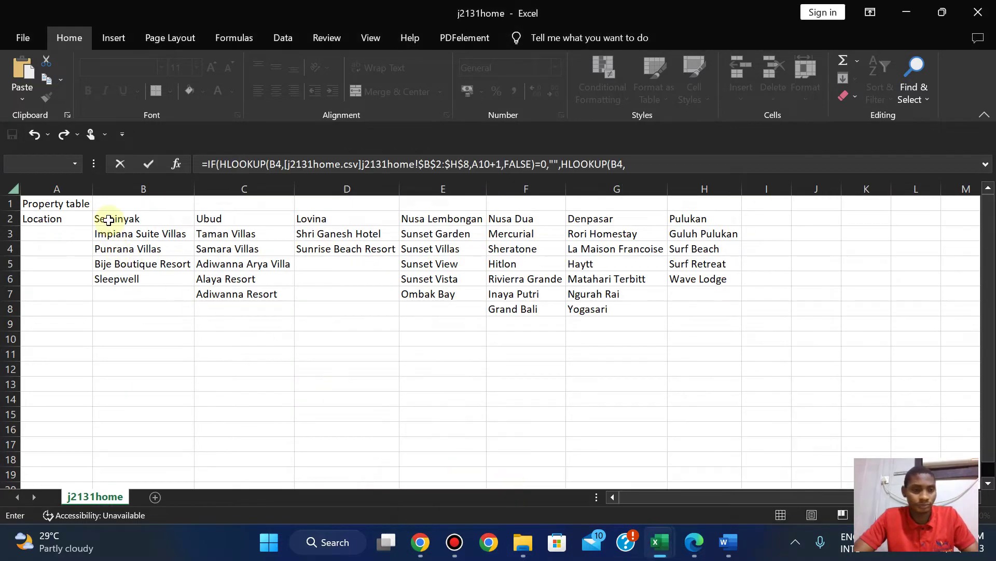
pyautogui.moveTo(109, 220); pyautogui.dragTo(689, 303)
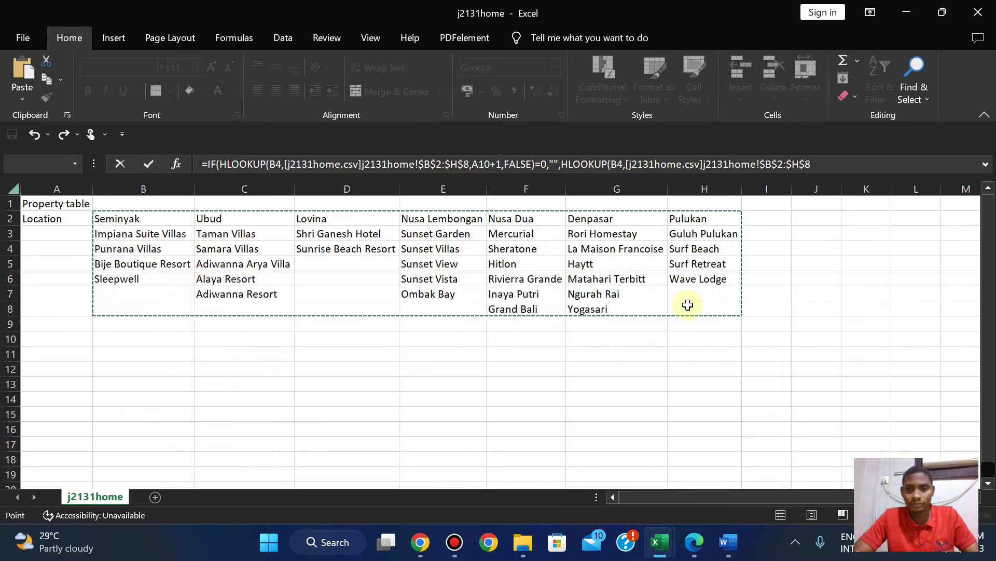
pyautogui.click(826, 163)
pyautogui.write(',')
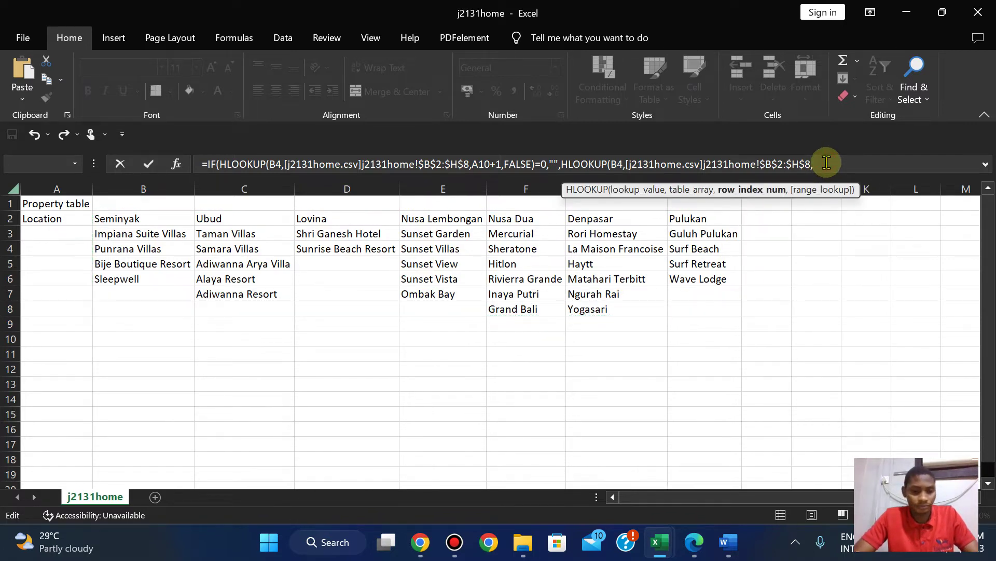
pyautogui.write('A10+1')
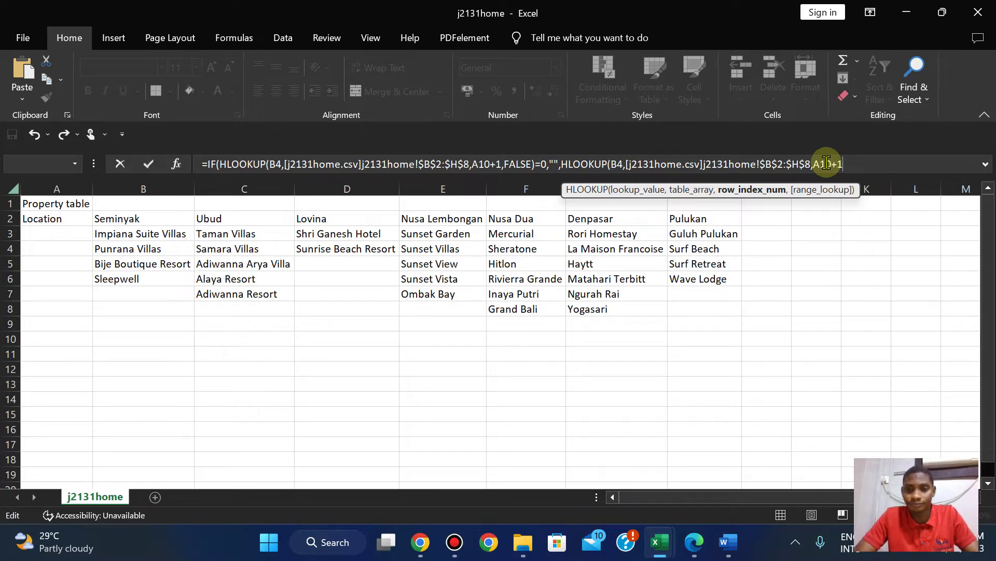
pyautogui.write(',')
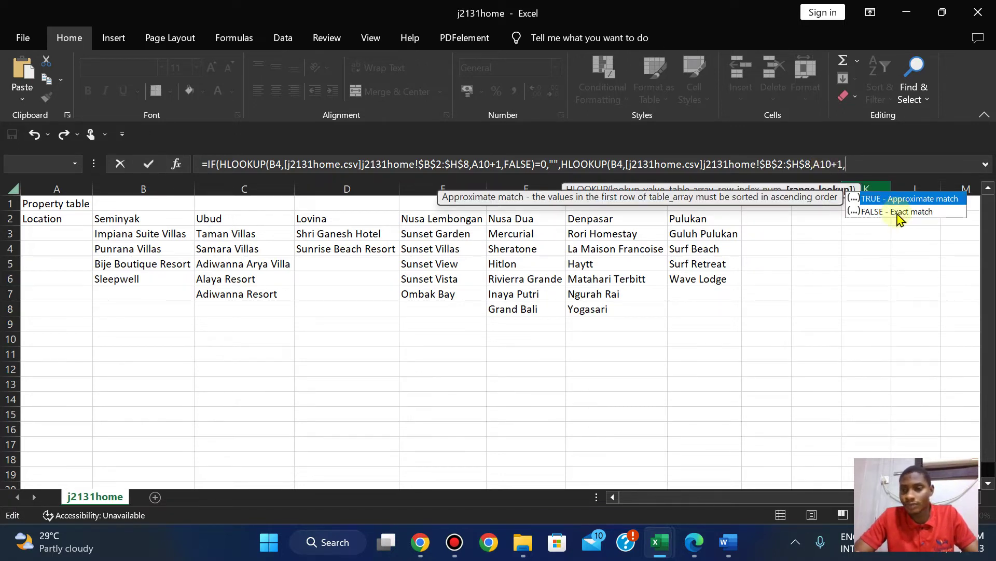
pyautogui.doubleClick(897, 212)
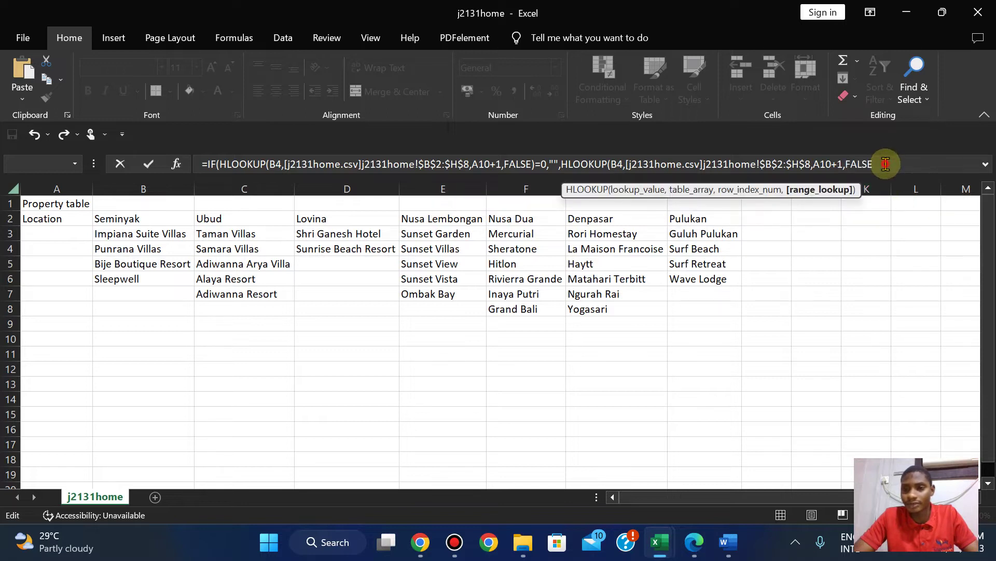
pyautogui.write(')')
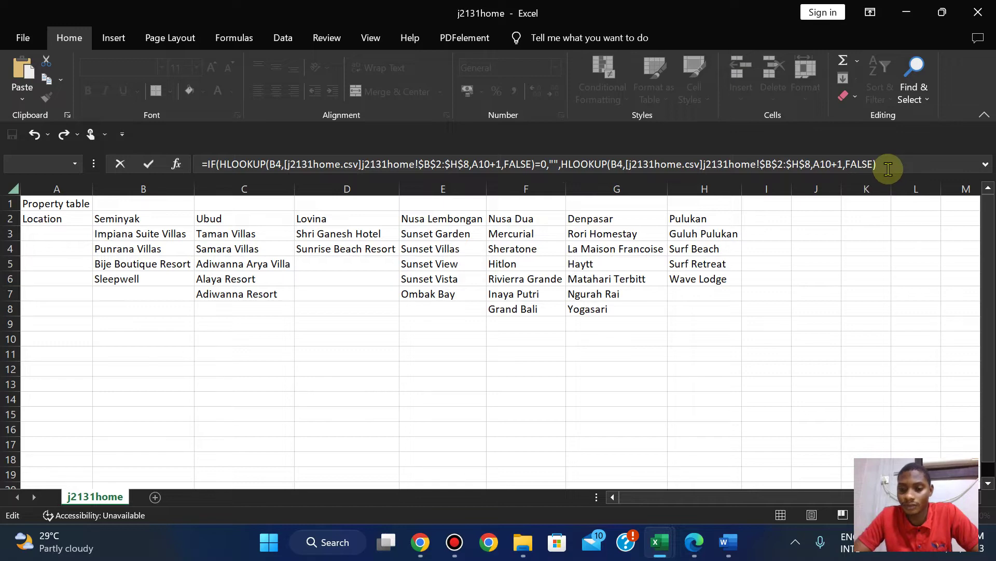
pyautogui.press('Return')
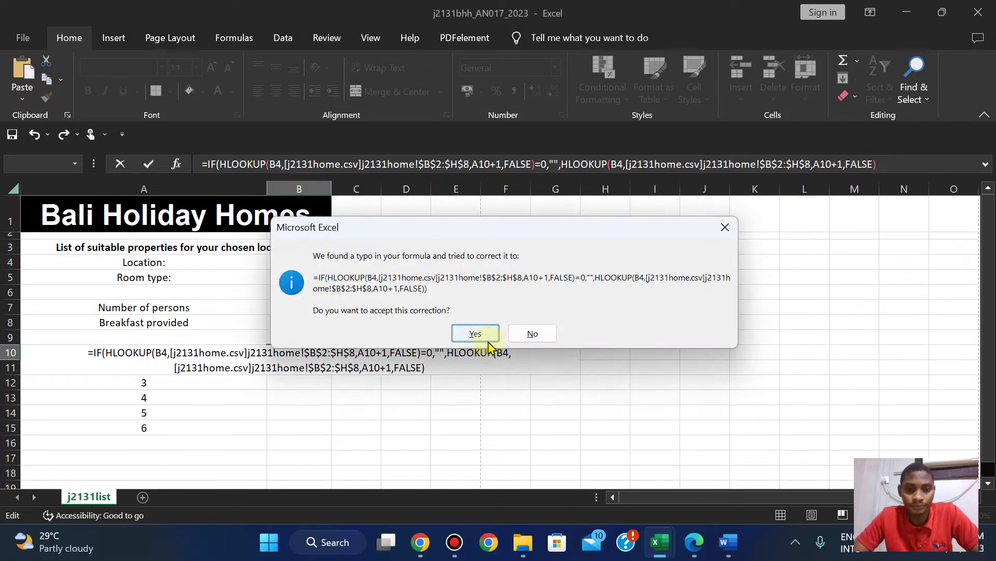
pyautogui.click(475, 334)
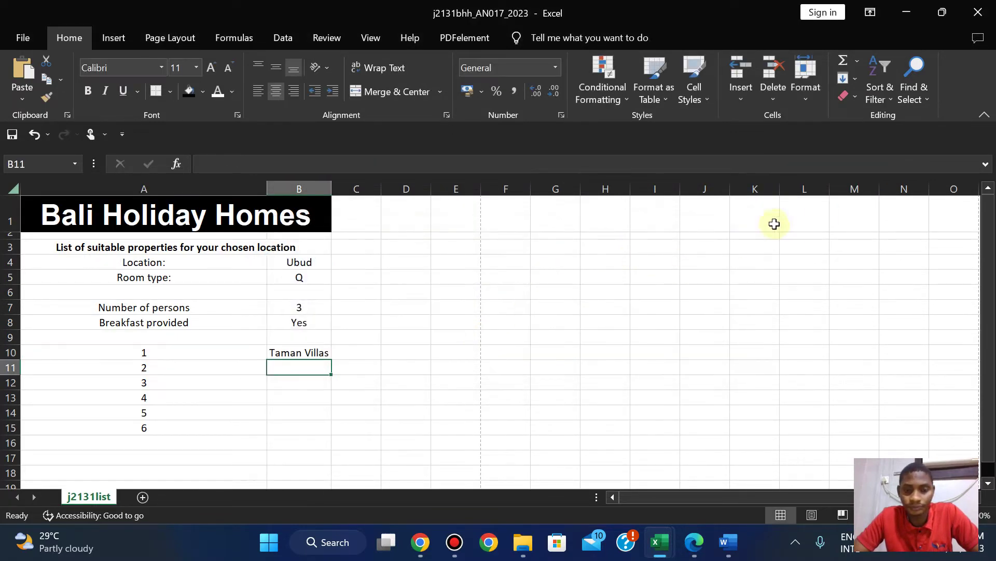
# Review B10's formula against the values in A11 and B4.
pyautogui.click(276, 351)
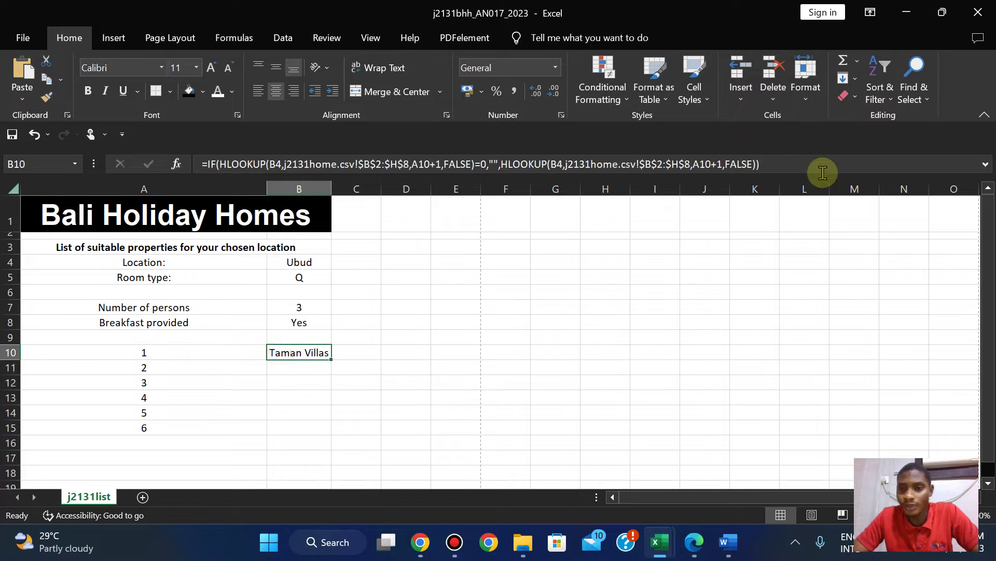
pyautogui.click(769, 163)
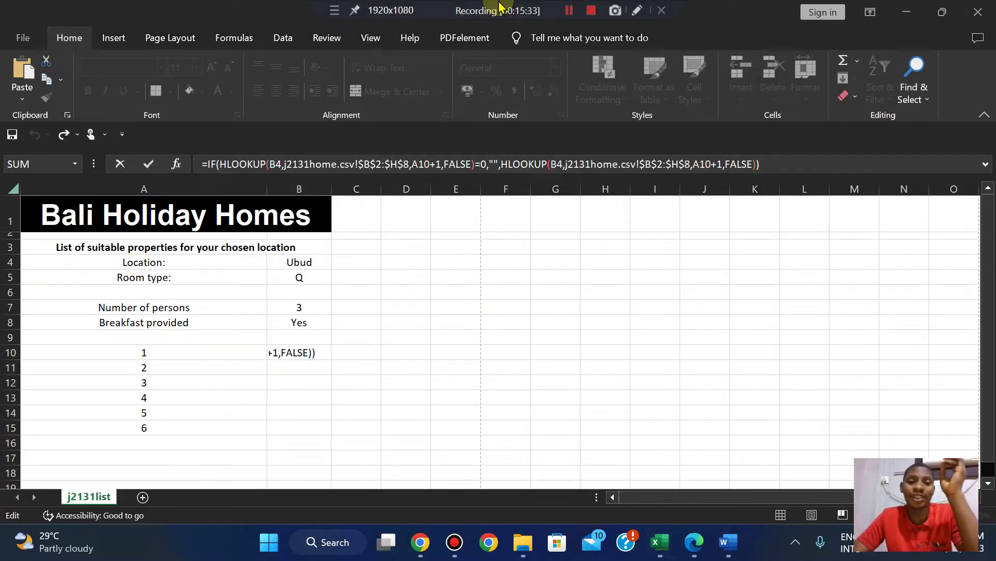
pyautogui.click(265, 375)
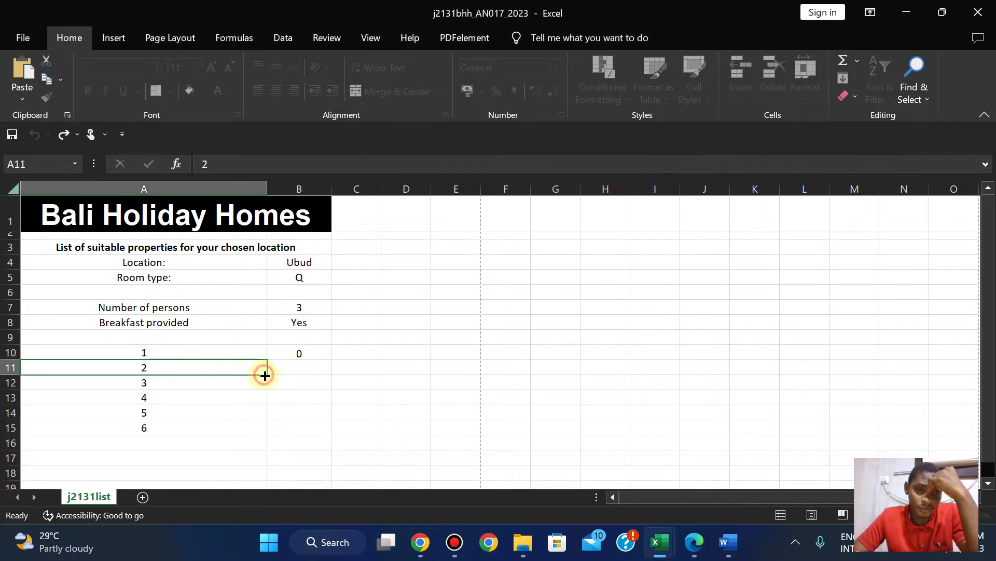
pyautogui.click(300, 353)
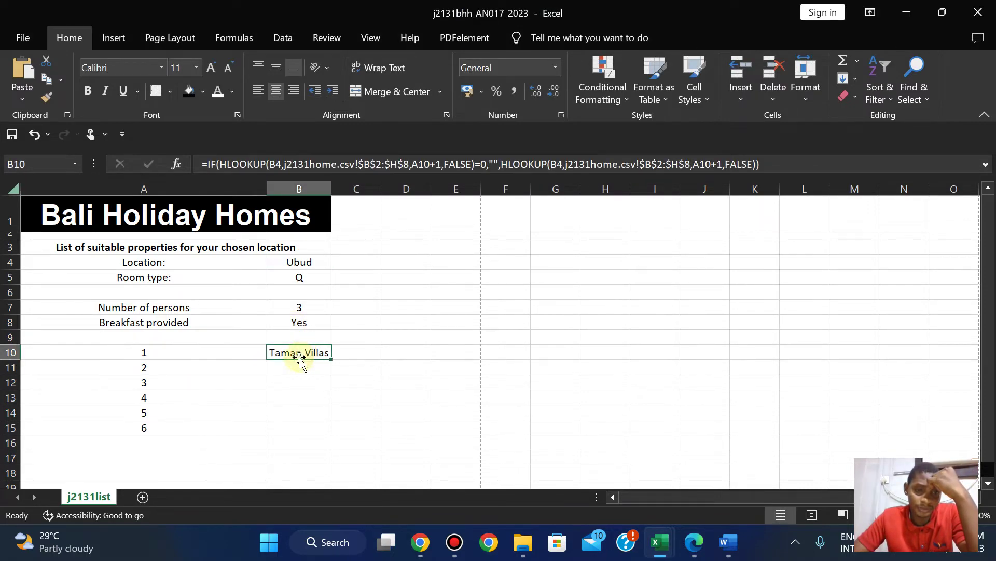
pyautogui.click(165, 370)
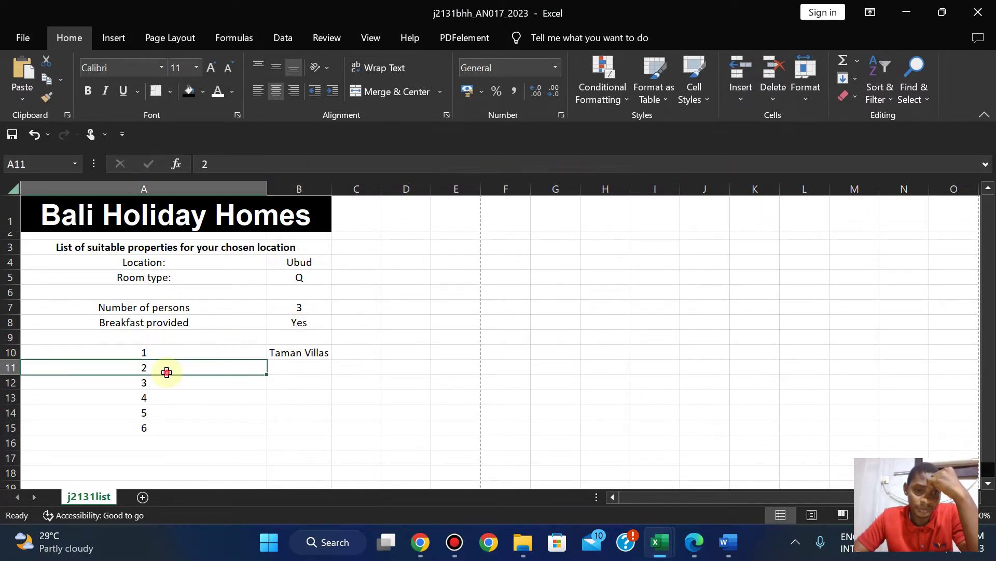
pyautogui.click(288, 353)
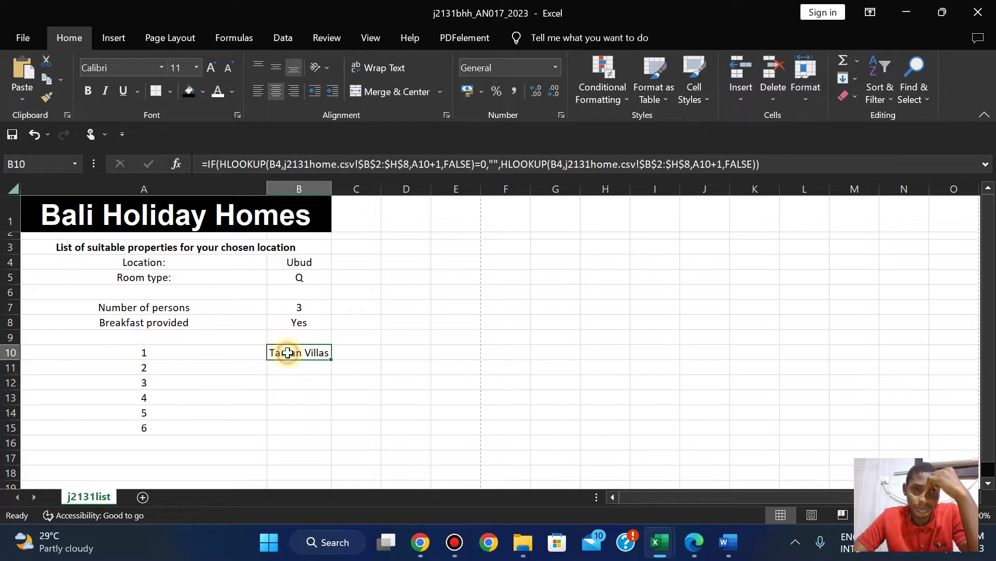
pyautogui.click(309, 267)
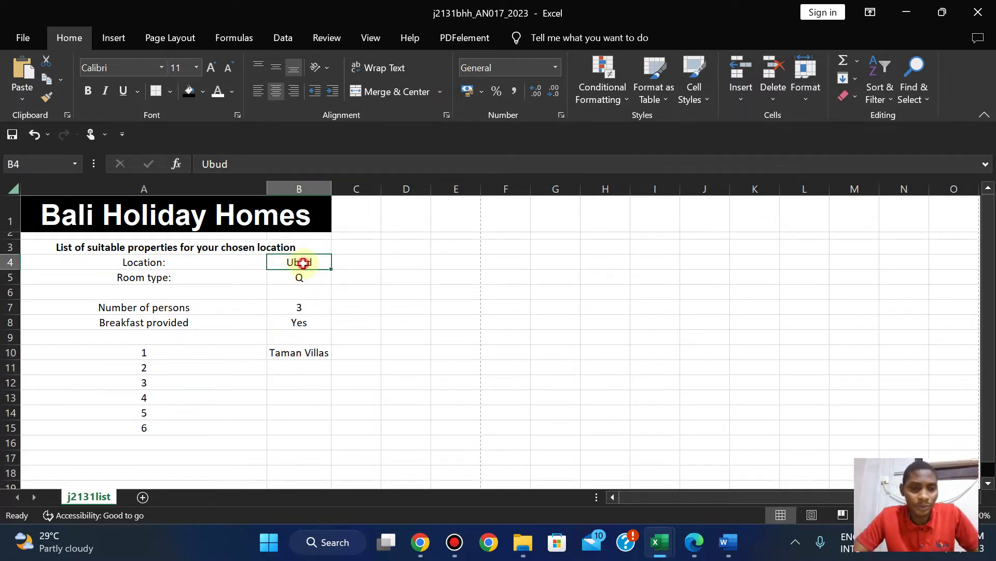
# Trial-copy B10 into B11, clear the resulting #N/A, and reopen B10's formula.
pyautogui.click(297, 351)
pyautogui.moveTo(328, 358); pyautogui.dragTo(330, 376)
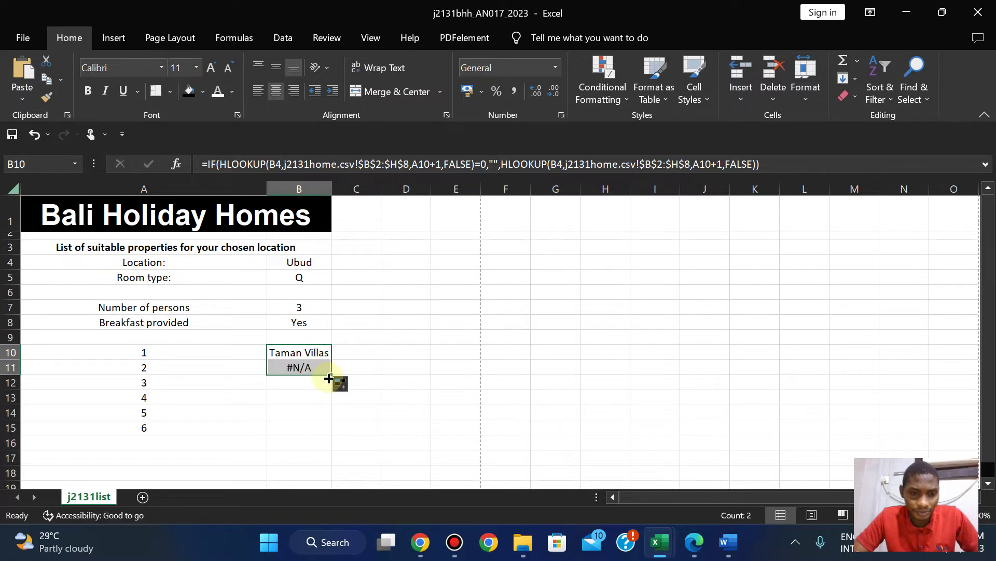
pyautogui.click(294, 367)
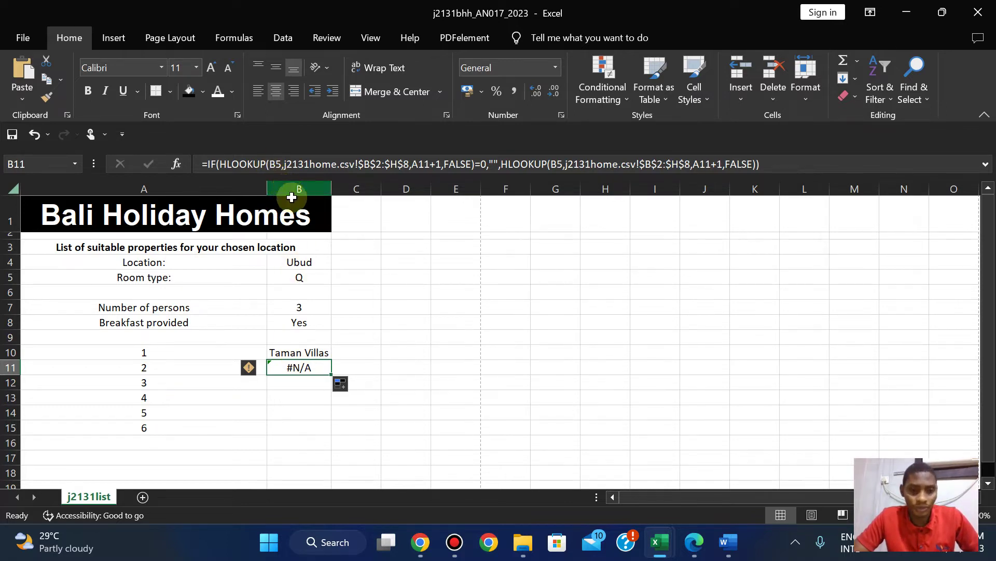
pyautogui.press('Delete')
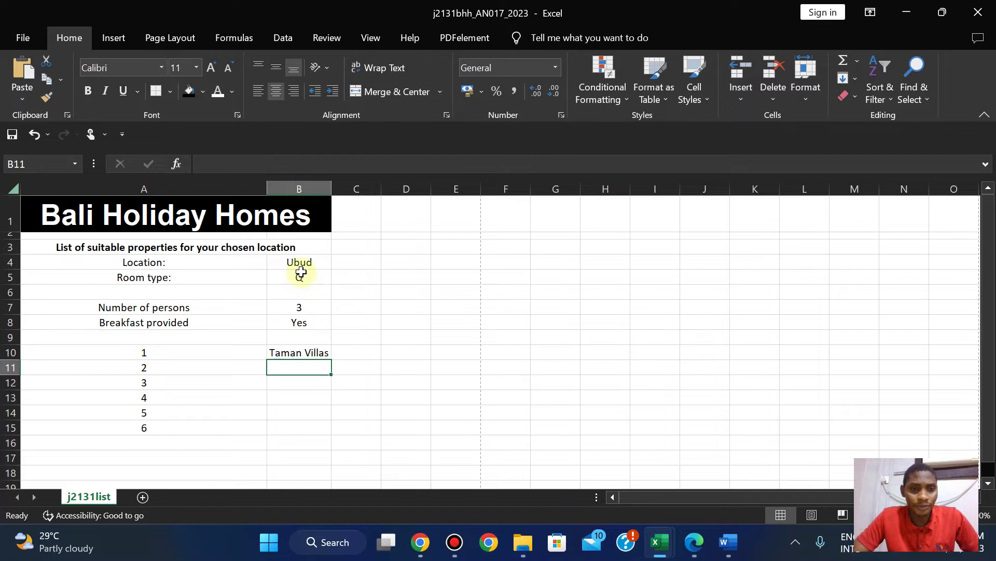
pyautogui.click(309, 353)
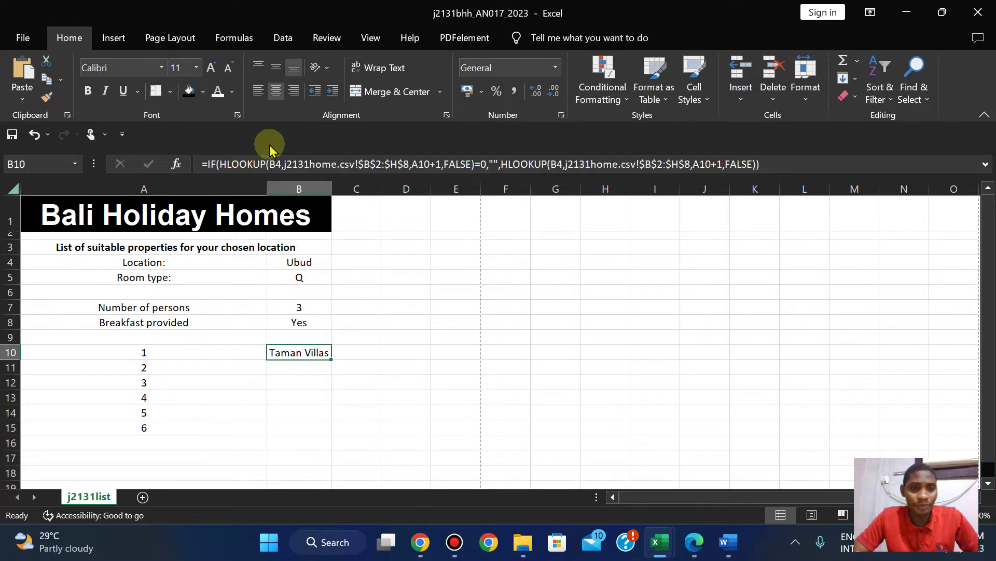
pyautogui.click(275, 160)
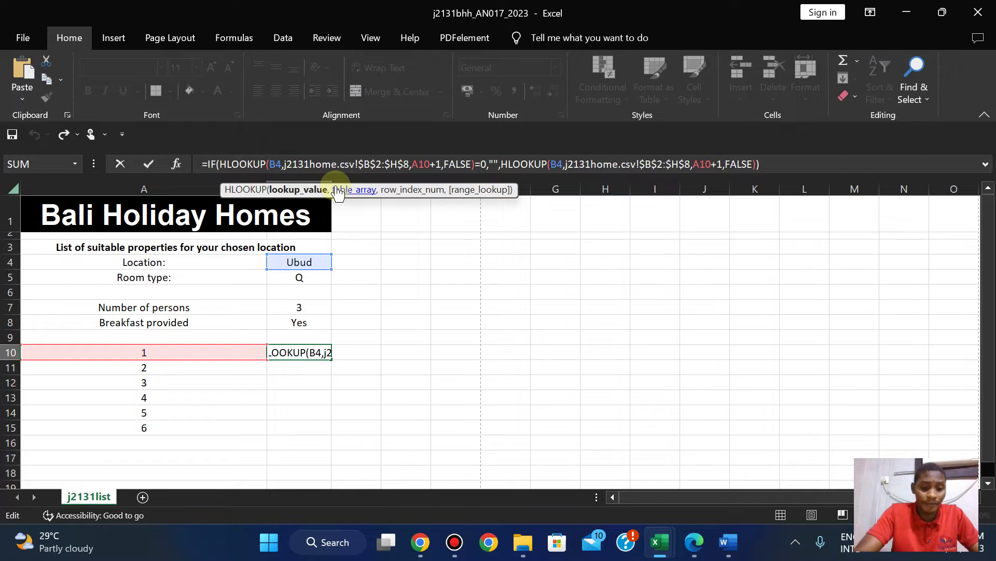
# Lock the first lookup to $B$4 and copy B10's formula down to B15.
pyautogui.write('$B$')
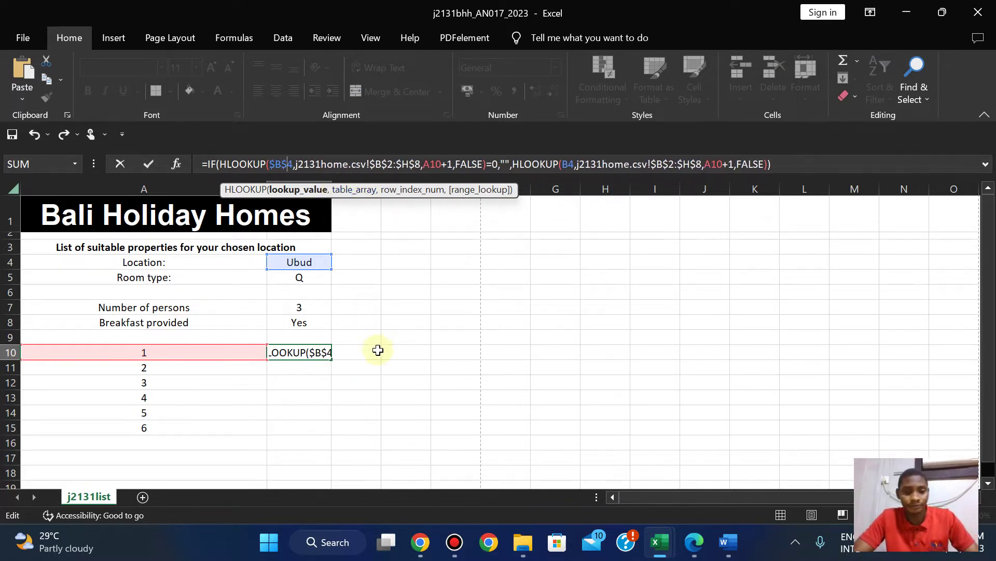
pyautogui.click(378, 351)
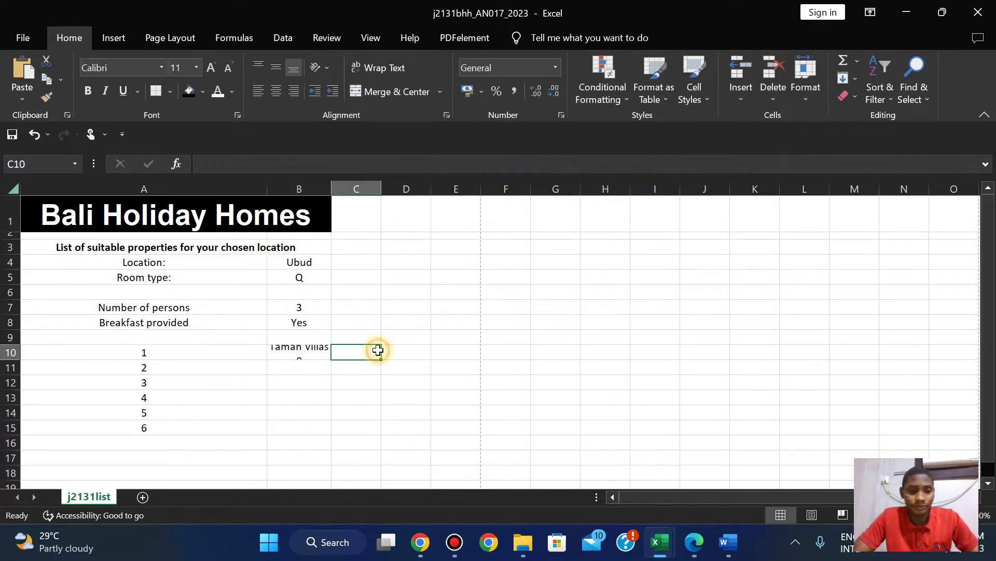
pyautogui.click(308, 351)
pyautogui.moveTo(330, 359); pyautogui.dragTo(332, 435)
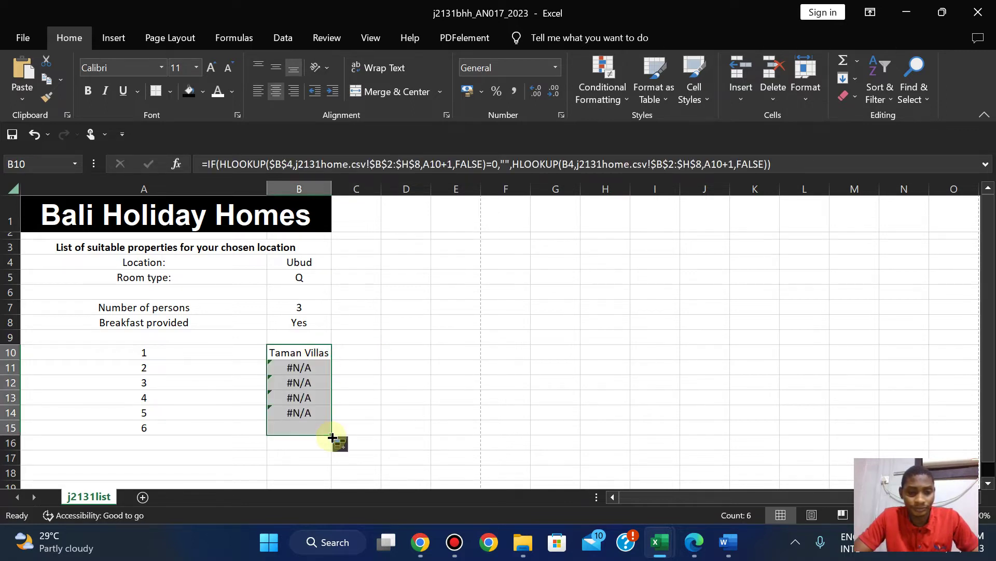
# Inspect the #N/A results in B11 and B13, then clear B11.
pyautogui.click(300, 369)
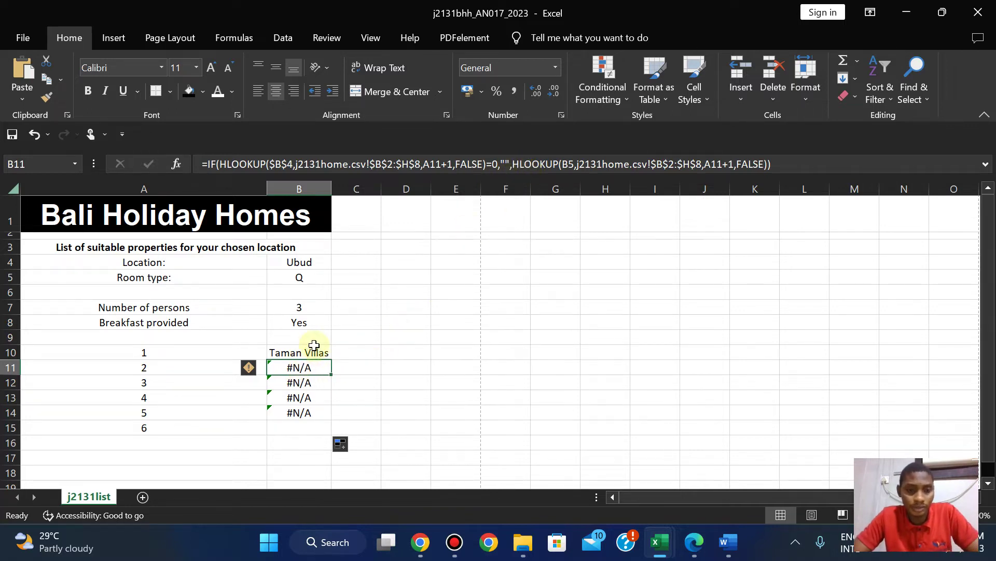
pyautogui.moveTo(659, 542)
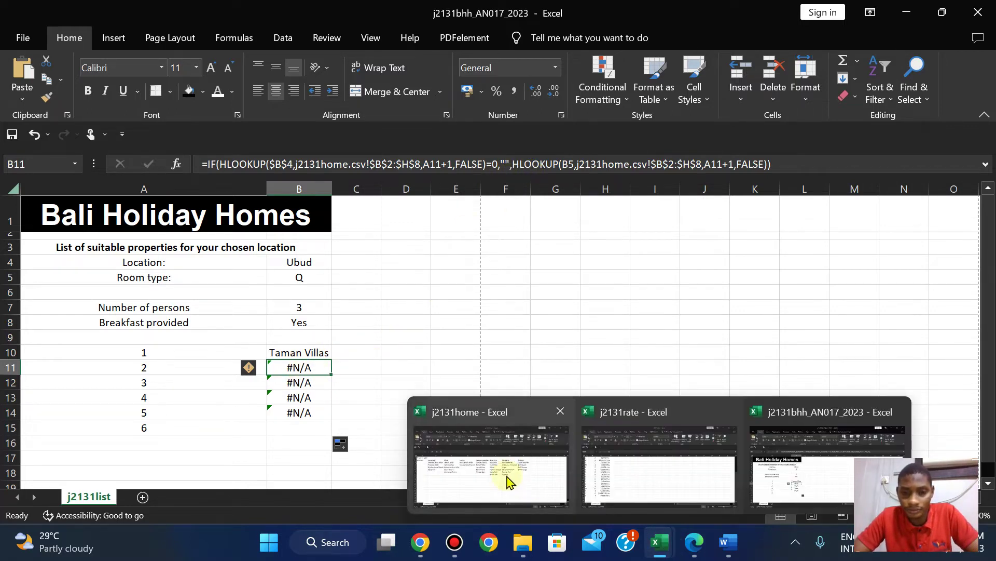
pyautogui.moveTo(508, 480)
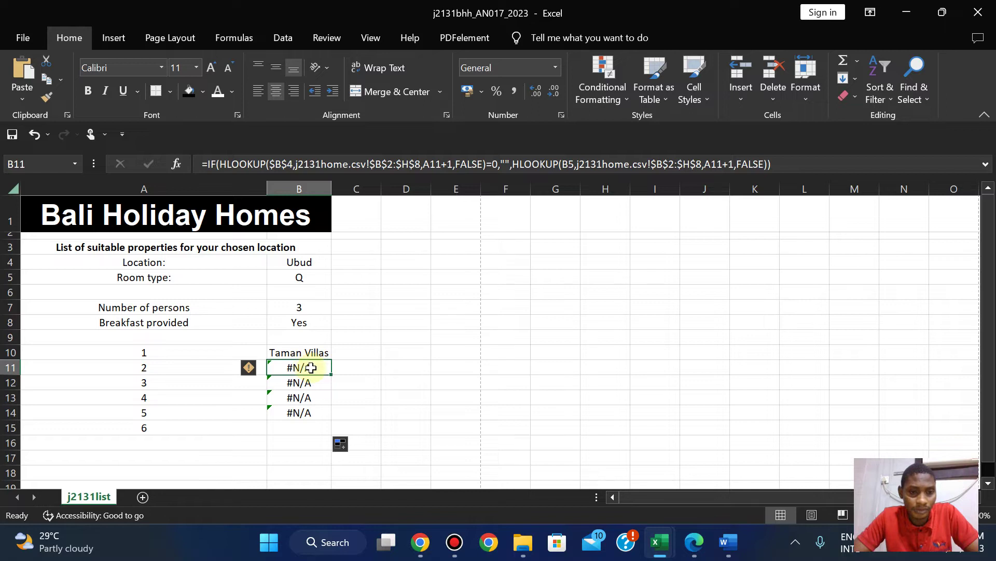
pyautogui.click(289, 396)
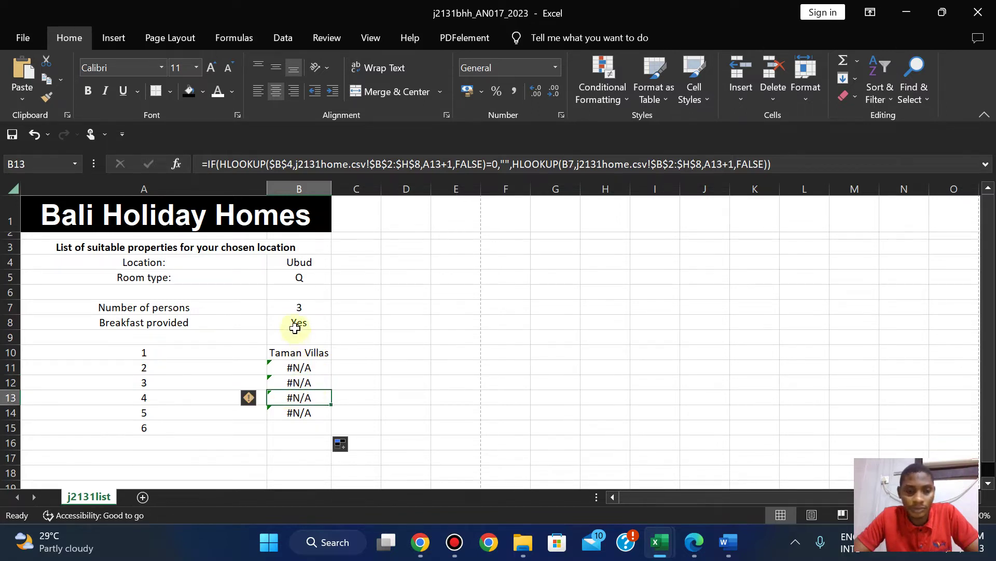
pyautogui.click(298, 368)
pyautogui.press('Delete')
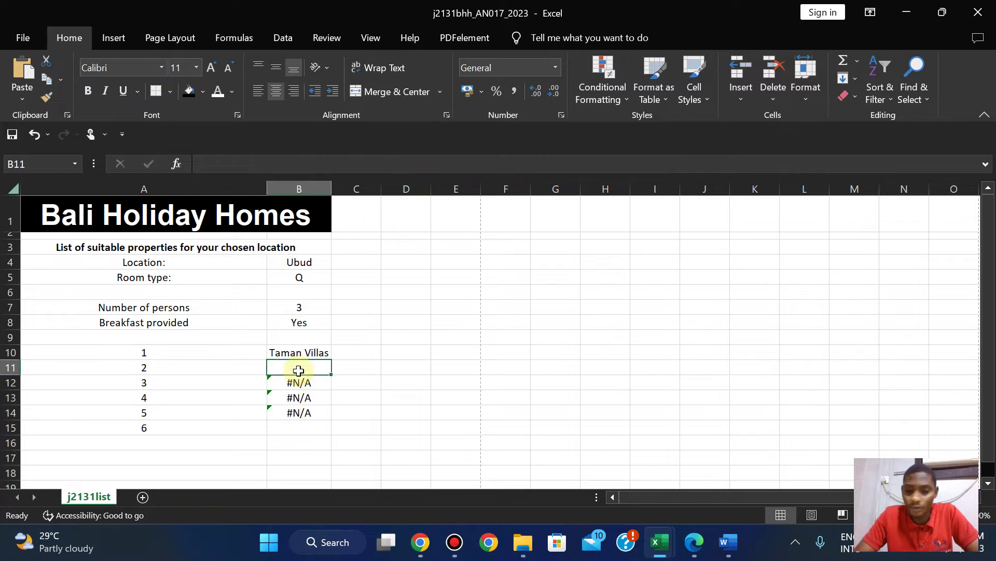
# Clear the #N/A formulas from B12, B13 and B14.
pyautogui.press('Down')
pyautogui.press('Delete')
pyautogui.press('Down')
pyautogui.press('Delete')
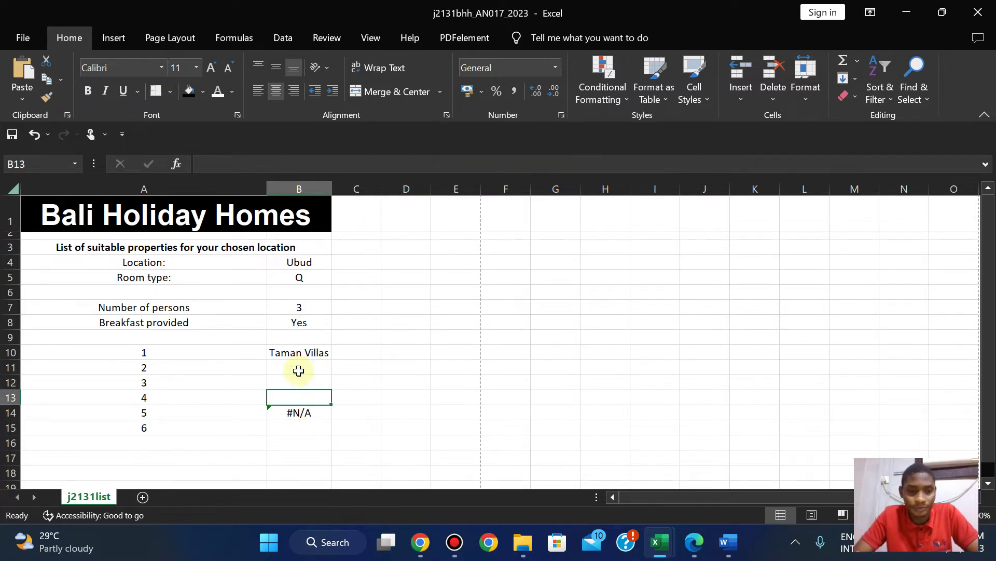
pyautogui.press('Down')
pyautogui.press('Delete')
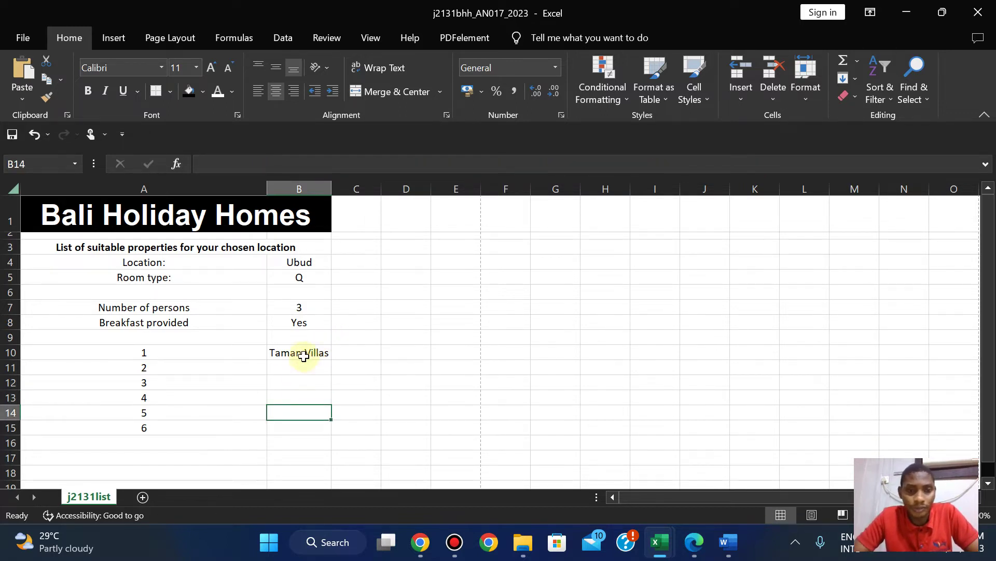
# Change B10's second HLOOKUP to use the absolute reference $B$4.
pyautogui.click(305, 353)
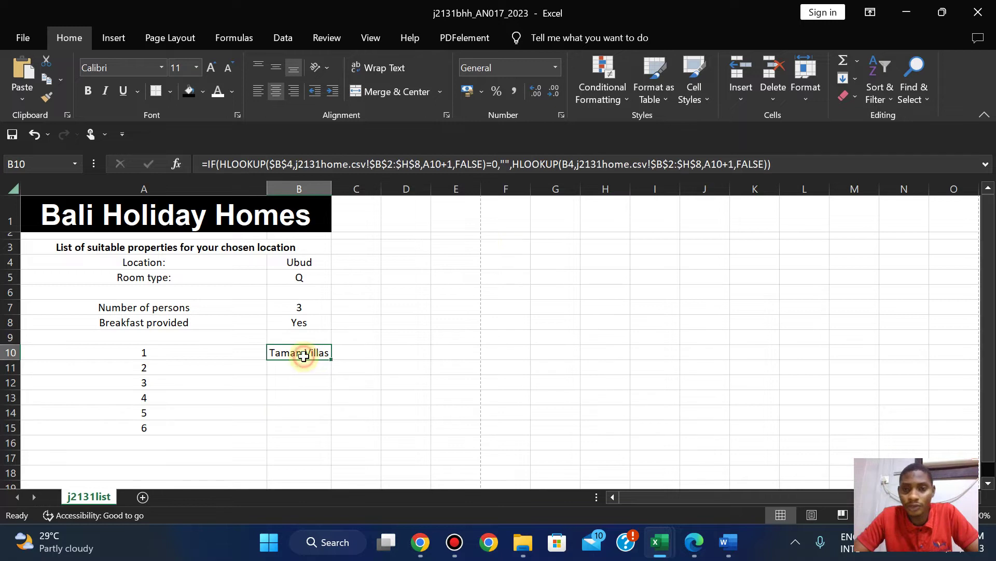
pyautogui.click(570, 165)
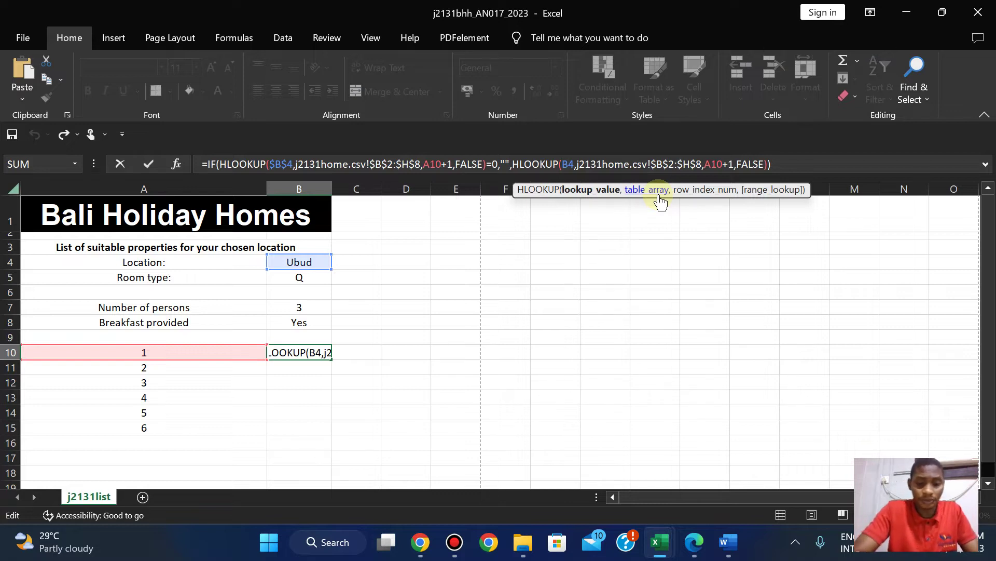
pyautogui.write('$')
pyautogui.press('Right')
pyautogui.write('$')
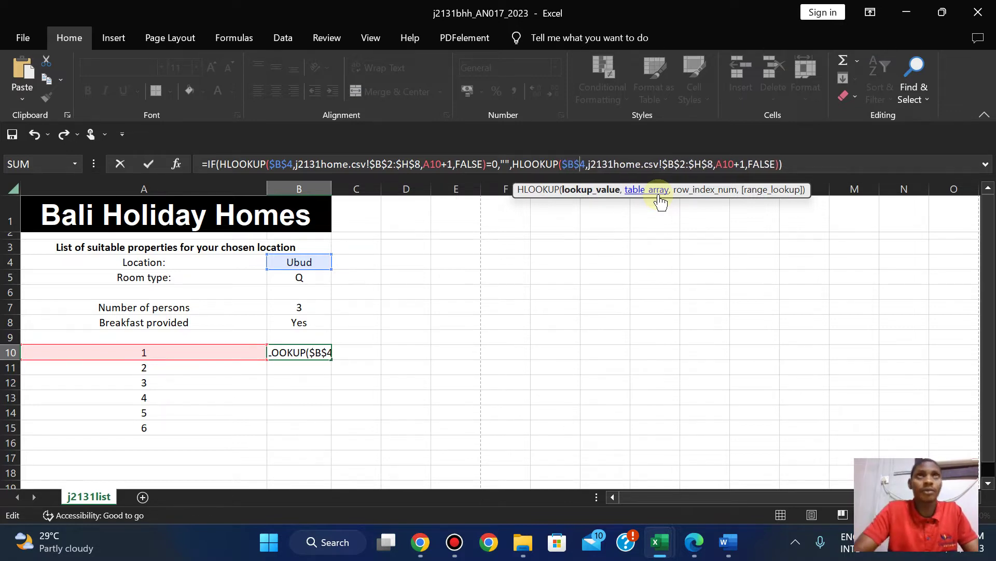
pyautogui.press('Return')
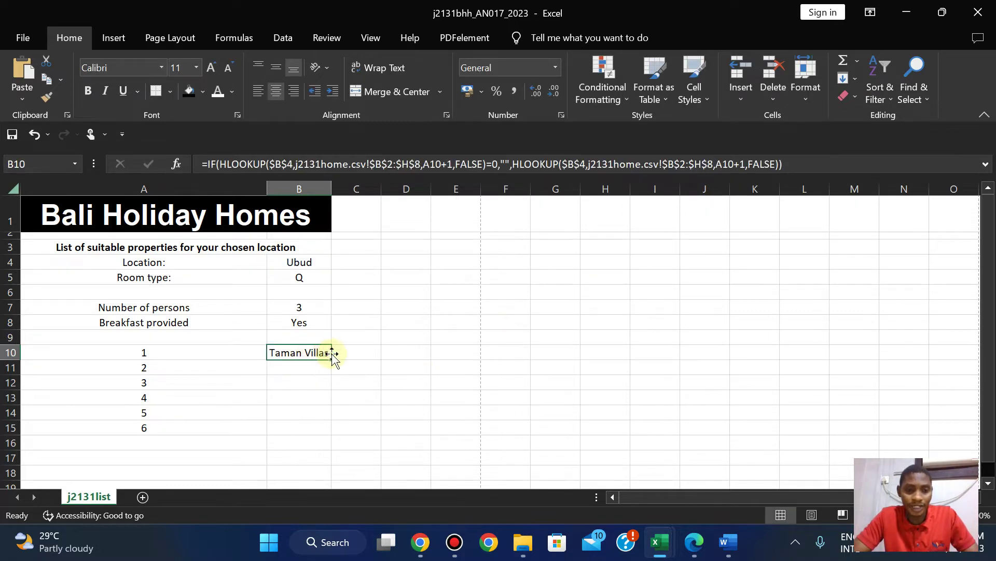
# Fill B10's formula down to B15 and widen column B to fit the property names.
pyautogui.moveTo(331, 359); pyautogui.dragTo(333, 430)
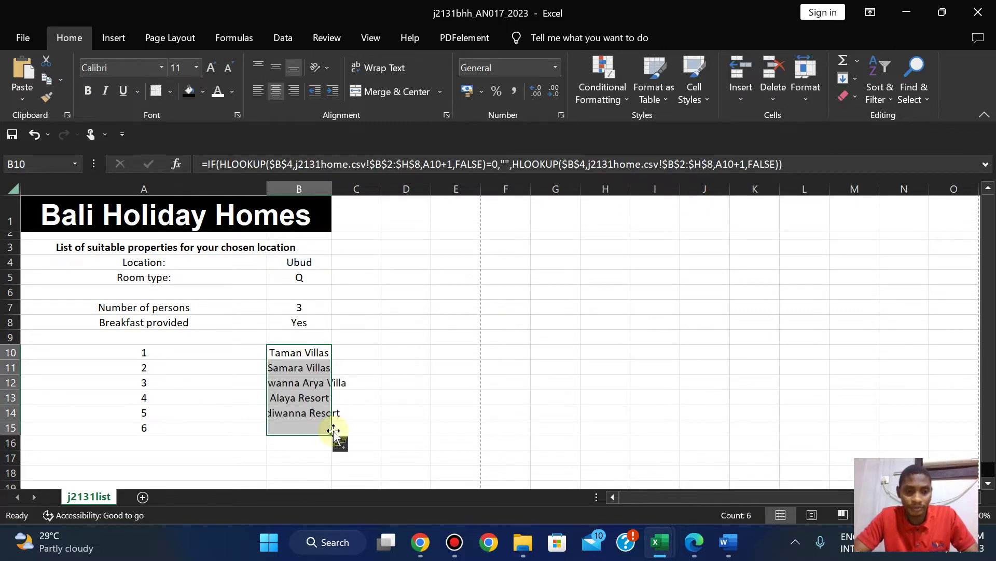
pyautogui.doubleClick(331, 188)
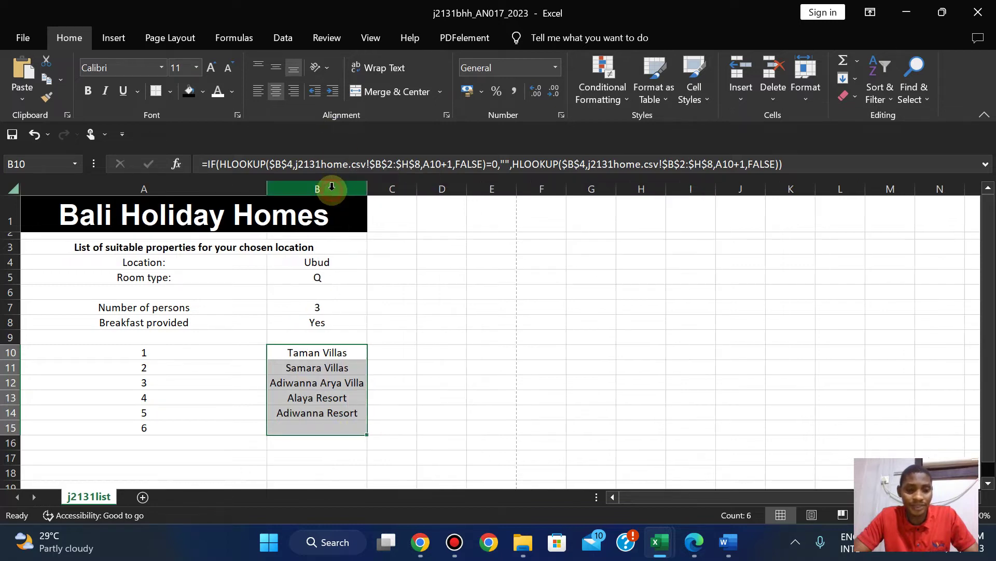
pyautogui.click(321, 354)
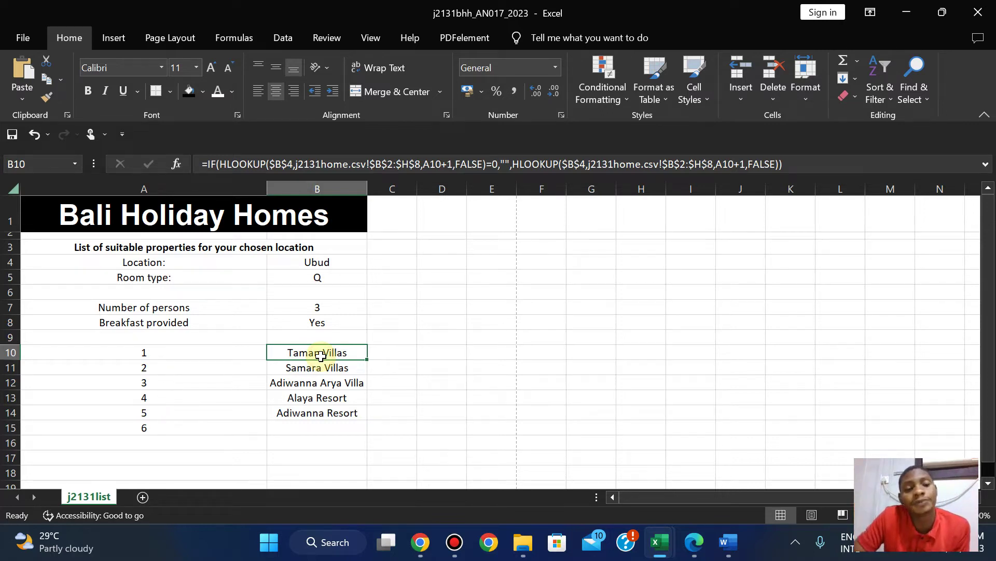
pyautogui.click(696, 544)
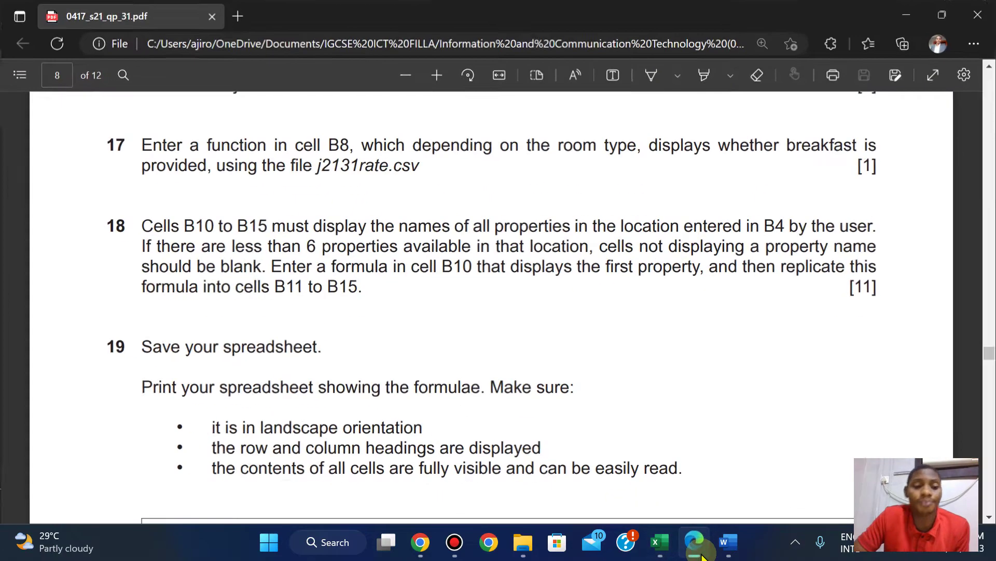
pyautogui.click(696, 544)
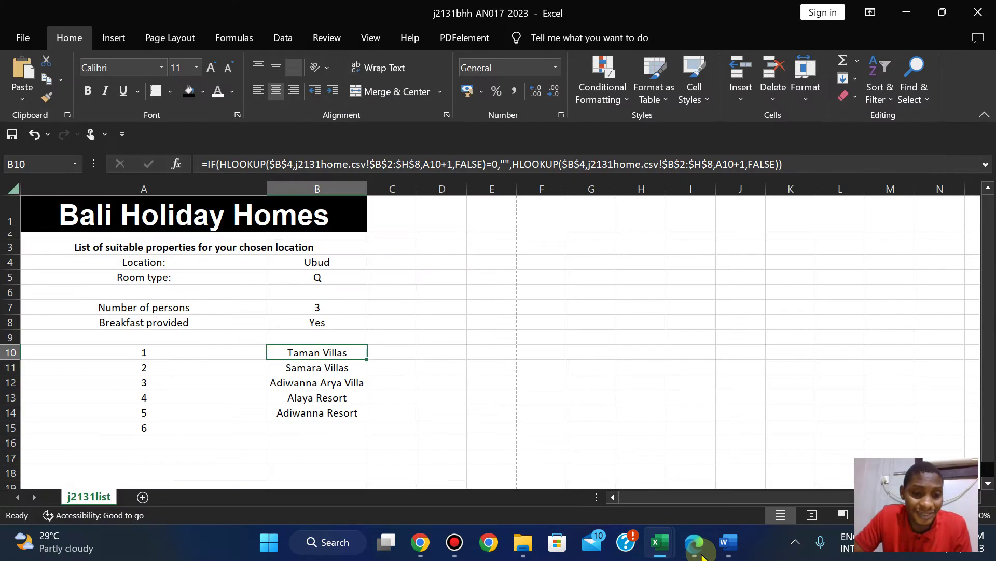
pyautogui.click(695, 544)
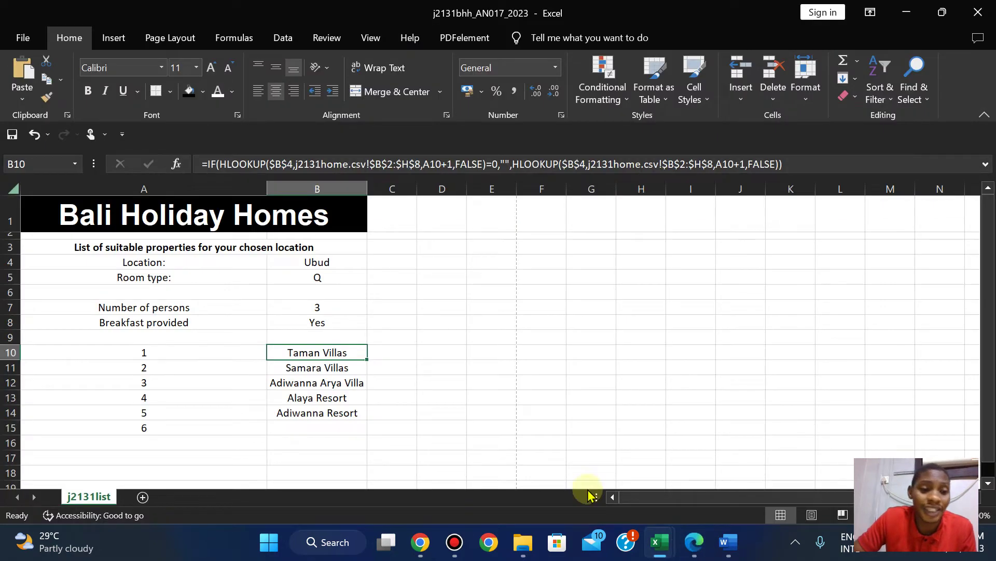
pyautogui.click(698, 550)
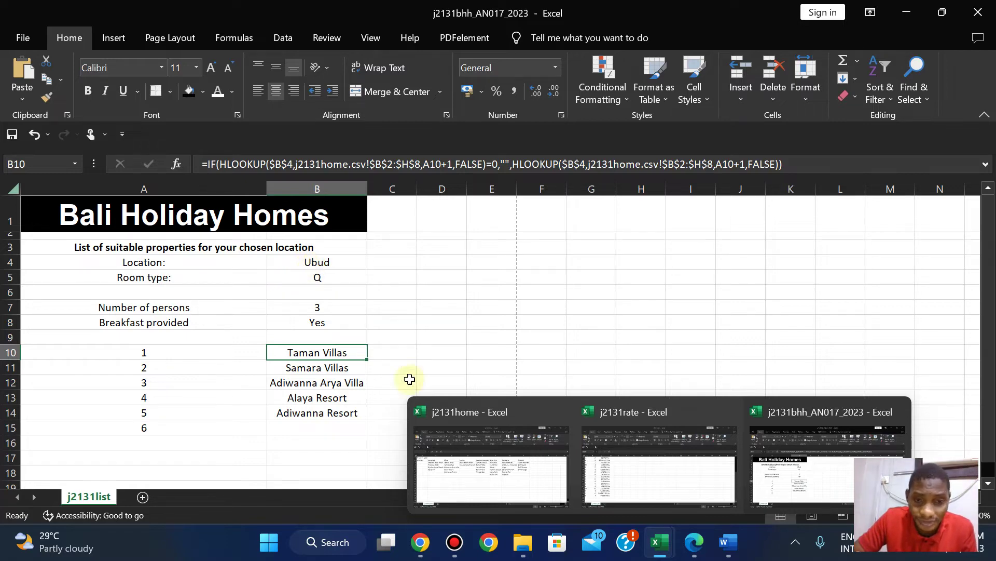
pyautogui.click(696, 551)
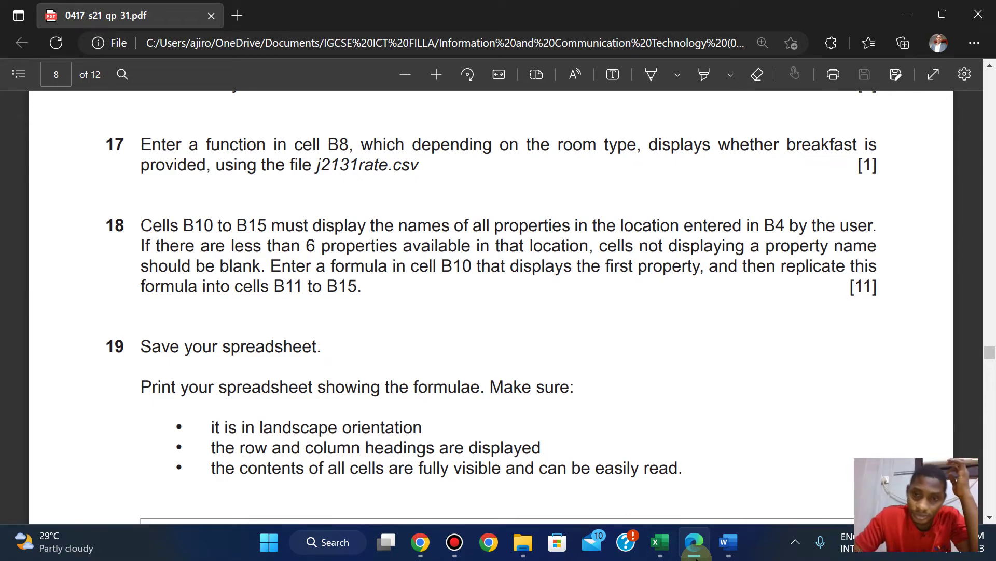
pyautogui.click(696, 550)
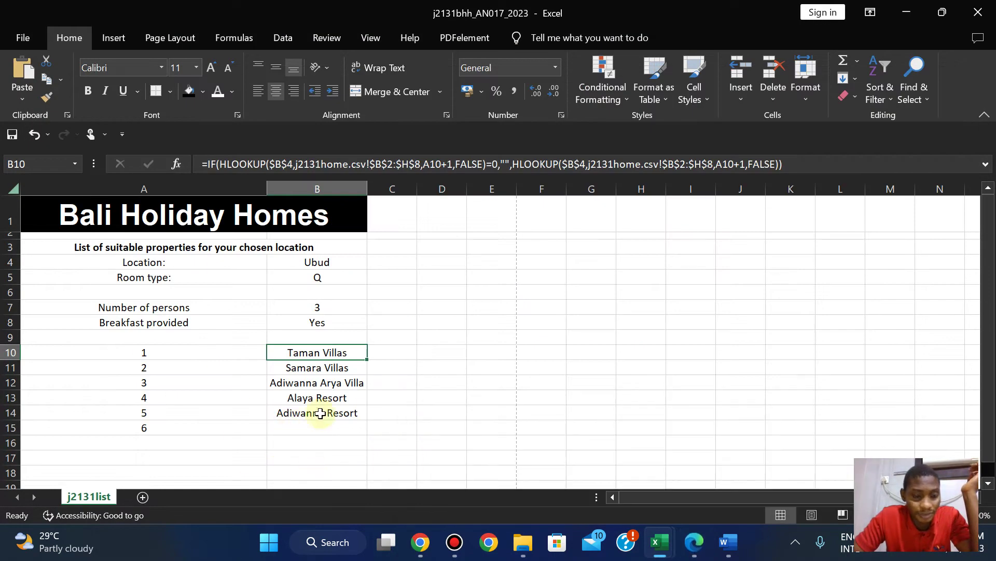
pyautogui.click(697, 553)
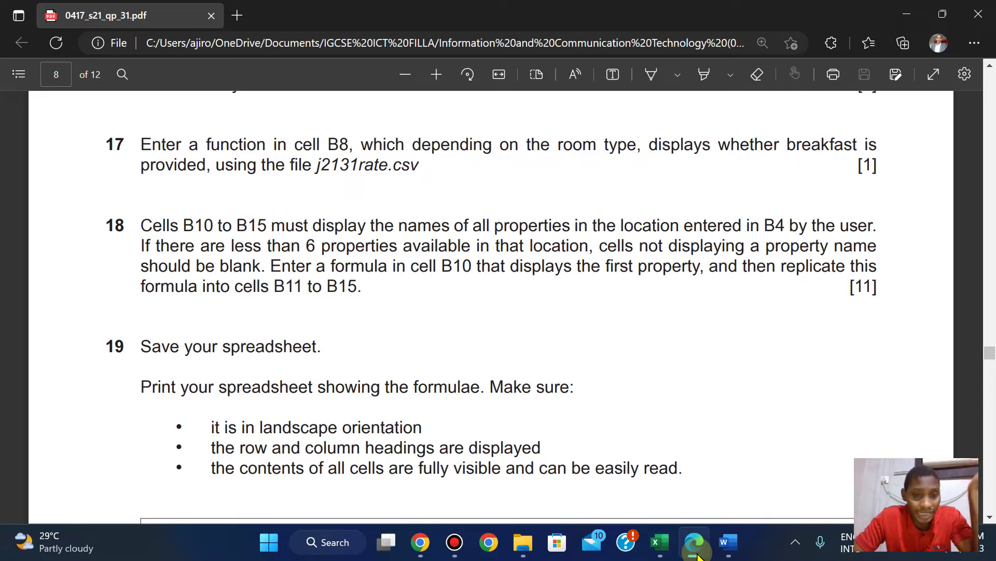
pyautogui.click(697, 553)
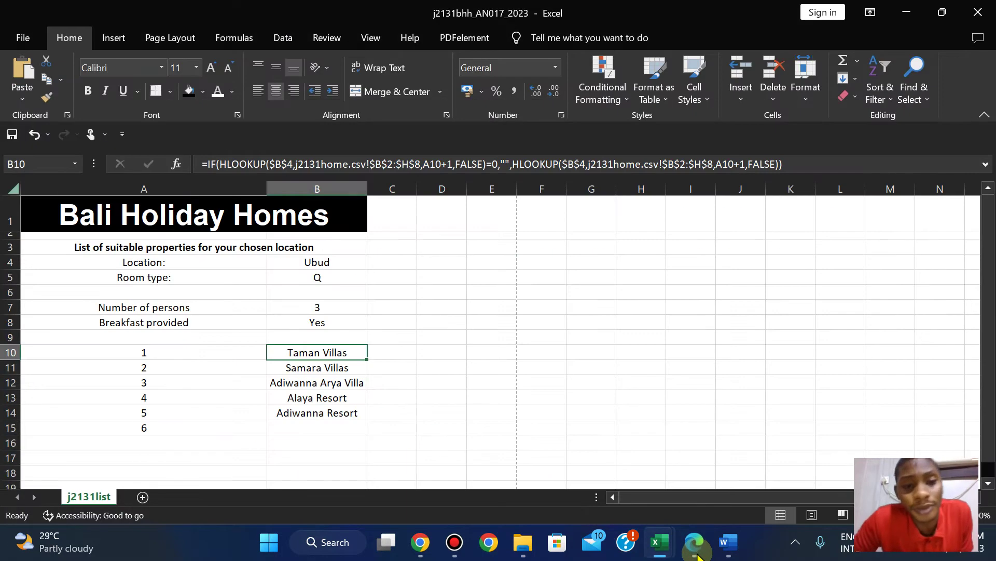
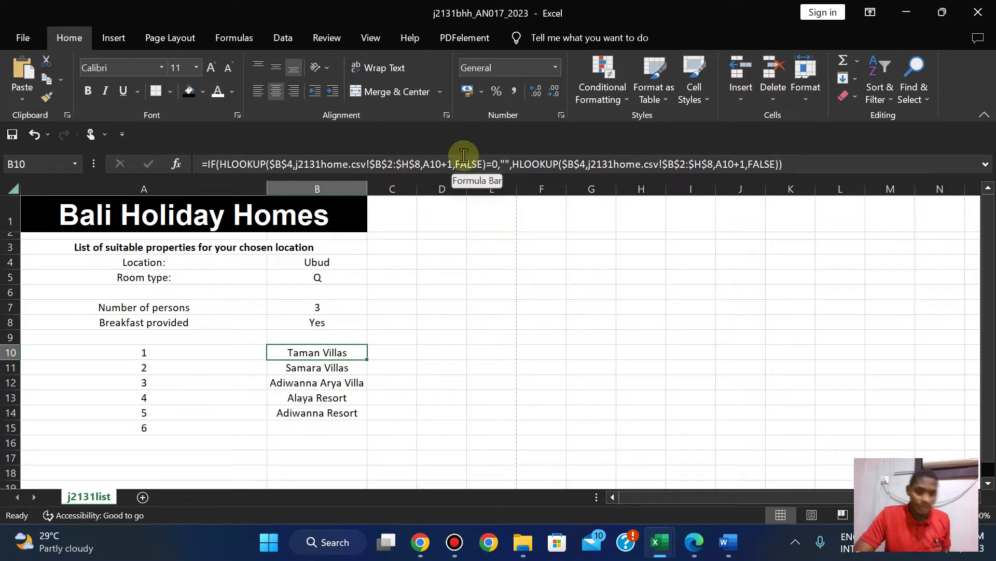
# Check the Ubud location heading in C2 of the j2131home property table.
pyautogui.moveTo(660, 542)
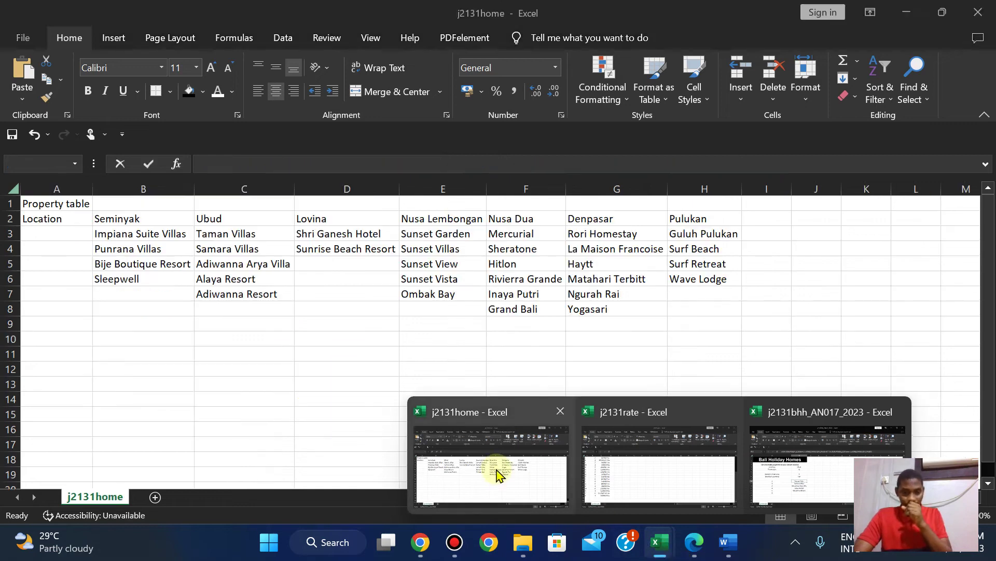
pyautogui.click(498, 473)
pyautogui.hotkey('shift', 'space')
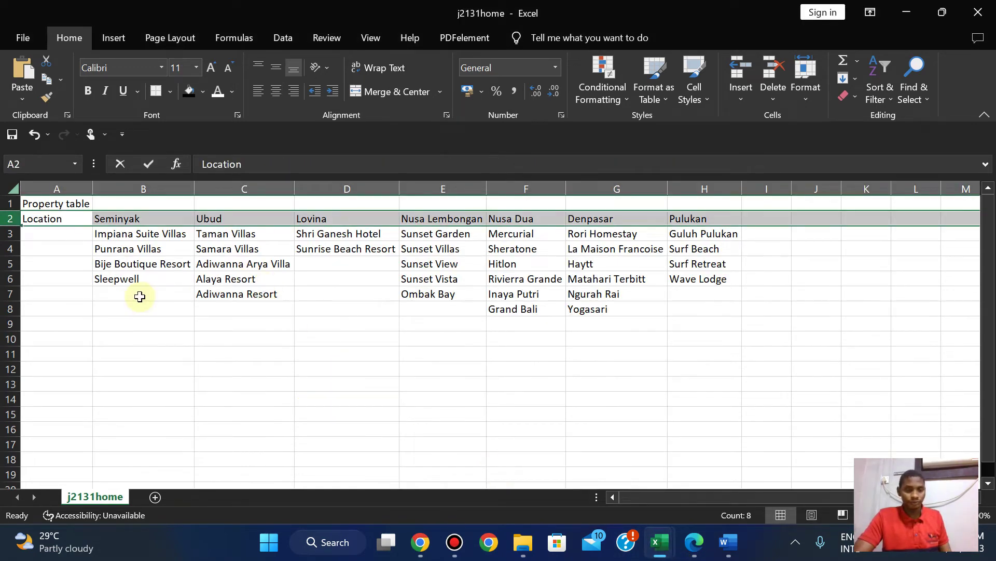
pyautogui.click(139, 297)
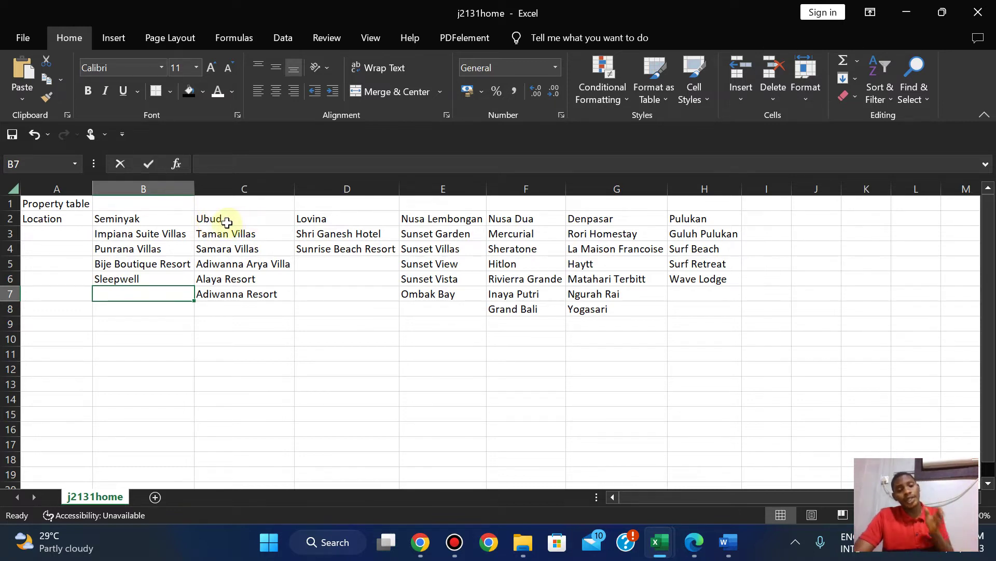
pyautogui.click(223, 221)
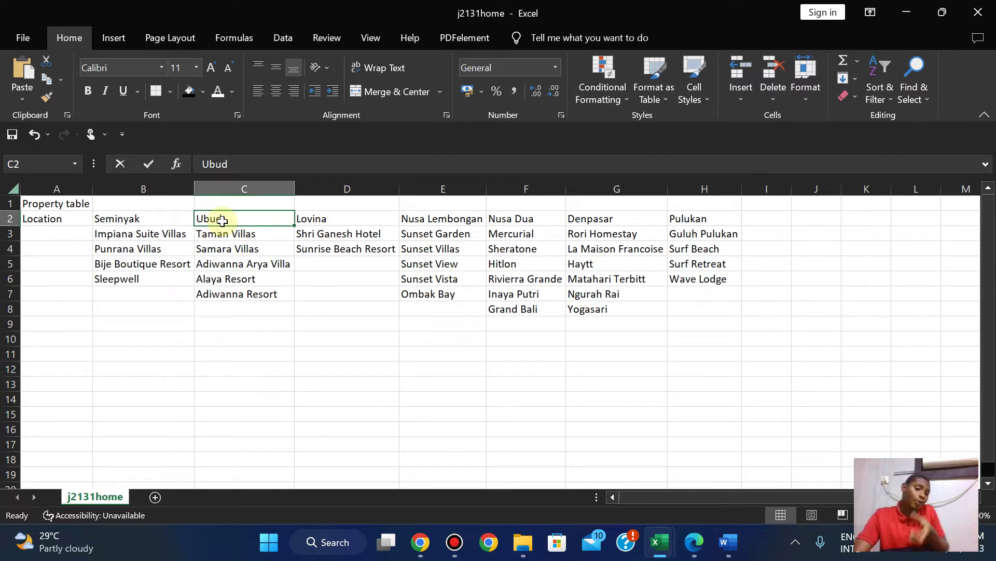
pyautogui.moveTo(659, 543)
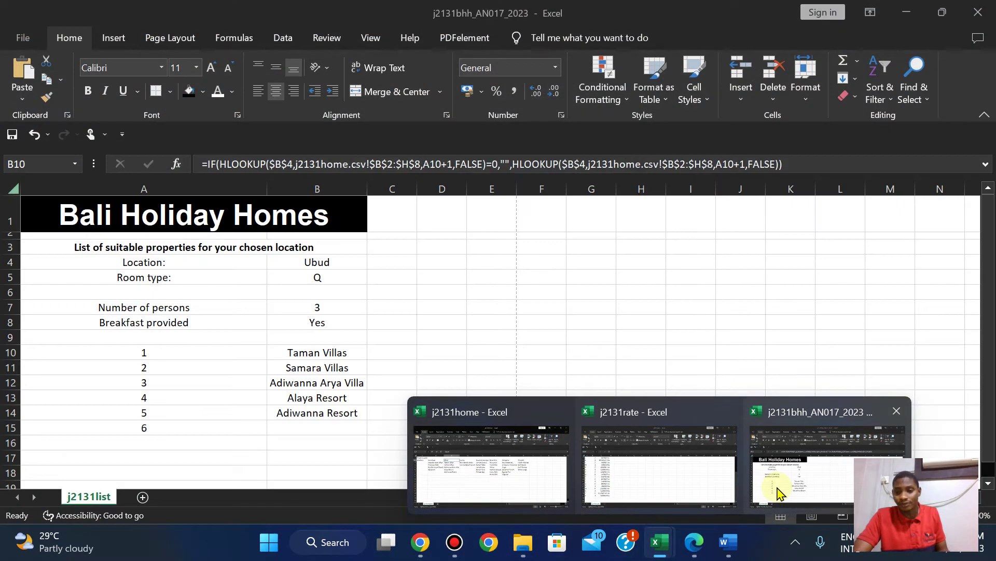
pyautogui.click(770, 484)
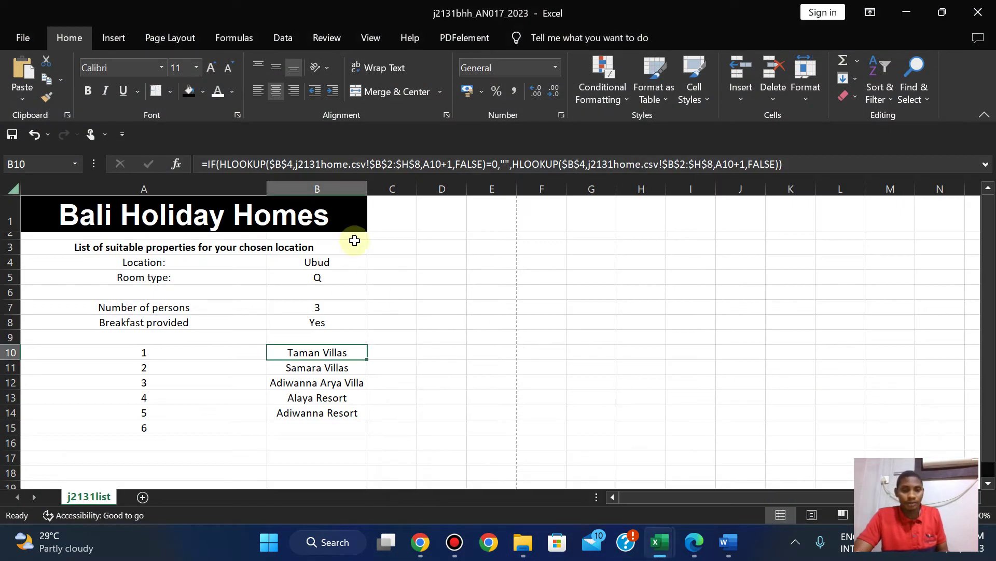
# Remove both '+1' offsets after A10 in B10's formula and fill it down to B15.
pyautogui.click(452, 163)
pyautogui.press('BackSpace')
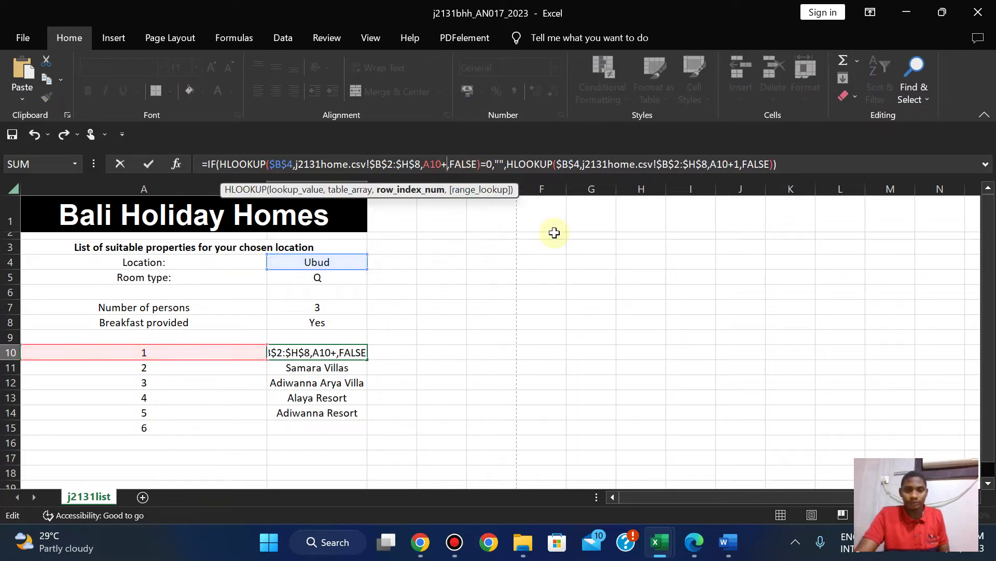
pyautogui.press('BackSpace')
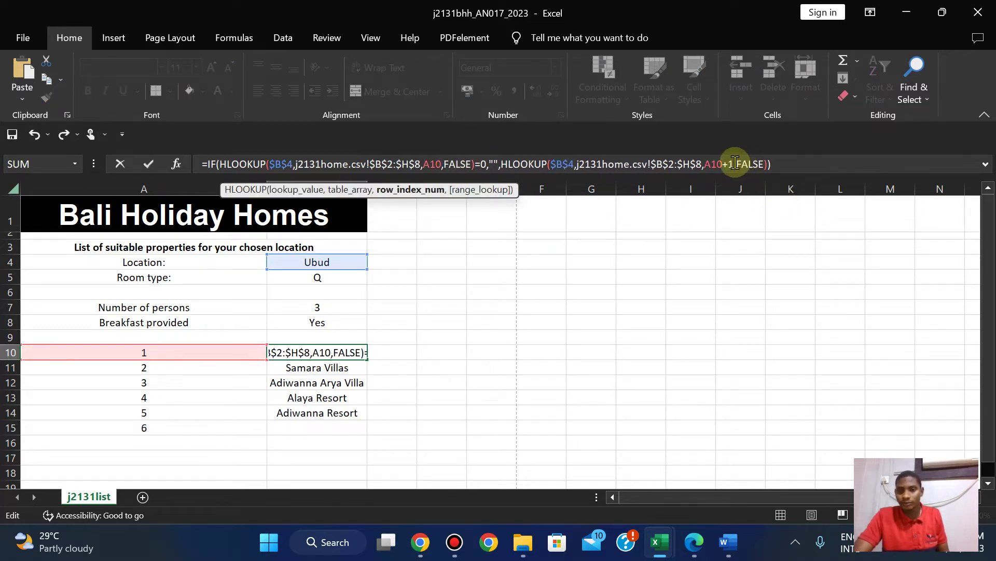
pyautogui.click(735, 163)
pyautogui.press('BackSpace')
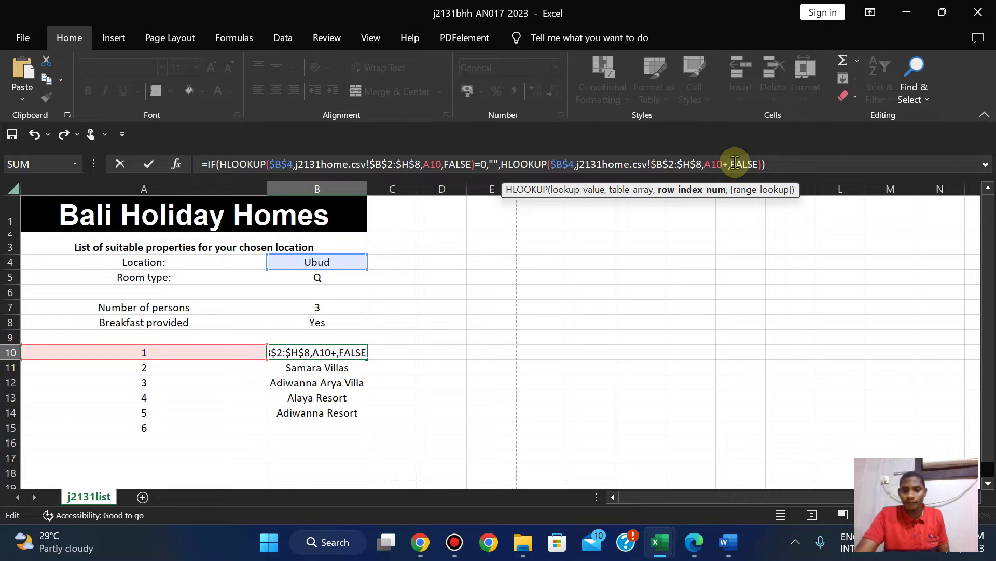
pyautogui.press('BackSpace')
pyautogui.press('Return')
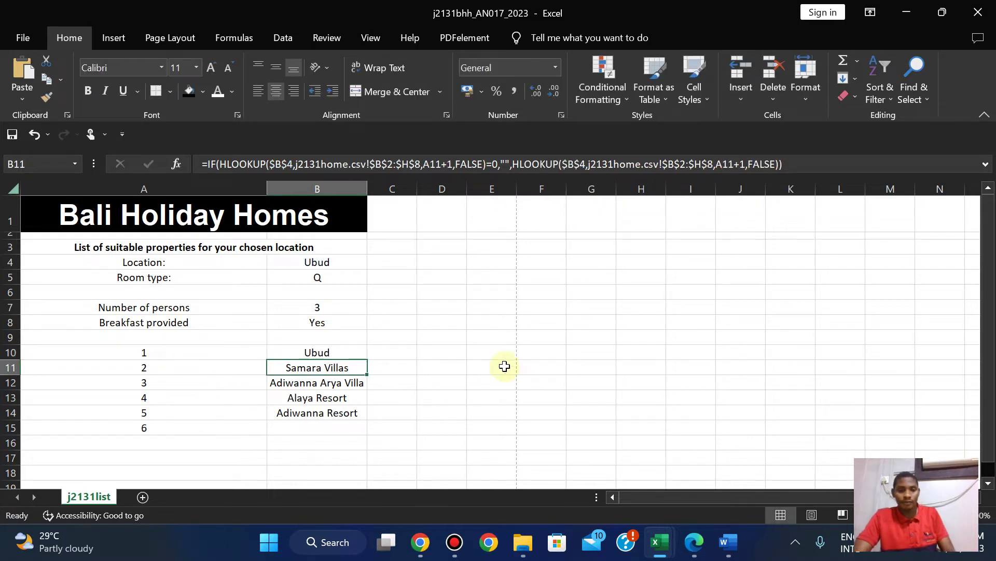
pyautogui.click(312, 350)
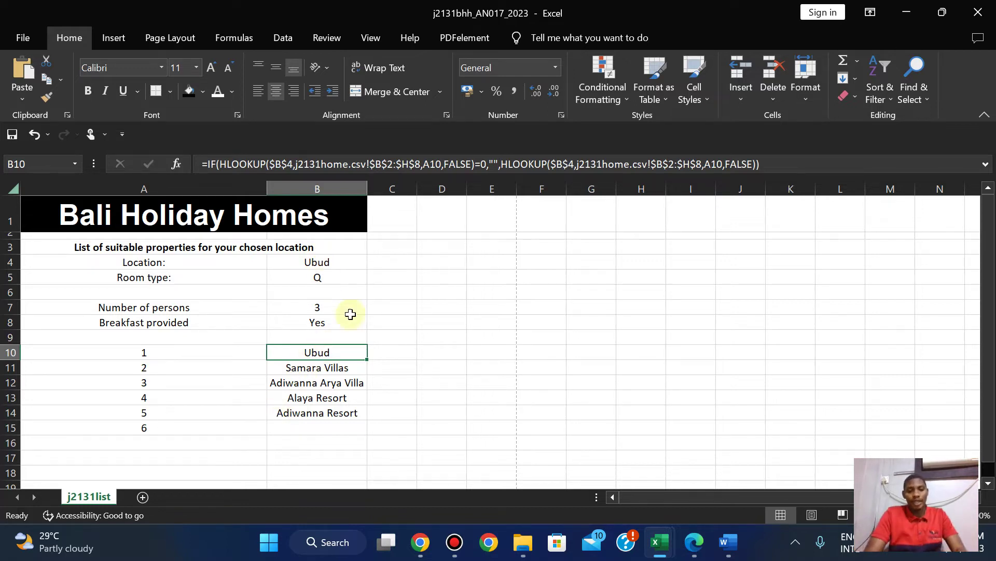
pyautogui.moveTo(366, 358); pyautogui.dragTo(356, 434)
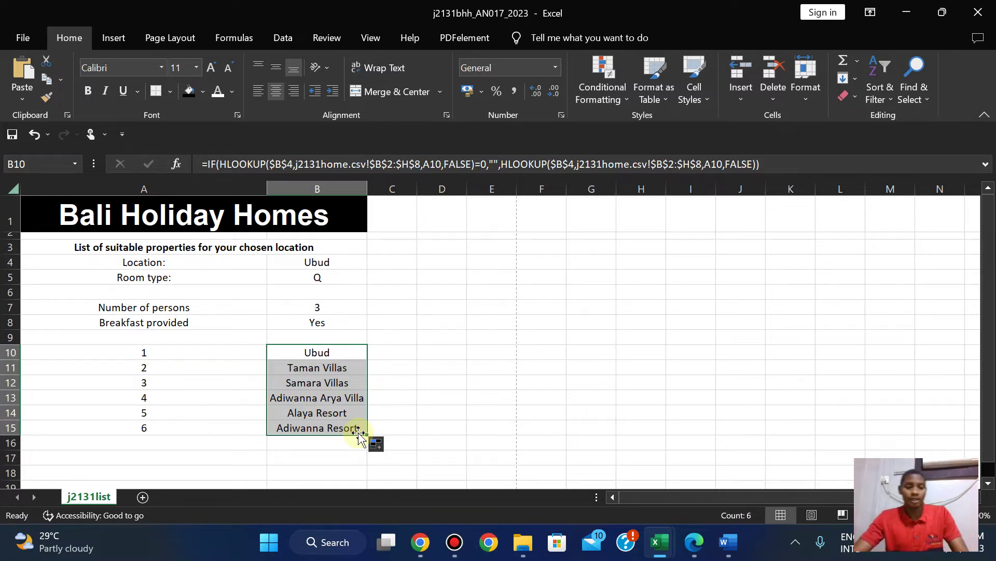
# Undo the fill and formula edit so B10:B15 use A10+1 again, then recheck the cells.
pyautogui.hotkey('ctrl', 'z')
pyautogui.hotkey('ctrl', 'y')
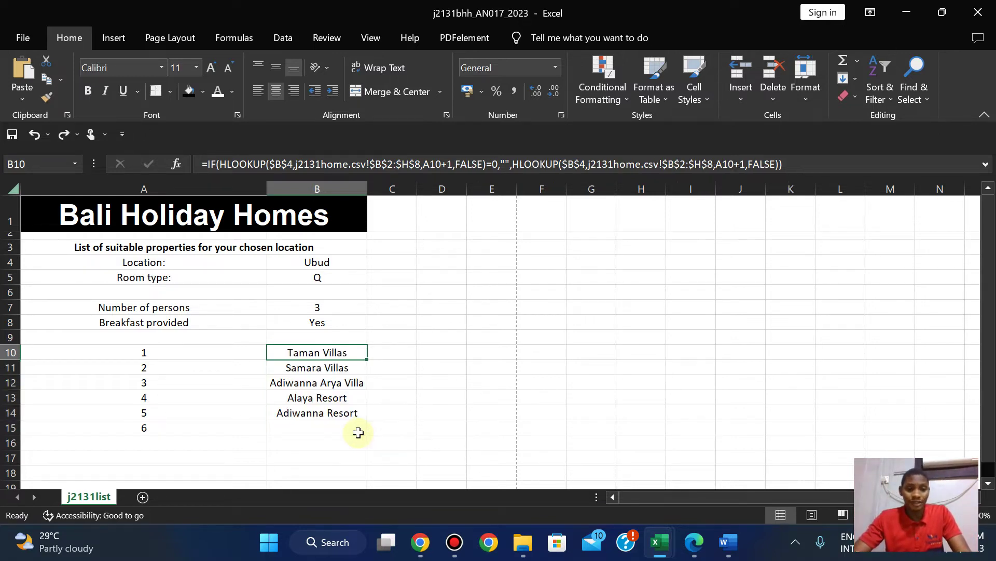
pyautogui.hotkey('ctrl', 'y')
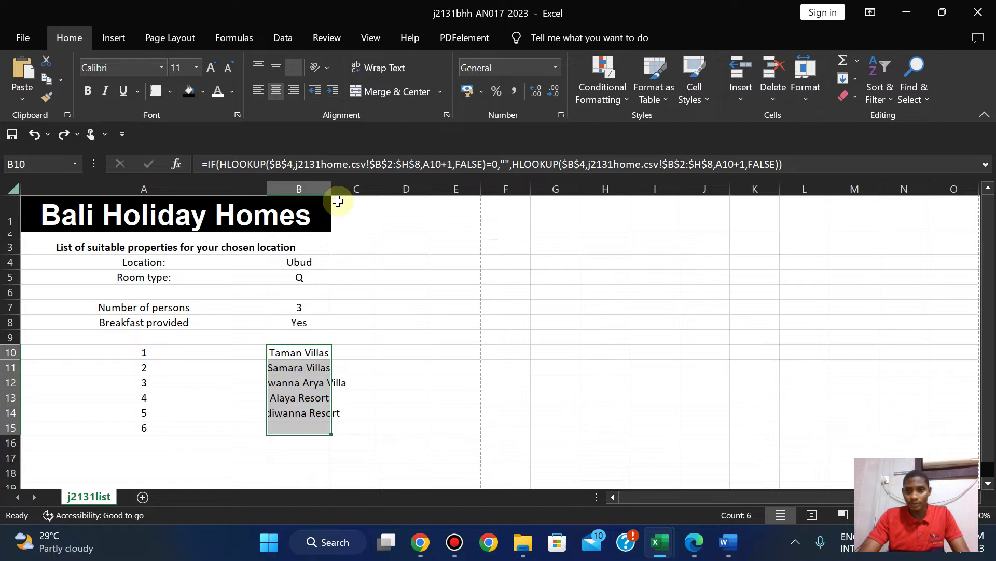
pyautogui.click(310, 357)
pyautogui.click(305, 395)
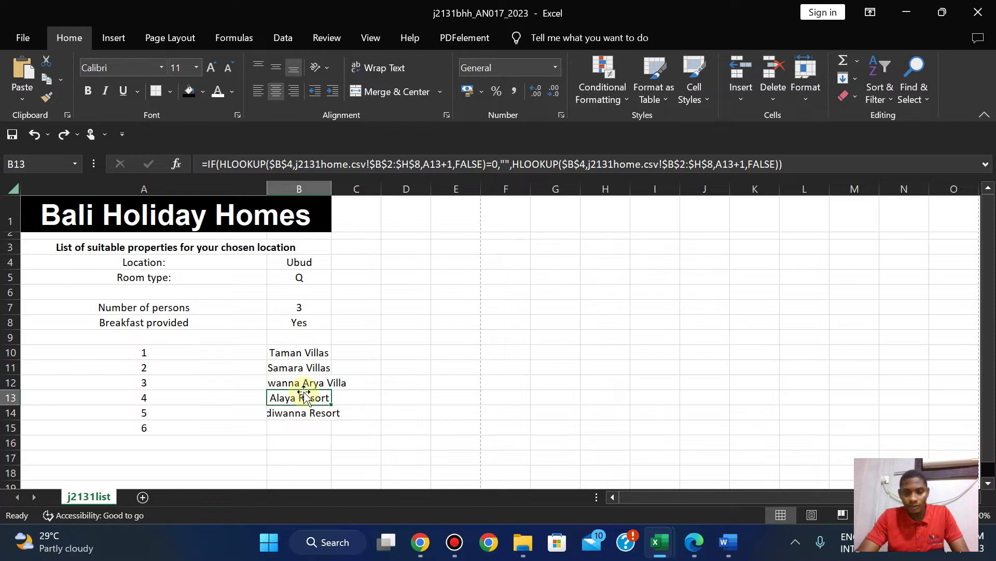
pyautogui.hotkey('ctrl', 'y')
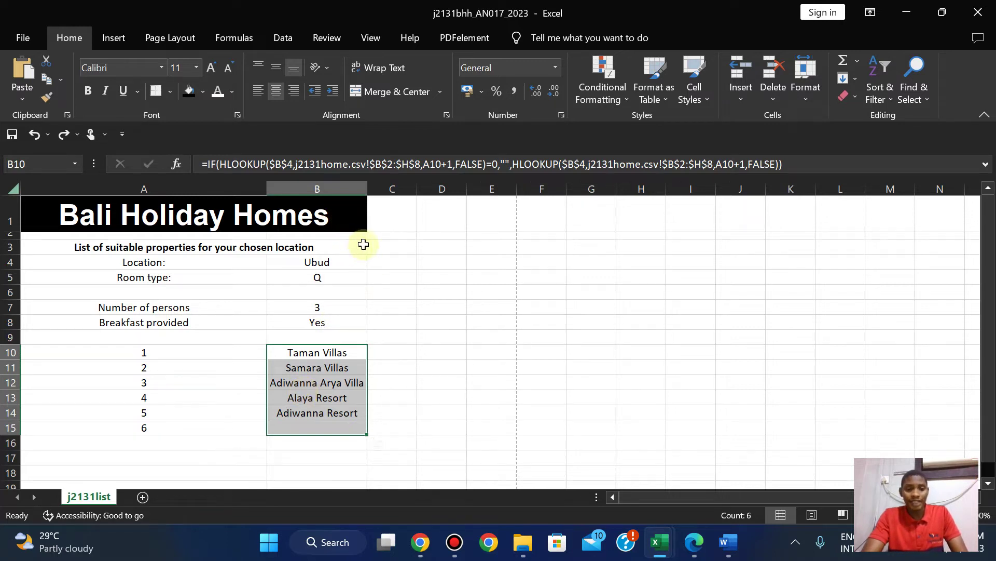
pyautogui.click(307, 356)
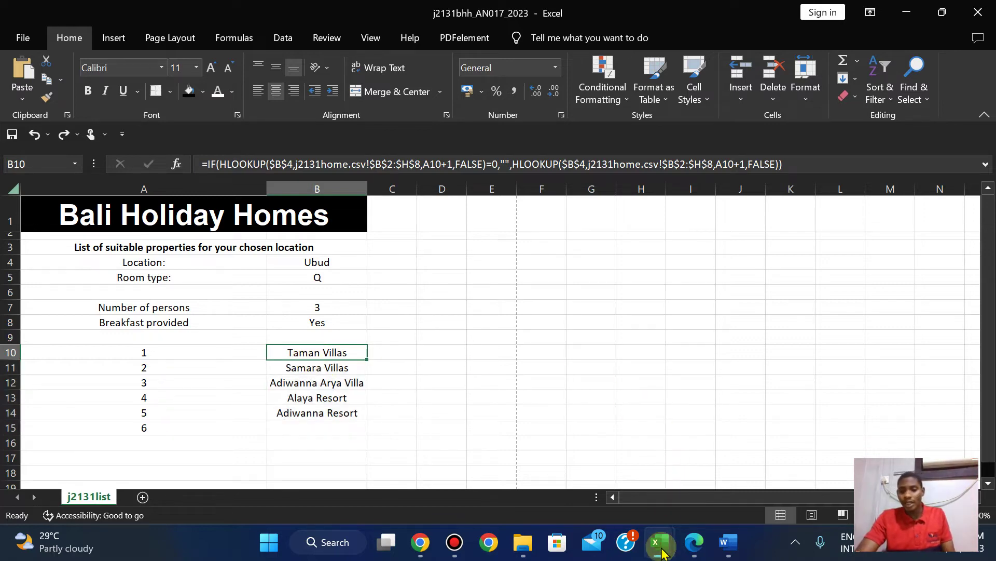
# Compare against the j2131home workbook and return to j2131bhh_AN017_2023.
pyautogui.moveTo(662, 551)
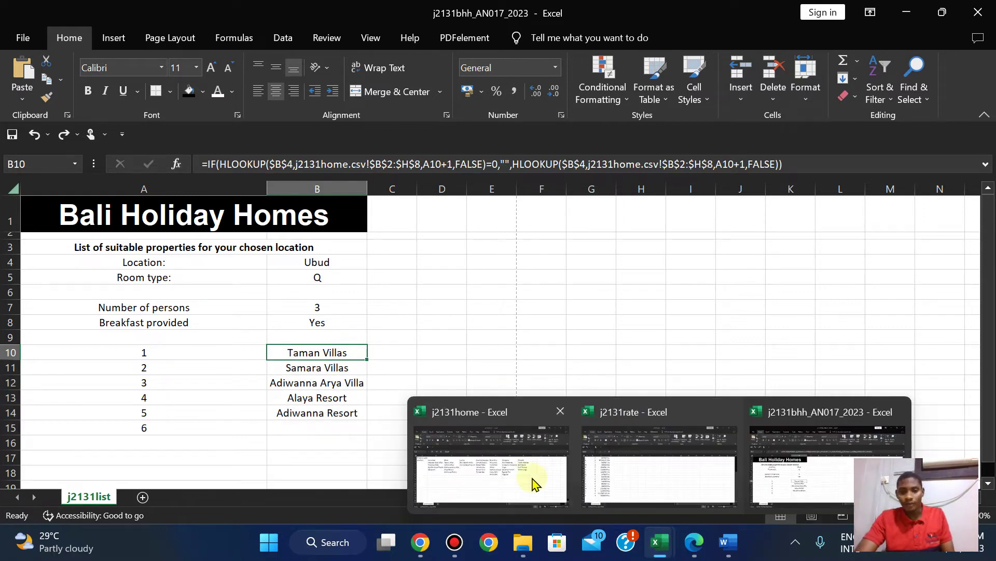
pyautogui.click(519, 473)
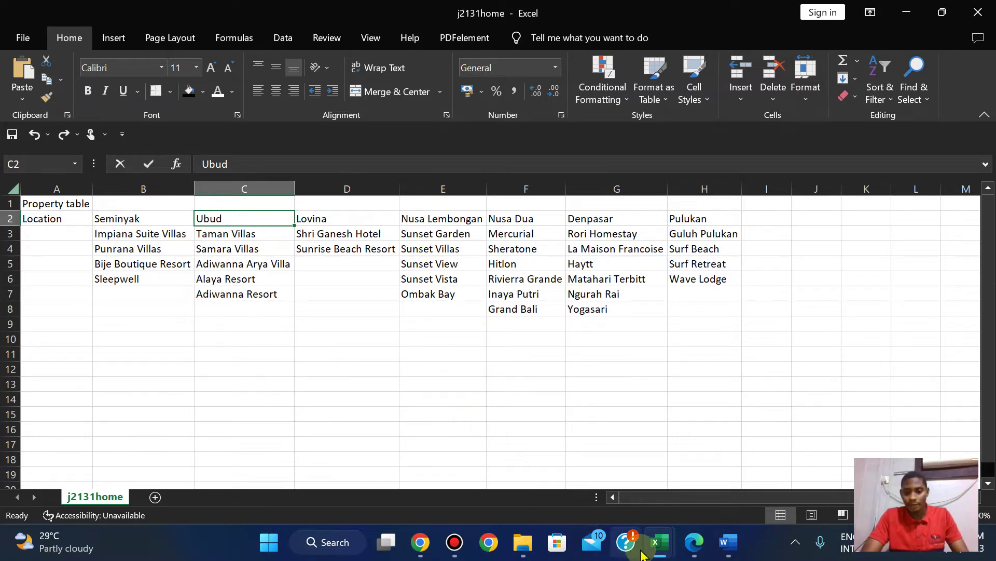
pyautogui.moveTo(659, 541)
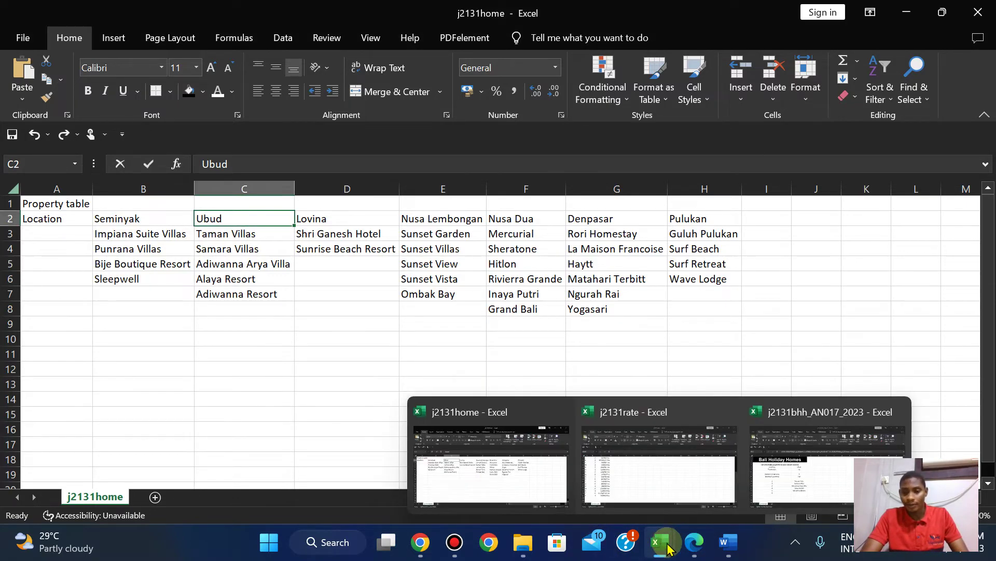
pyautogui.click(824, 436)
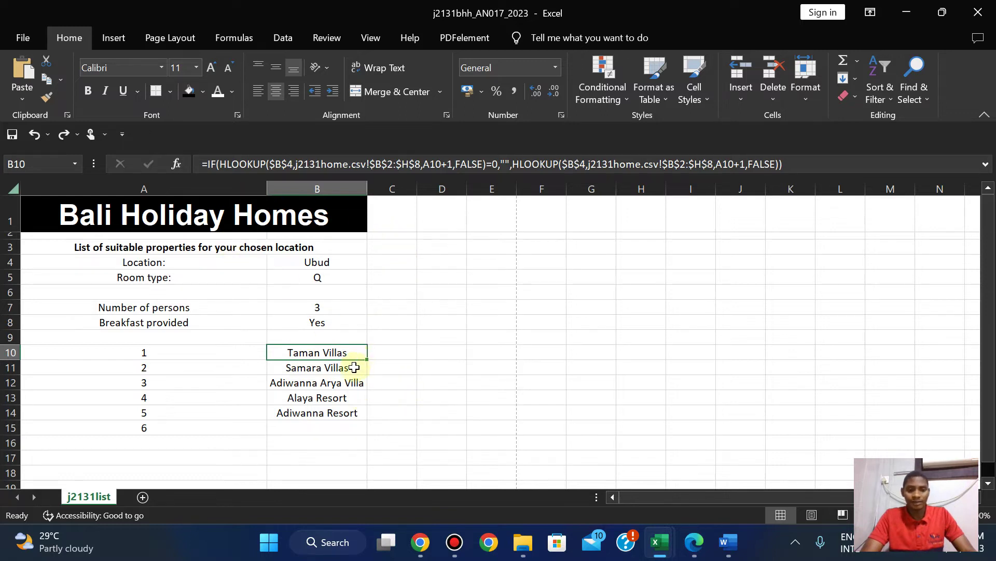
# Clear B10 and start a new =IF(HLOOKUP formula using B4 as the lookup value.
pyautogui.press('Delete')
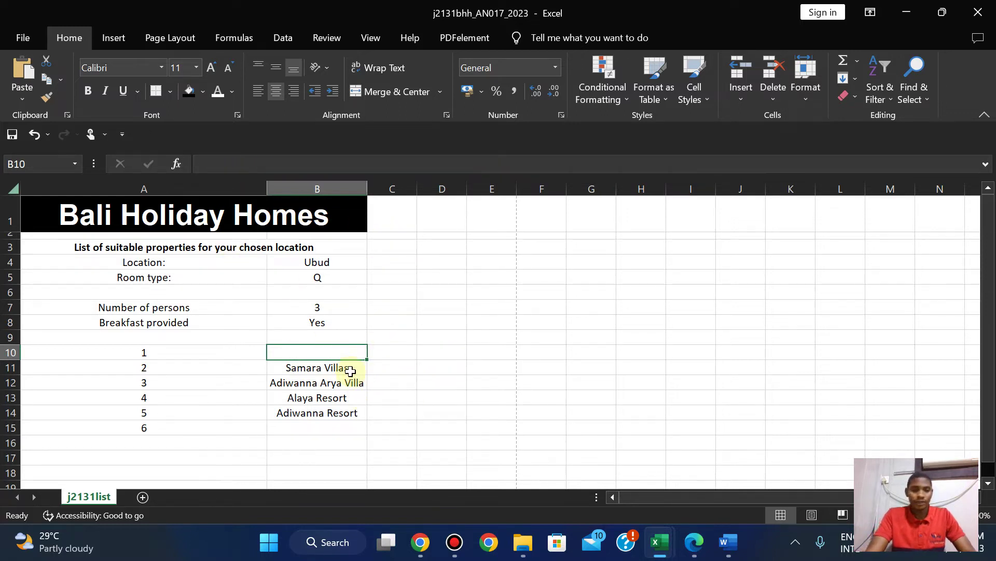
pyautogui.write('=IF')
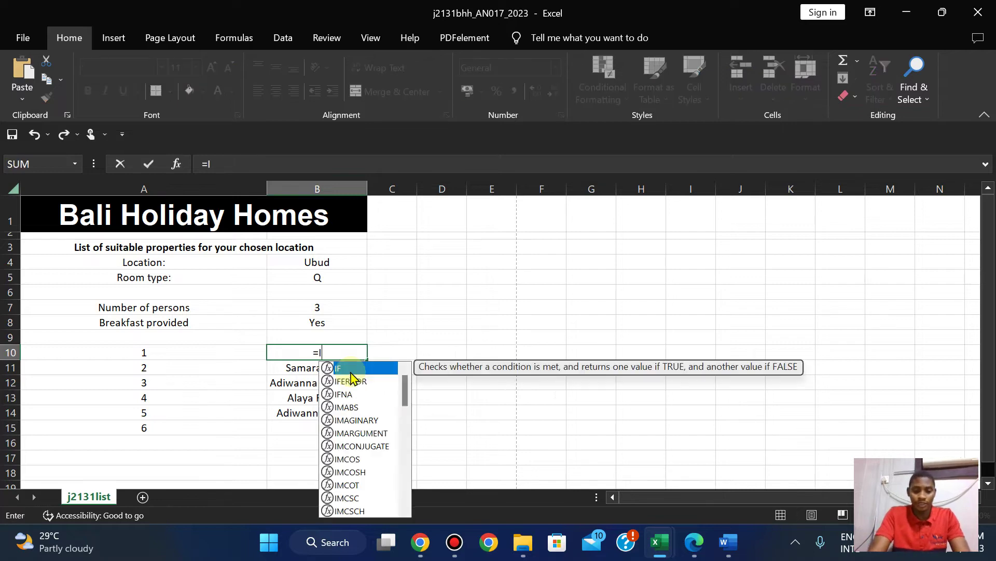
pyautogui.doubleClick(335, 369)
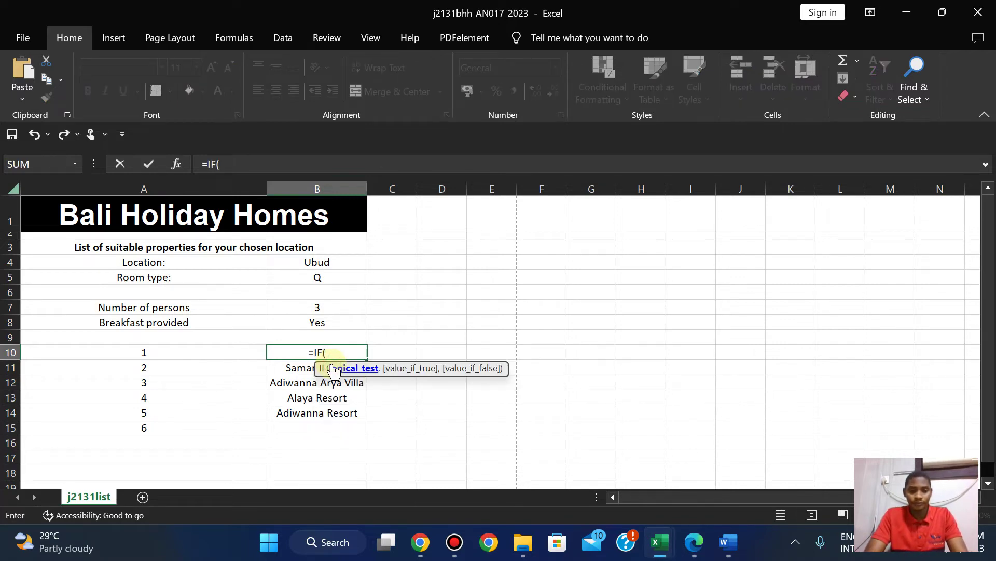
pyautogui.write('H')
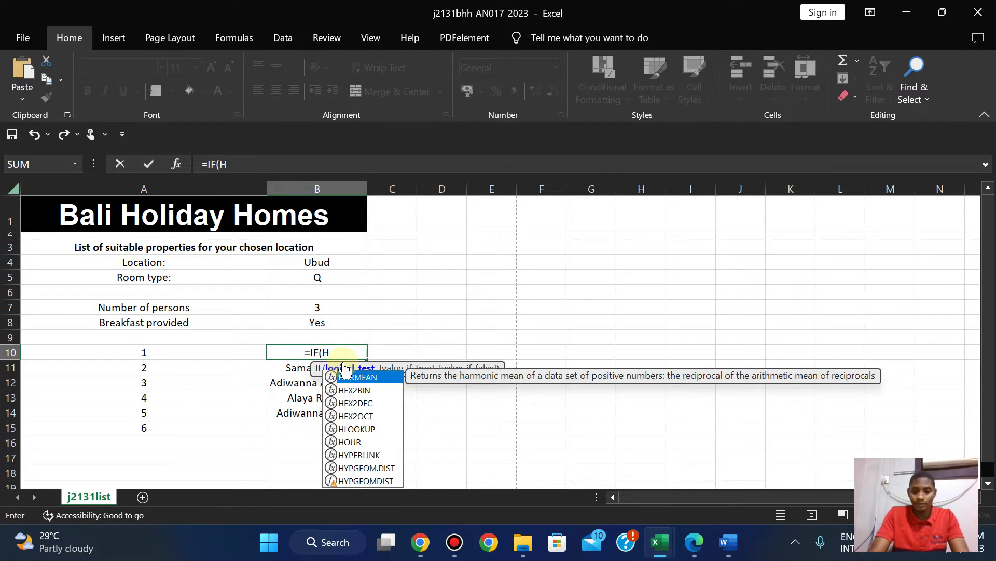
pyautogui.write('LOO')
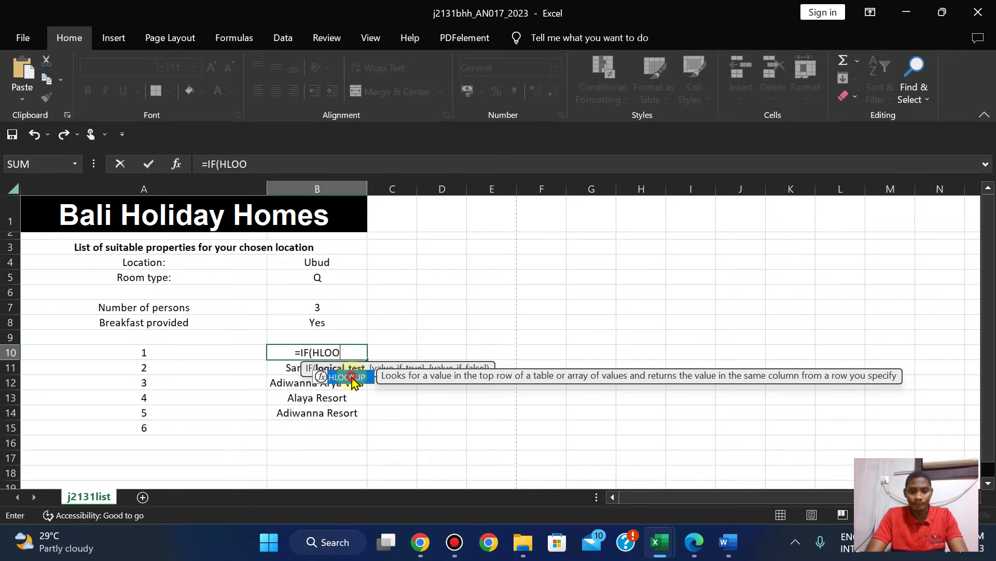
pyautogui.doubleClick(348, 377)
pyautogui.click(324, 263)
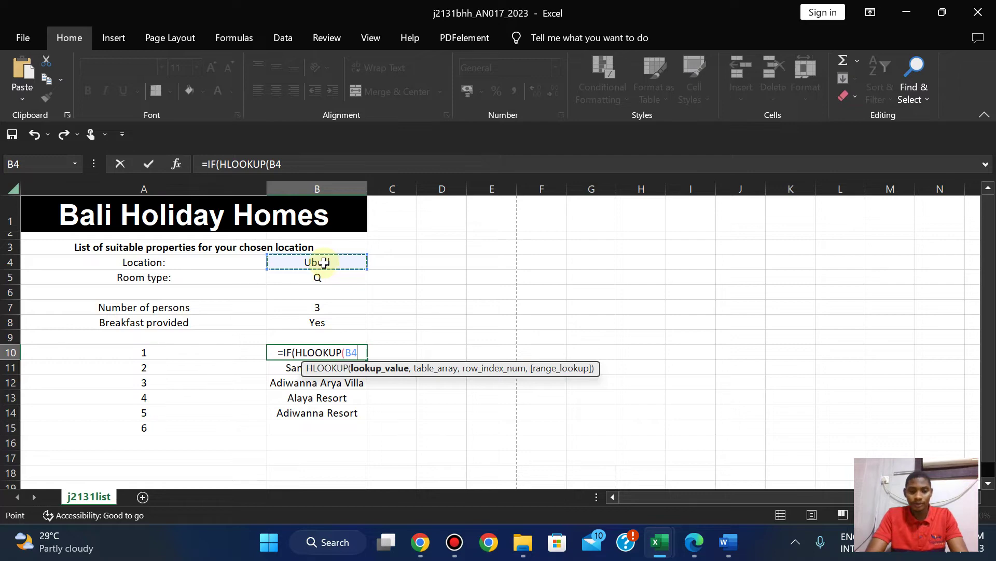
pyautogui.write(',')
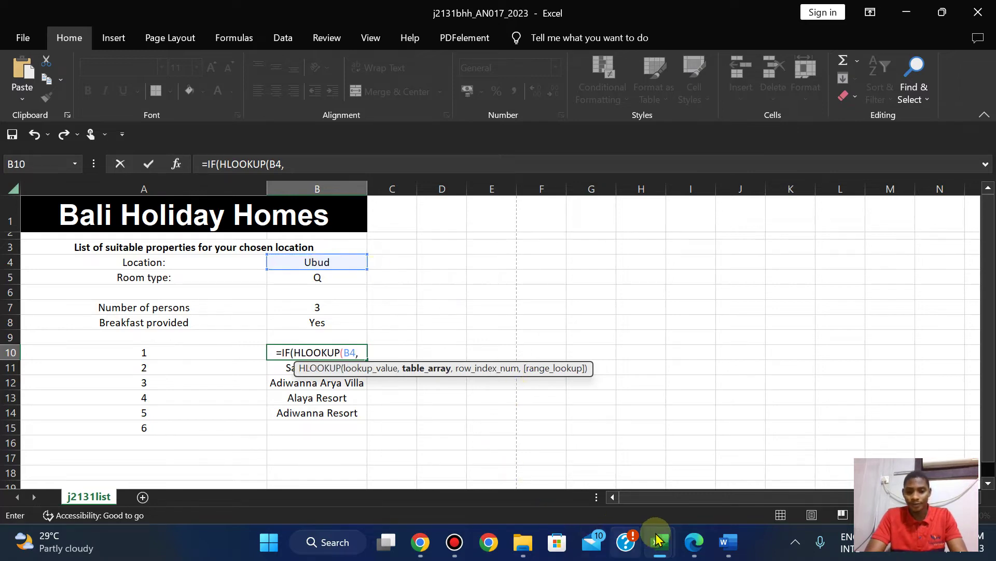
# Use j2131home's property range B3:H8 as the table array, with A10 as the row number.
pyautogui.moveTo(659, 536)
pyautogui.click(487, 467)
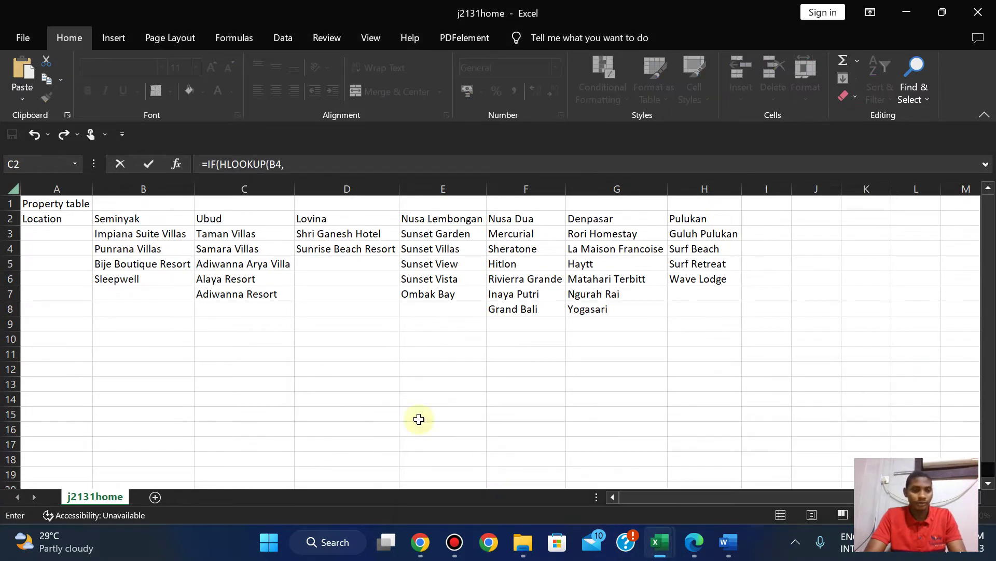
pyautogui.moveTo(104, 233); pyautogui.dragTo(685, 304)
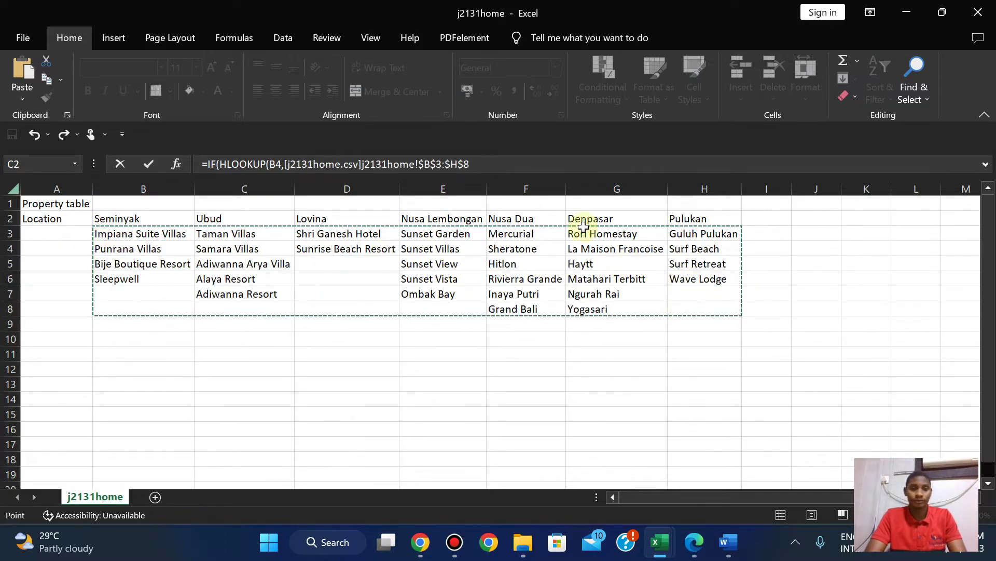
pyautogui.click(479, 165)
pyautogui.write(',A')
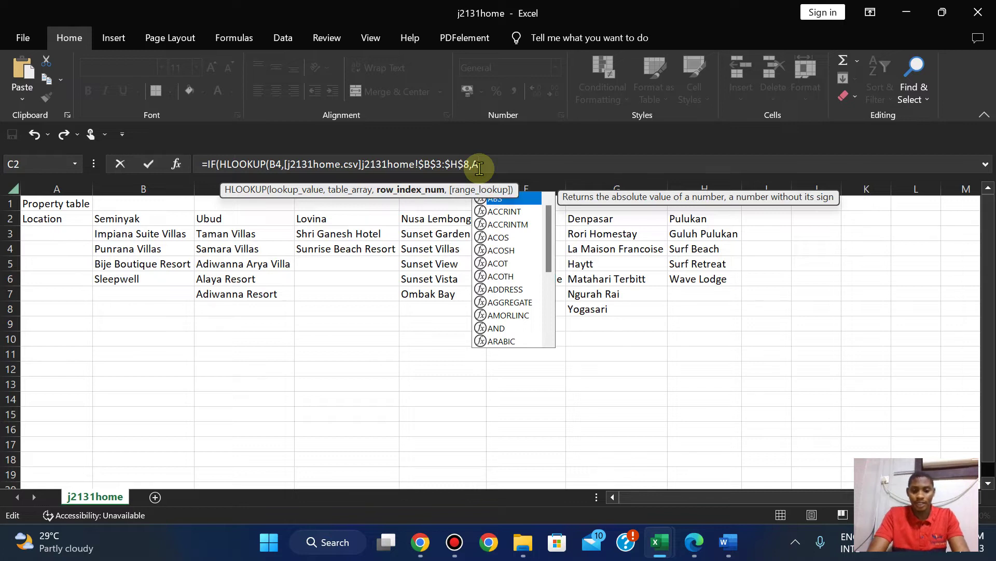
pyautogui.write('=0')
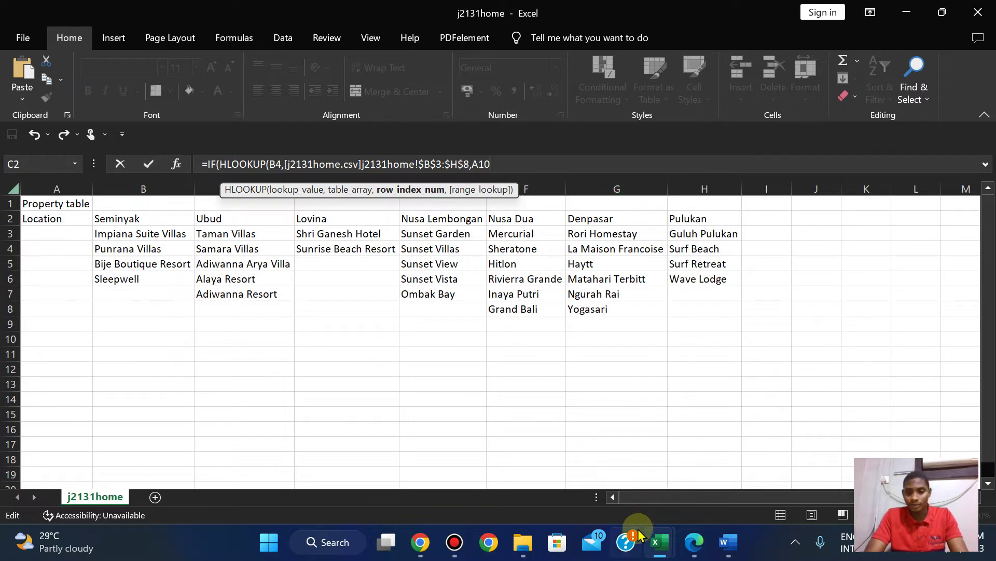
# Give the first lookup an exact match (FALSE), then add )=0,"" and a second HLOOKUP.
pyautogui.moveTo(655, 543)
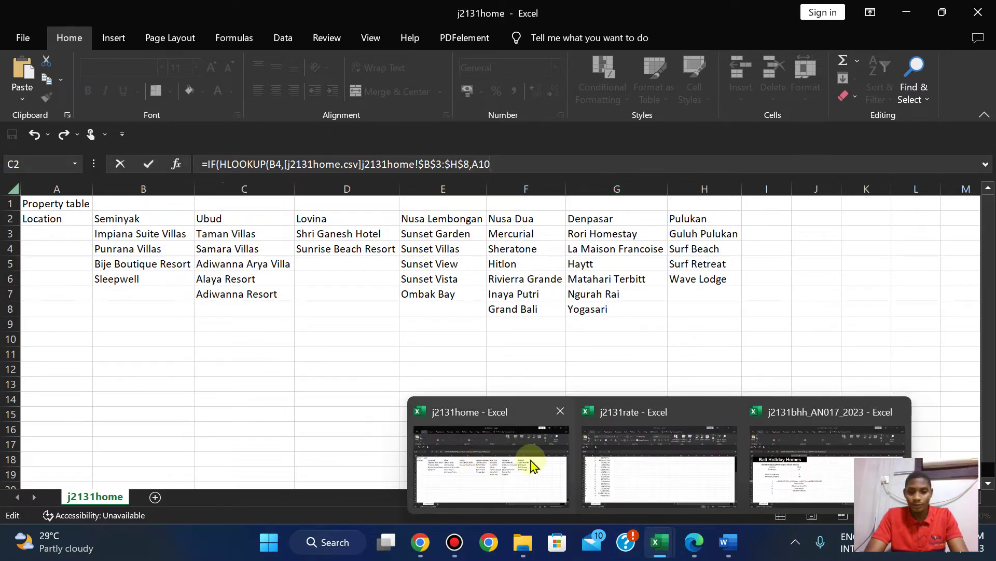
pyautogui.moveTo(789, 474)
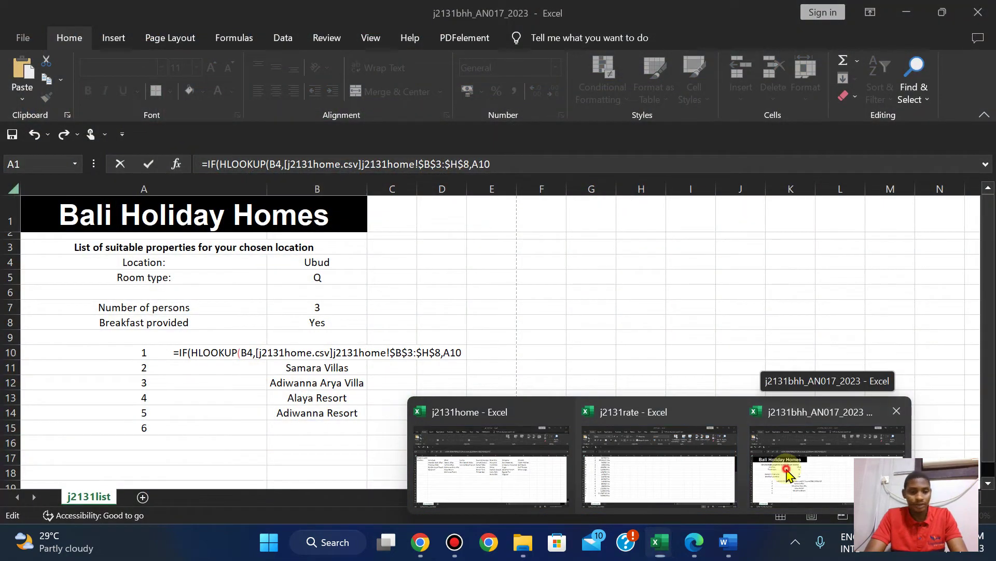
pyautogui.click(789, 475)
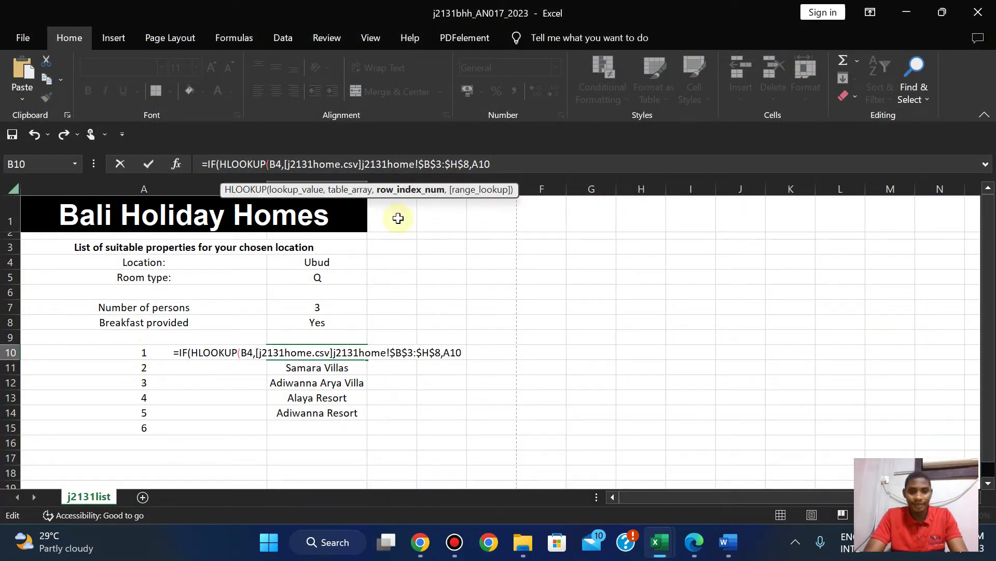
pyautogui.click(518, 164)
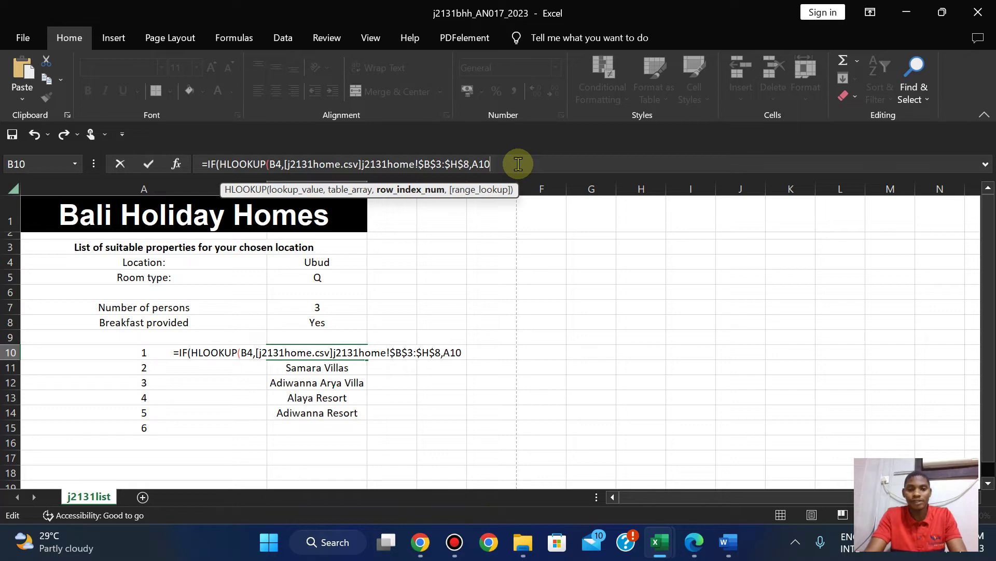
pyautogui.write(',')
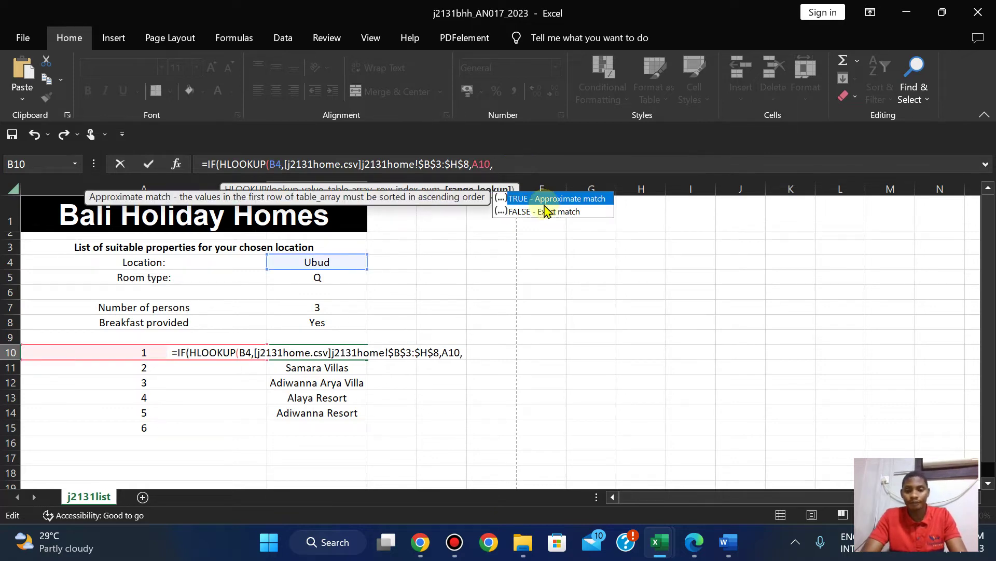
pyautogui.doubleClick(547, 209)
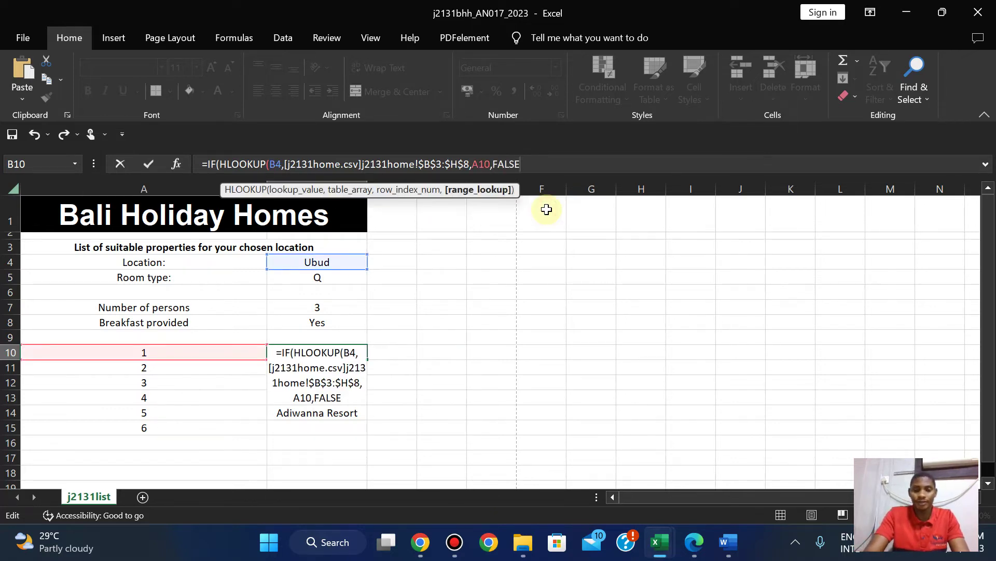
pyautogui.write(')=0')
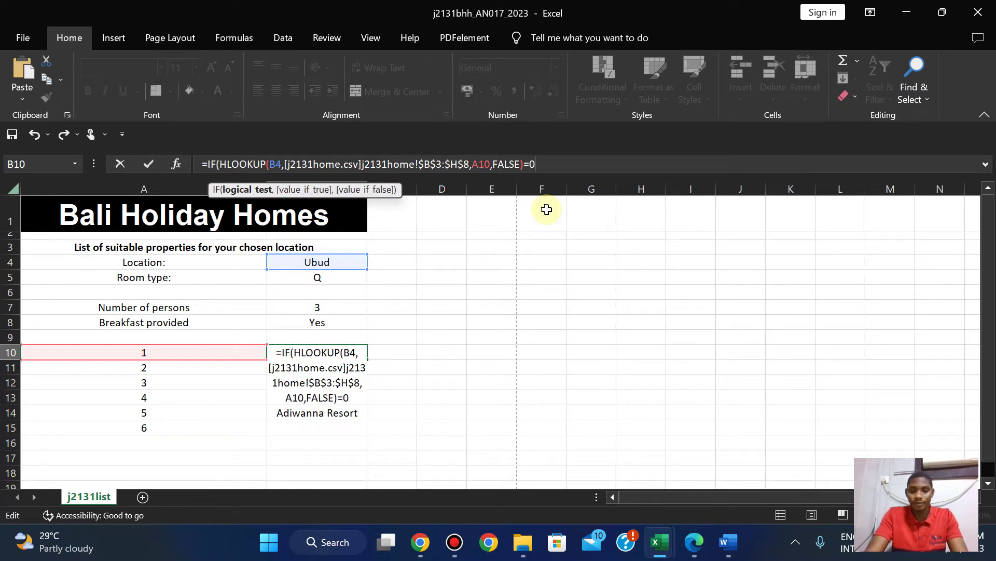
pyautogui.write(',')
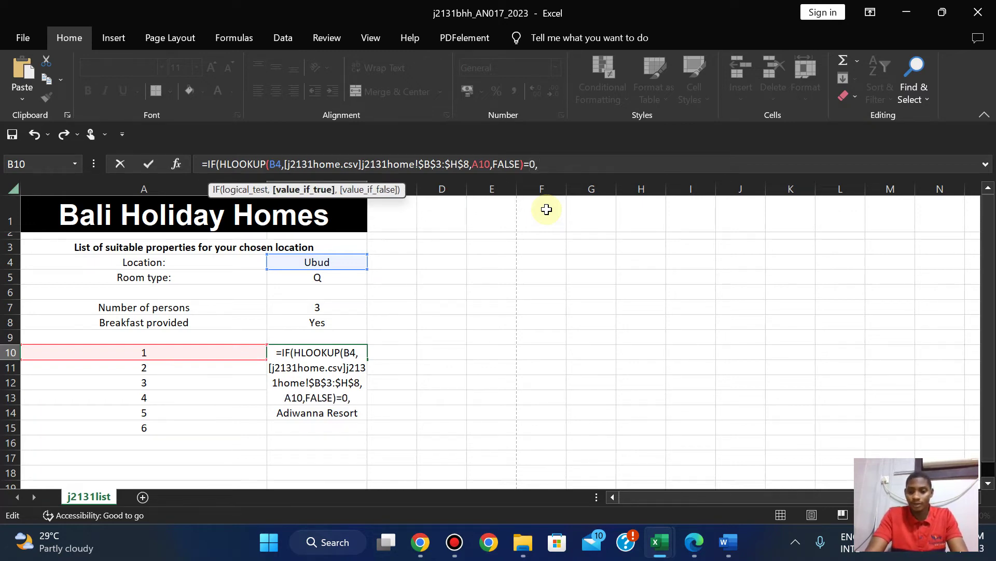
pyautogui.write('""')
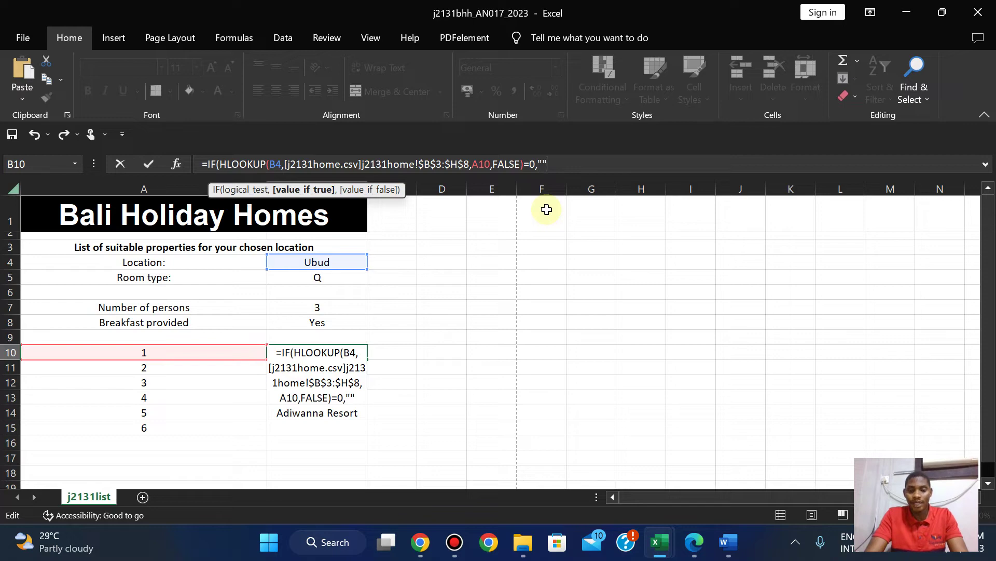
pyautogui.write(',HLO')
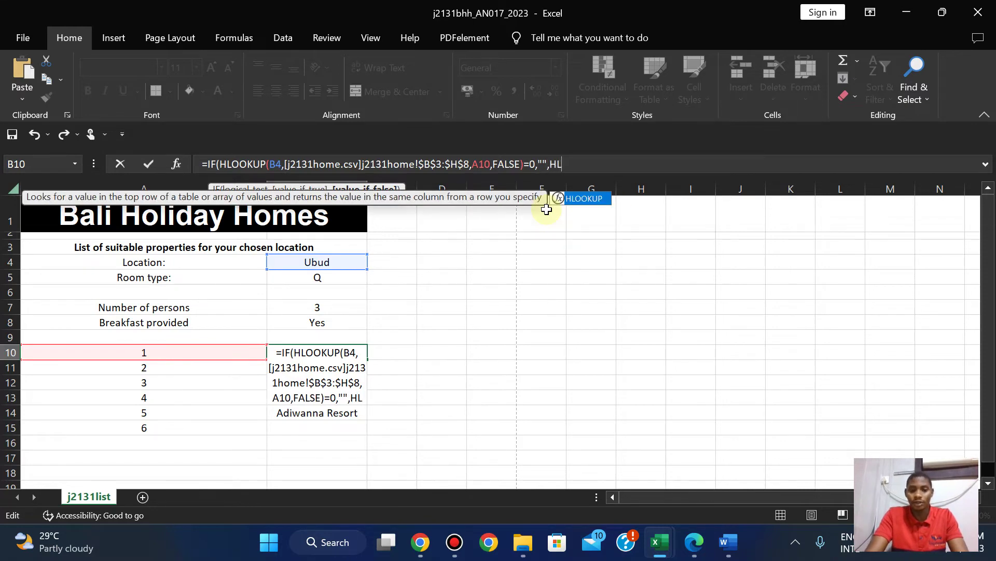
pyautogui.doubleClick(592, 198)
# Give the second HLOOKUP B4, the j2131home property range, row A10 and FALSE.
pyautogui.click(293, 262)
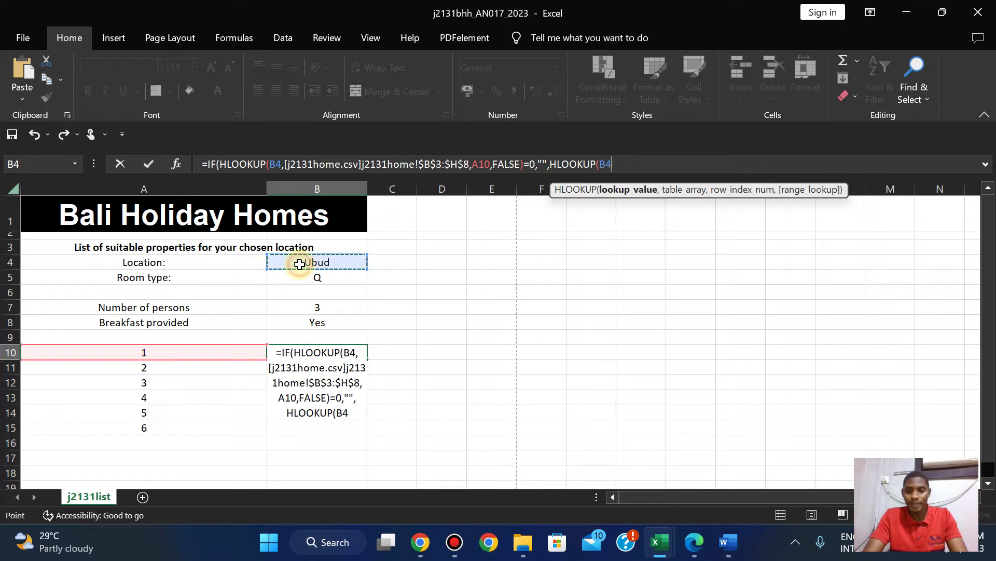
pyautogui.write(',')
pyautogui.moveTo(659, 542)
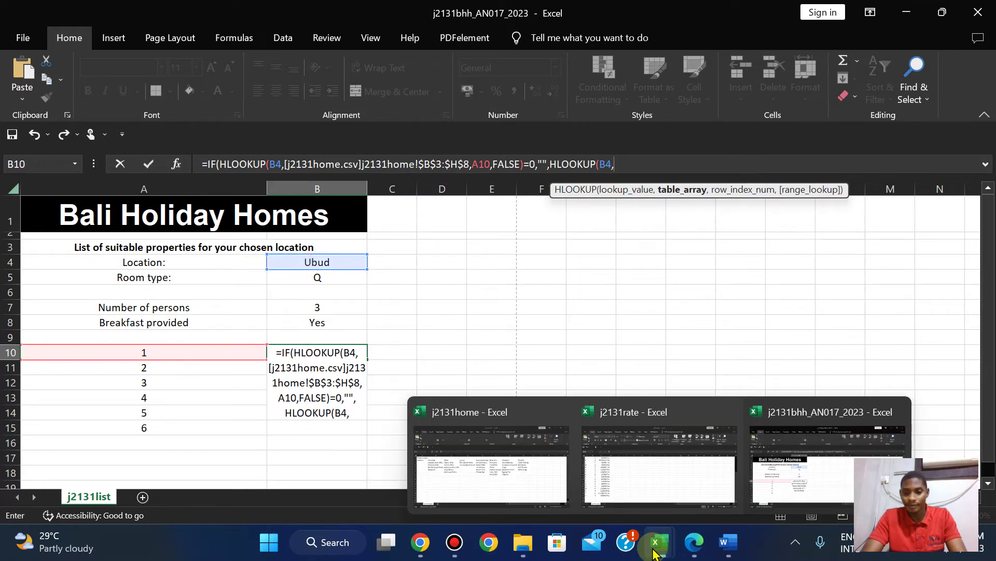
pyautogui.click(464, 484)
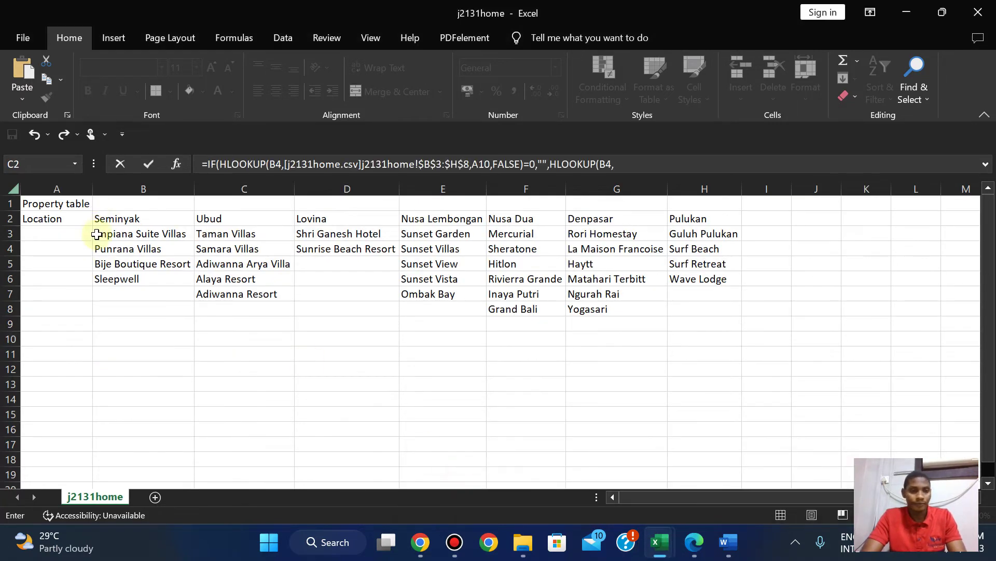
pyautogui.moveTo(93, 232); pyautogui.dragTo(702, 300)
pyautogui.click(810, 164)
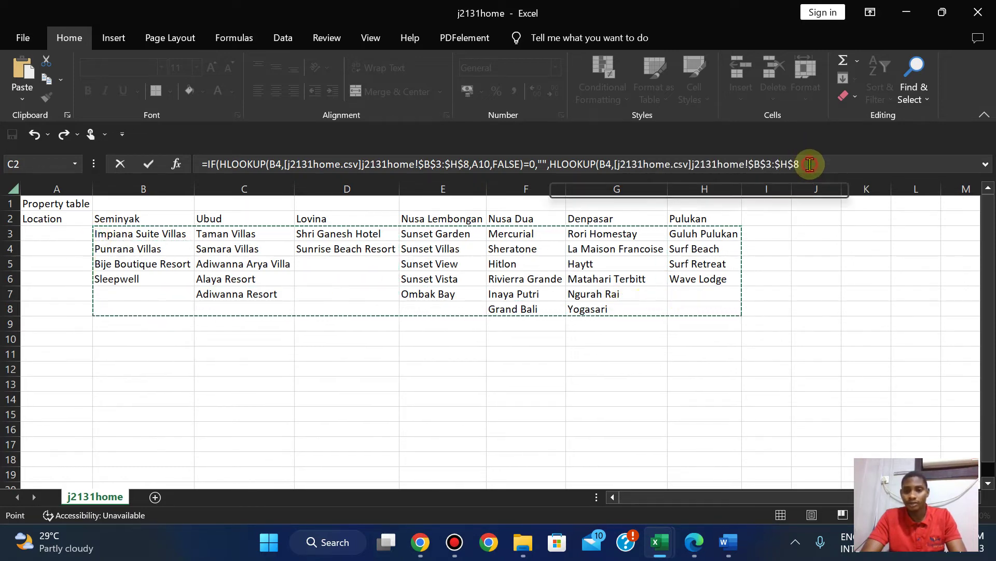
pyautogui.write(',')
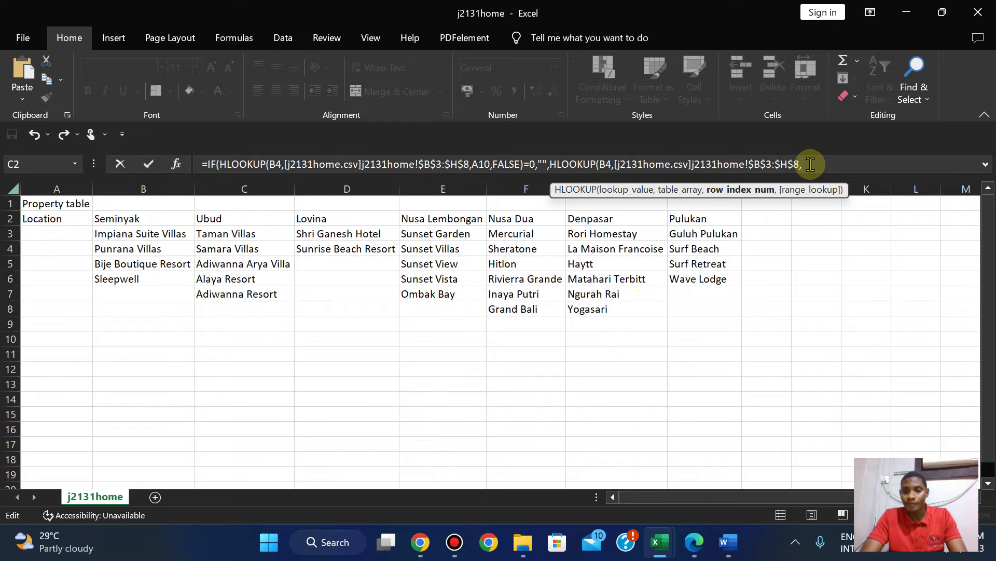
pyautogui.write('A10')
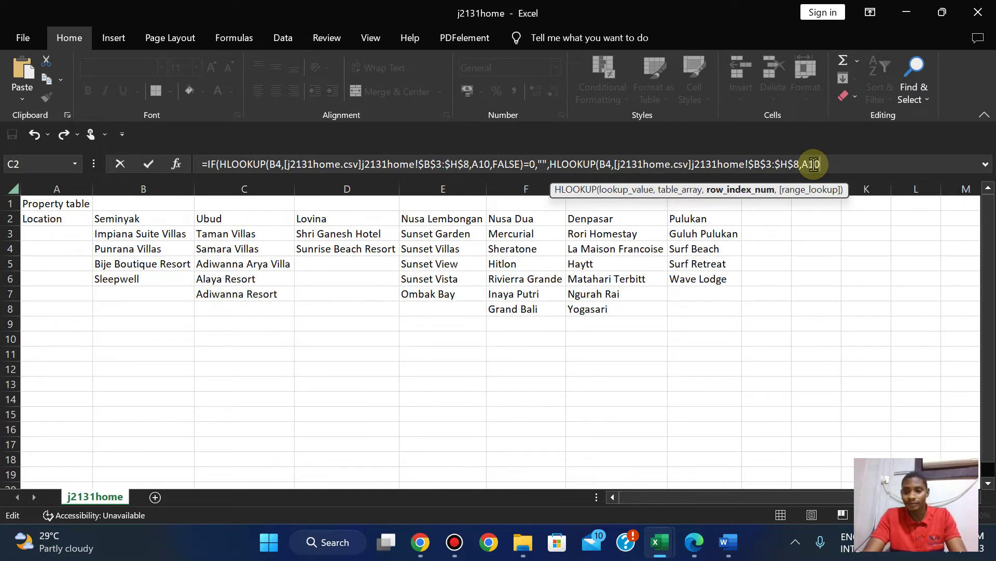
pyautogui.write(',')
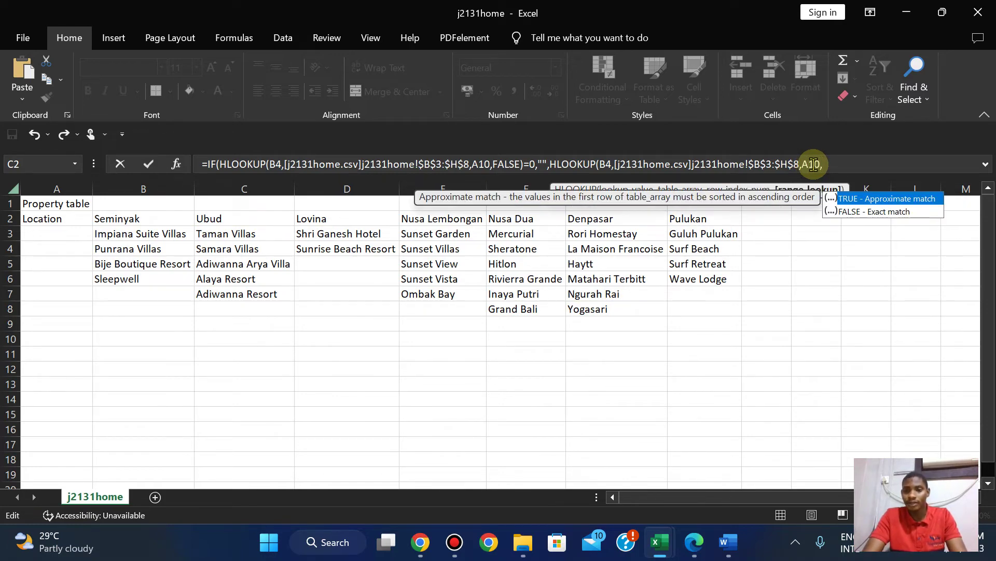
pyautogui.doubleClick(893, 211)
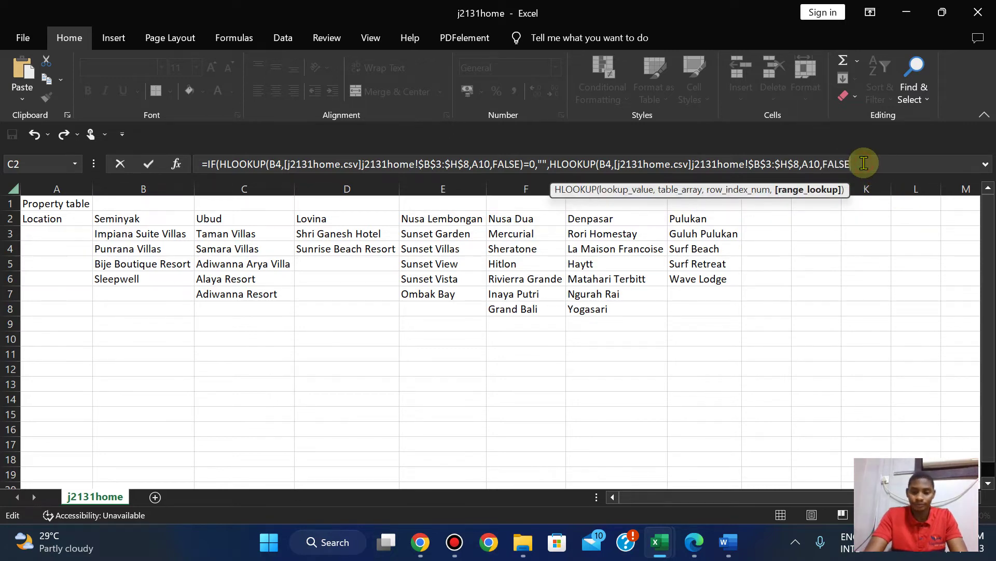
pyautogui.write(')')
# Enter the completed B10 formula, accept Excel's correction and restore the Taman Villas result.
pyautogui.press('Return')
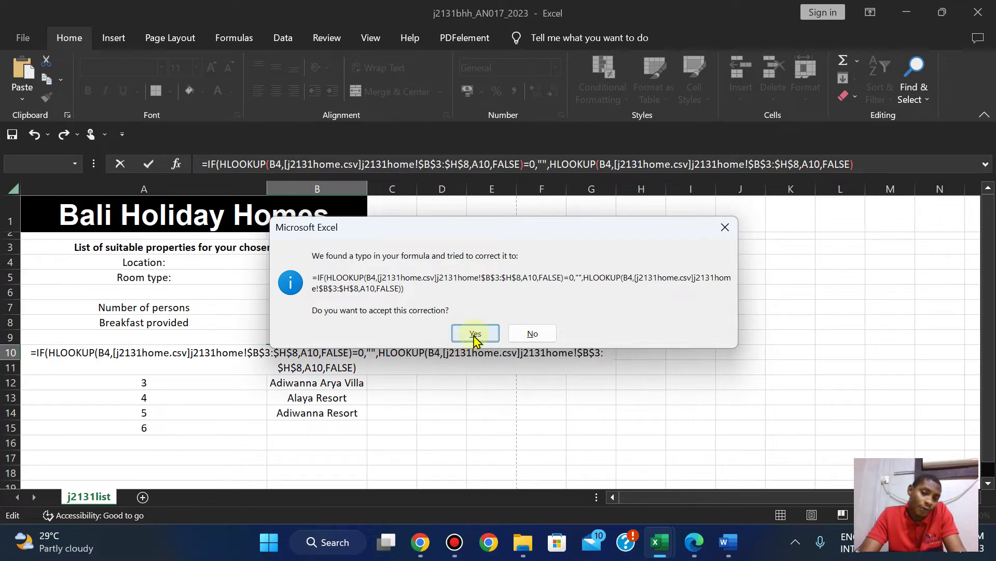
pyautogui.click(476, 334)
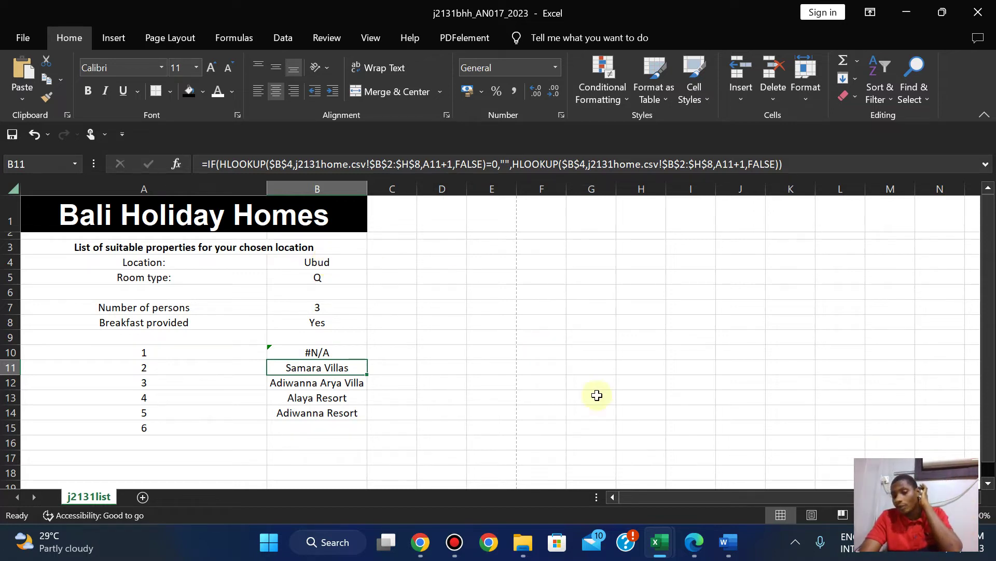
pyautogui.hotkey('ctrl', 'z')
pyautogui.write('=IF(HLOOKUP($B$4,j2131home.csv!$B$2:$H$8,A10+1,FALSE)=0,"",HLOOKUP($B$4,j2131home.csv!$B$2:$H$8,A10+1,FALSE))')
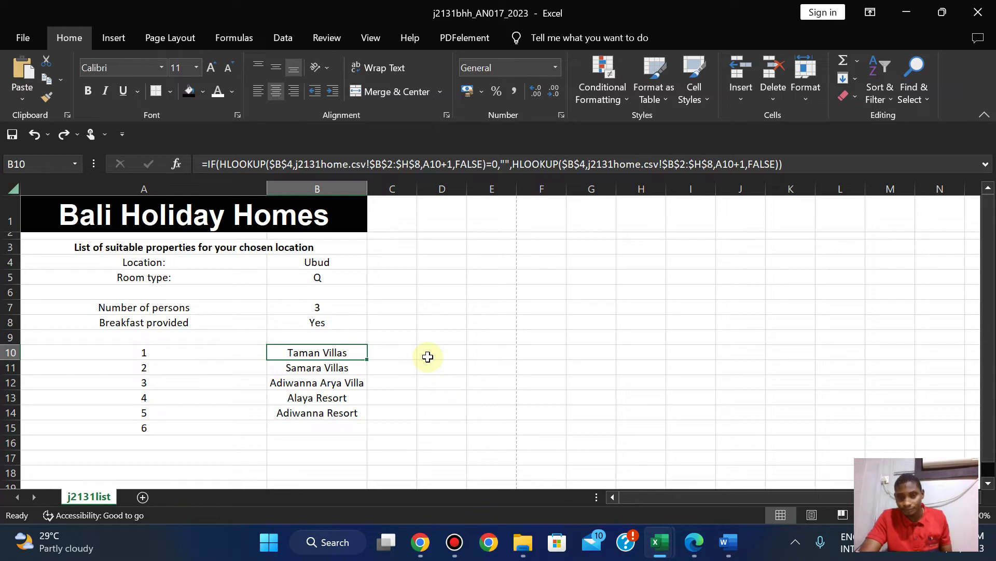
pyautogui.moveTo(658, 542)
pyautogui.click(477, 474)
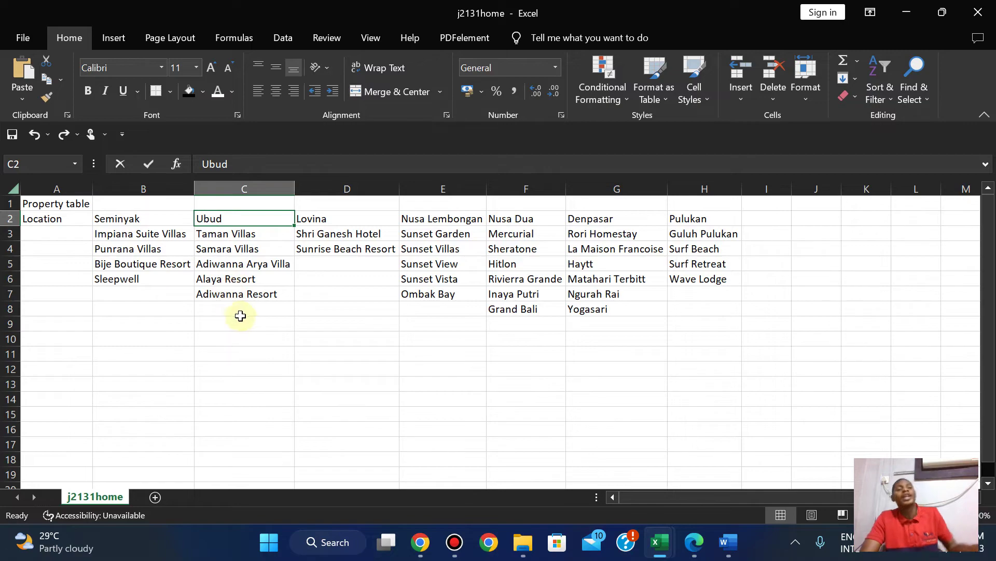
# Return to j2131bhh_AN017_2023, where B10:B14 list Taman Villas through Adiwanna Resort.
pyautogui.moveTo(660, 542)
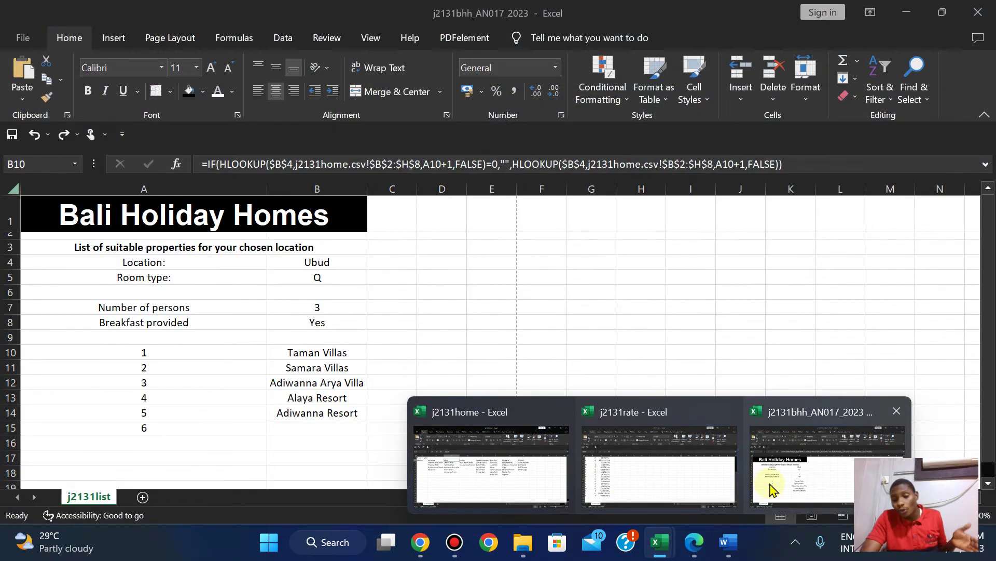
pyautogui.click(767, 483)
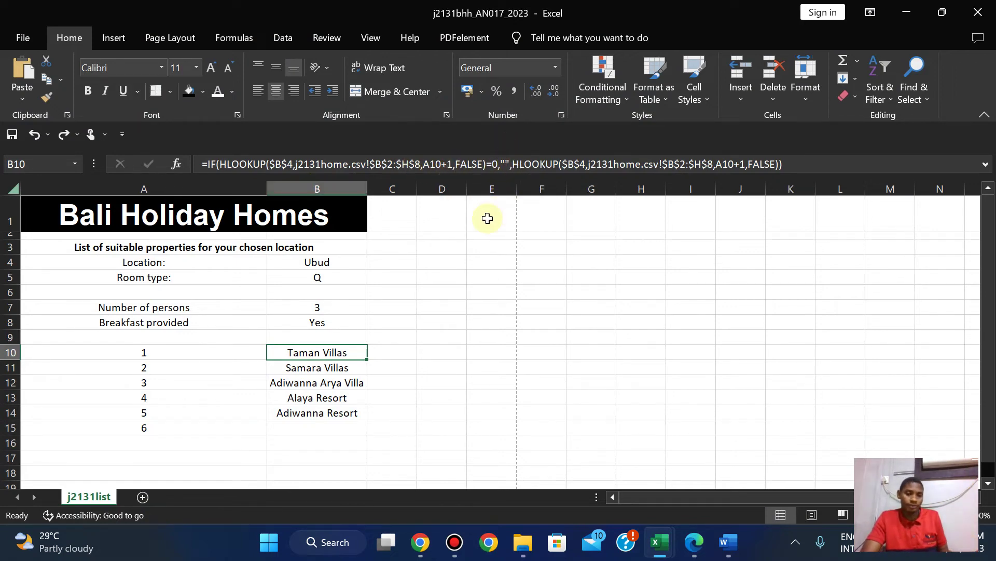
# Save the Bali Holiday Homes workbook.
pyautogui.click(695, 544)
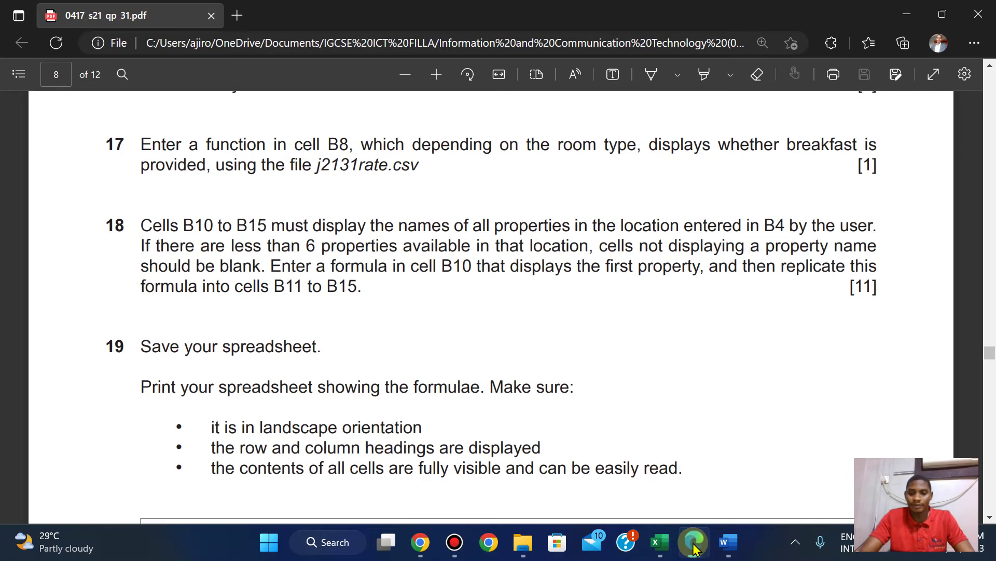
pyautogui.scroll(-1, 607, 379)
pyautogui.moveTo(496, 6)
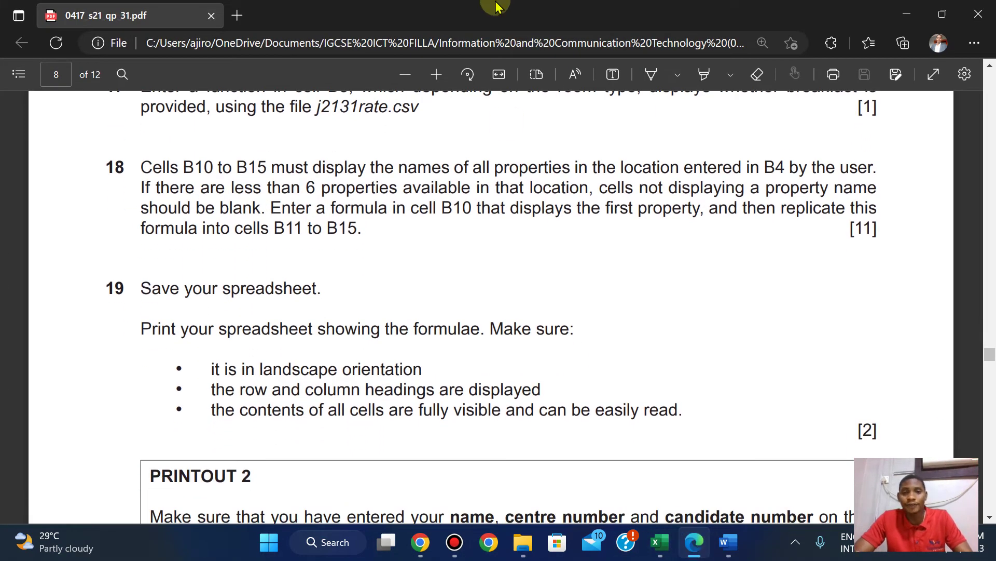
pyautogui.click(409, 317)
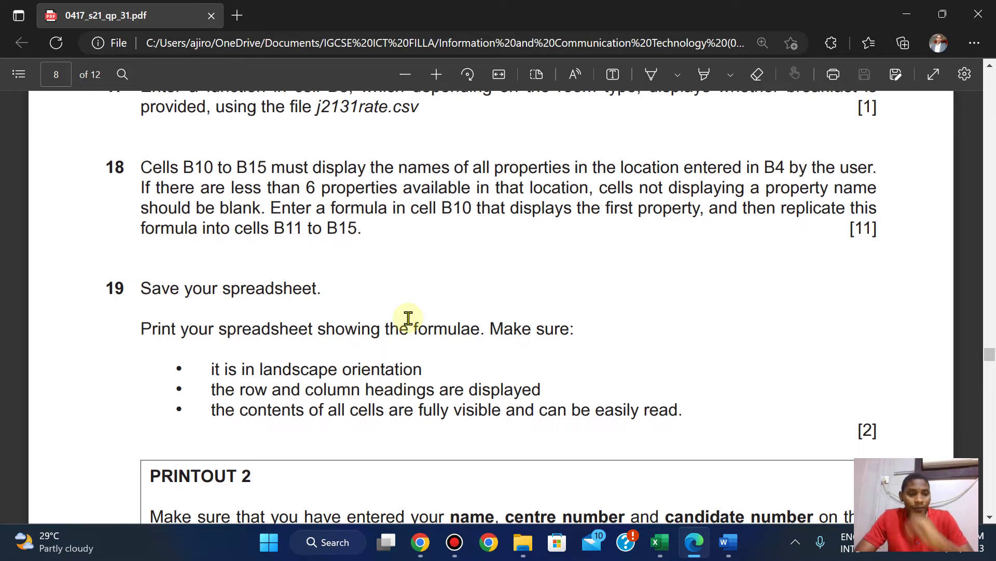
pyautogui.moveTo(659, 542)
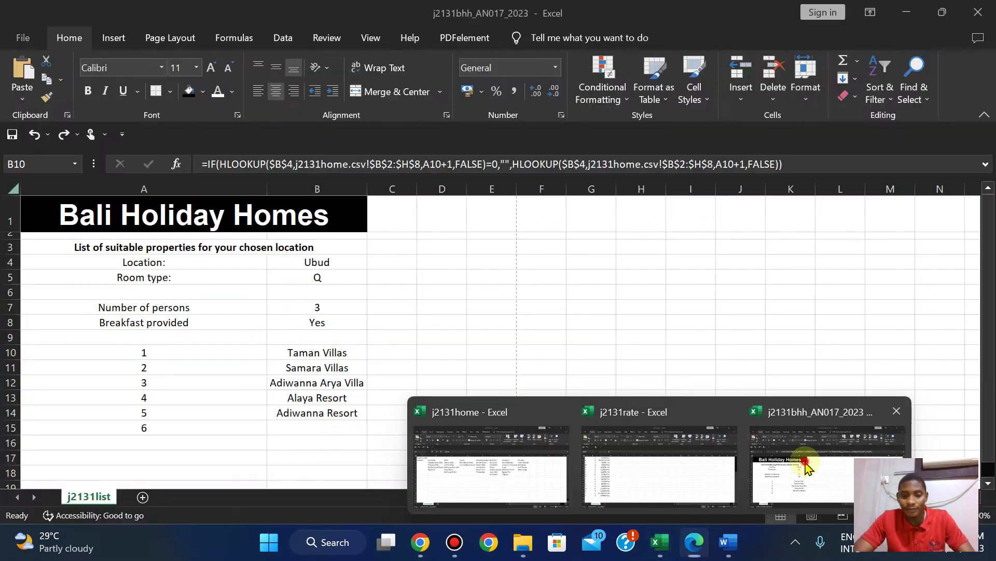
pyautogui.click(807, 467)
pyautogui.click(23, 37)
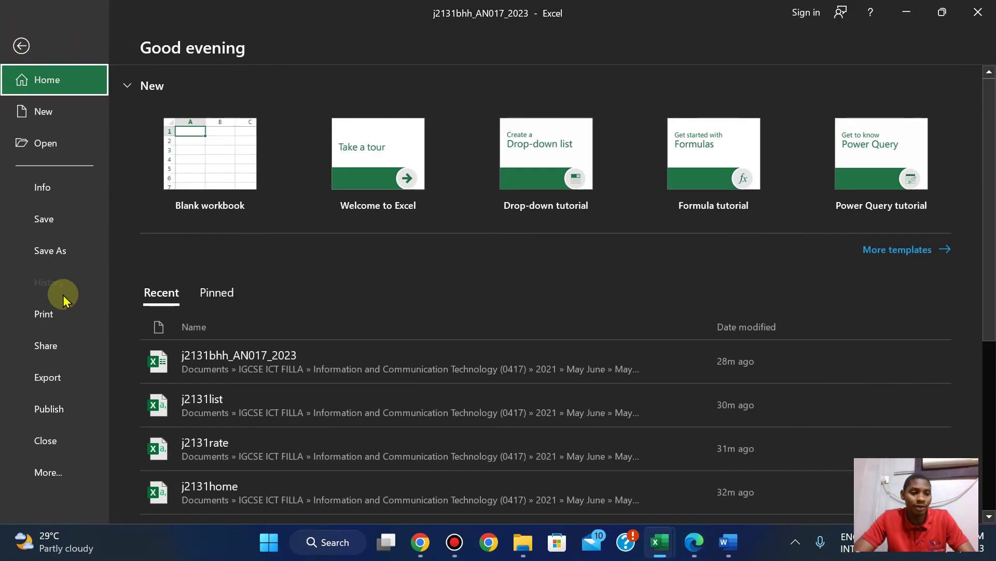
pyautogui.click(43, 219)
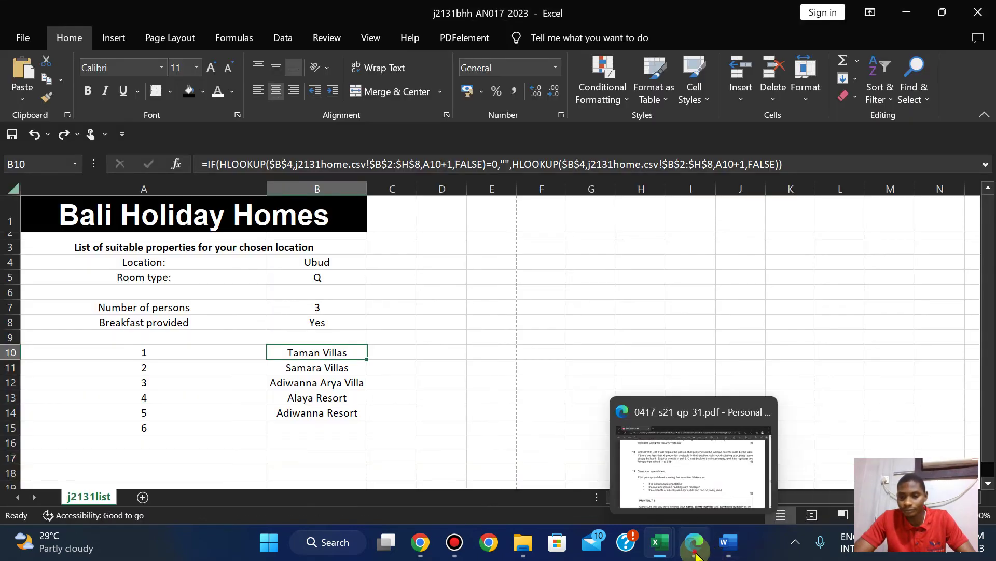
# Copy the PRINTOUT 3 heading from question 20 in the question paper.
pyautogui.click(696, 554)
pyautogui.press('Down')
pyautogui.press('Down')
pyautogui.press('Down')
pyautogui.press('Down')
pyautogui.press('Down')
pyautogui.press('Down')
pyautogui.press('Down')
pyautogui.press('Down')
pyautogui.press('Down')
pyautogui.press('Down')
pyautogui.press('Down')
pyautogui.press('Down')
pyautogui.press('Down')
pyautogui.press('Down')
pyautogui.press('Down')
pyautogui.press('Down')
pyautogui.press('Down')
pyautogui.press('Down')
pyautogui.press('Down')
pyautogui.press('Down')
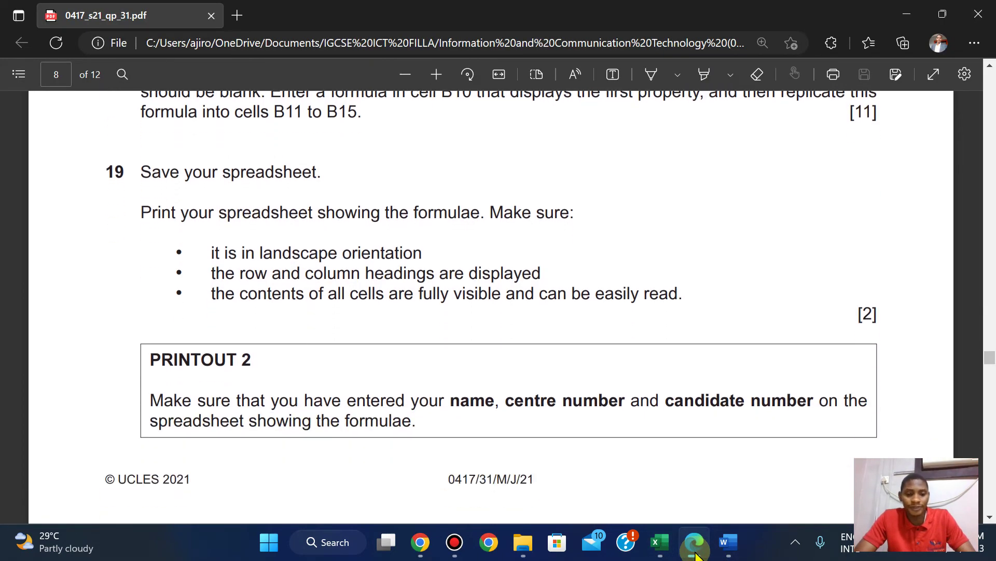
pyautogui.press('Down')
pyautogui.press('Down')
pyautogui.press('Down')
pyautogui.press('Down')
pyautogui.press('Down')
pyautogui.press('Down')
pyautogui.press('Down')
pyautogui.press('Down')
pyautogui.press('Down')
pyautogui.press('Down')
pyautogui.press('Down')
pyautogui.press('Down')
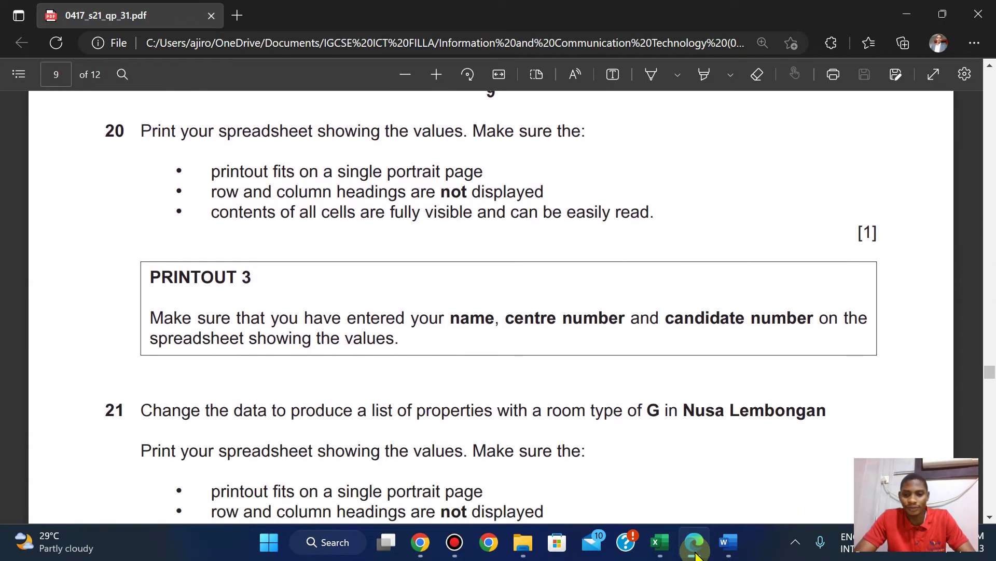
pyautogui.press('Up')
pyautogui.press('Up')
pyautogui.press('Up')
pyautogui.press('Up')
pyautogui.press('Up')
pyautogui.press('Up')
pyautogui.press('Up')
pyautogui.press('Up')
pyautogui.press('Up')
pyautogui.press('Up')
pyautogui.press('Up')
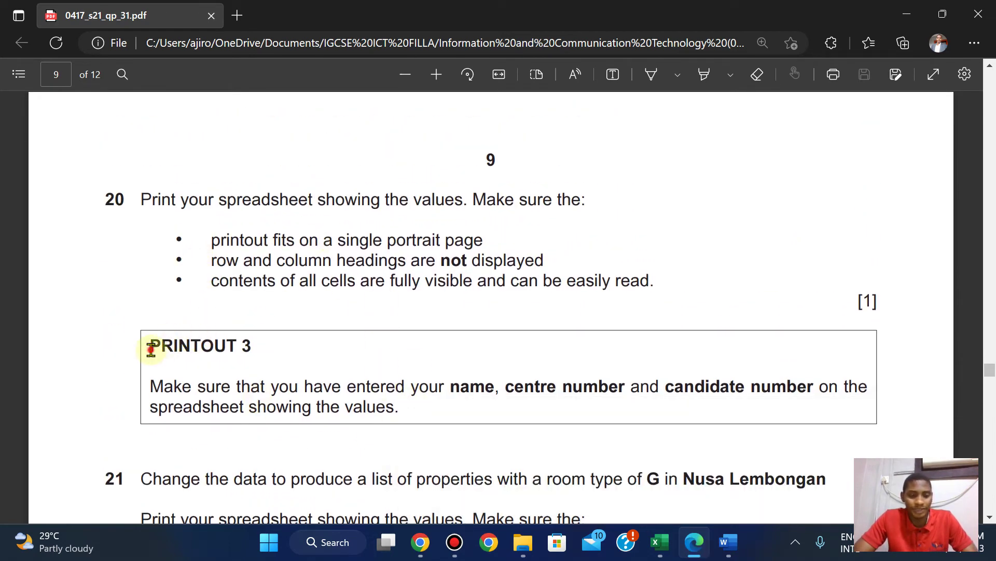
pyautogui.moveTo(151, 350); pyautogui.dragTo(252, 349)
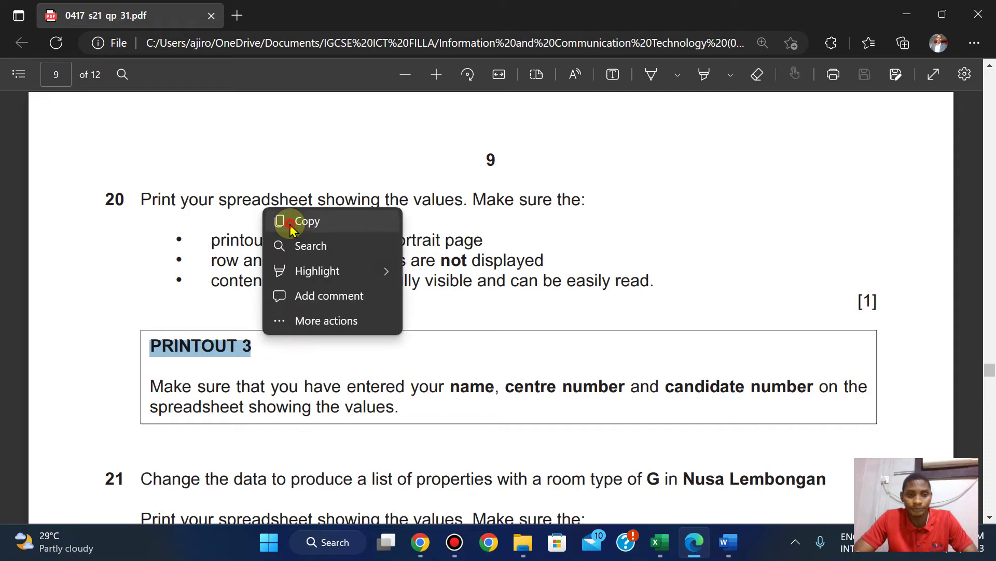
pyautogui.click(289, 223)
# Scroll back up to the page 8 example Bali Holiday Homes spreadsheet.
pyautogui.moveTo(659, 541)
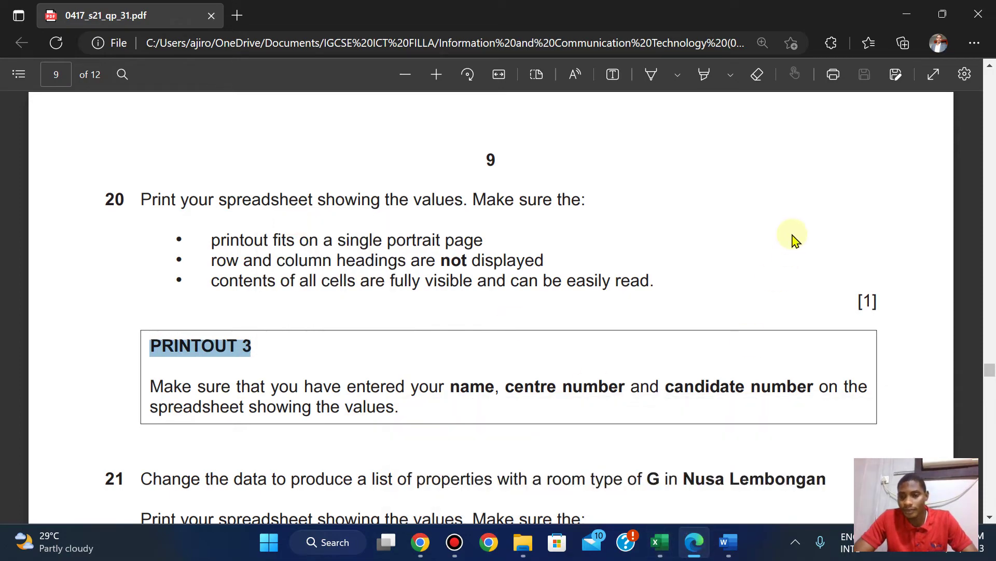
pyautogui.scroll(5, 788, 189)
pyautogui.scroll(20, 788, 189)
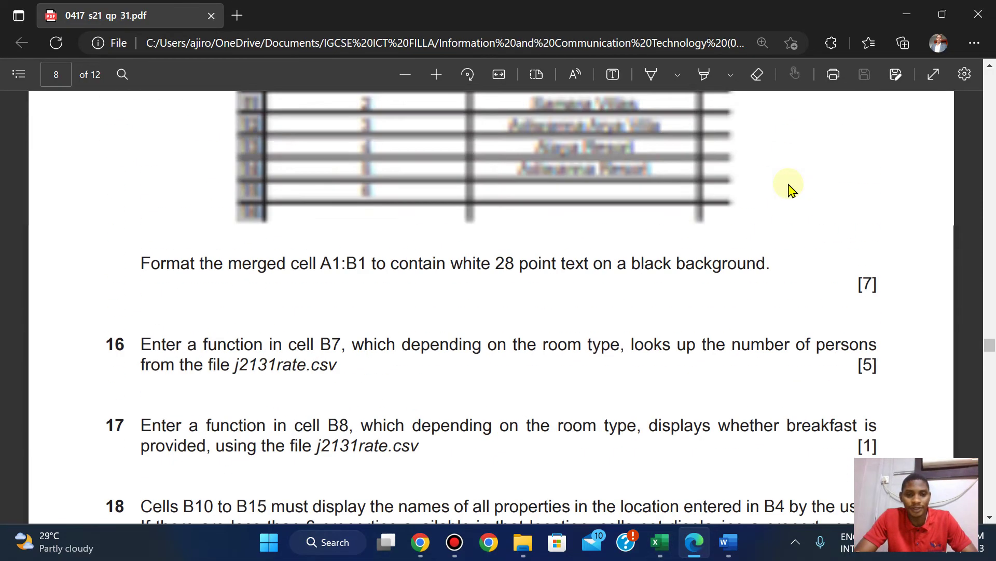
pyautogui.scroll(-3, 788, 189)
pyautogui.scroll(2, 789, 189)
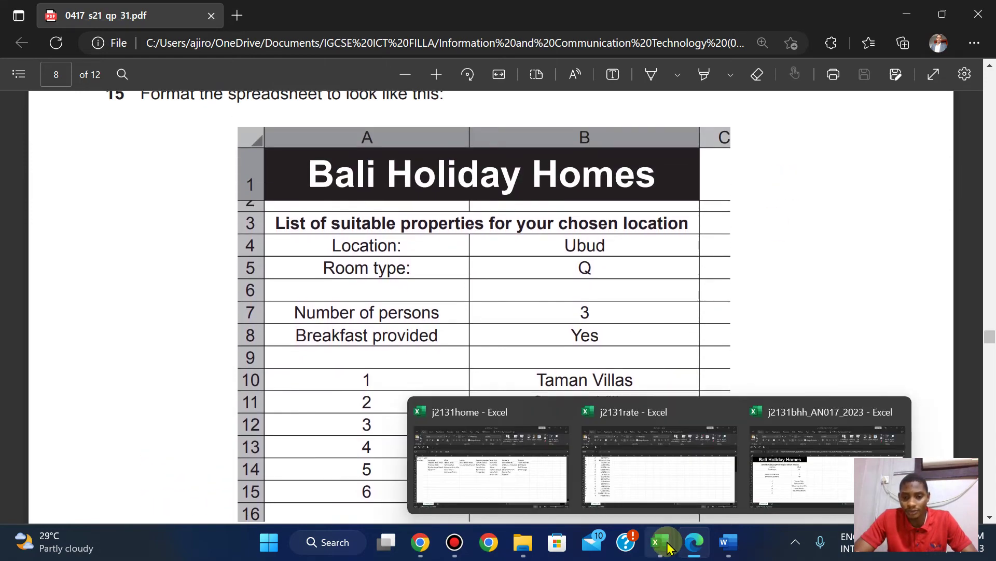
# Snap the workbook left beside the question paper PDF, zoomed out twice.
pyautogui.click(856, 433)
pyautogui.press('super+Left')
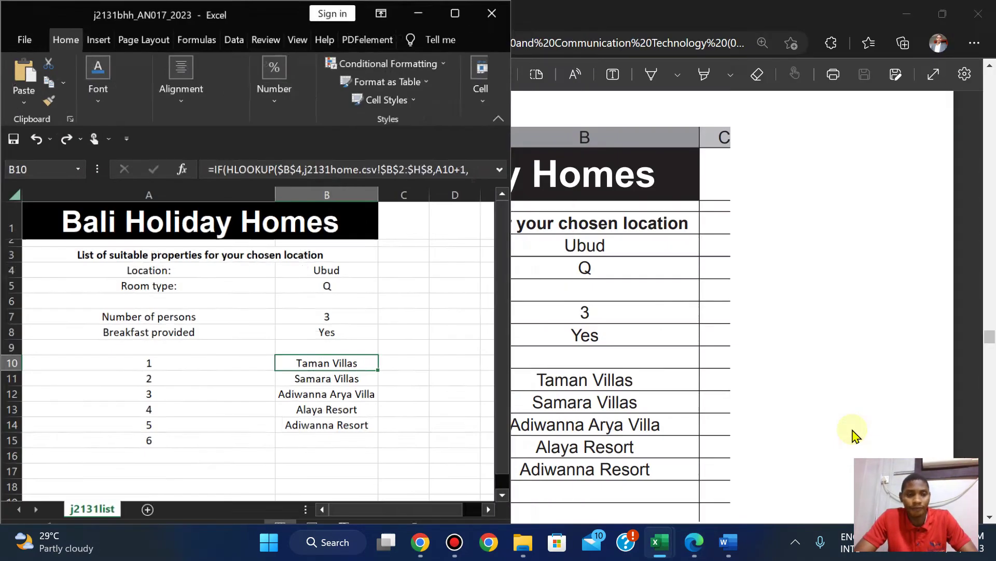
pyautogui.click(622, 155)
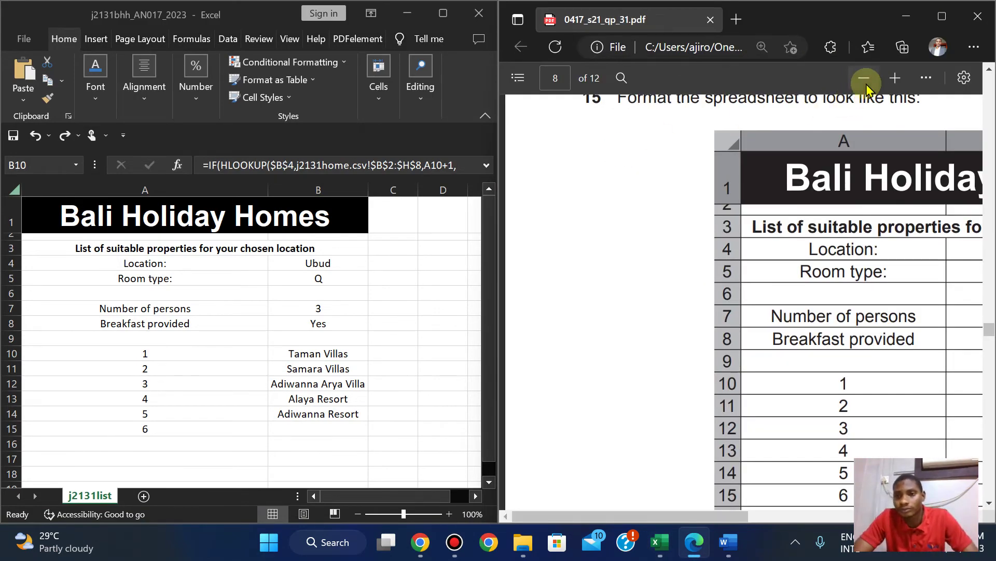
pyautogui.click(864, 78)
pyautogui.click(864, 77)
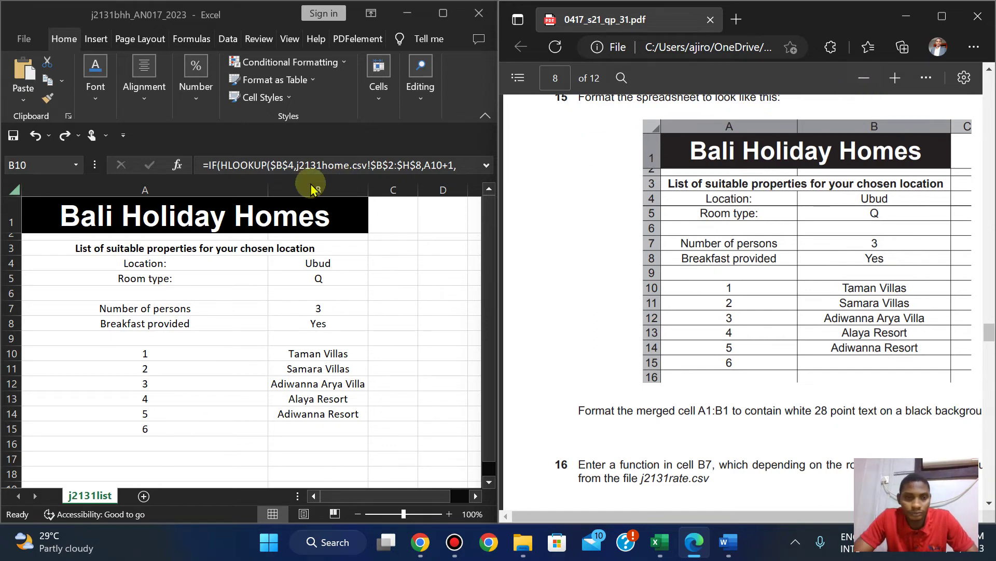
# Widen column B to 18.73 to match the model layout.
pyautogui.click(368, 191)
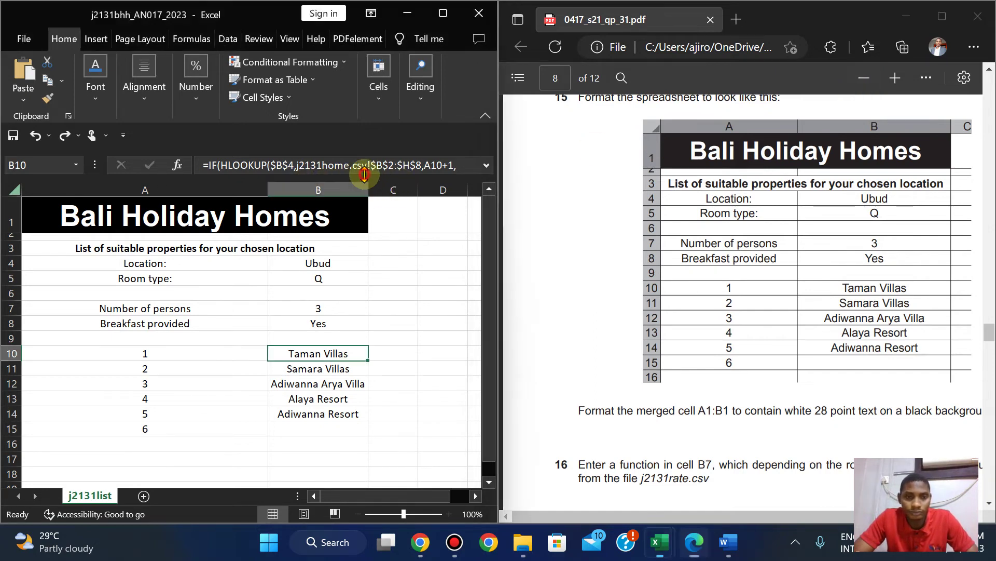
pyautogui.moveTo(367, 190); pyautogui.dragTo(380, 187)
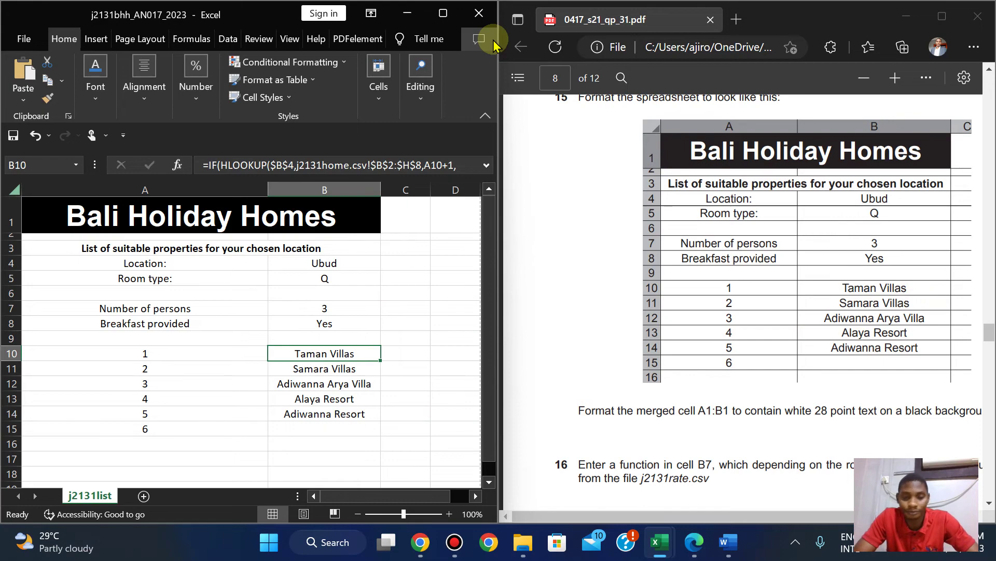
pyautogui.hotkey('alt', 'Tab')
# Maximize the workbook and the PDF, adjust the PDF zoom and scroll to PRINTOUT 3.
pyautogui.click(445, 11)
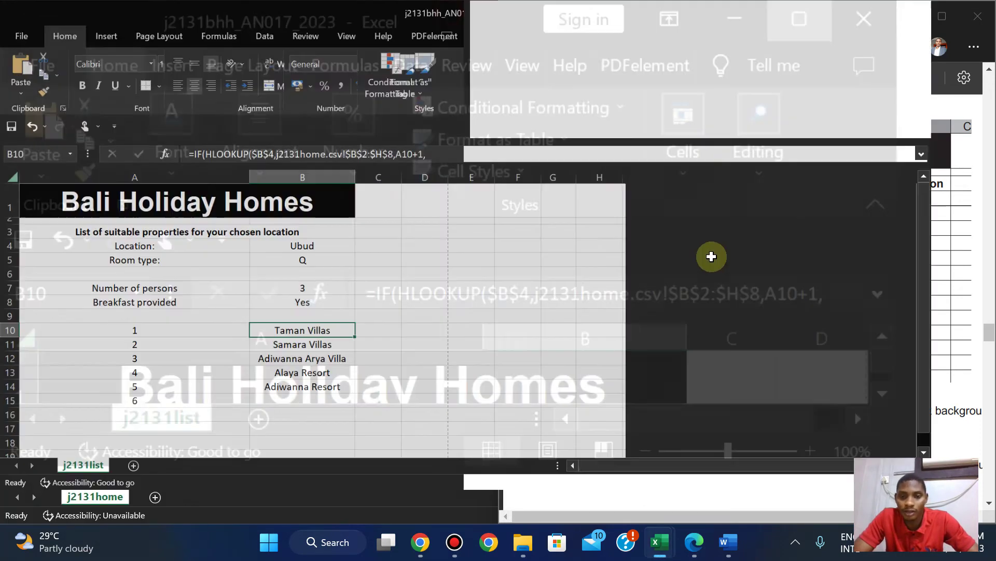
pyautogui.moveTo(660, 542)
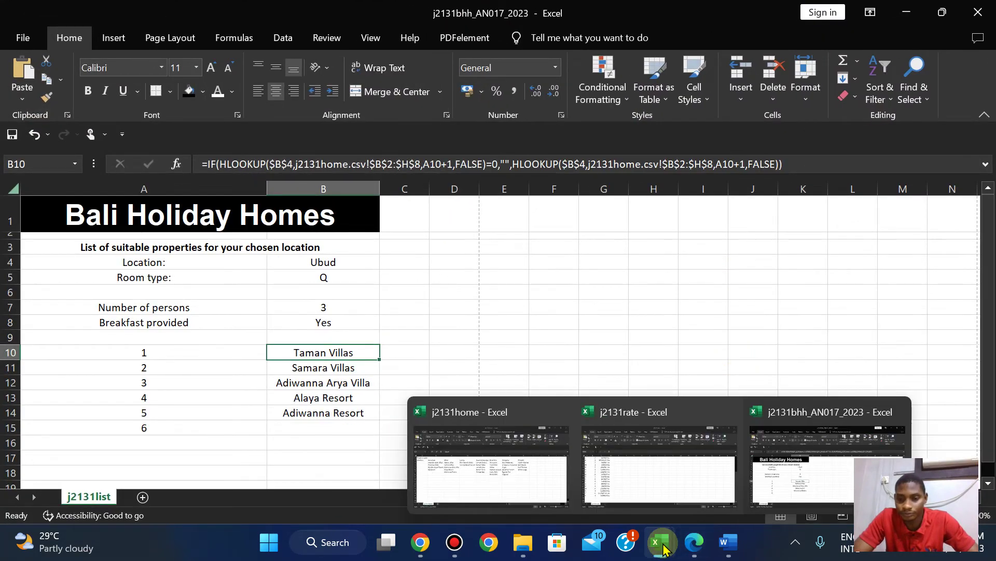
pyautogui.click(694, 542)
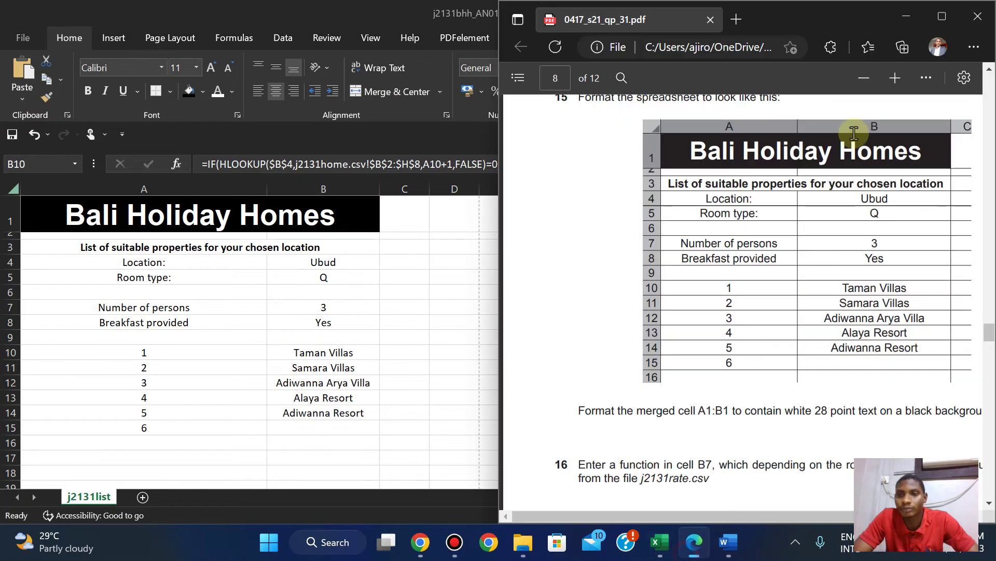
pyautogui.click(941, 21)
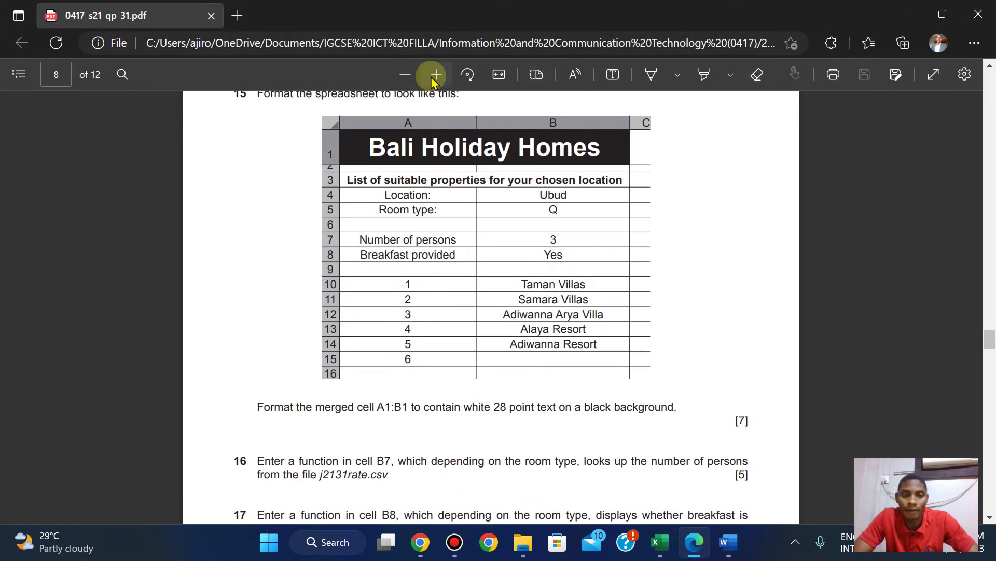
pyautogui.click(435, 76)
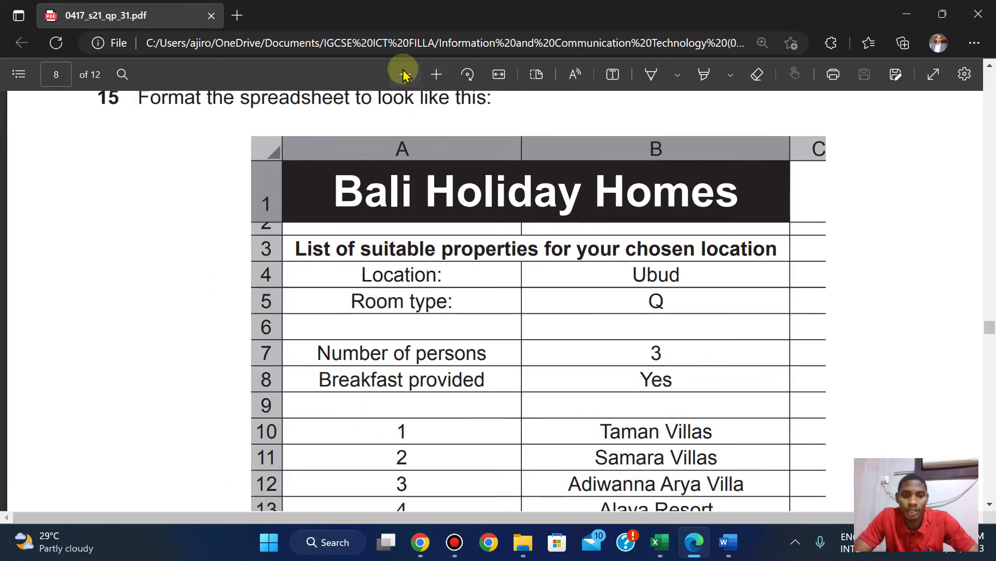
pyautogui.click(405, 75)
pyautogui.click(405, 75)
pyautogui.scroll(-10, 405, 75)
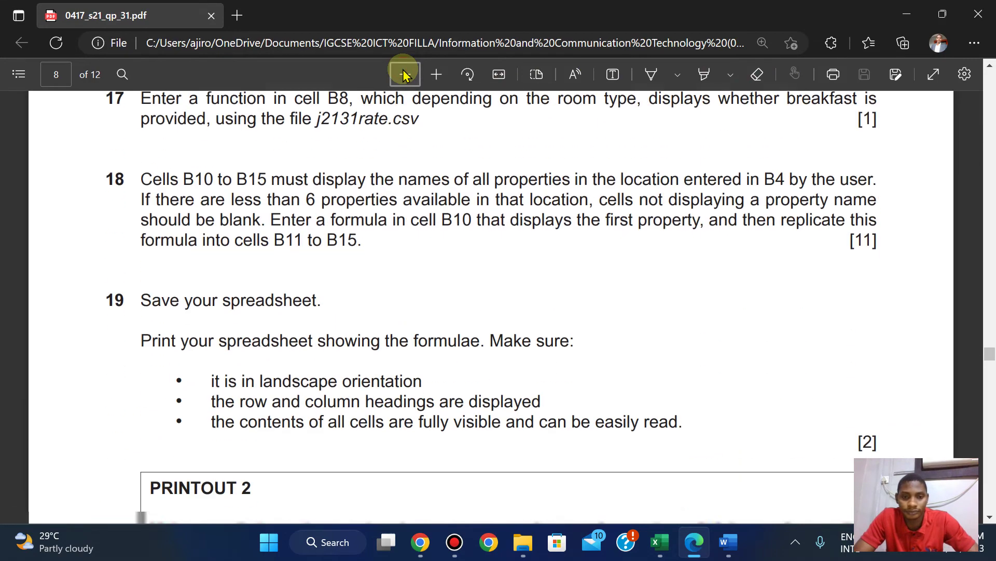
pyautogui.scroll(-8, 405, 75)
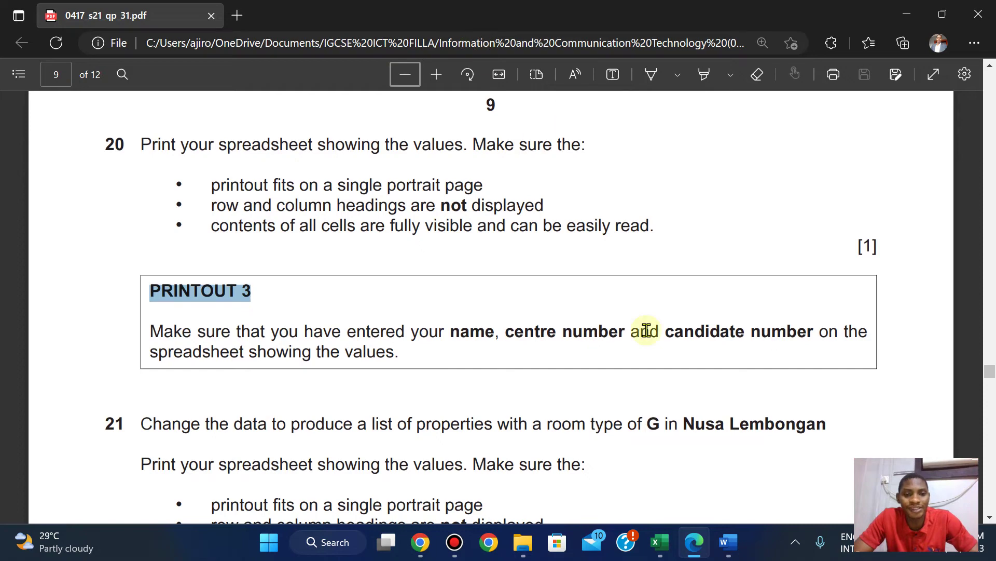
# Bring the Bali Holiday Homes workbook back to the front for printing.
pyautogui.moveTo(662, 547)
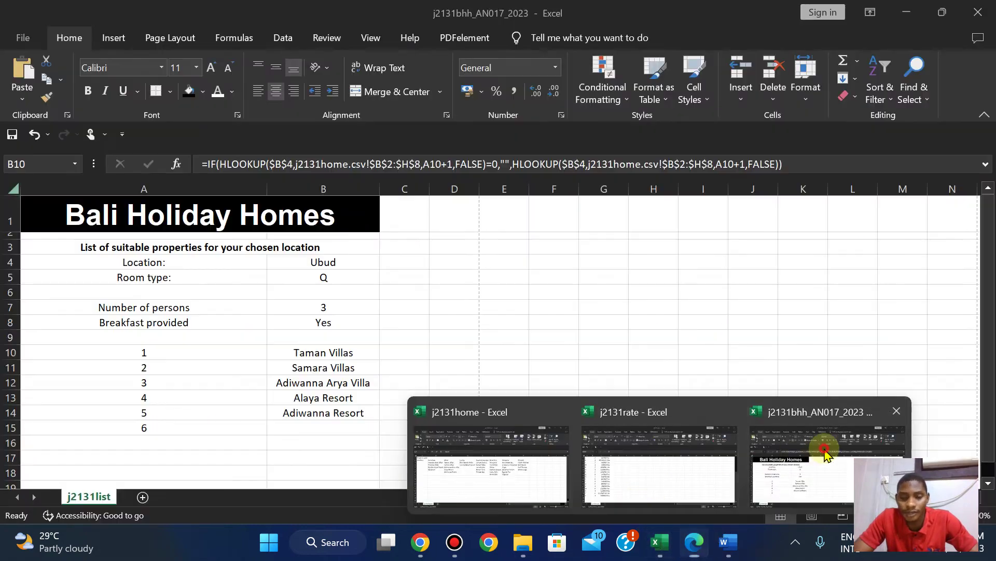
pyautogui.click(823, 449)
pyautogui.click(694, 543)
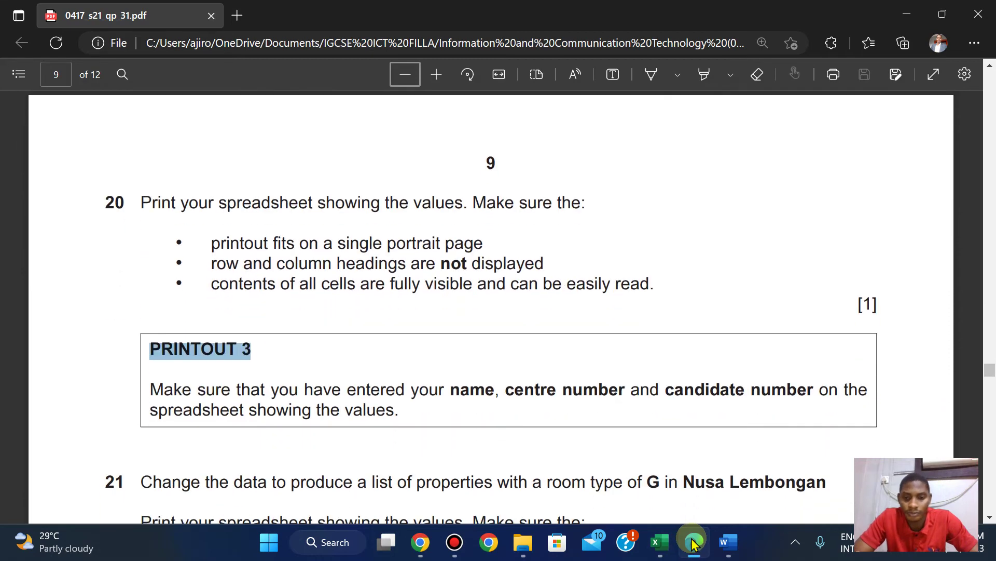
pyautogui.moveTo(661, 543)
pyautogui.click(798, 478)
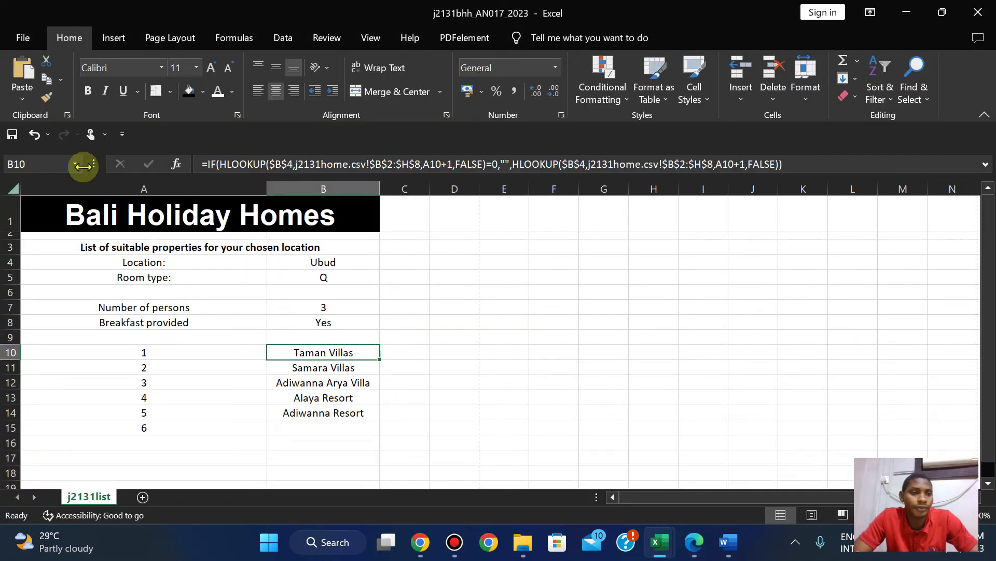
pyautogui.click(30, 39)
# Preview the one-page portrait Ubud list for Microsoft Print to PDF, checking it against the paper.
pyautogui.click(55, 318)
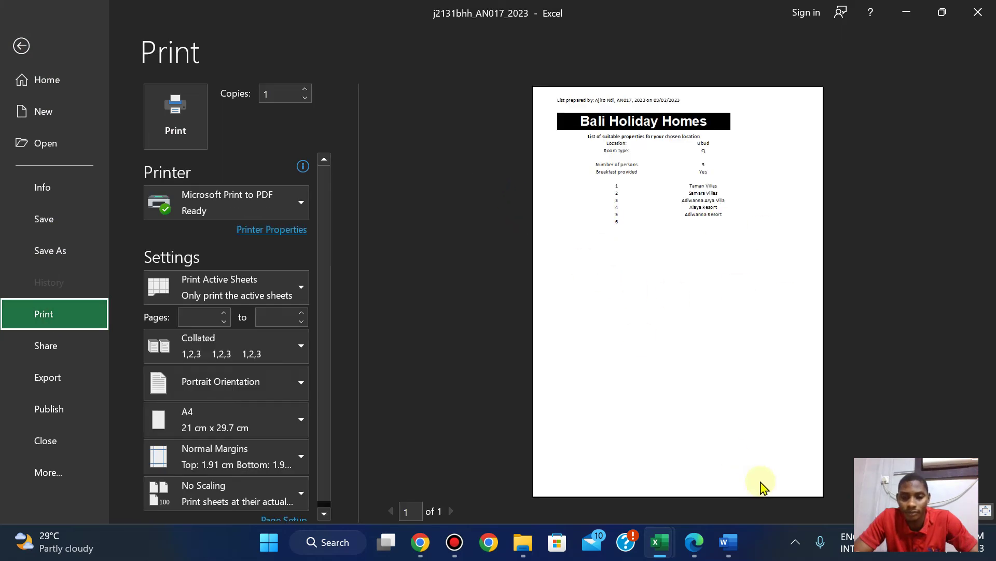
pyautogui.click(690, 543)
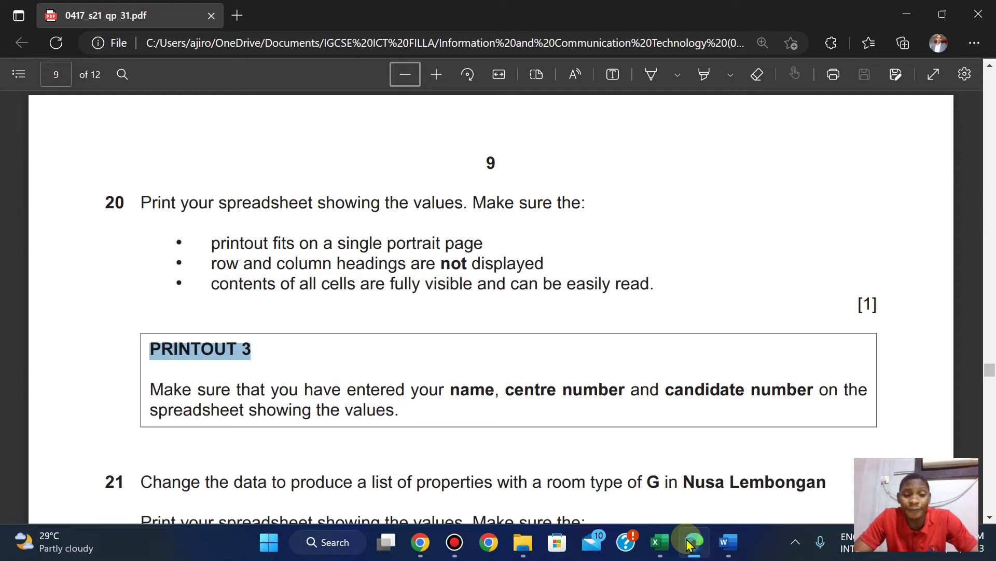
pyautogui.click(689, 542)
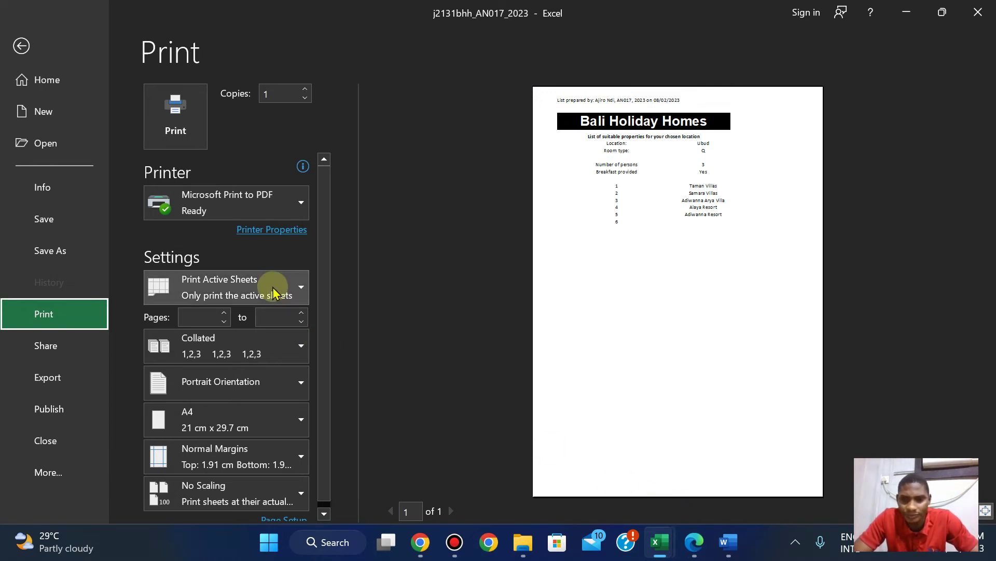
pyautogui.click(695, 550)
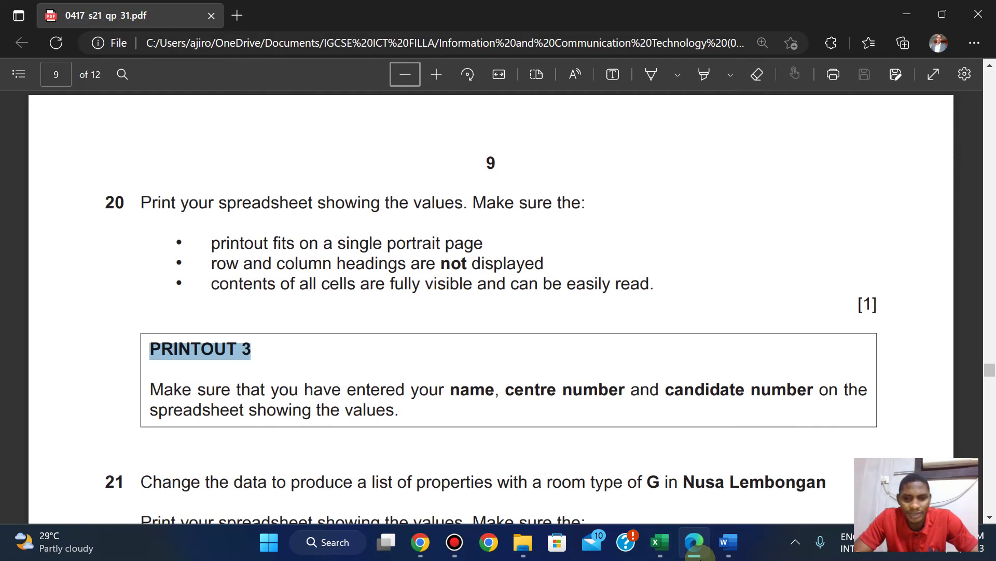
# Print the values sheet to PDF as 'PRINTOUT 3' in 2021 > May June > 0417_s21_sf_31 > 06_0417_31.
pyautogui.click(694, 549)
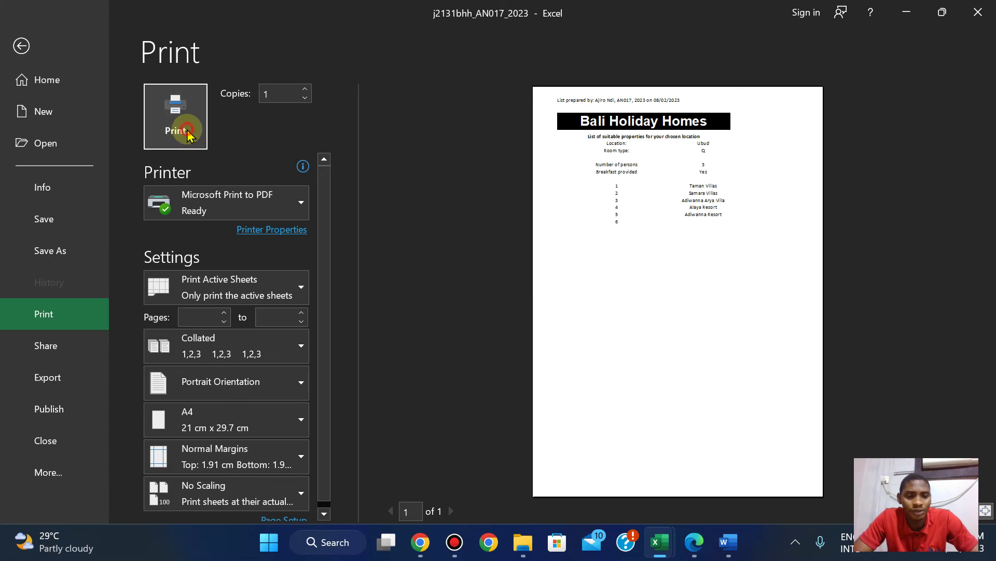
pyautogui.click(182, 124)
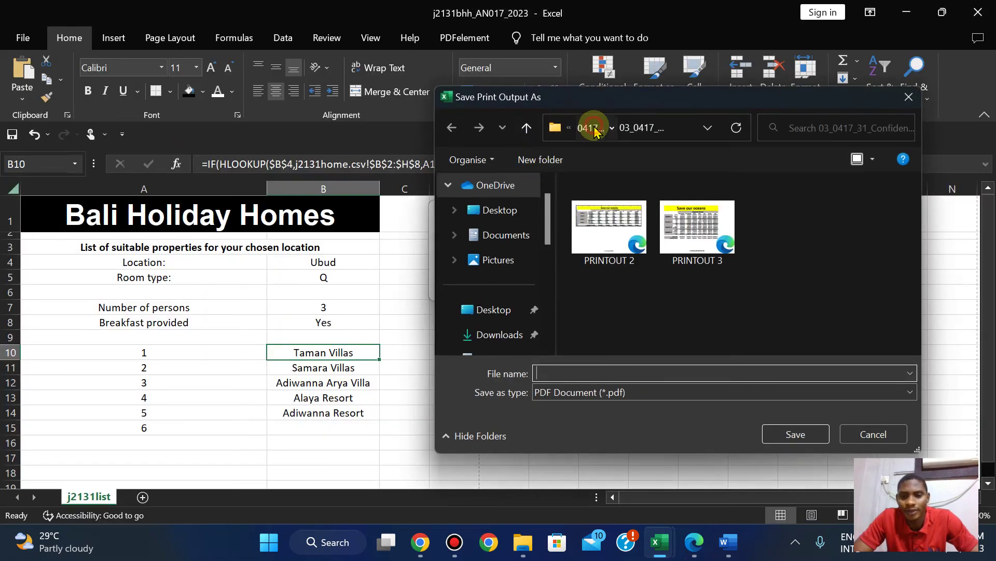
pyautogui.click(591, 128)
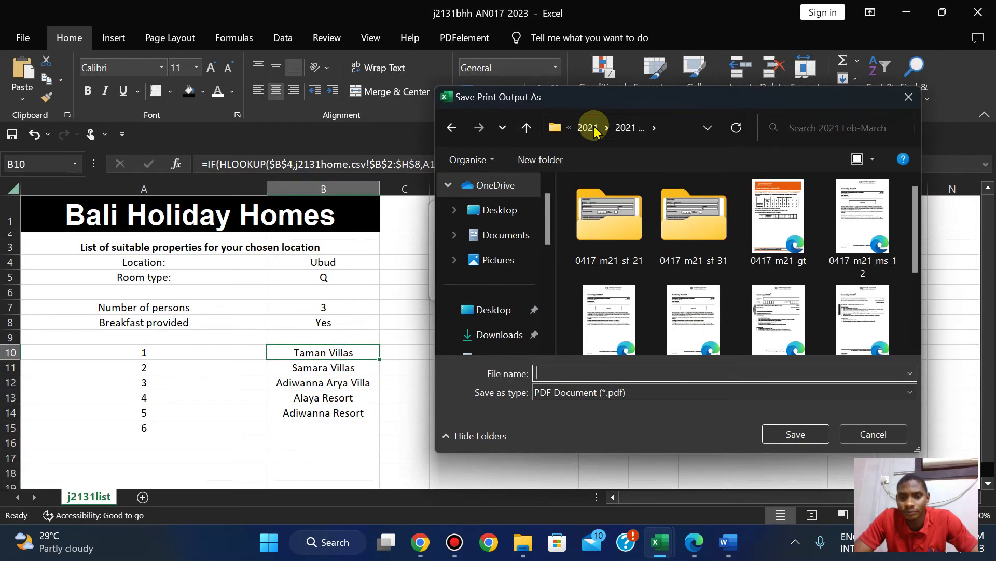
pyautogui.click(591, 128)
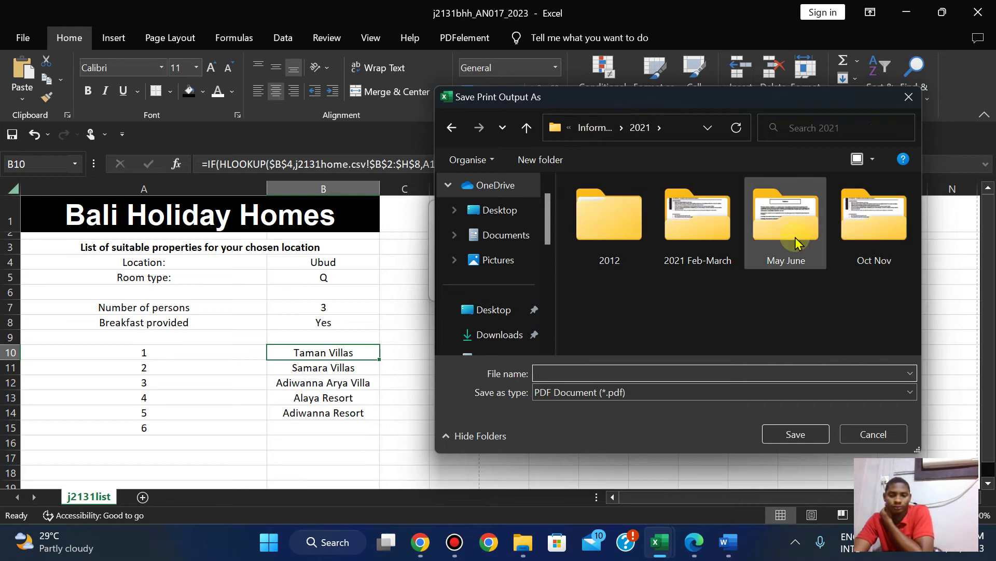
pyautogui.doubleClick(788, 223)
pyautogui.doubleClick(690, 248)
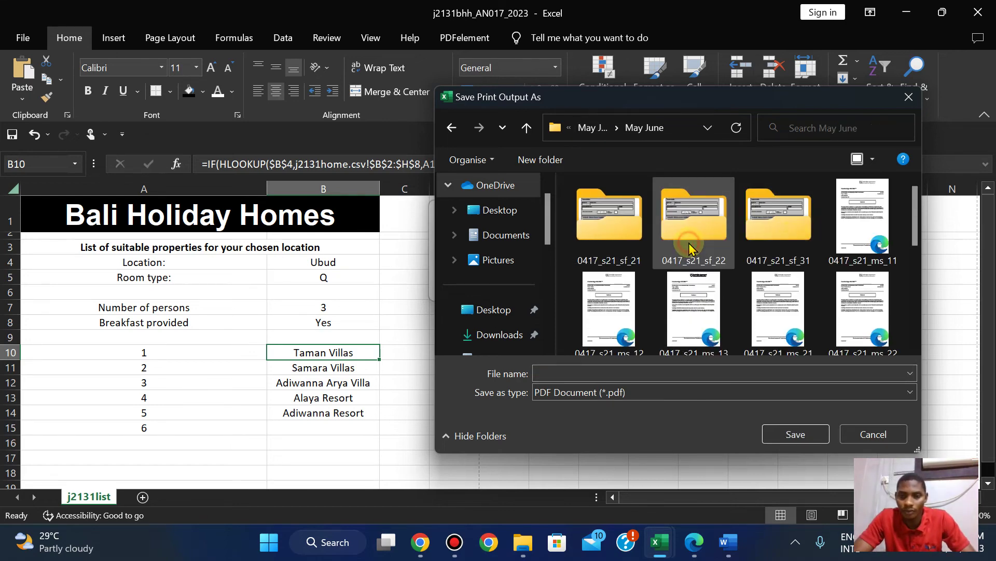
pyautogui.doubleClick(815, 223)
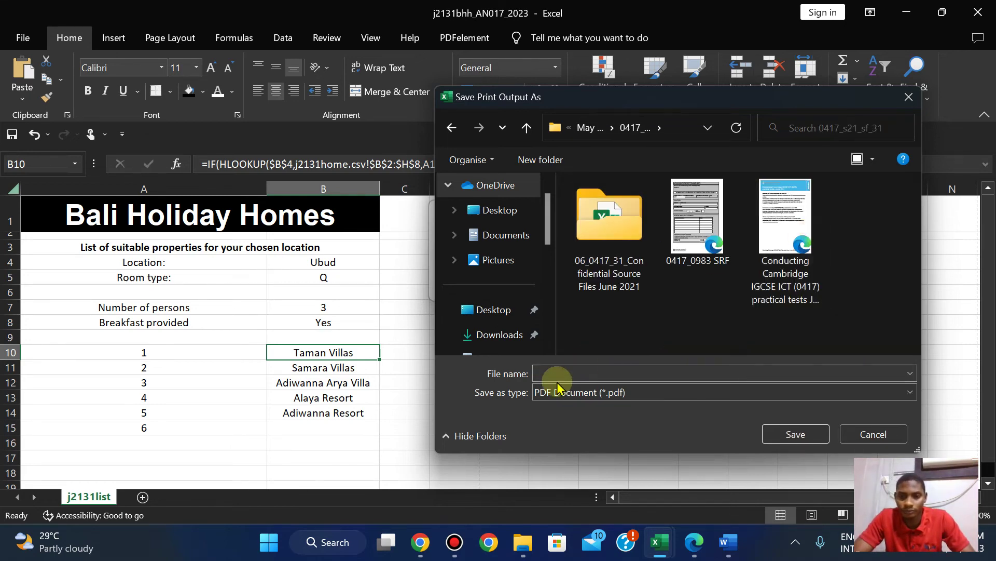
pyautogui.doubleClick(625, 268)
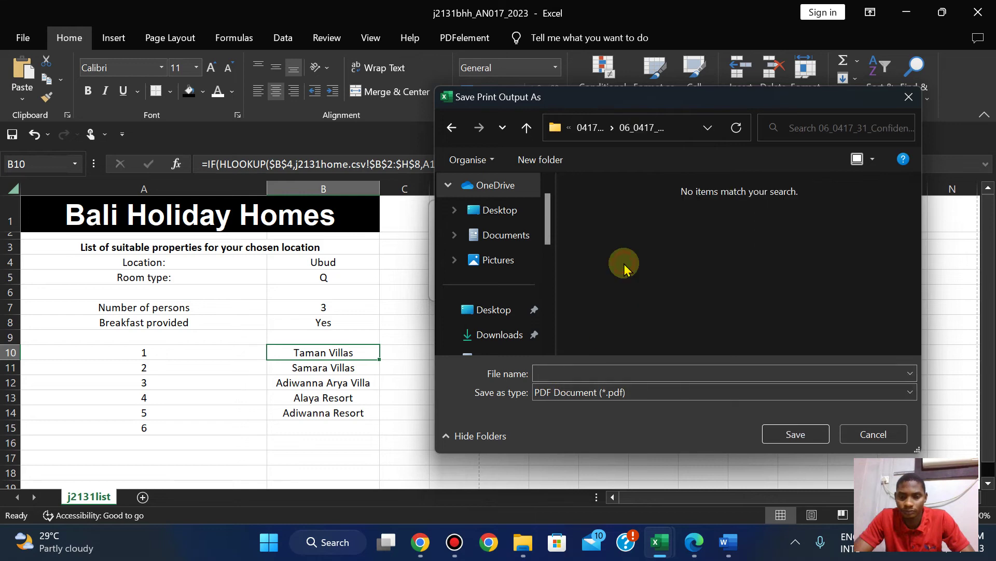
pyautogui.click(565, 373)
pyautogui.click(799, 434)
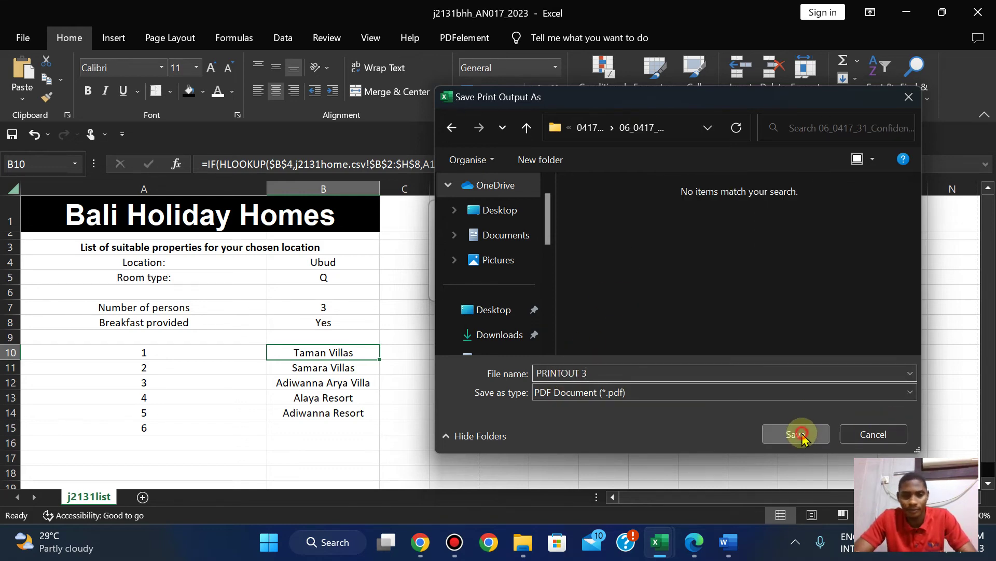
pyautogui.click(691, 543)
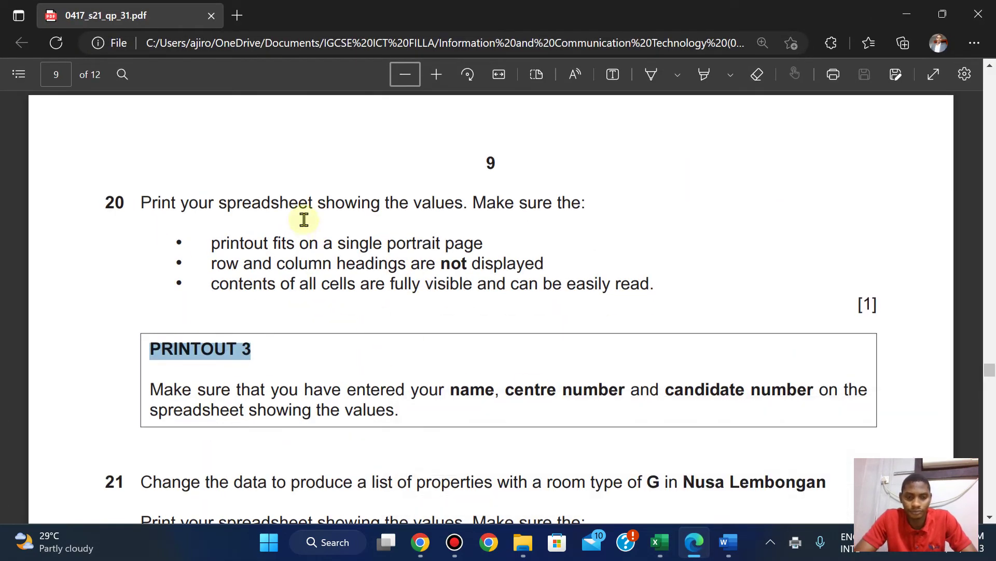
# Scroll the exam paper back to PRINTOUT 2 at question 19, then return to the workbook.
pyautogui.scroll(-1, 303, 218)
pyautogui.scroll(1, 303, 218)
pyautogui.scroll(8, 304, 219)
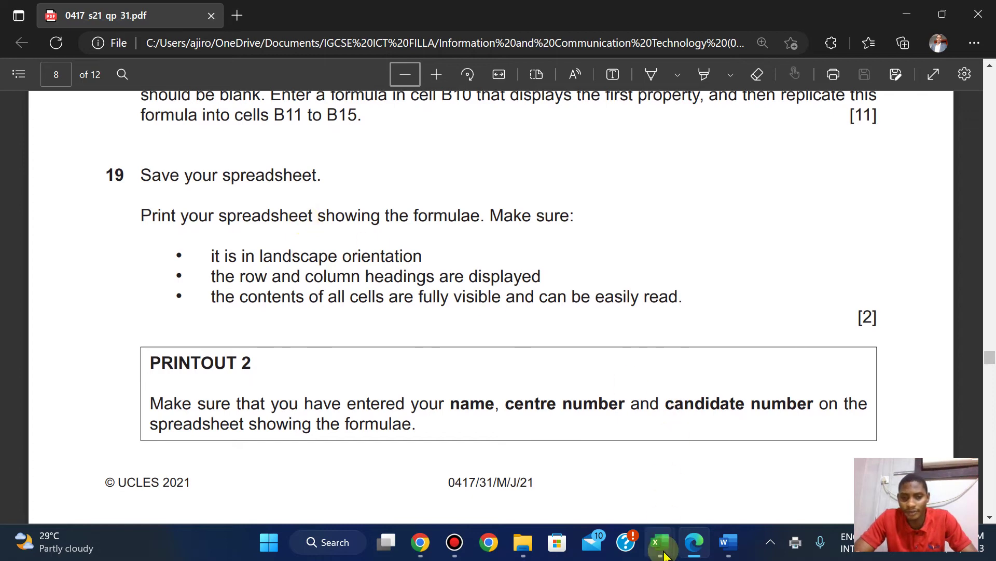
pyautogui.moveTo(659, 542)
pyautogui.click(778, 472)
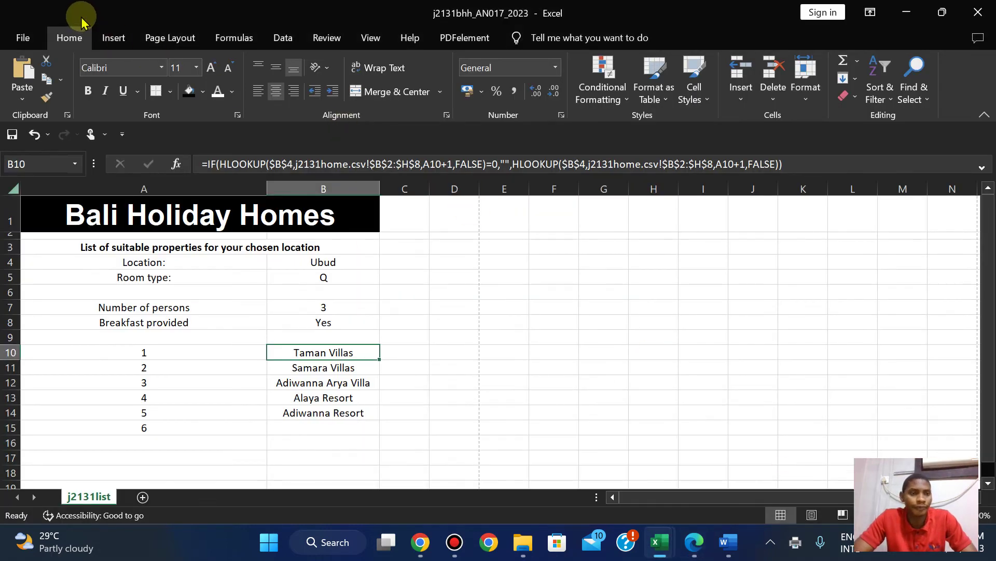
# Show formulas in the sheet and AutoFit columns A and B to their contents.
pyautogui.click(231, 38)
pyautogui.click(749, 62)
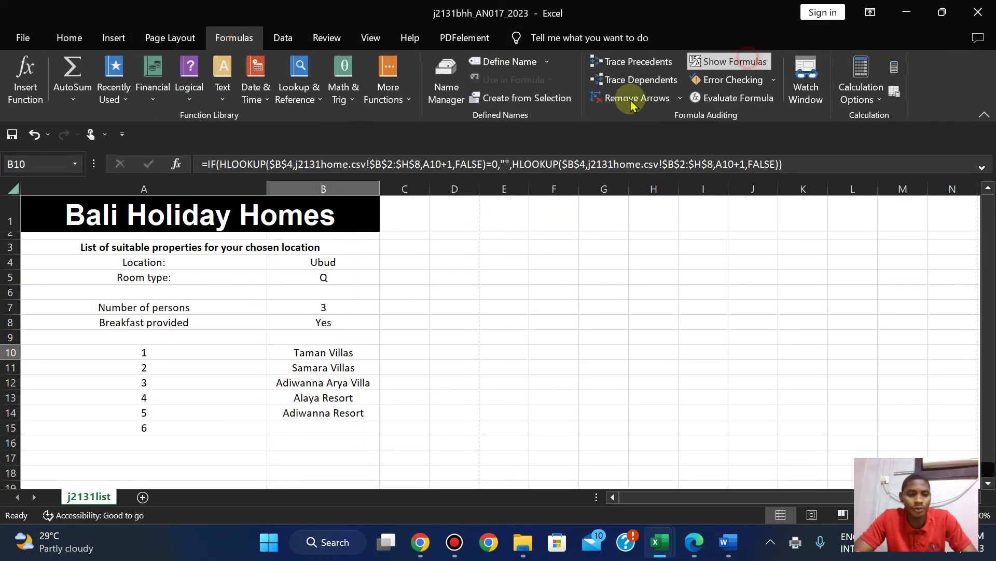
pyautogui.doubleClick(511, 184)
pyautogui.doubleClick(343, 187)
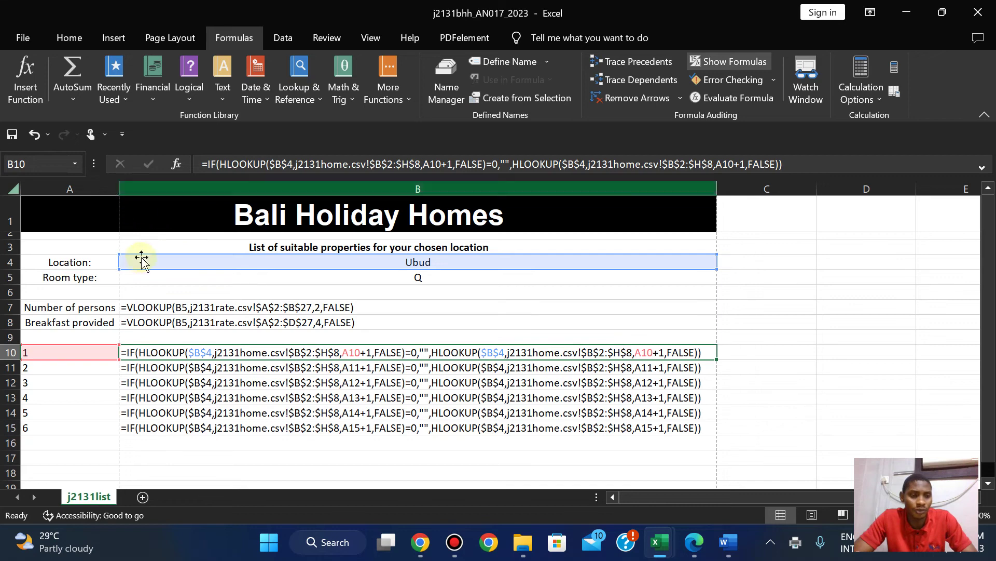
# Set the formulas printout to Landscape orientation in the Print settings.
pyautogui.click(23, 38)
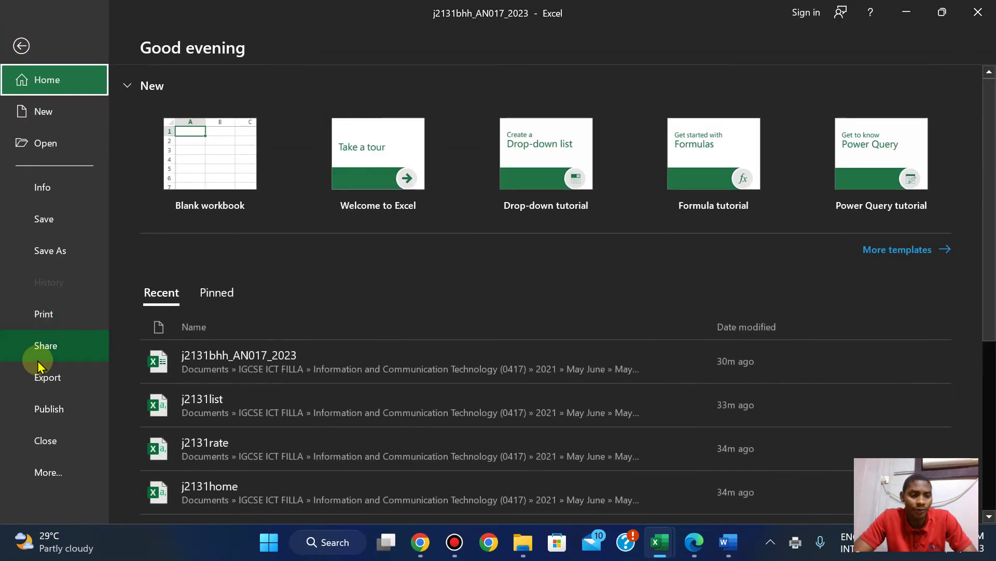
pyautogui.click(39, 314)
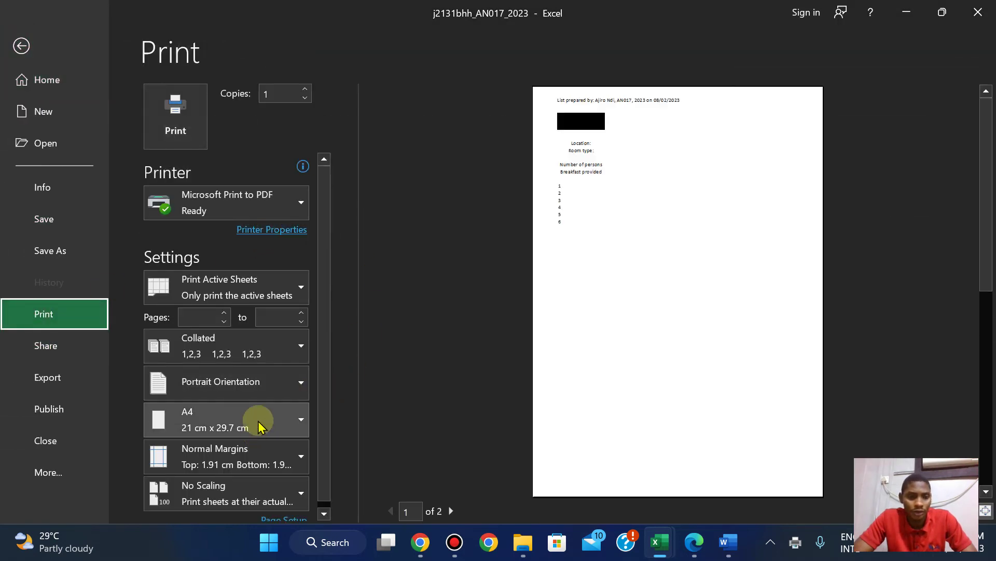
pyautogui.click(249, 382)
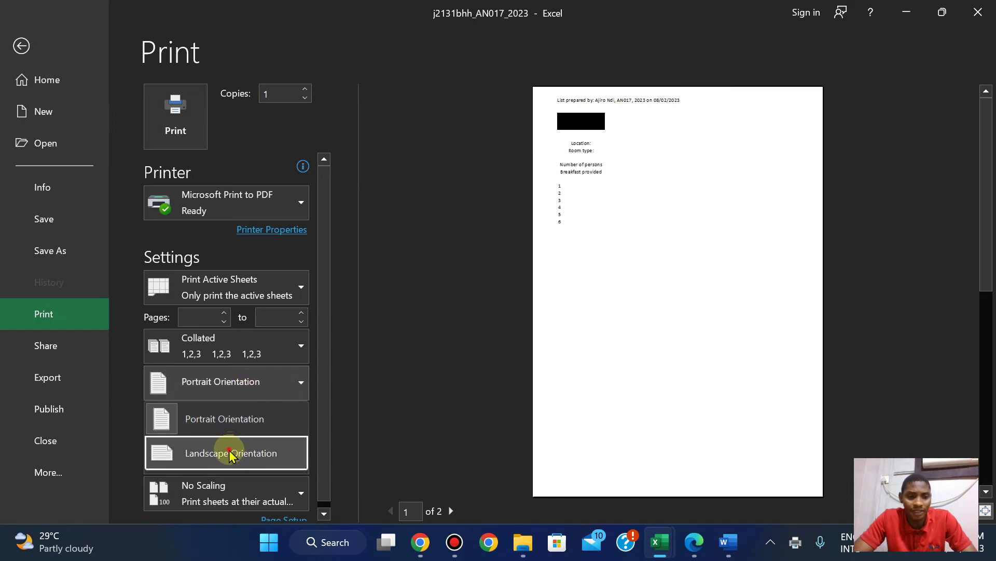
pyautogui.click(229, 455)
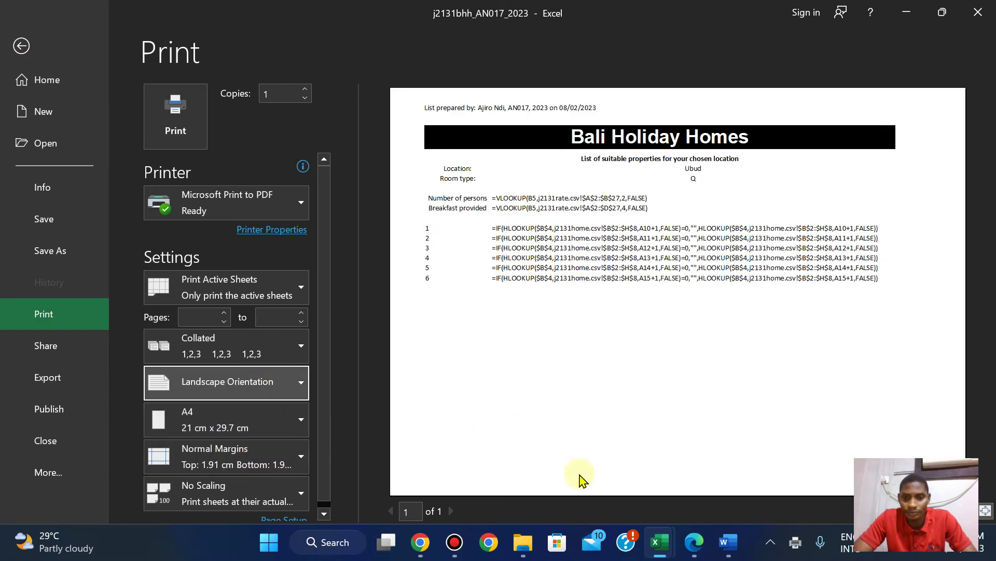
# Check the exam paper, then apply Page Setup Sheet options so the printout fits one page.
pyautogui.click(695, 544)
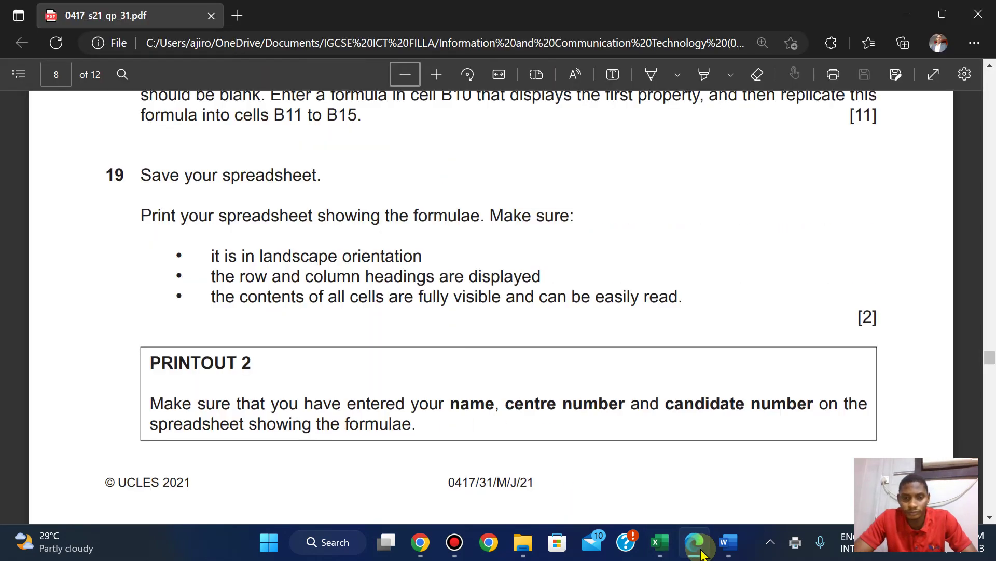
pyautogui.click(698, 550)
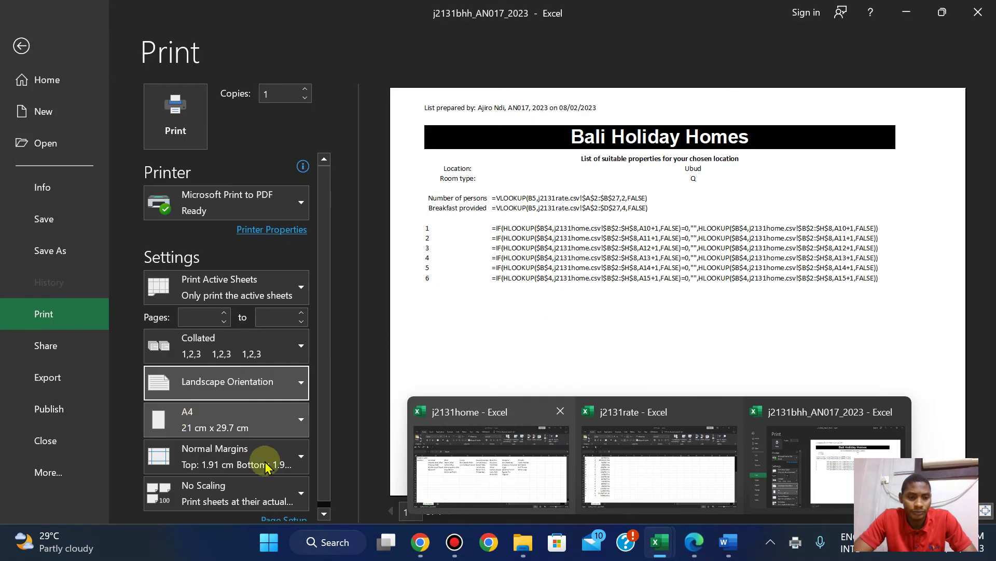
pyautogui.click(296, 498)
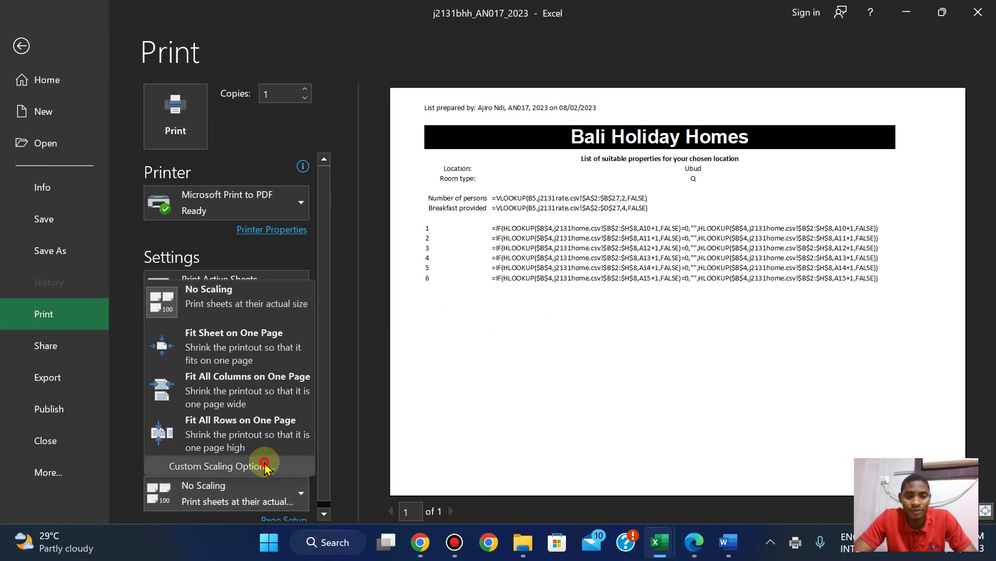
pyautogui.click(263, 462)
pyautogui.click(430, 55)
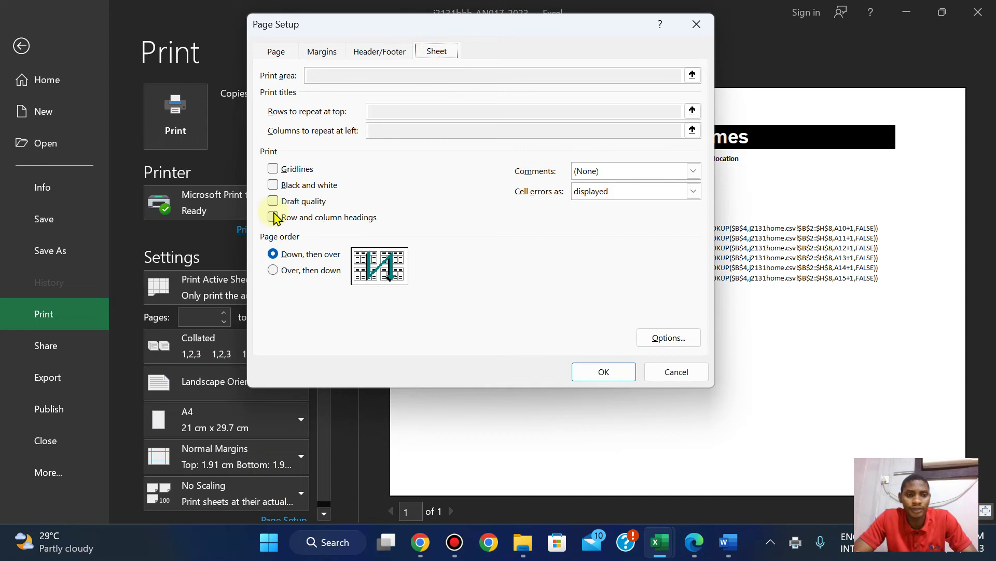
pyautogui.click(604, 371)
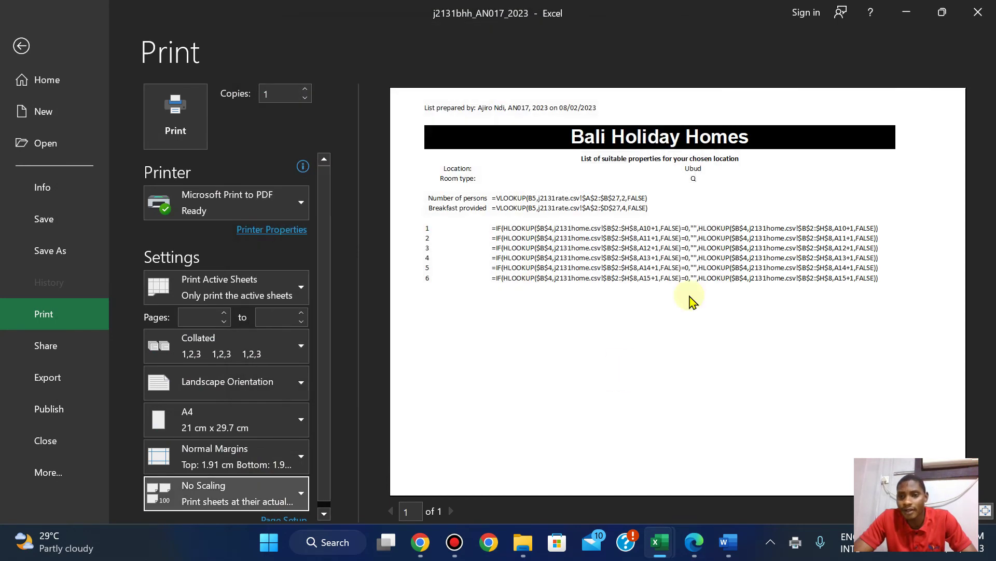
# Review the exam paper requirements and copy the 'PRINTOUT 2' label text.
pyautogui.click(693, 543)
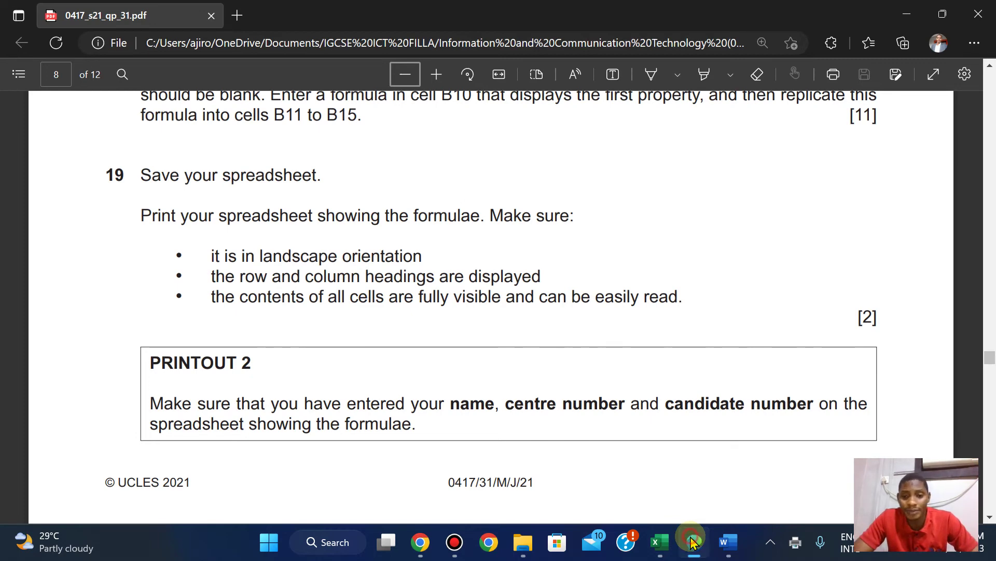
pyautogui.click(693, 542)
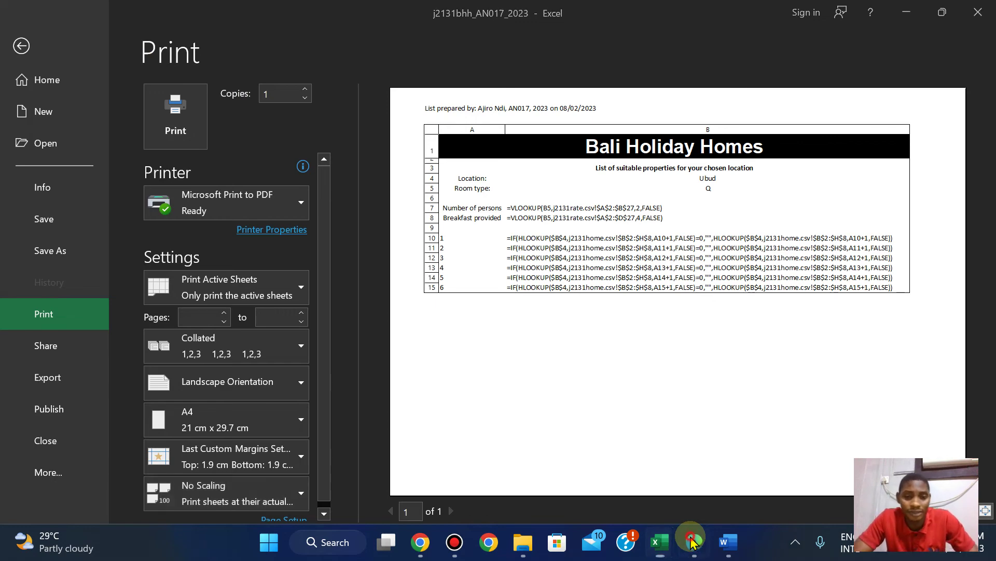
pyautogui.click(693, 542)
pyautogui.moveTo(148, 363); pyautogui.dragTo(254, 363)
pyautogui.click(283, 232)
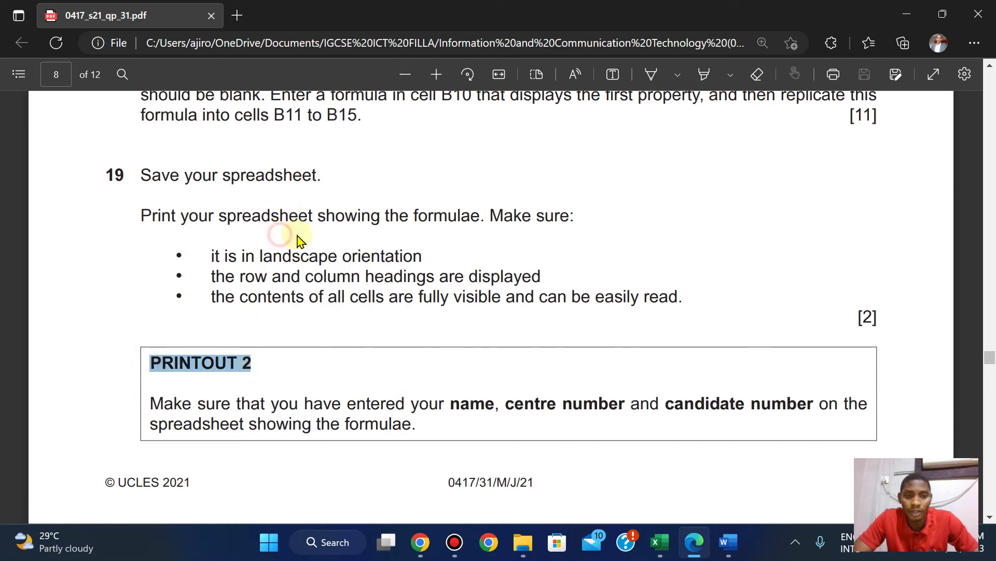
# Print the formula view of the sheet to a PDF file named PRINTOUT 2.
pyautogui.moveTo(666, 535)
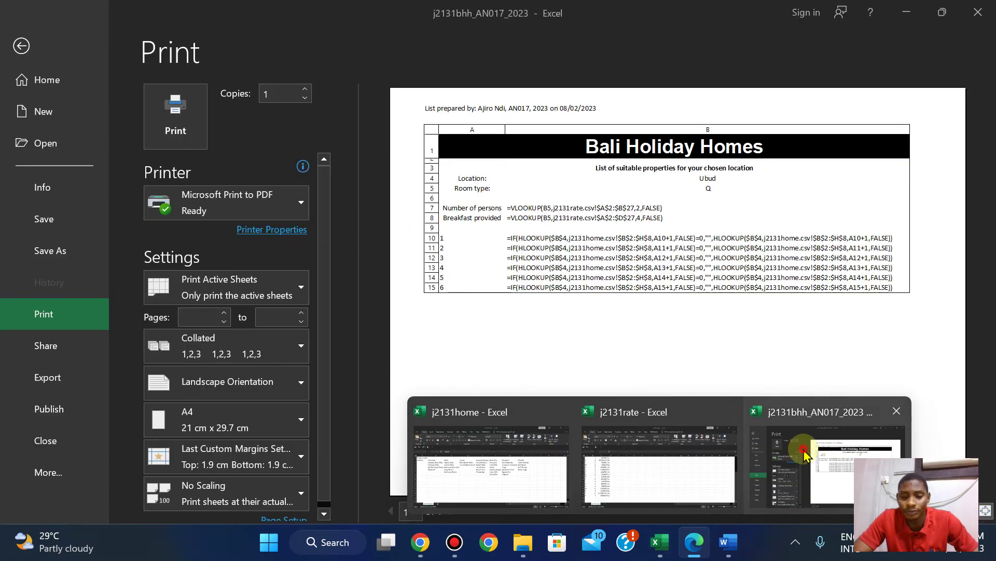
pyautogui.click(830, 457)
pyautogui.click(174, 121)
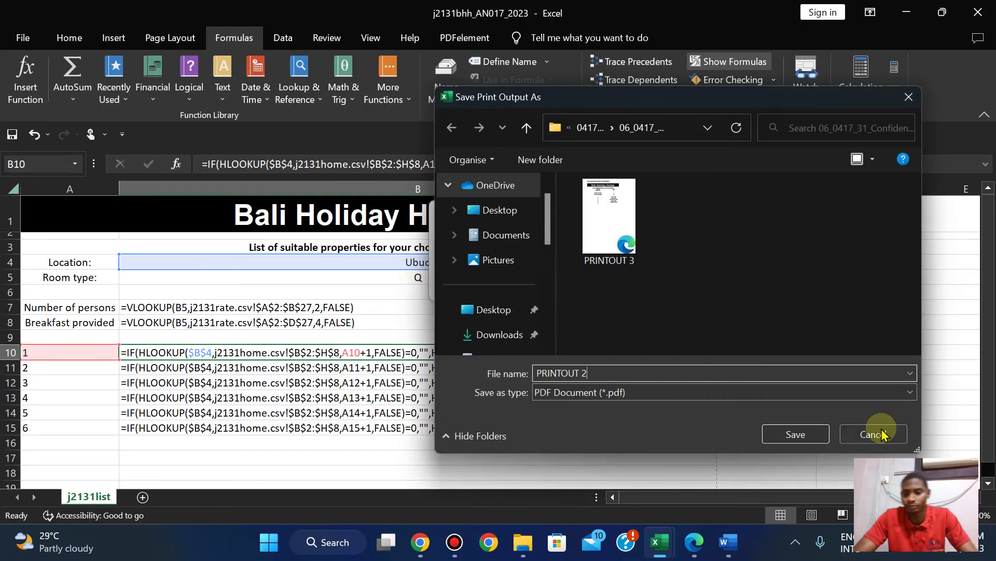
pyautogui.click(794, 435)
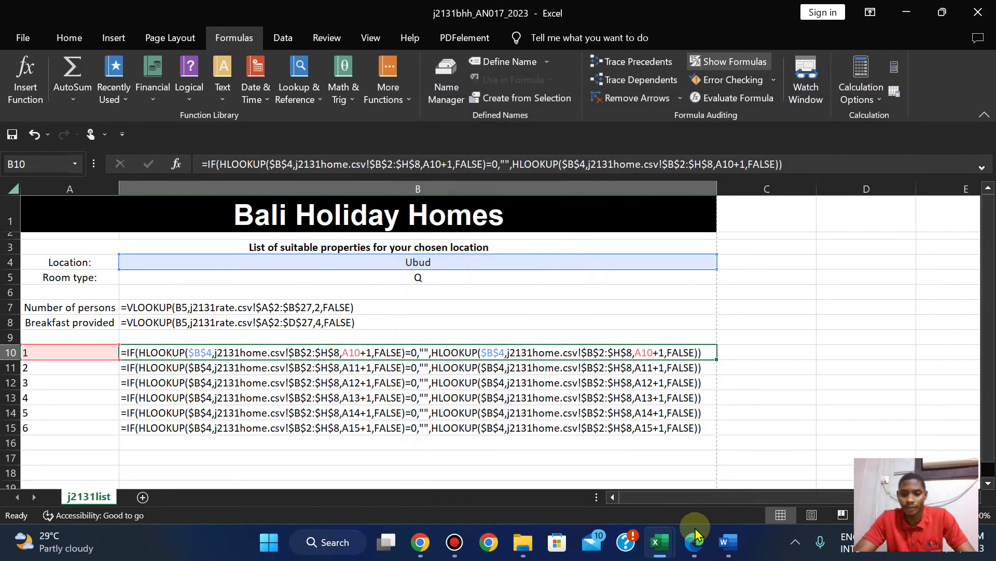
pyautogui.click(698, 545)
pyautogui.press('pagedown')
pyautogui.press('pagedown')
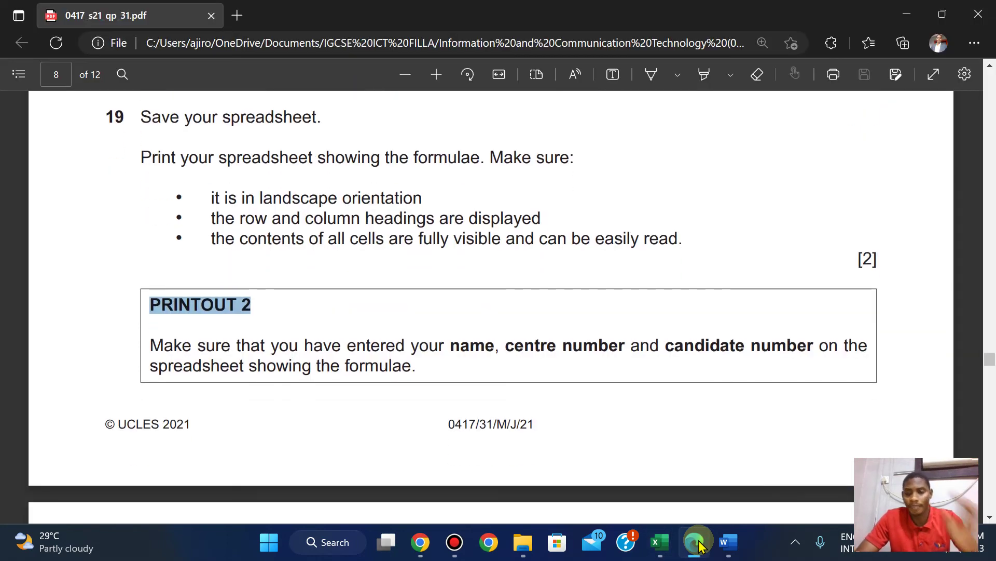
pyautogui.press('Up')
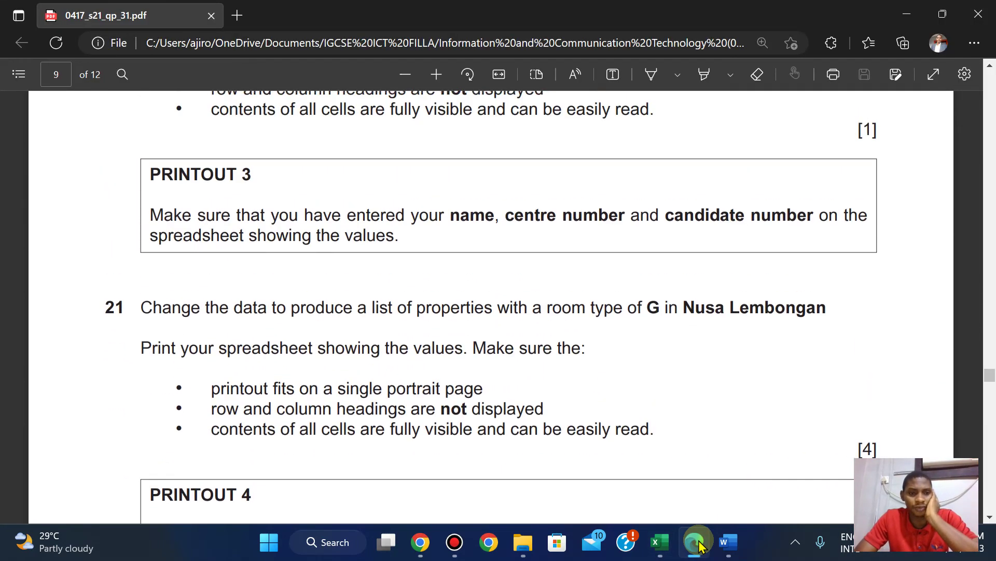
pyautogui.press('Down')
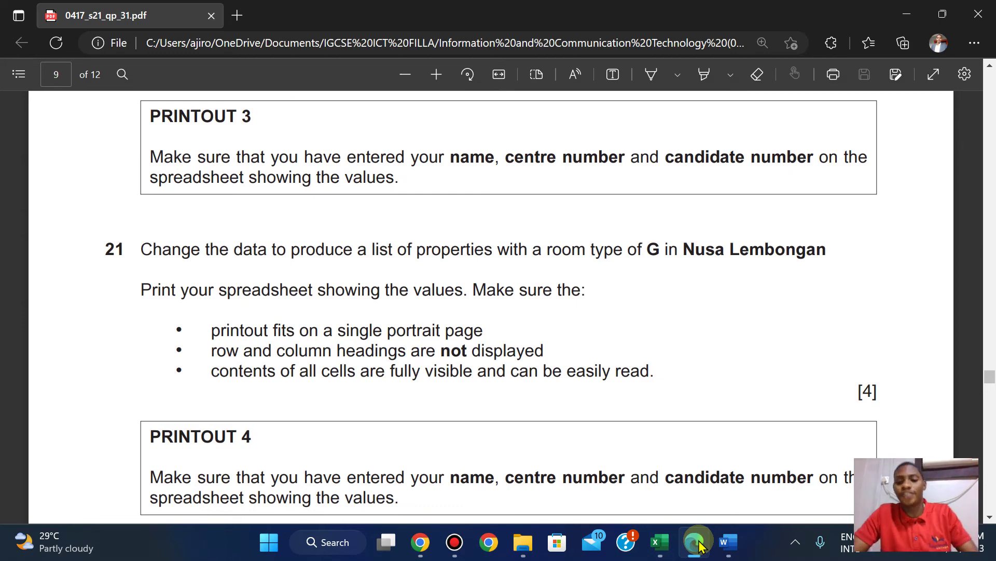
pyautogui.click(696, 541)
pyautogui.click(695, 542)
pyautogui.press('Up')
pyautogui.press('Up')
pyautogui.press('Up')
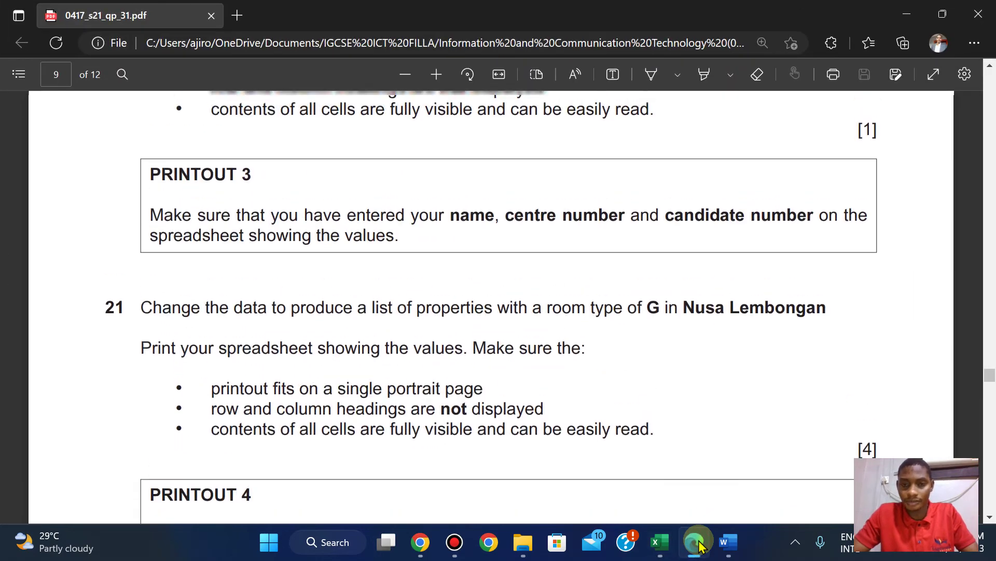
pyautogui.press('Up')
pyautogui.press('Up')
pyautogui.press('Up')
pyautogui.press('Up')
pyautogui.press('Up')
pyautogui.press('Up')
pyautogui.press('Up')
pyautogui.press('Up')
pyautogui.press('Up')
pyautogui.press('Up')
pyautogui.press('Up')
pyautogui.press('Up')
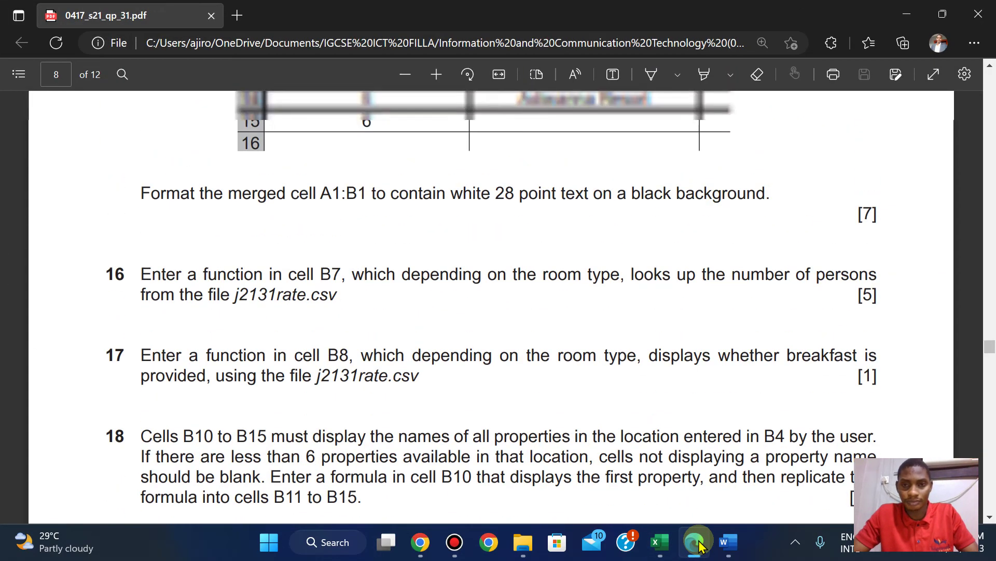
pyautogui.press('Down')
pyautogui.press('Down')
pyautogui.press('Down')
pyautogui.press('Down')
pyautogui.press('Down')
pyautogui.press('Down')
pyautogui.press('Down')
pyautogui.press('Down')
pyautogui.press('Down')
pyautogui.press('Down')
pyautogui.press('Down')
pyautogui.press('Down')
pyautogui.press('Down')
pyautogui.press('Down')
pyautogui.press('Down')
pyautogui.press('Down')
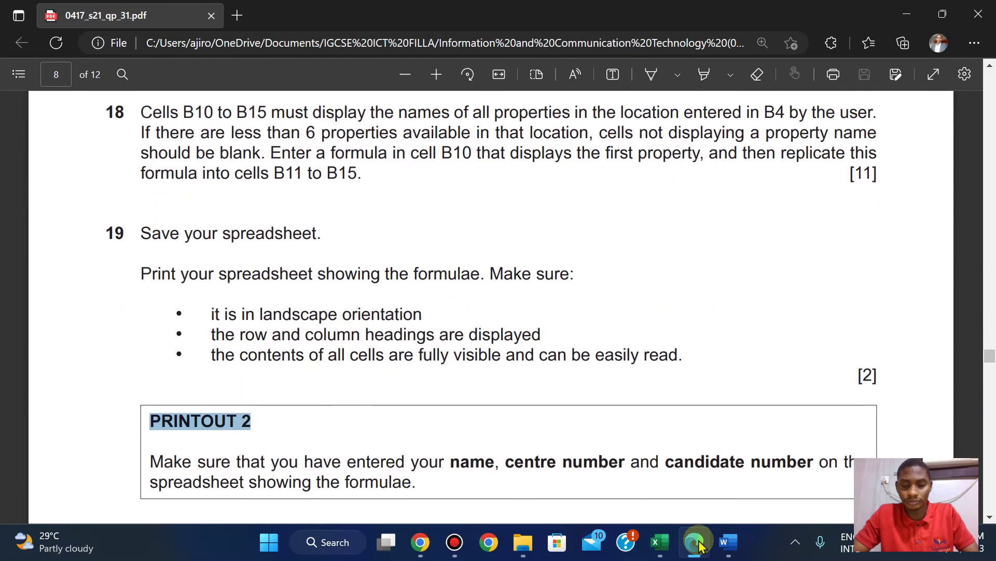
pyautogui.press('Down')
pyautogui.press('Down')
pyautogui.press('Down')
pyautogui.press('Down')
pyautogui.press('Down')
pyautogui.press('Down')
pyautogui.press('Down')
pyautogui.press('Down')
pyautogui.press('Down')
pyautogui.press('Down')
pyautogui.press('Down')
pyautogui.press('Down')
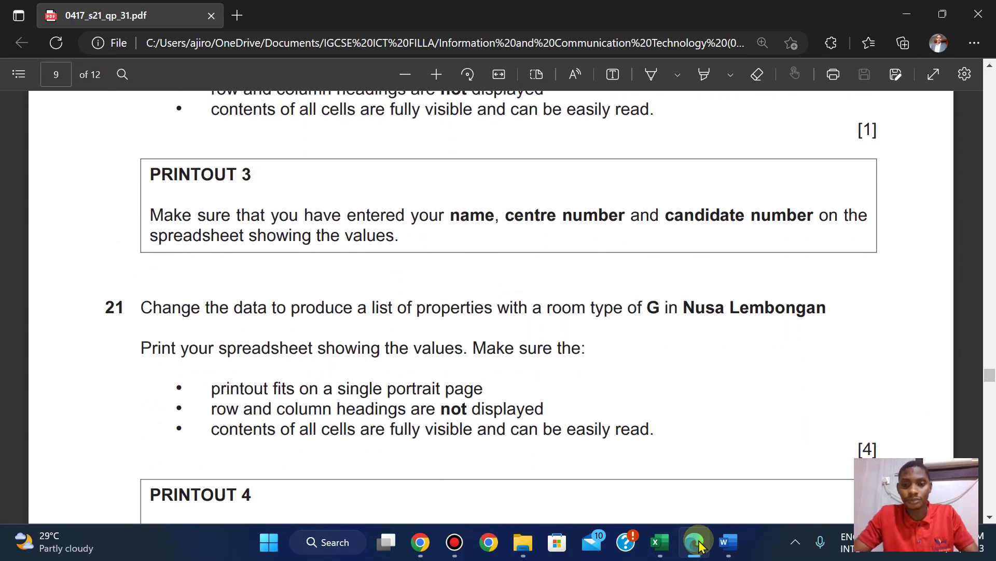
pyautogui.click(699, 546)
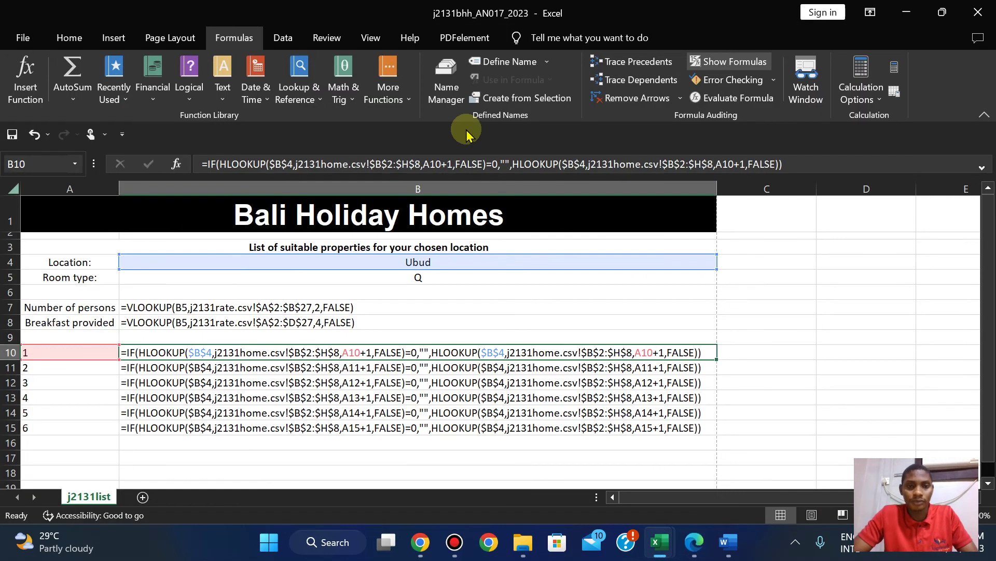
# Switch the sheet back to values, resize columns A and B to fit the Ubud list, and select B5.
pyautogui.click(701, 67)
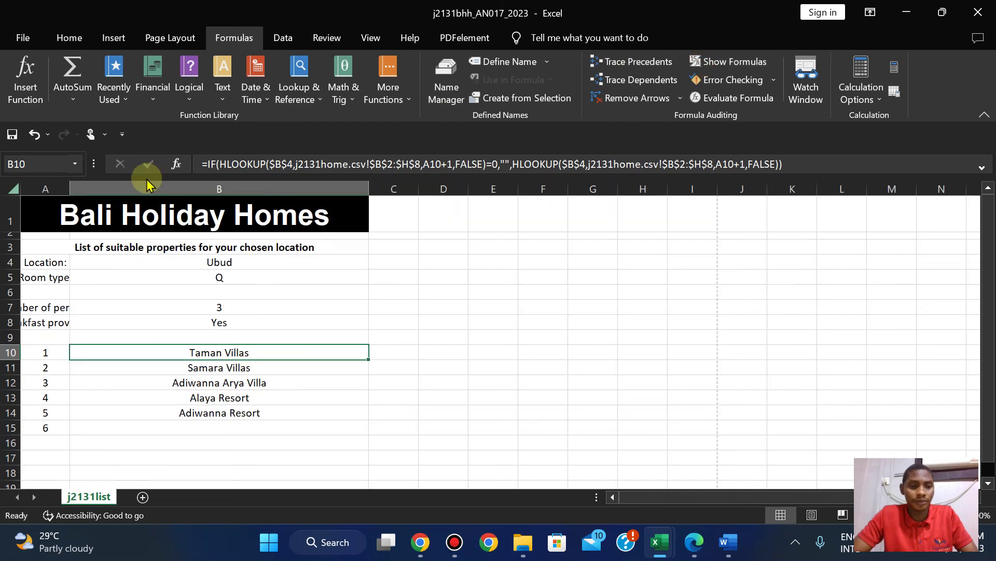
pyautogui.moveTo(70, 184); pyautogui.dragTo(118, 184)
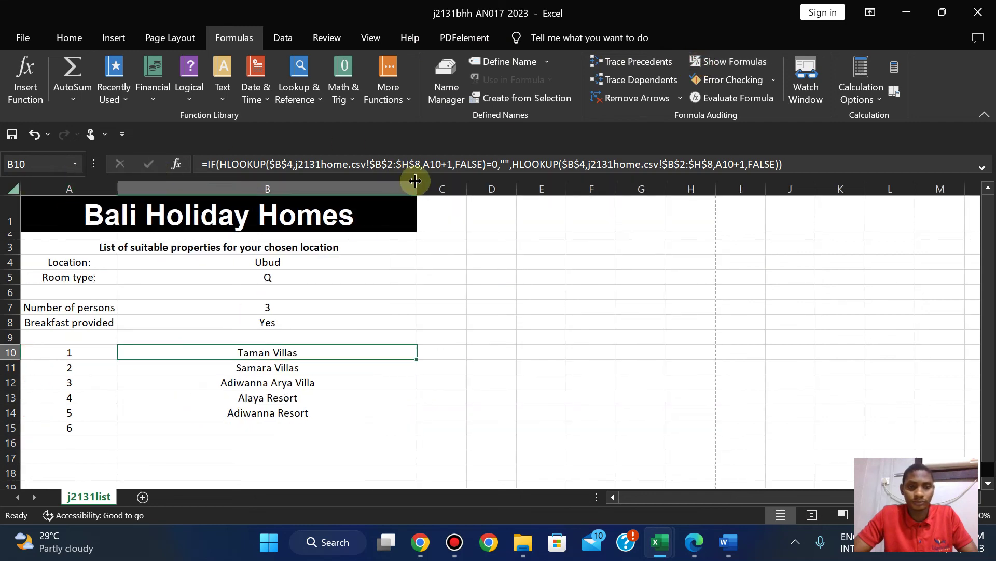
pyautogui.doubleClick(417, 186)
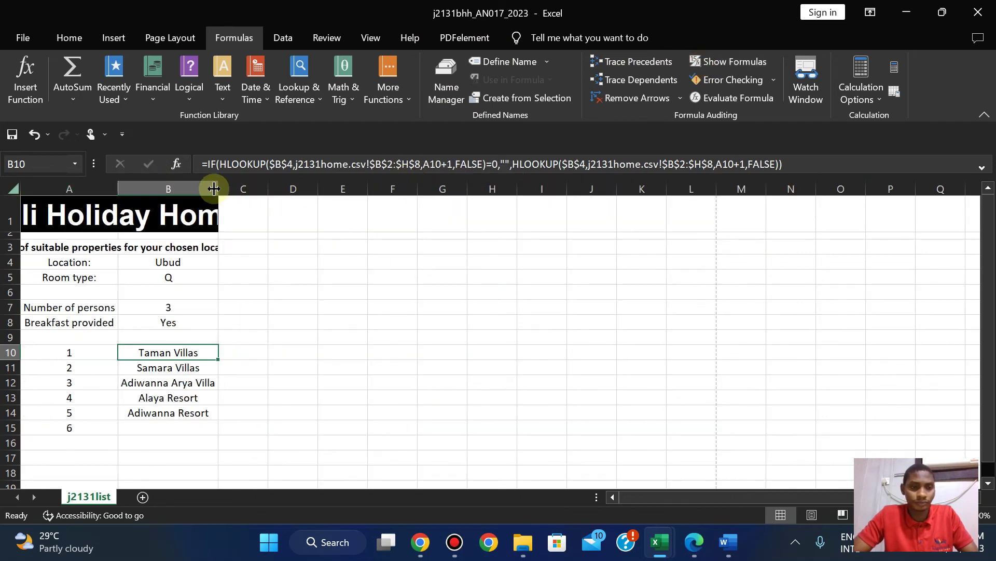
pyautogui.moveTo(216, 188); pyautogui.dragTo(287, 199)
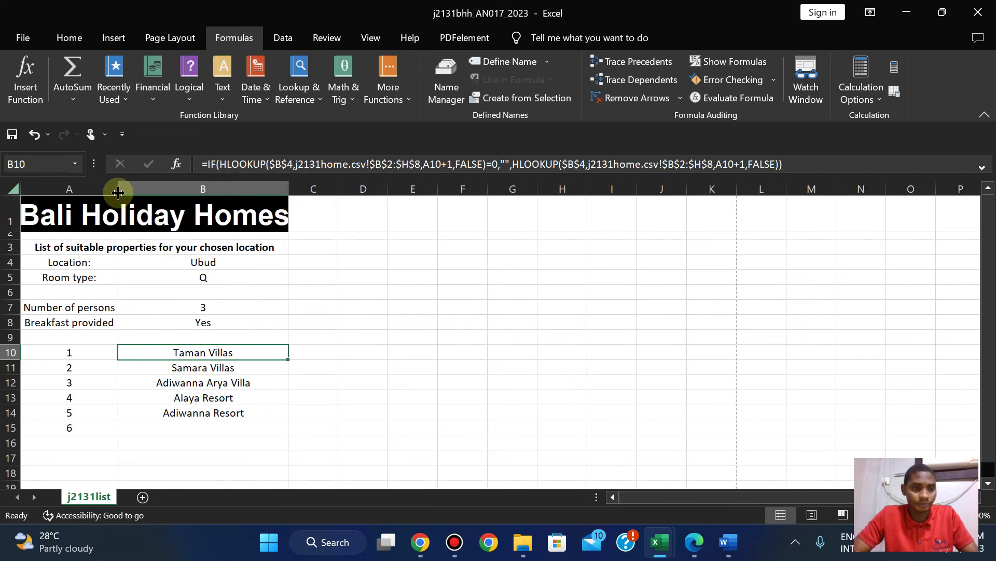
pyautogui.moveTo(118, 192); pyautogui.dragTo(141, 195)
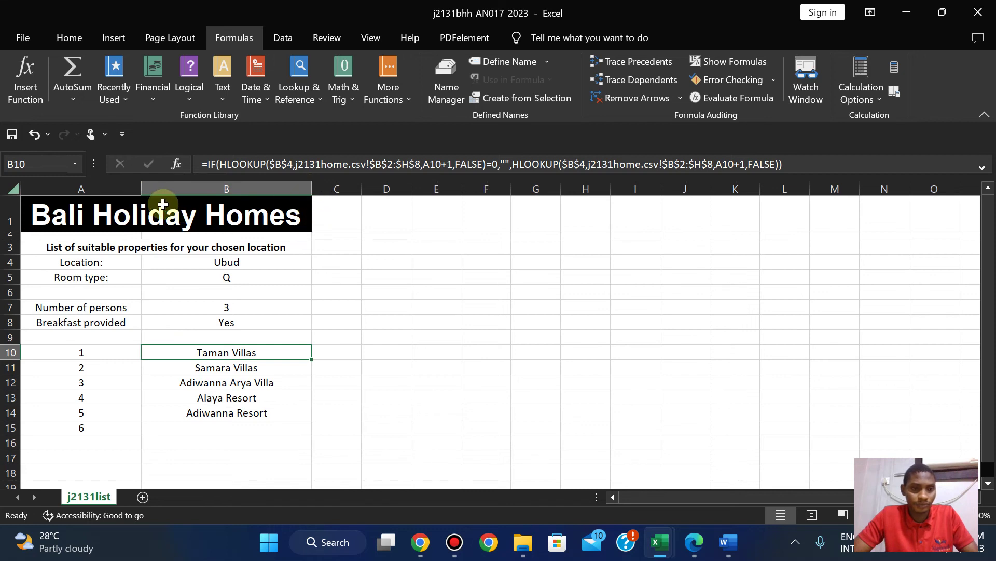
pyautogui.moveTo(142, 191); pyautogui.dragTo(151, 194)
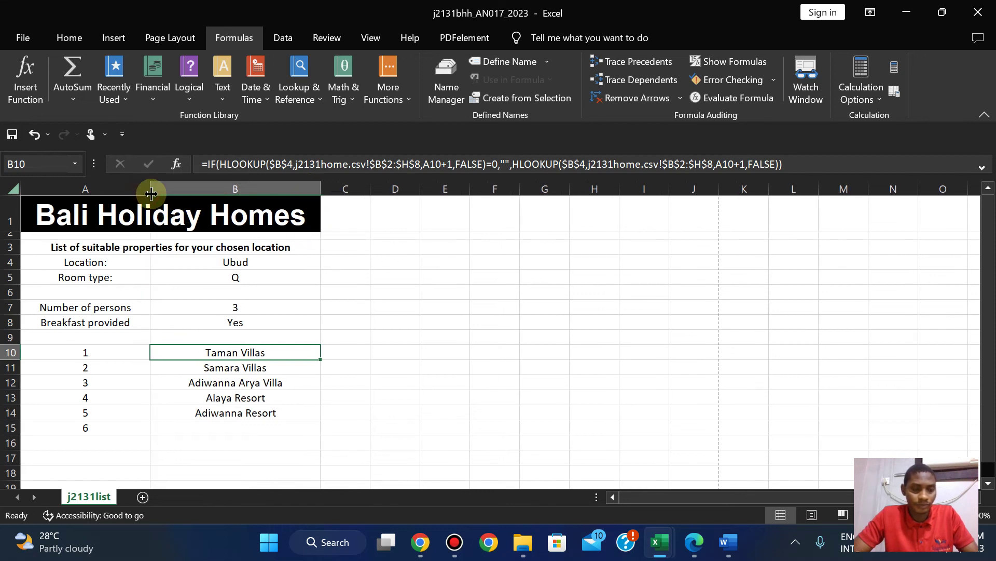
pyautogui.click(234, 276)
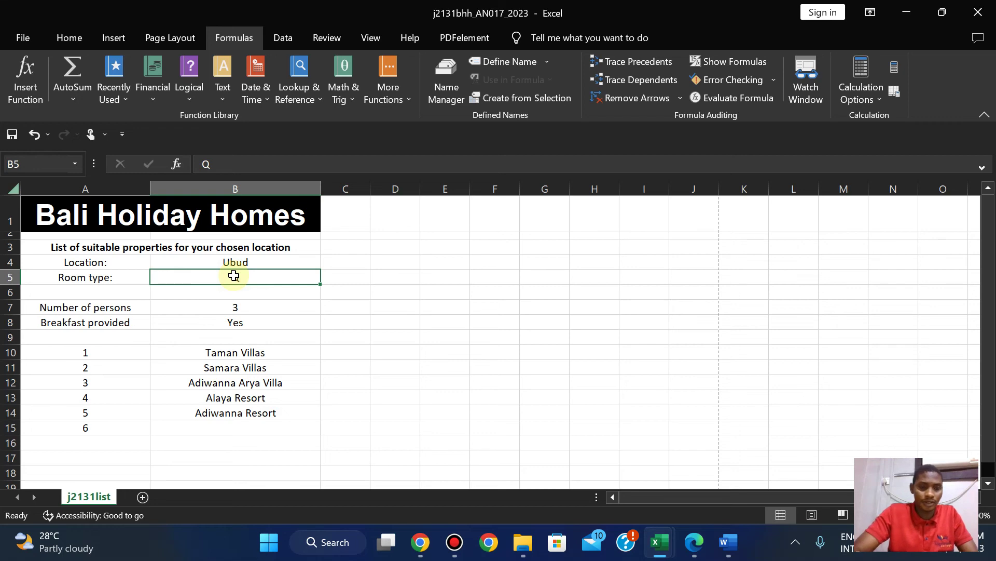
# Enter room type G in cell B5.
pyautogui.write('G')
pyautogui.press('Return')
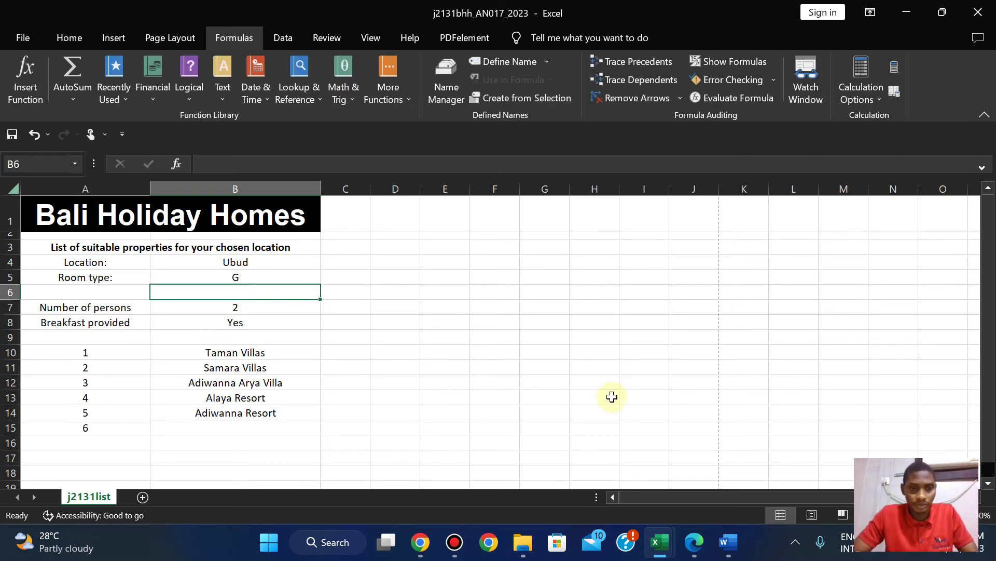
pyautogui.click(694, 542)
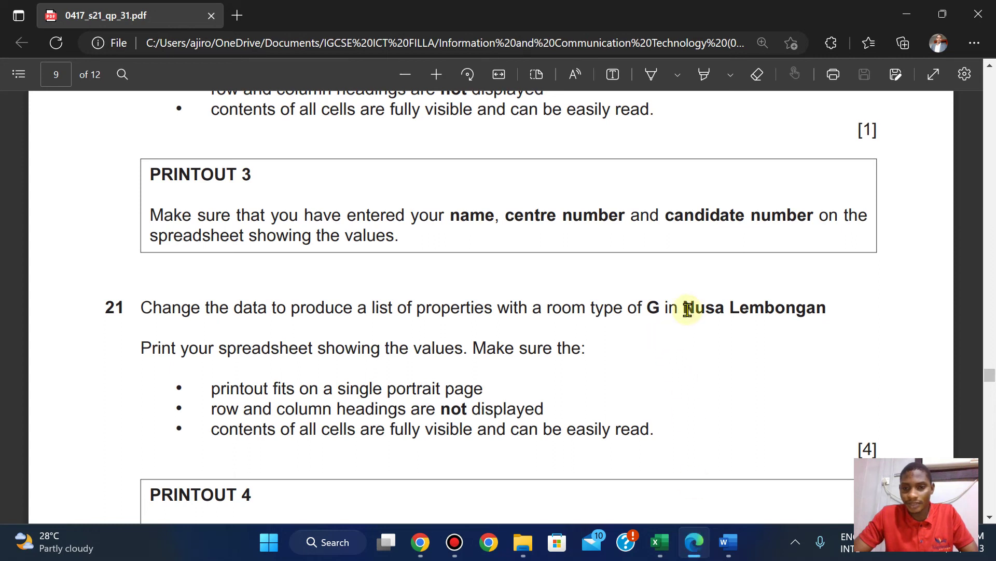
# Copy the location 'Nusa Lembongan' from question 21 and return to the workbook.
pyautogui.moveTo(686, 311); pyautogui.dragTo(825, 309)
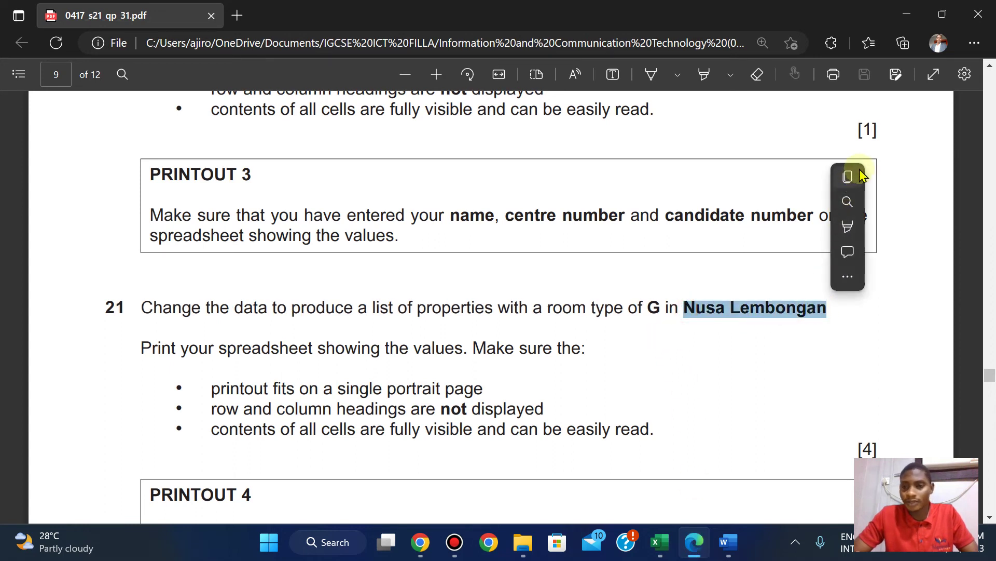
pyautogui.click(849, 178)
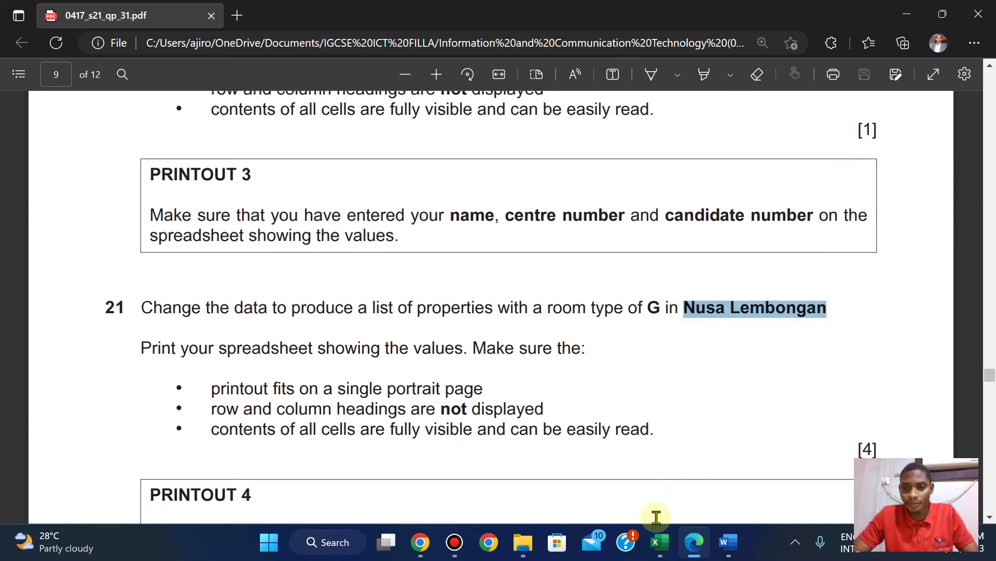
pyautogui.moveTo(659, 540)
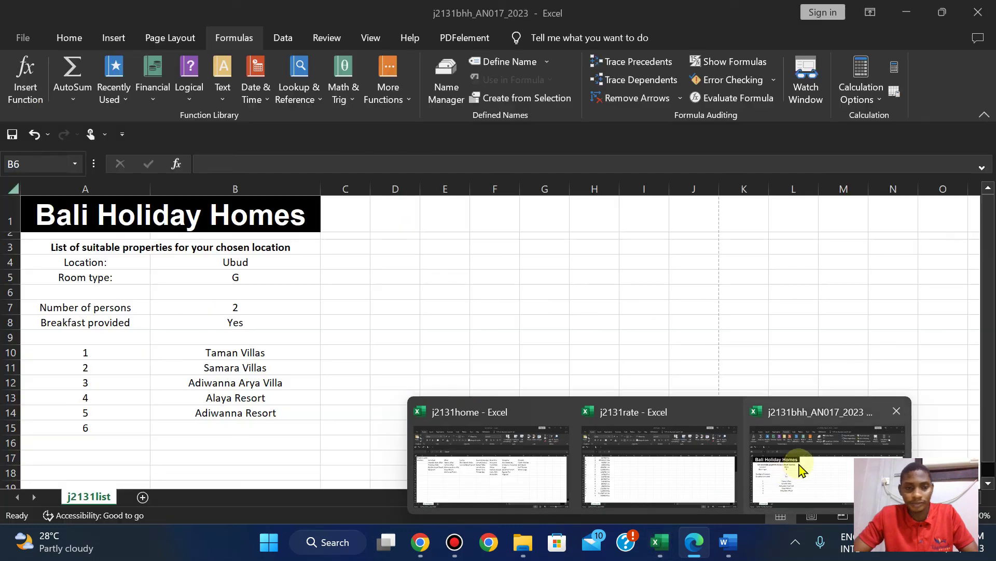
pyautogui.click(799, 463)
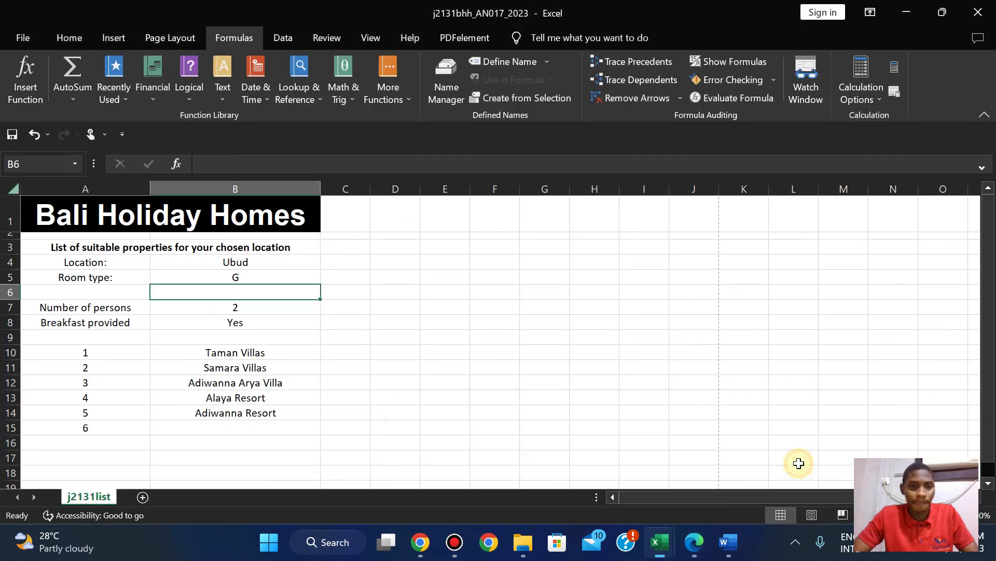
# Paste 'Nusa Lembongan' as the text of location cell B4.
pyautogui.click(222, 260)
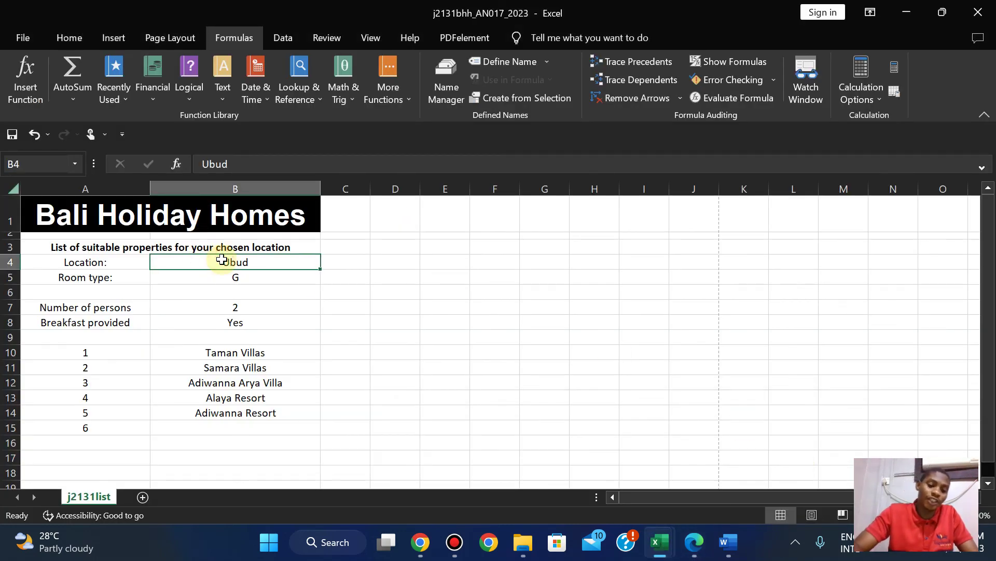
pyautogui.hotkey('ctrl', 'v')
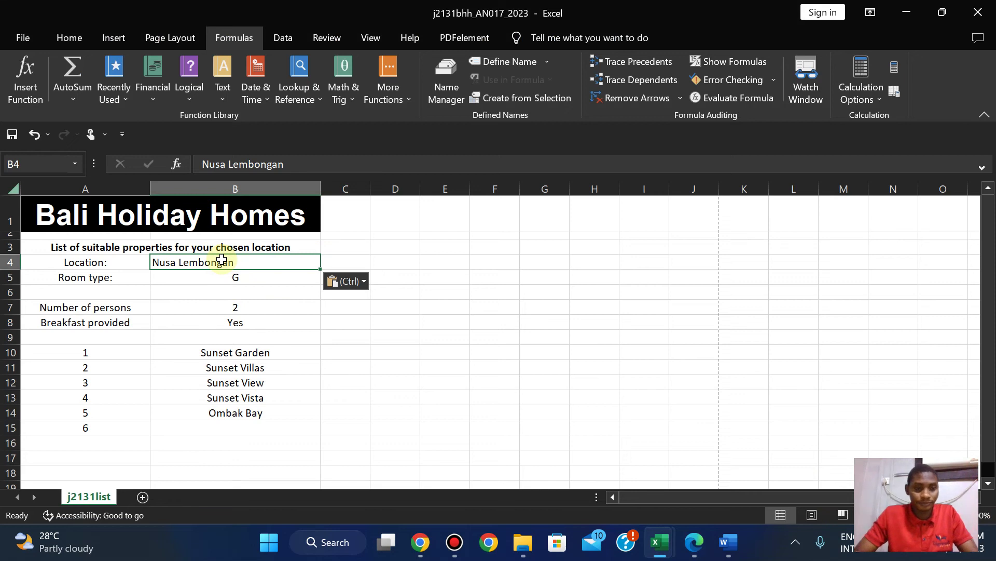
pyautogui.hotkey('ctrl', 'z')
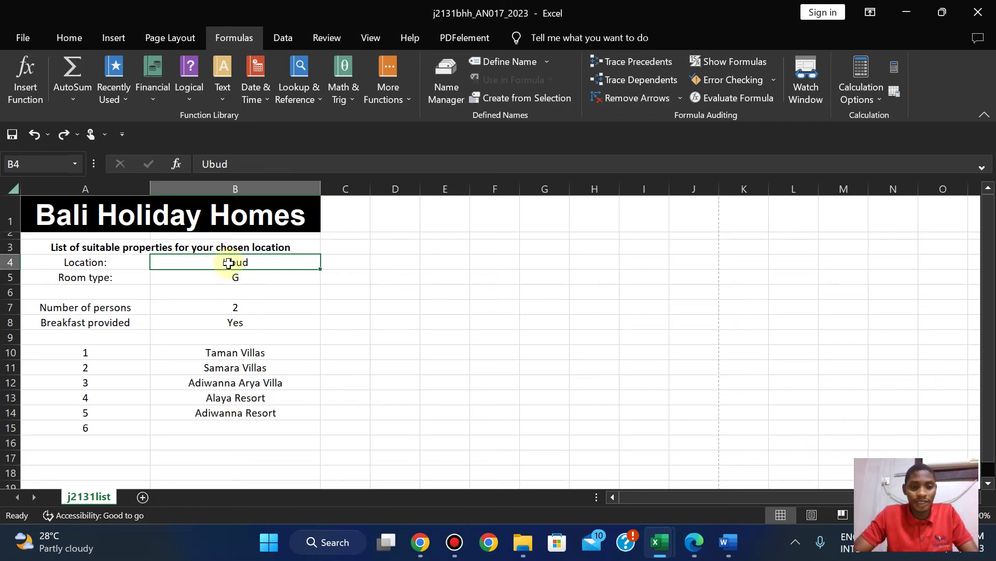
pyautogui.click(238, 166)
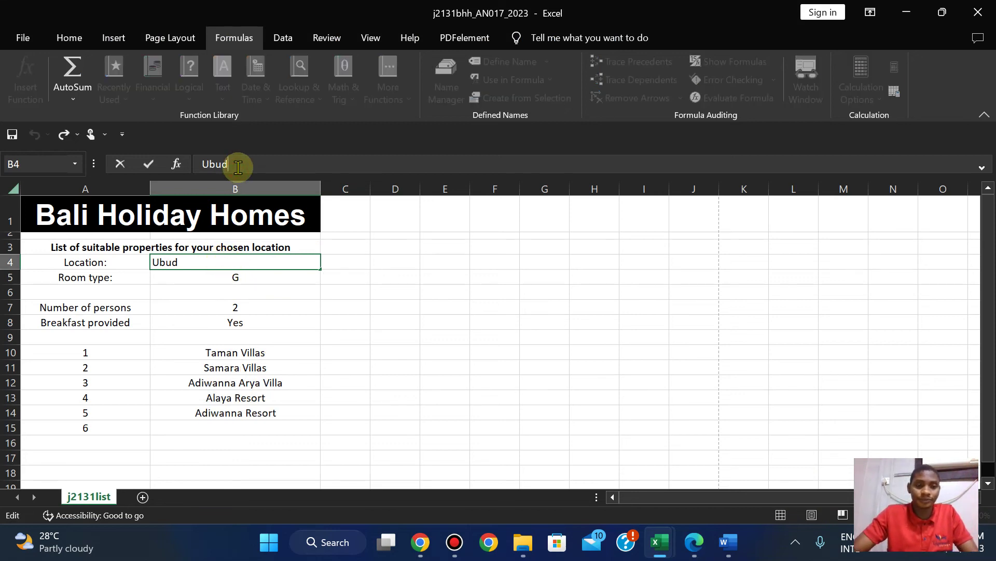
pyautogui.press('BackSpace')
pyautogui.hotkey('ctrl', 'v')
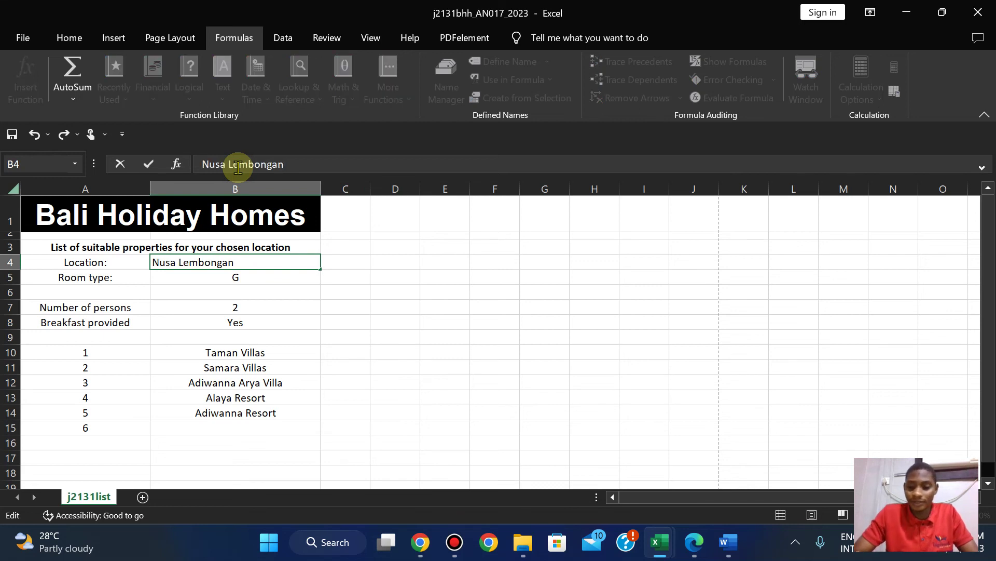
pyautogui.press('Return')
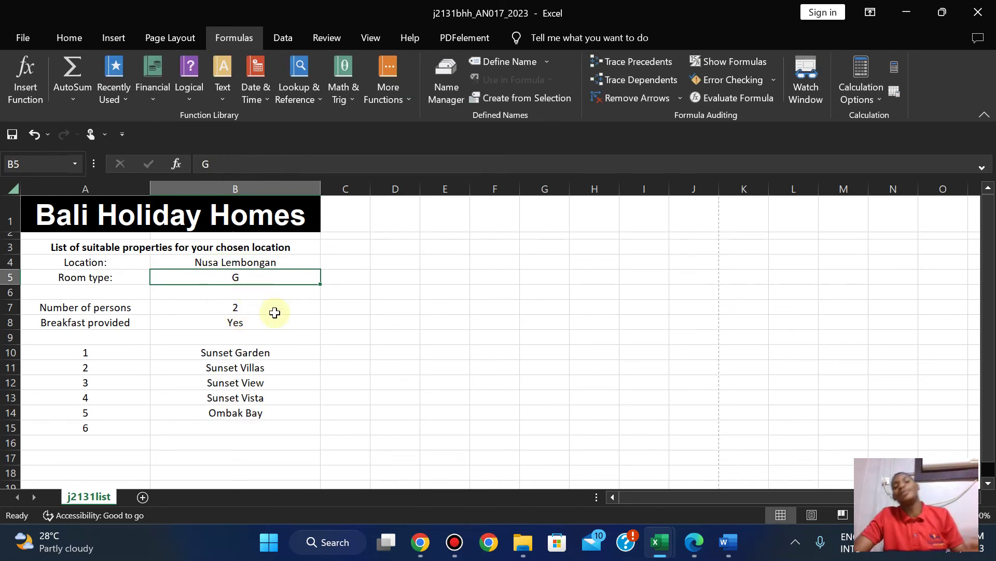
# Check question 21 on the exam paper and bring the workbook back to the front.
pyautogui.moveTo(659, 542)
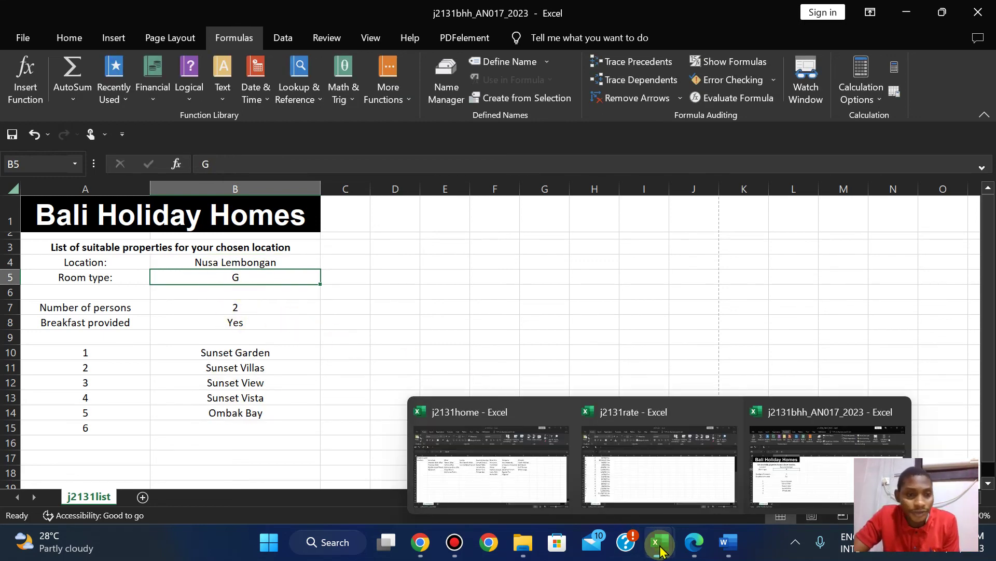
pyautogui.moveTo(472, 457)
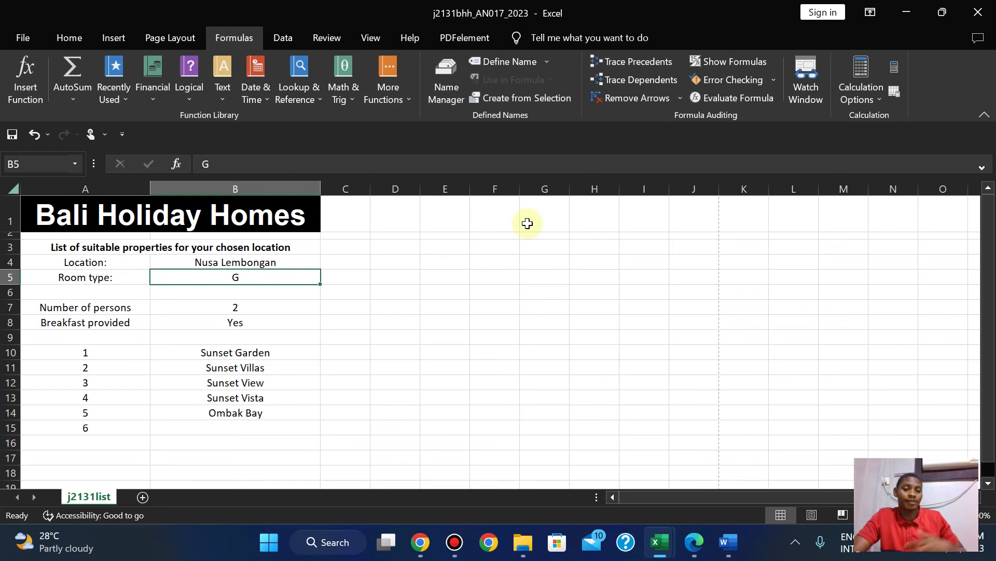
pyautogui.click(694, 542)
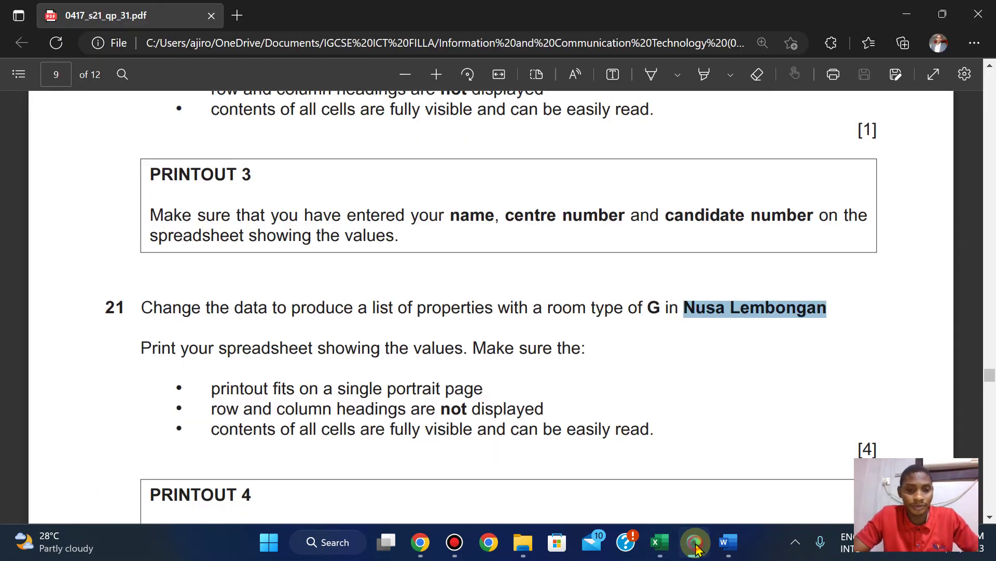
pyautogui.click(695, 545)
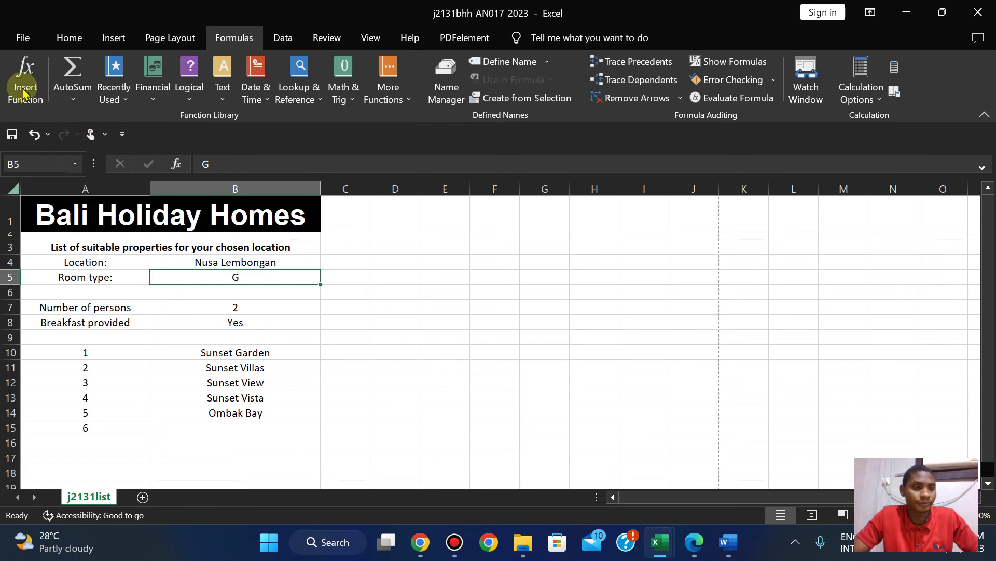
# Confirm the Page Setup Sheet options with row and column headings turned off.
pyautogui.click(21, 37)
pyautogui.click(44, 313)
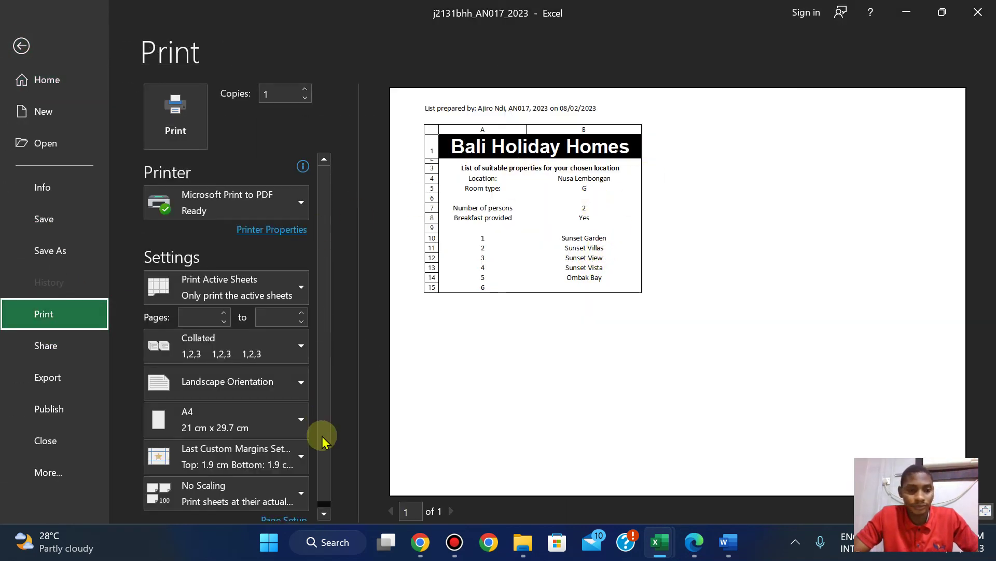
pyautogui.click(286, 493)
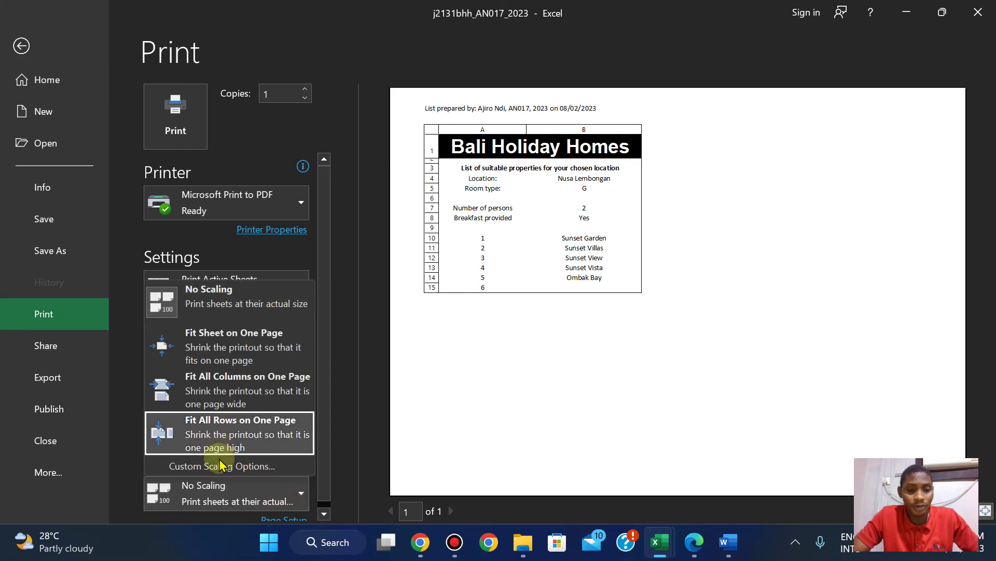
pyautogui.click(228, 465)
pyautogui.click(433, 52)
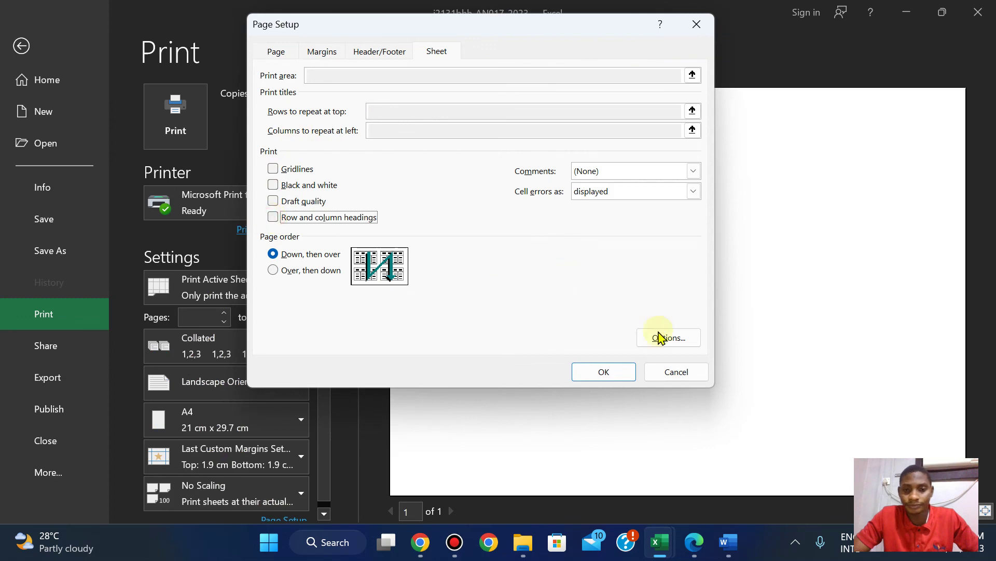
pyautogui.click(606, 372)
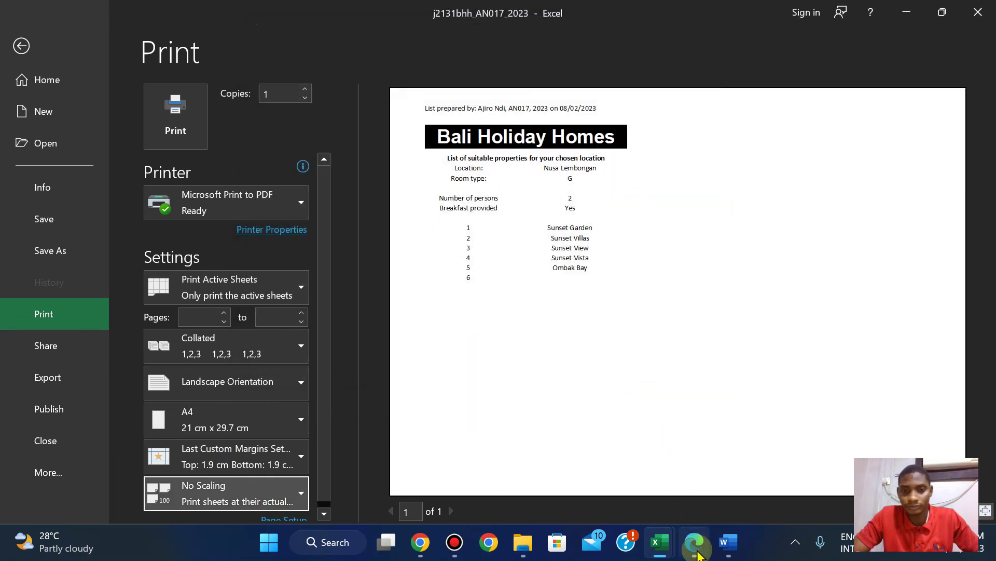
# Select the PRINTOUT 4 heading in the exam paper and send the sheet to PDF printing.
pyautogui.click(698, 555)
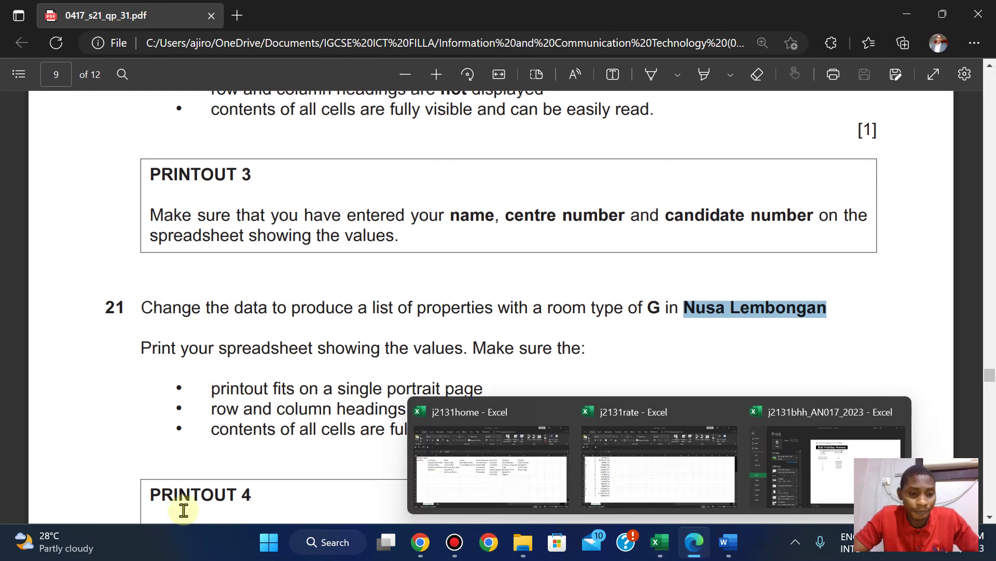
pyautogui.moveTo(148, 494); pyautogui.dragTo(249, 488)
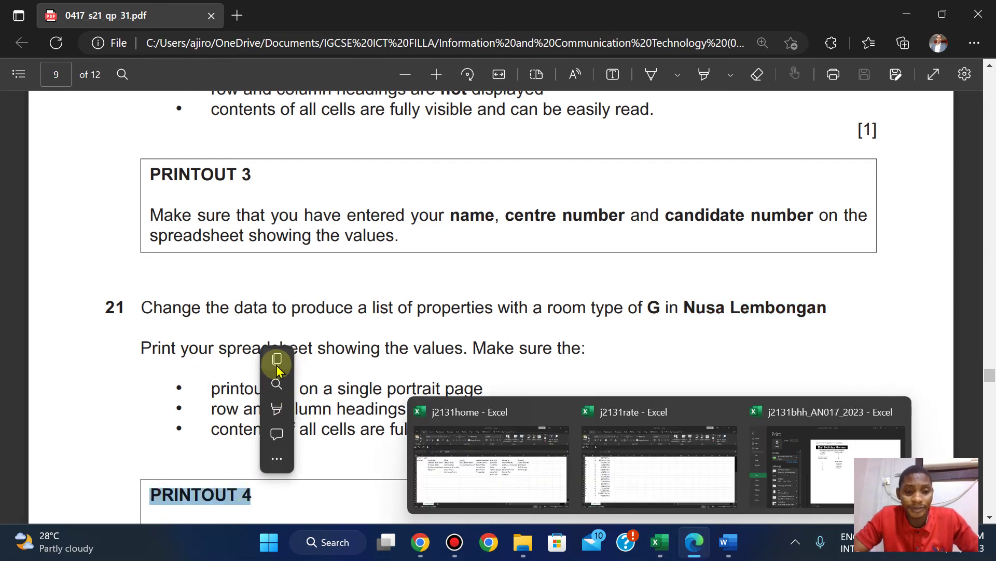
pyautogui.click(878, 434)
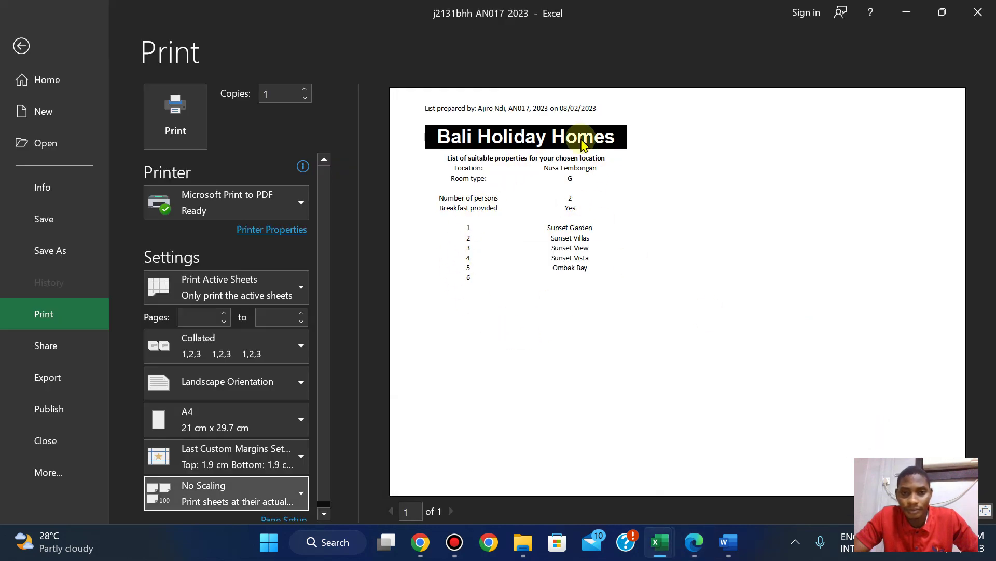
pyautogui.click(174, 116)
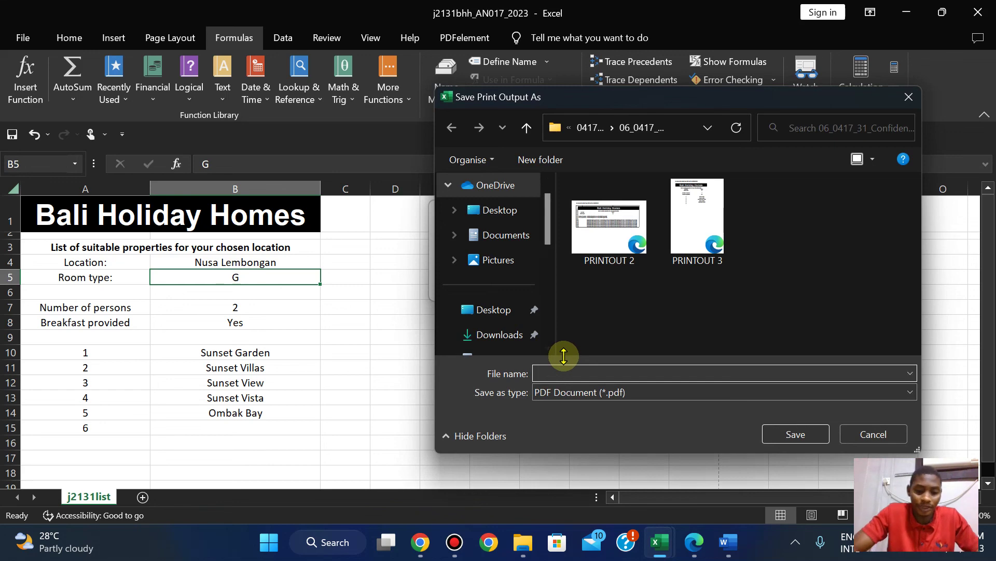
# Save the PDF as PRINTOUT 4 and scroll the exam paper to the PRINTOUT 4 box.
pyautogui.click(792, 435)
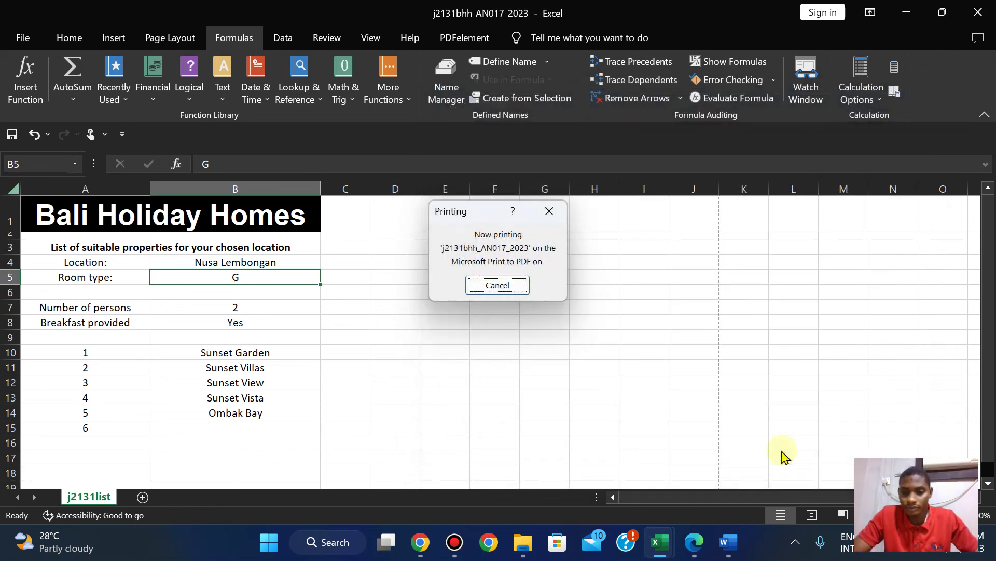
pyautogui.click(693, 541)
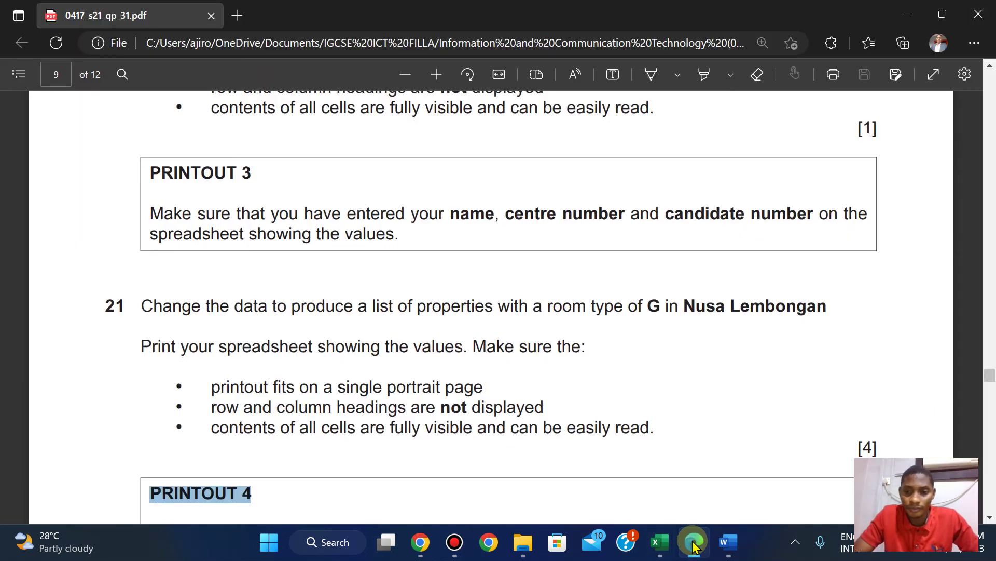
pyautogui.press('Down')
pyautogui.press('Down')
pyautogui.press('Down')
pyautogui.press('Down')
pyautogui.press('Down')
pyautogui.press('Down')
pyautogui.press('Down')
pyautogui.press('Down')
pyautogui.scroll(1, 555, 275)
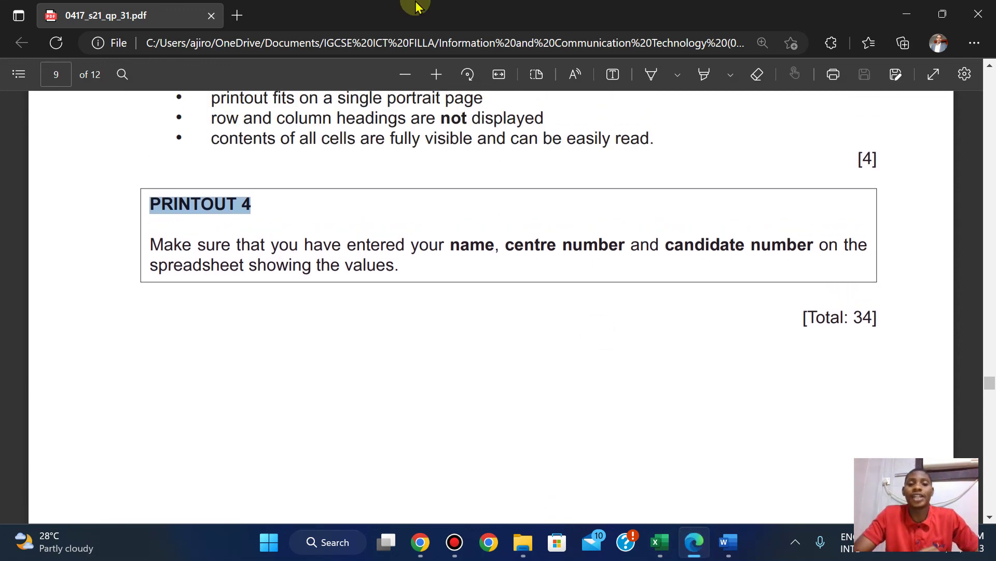
pyautogui.moveTo(416, 6)
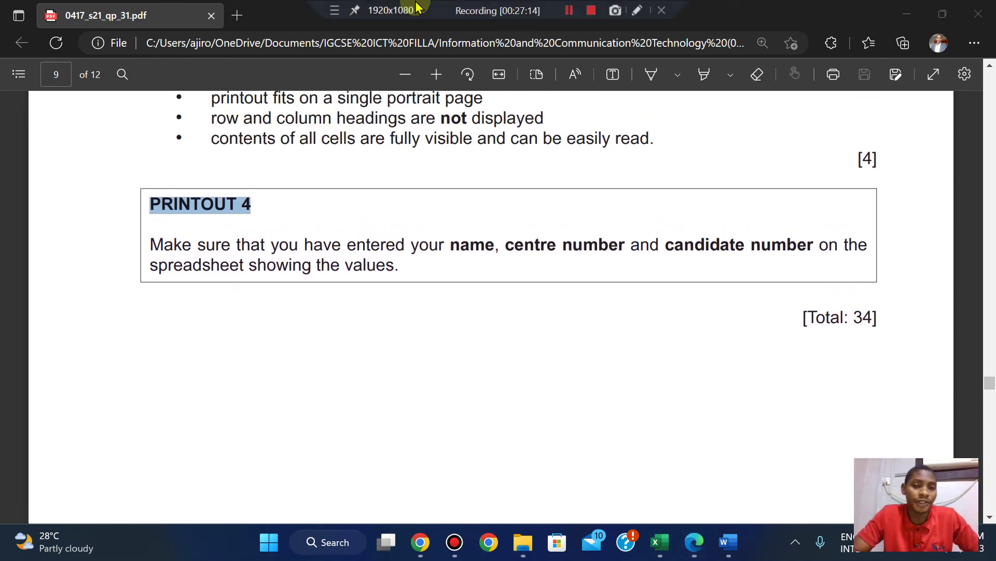
# Open the PRINTOUT 3, PRINTOUT 4 and PRINTOUT 2 PDFs from the File Explorer folder.
pyautogui.moveTo(523, 541)
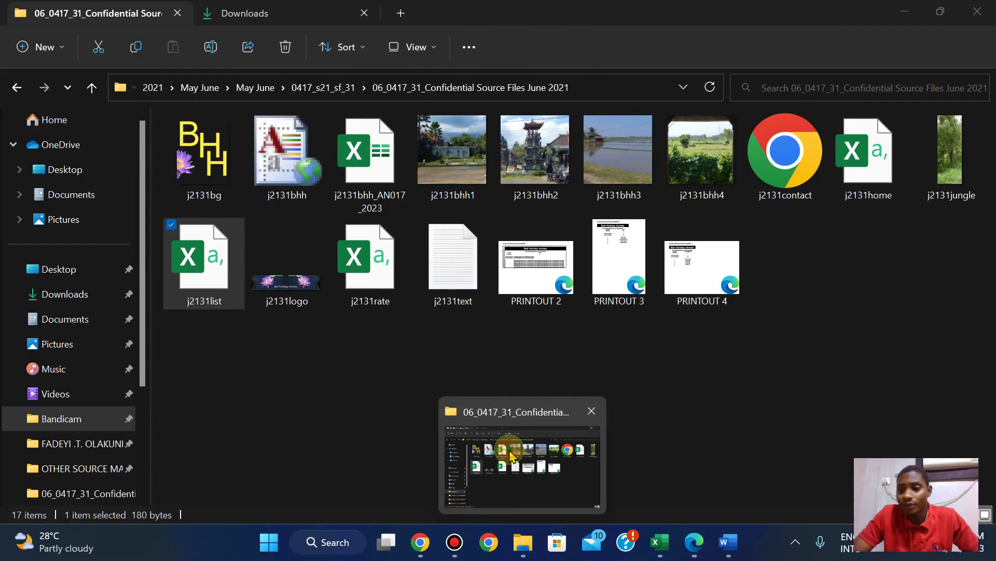
pyautogui.click(512, 457)
pyautogui.doubleClick(634, 252)
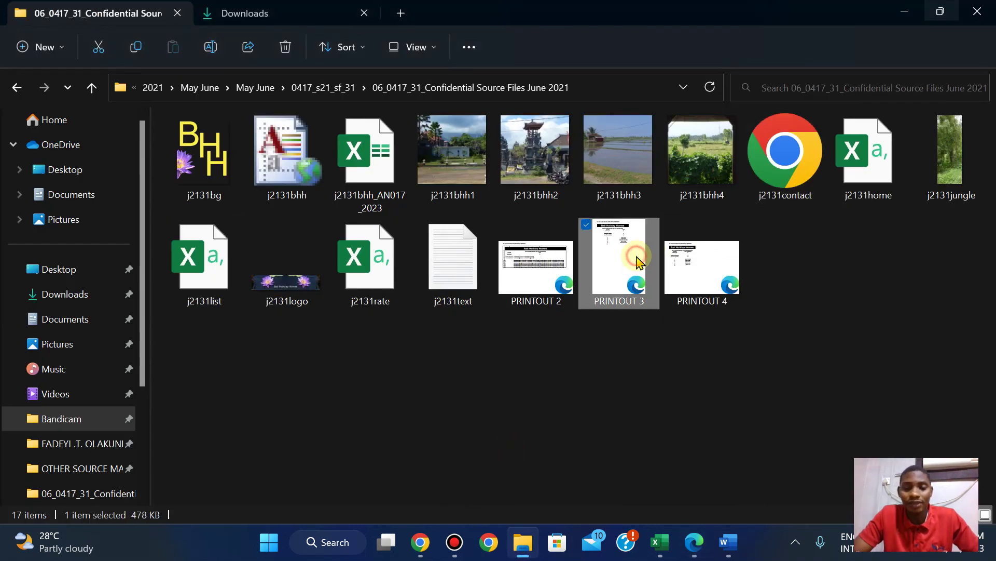
pyautogui.moveTo(523, 541)
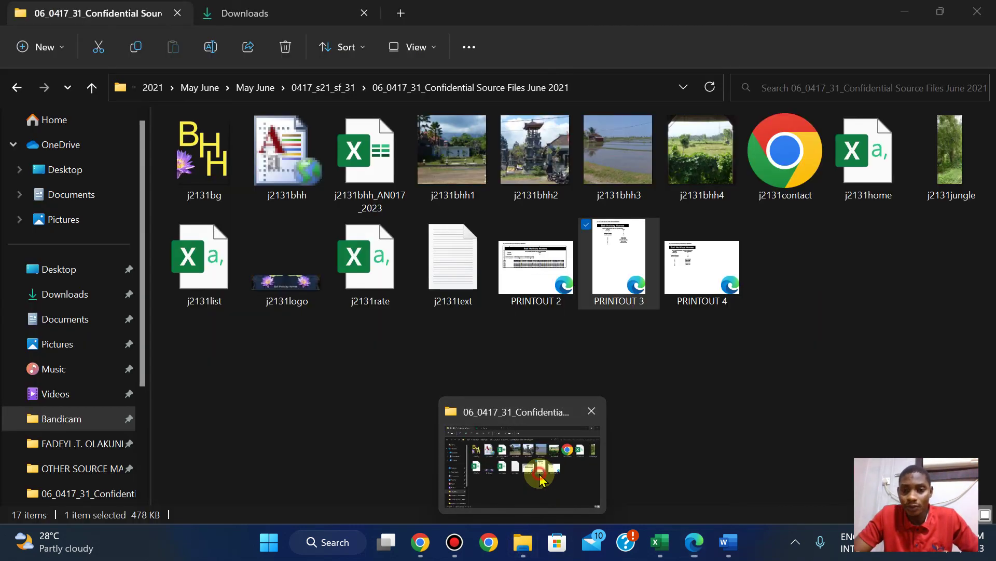
pyautogui.click(537, 477)
pyautogui.doubleClick(729, 272)
pyautogui.moveTo(524, 541)
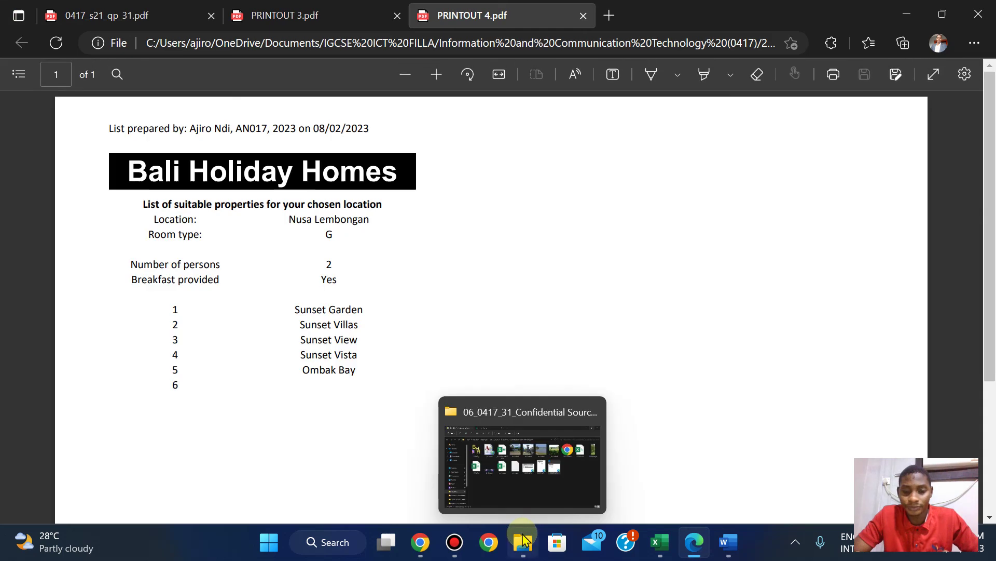
pyautogui.click(511, 472)
pyautogui.doubleClick(551, 273)
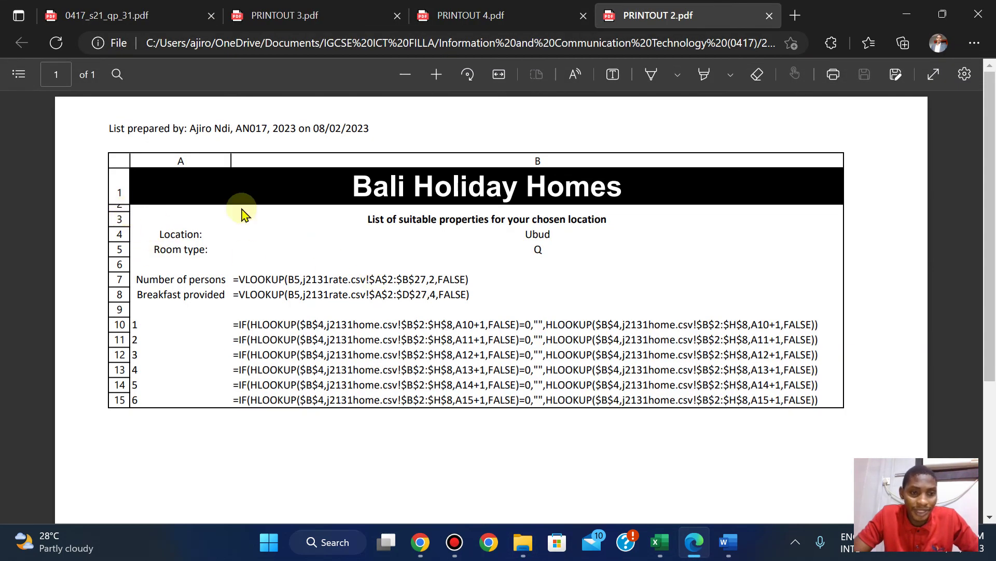
# Review the example printout on page 8 of the question paper, then view PRINTOUT 2.
pyautogui.click(696, 543)
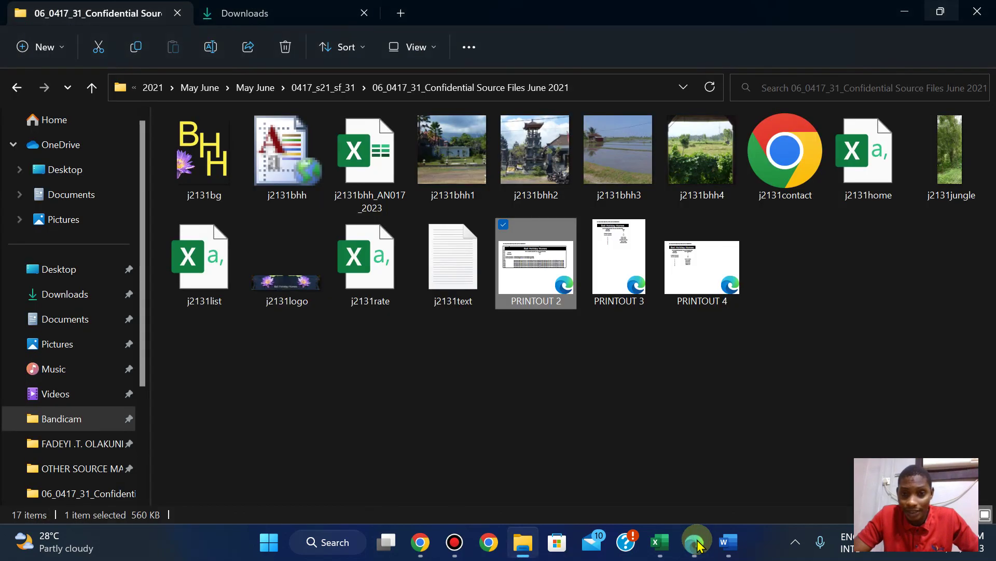
pyautogui.click(697, 543)
pyautogui.click(123, 8)
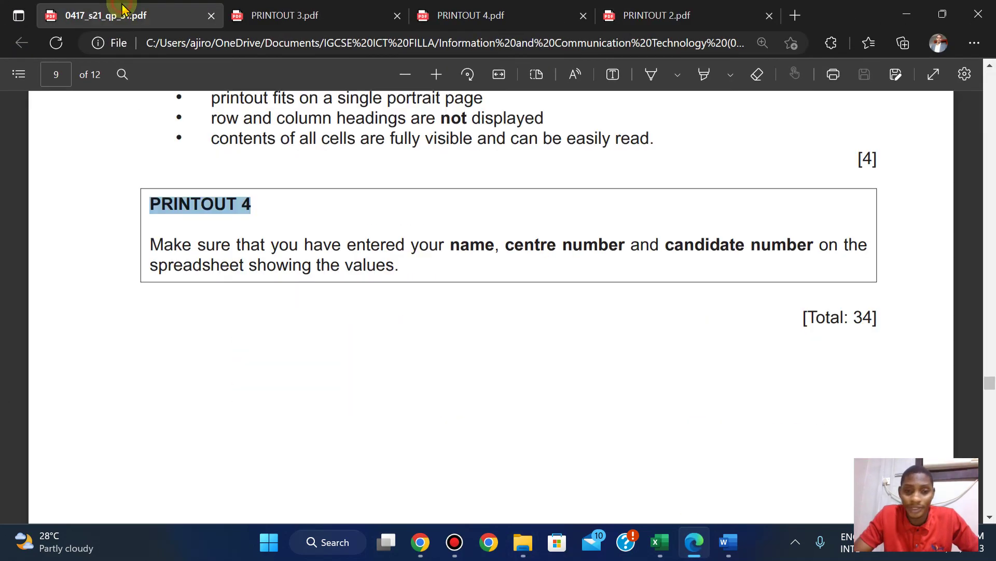
pyautogui.press('pageup')
pyautogui.press('pageup')
pyautogui.press('pageup')
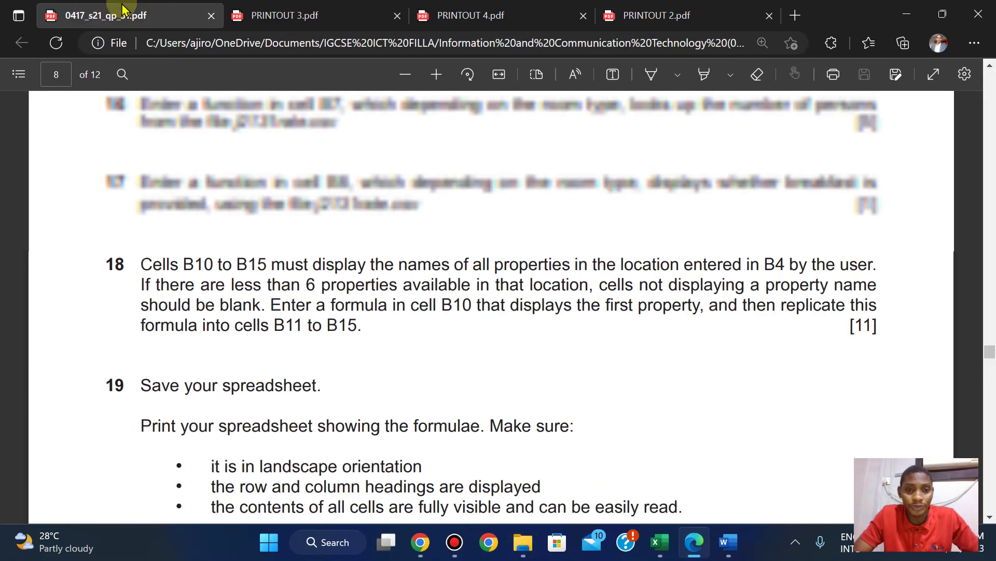
pyautogui.press('Down')
pyautogui.press('Down')
pyautogui.press('Down')
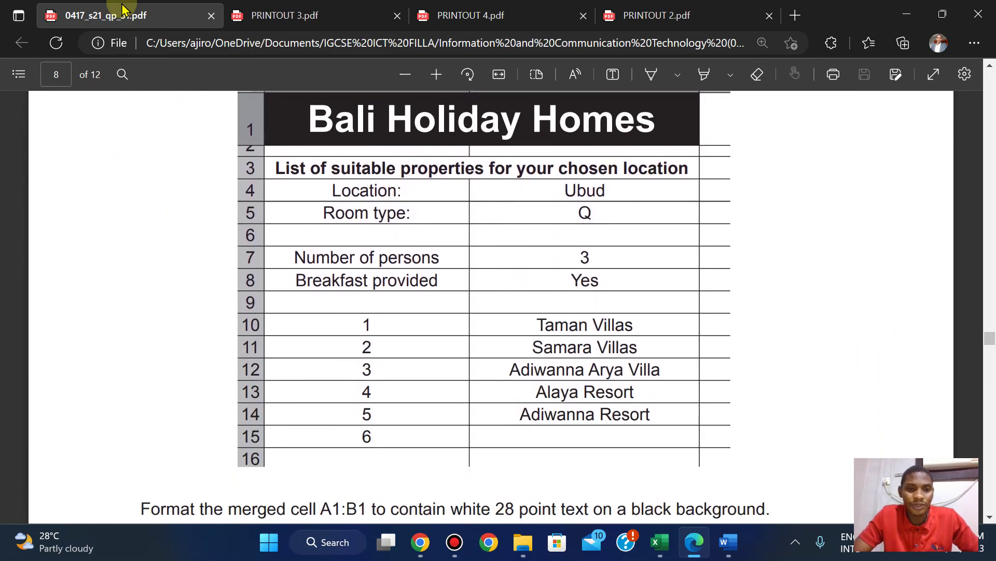
pyautogui.click(668, 8)
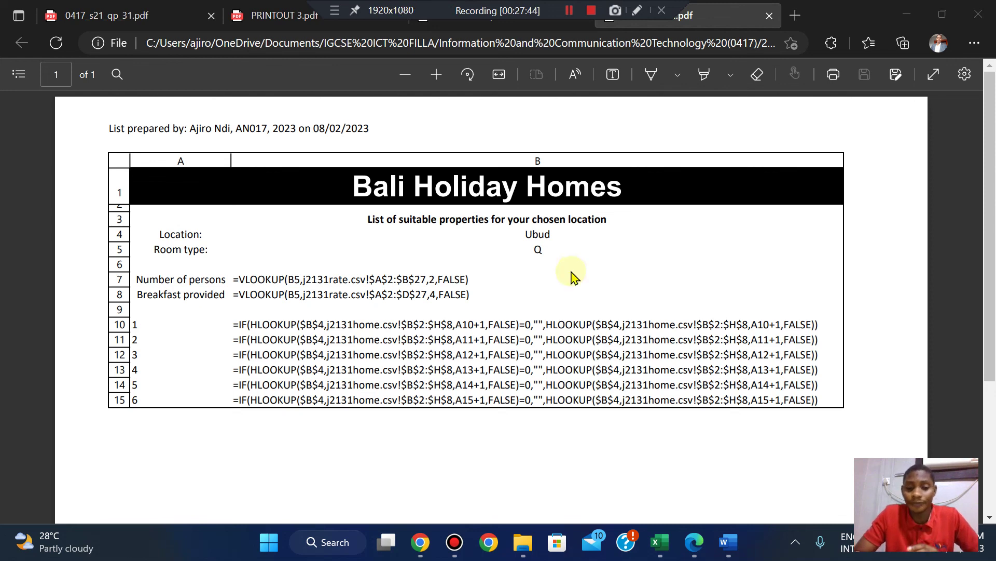
pyautogui.click(420, 551)
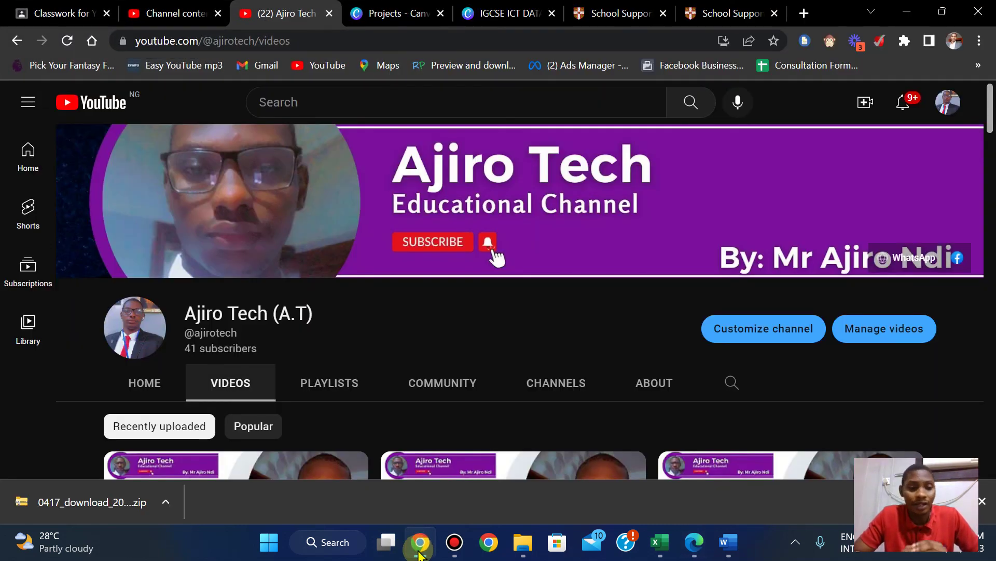
pyautogui.click(982, 502)
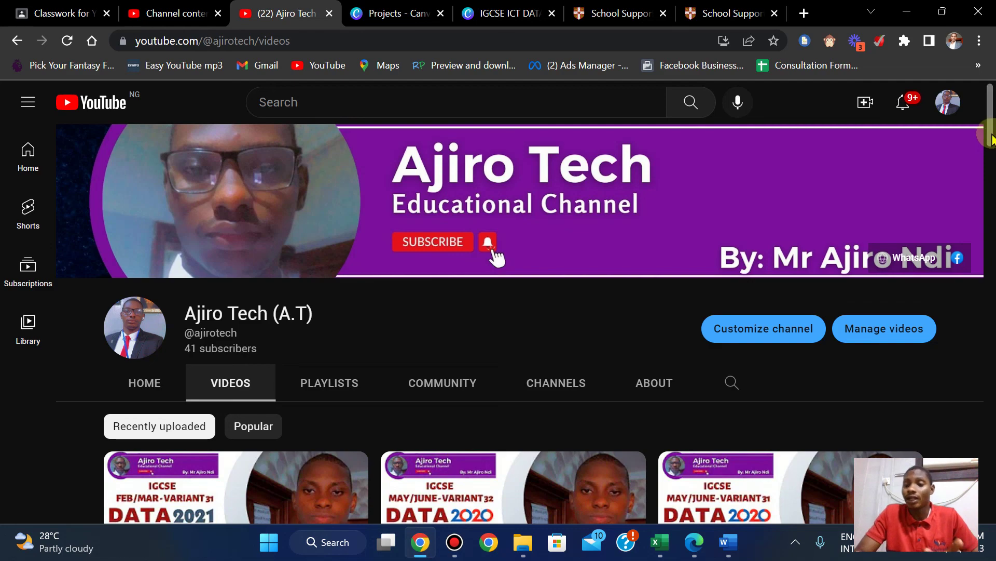
pyautogui.moveTo(991, 139); pyautogui.dragTo(992, 111)
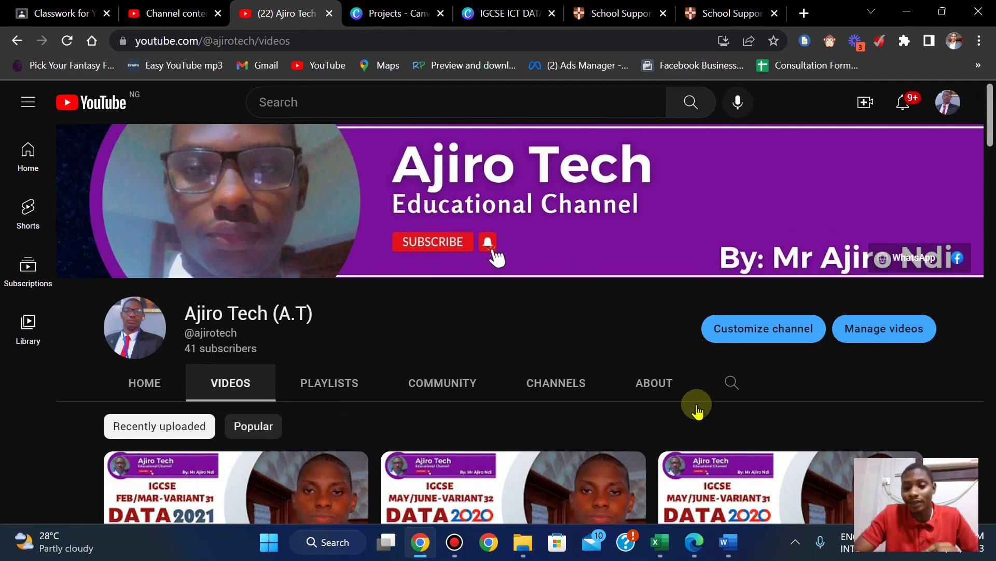
pyautogui.click(694, 541)
pyautogui.moveTo(532, 4)
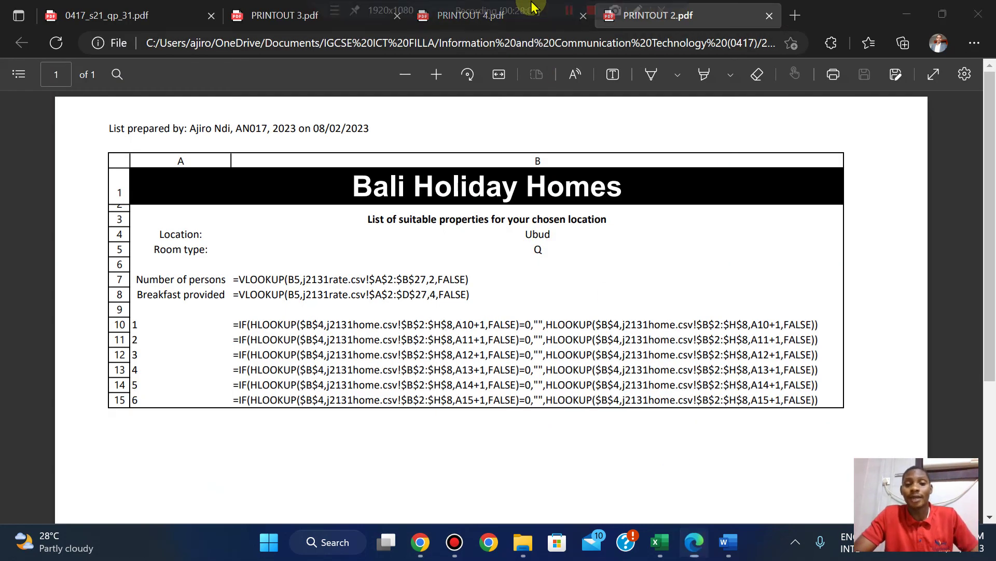